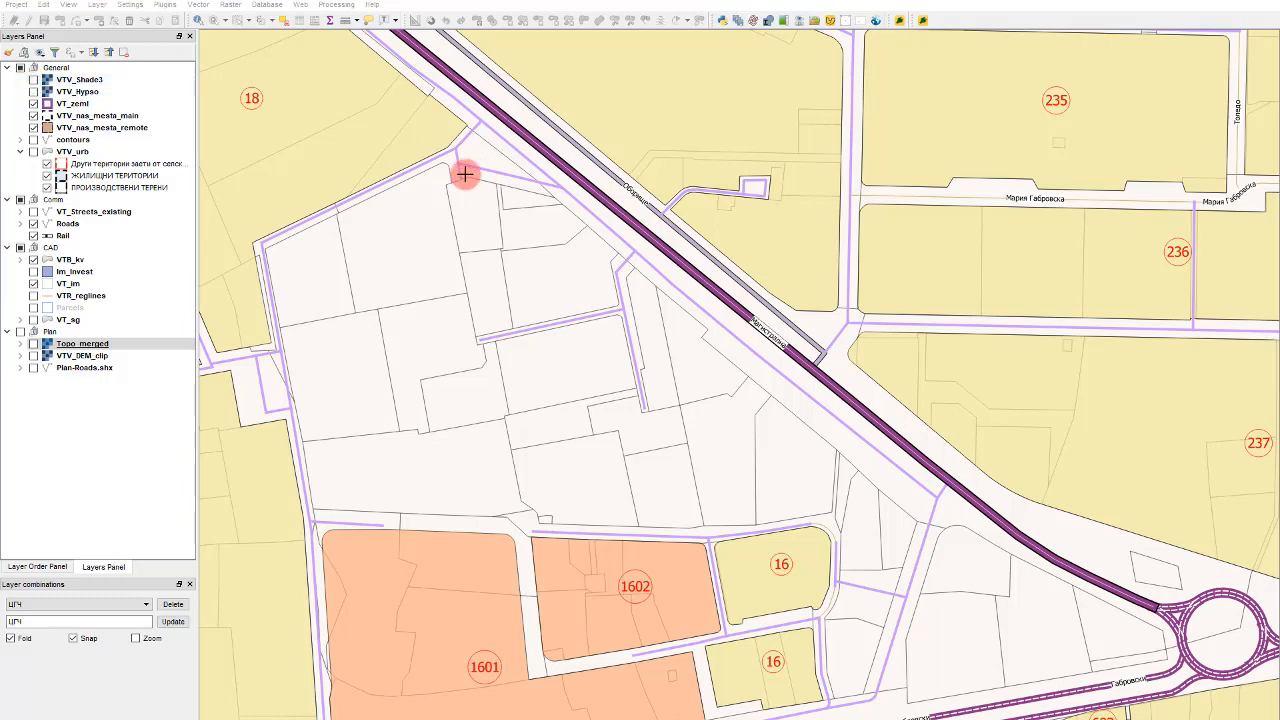
# Step: Examine the white area without block polygons north of blocks 1601 and 1602, between block 18 and the diagonal main road
pyautogui.scroll(-1, 608, 213)
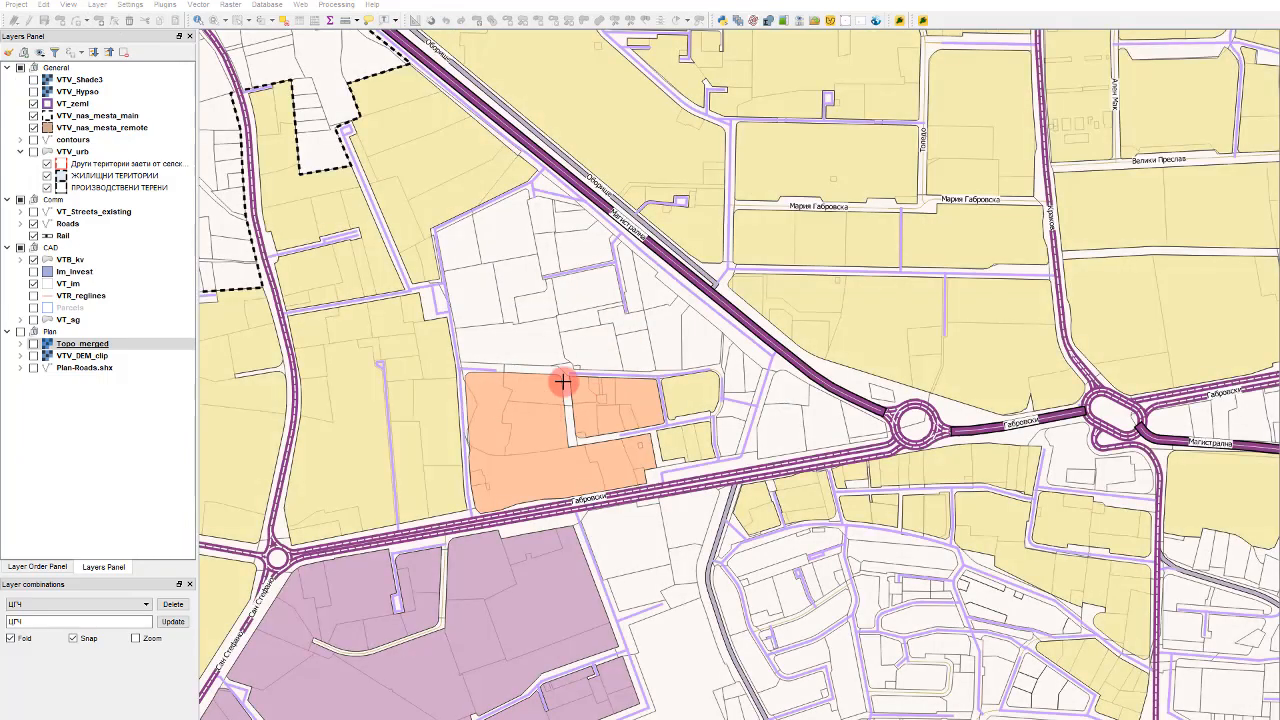
pyautogui.scroll(3, 591, 392)
pyautogui.scroll(-3, 703, 234)
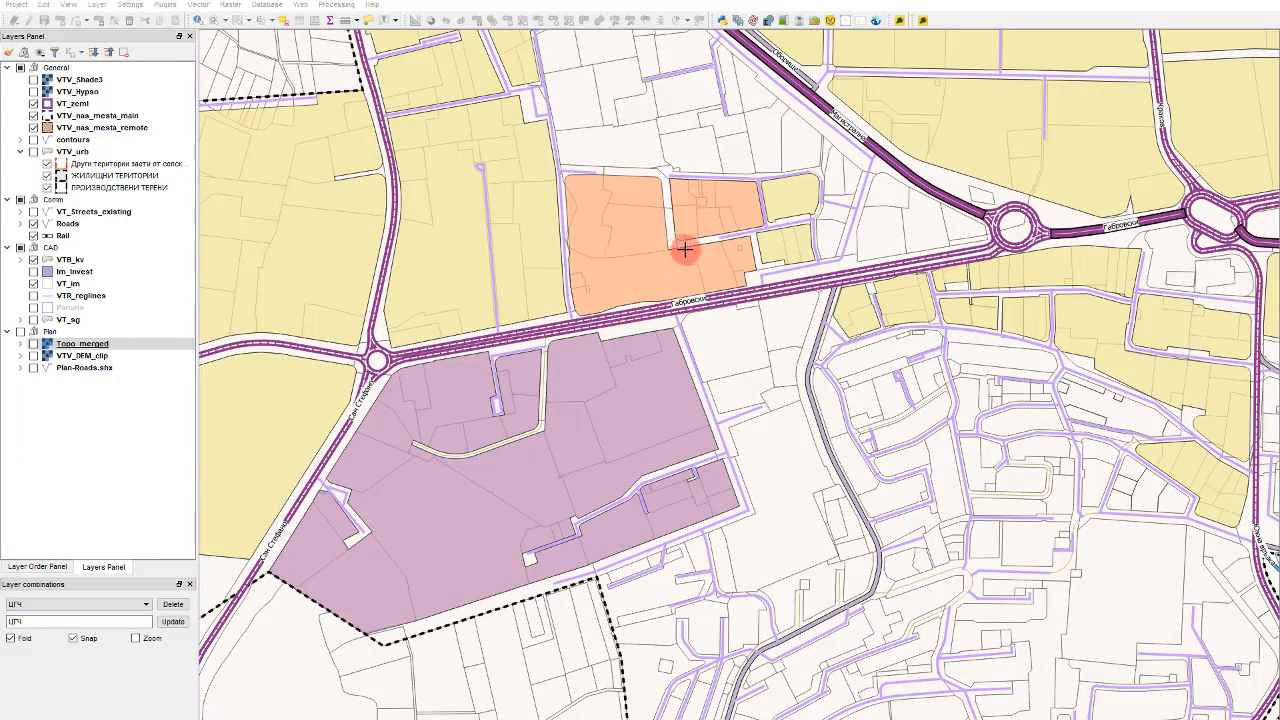
pyautogui.scroll(-3, 635, 375)
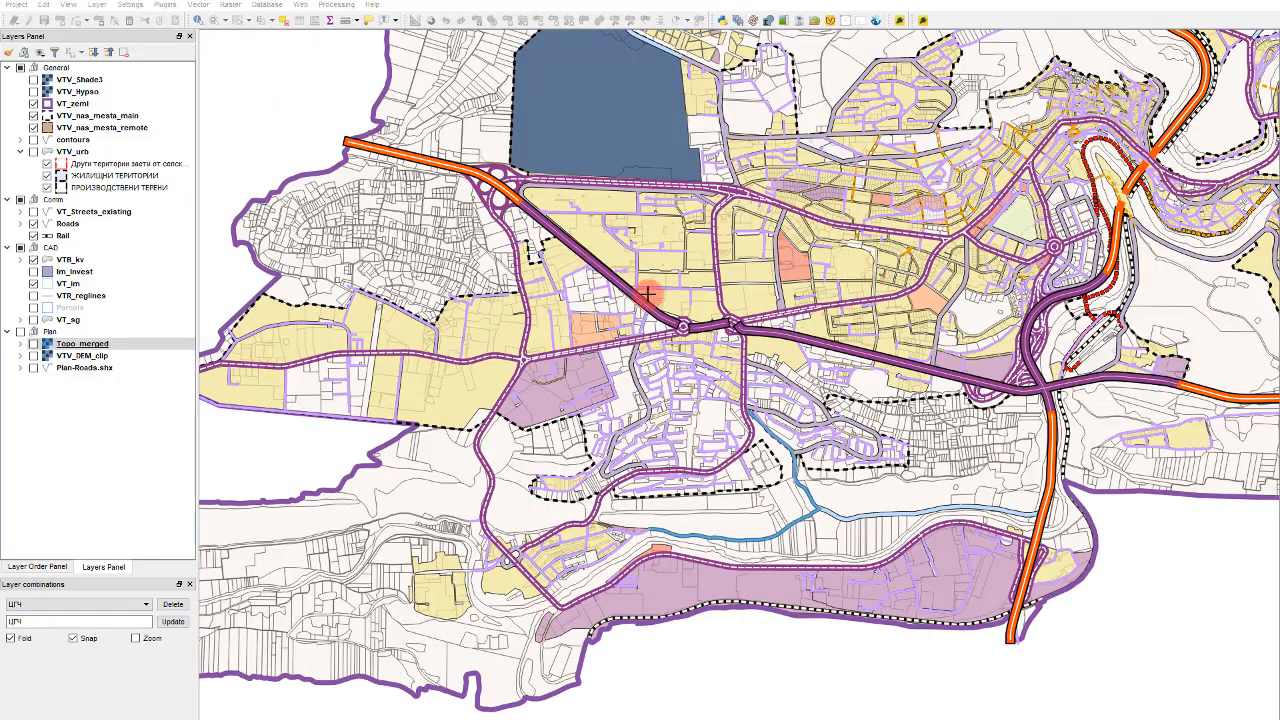
pyautogui.scroll(1, 648, 293)
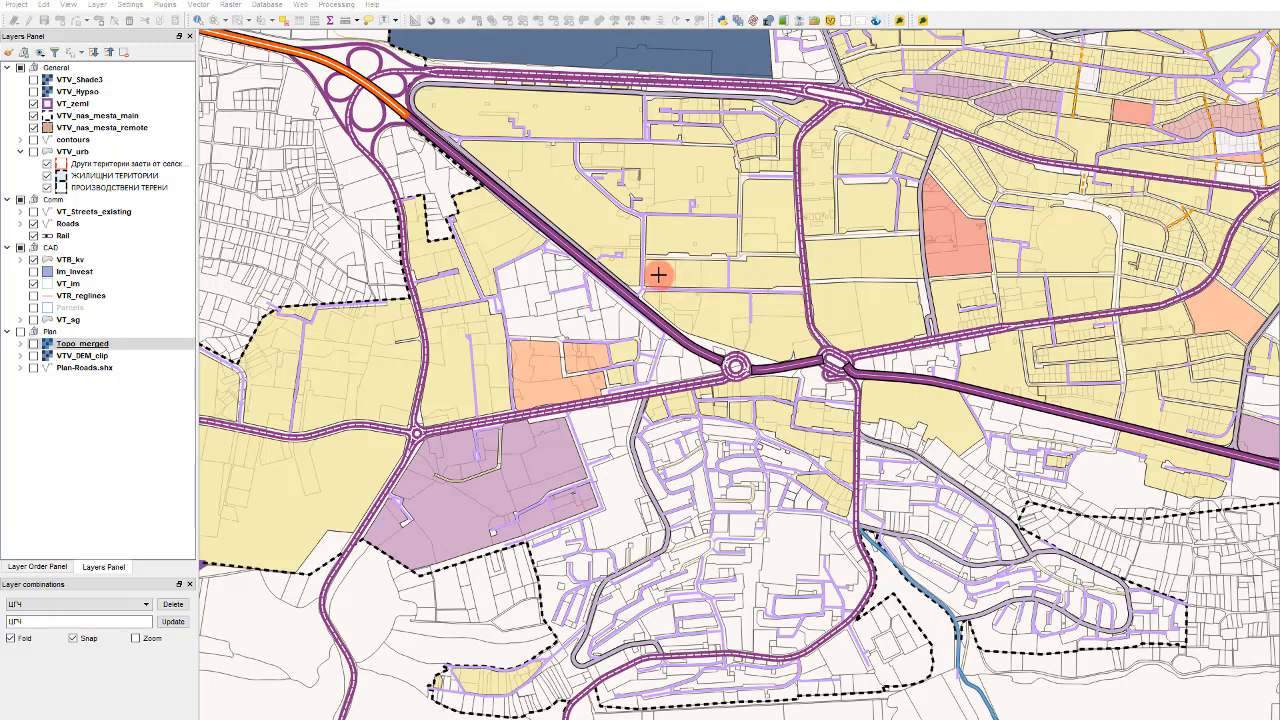
pyautogui.scroll(1, 524, 267)
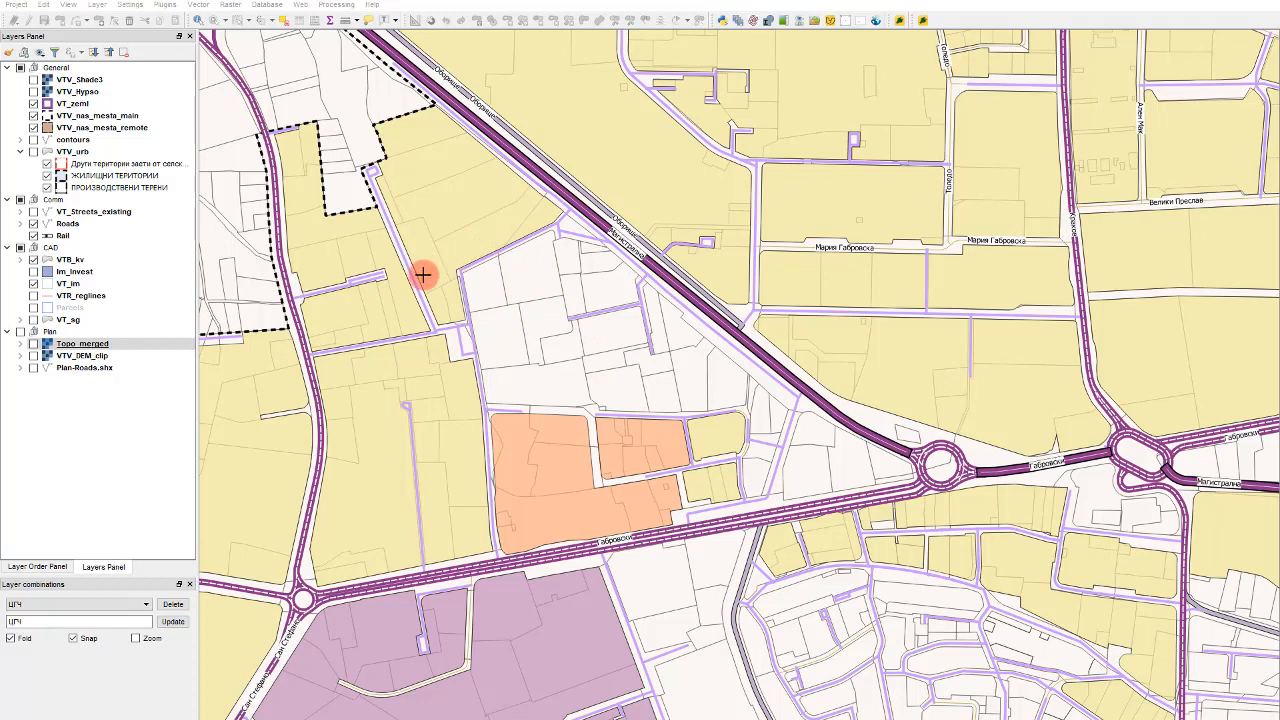
pyautogui.scroll(2, 493, 275)
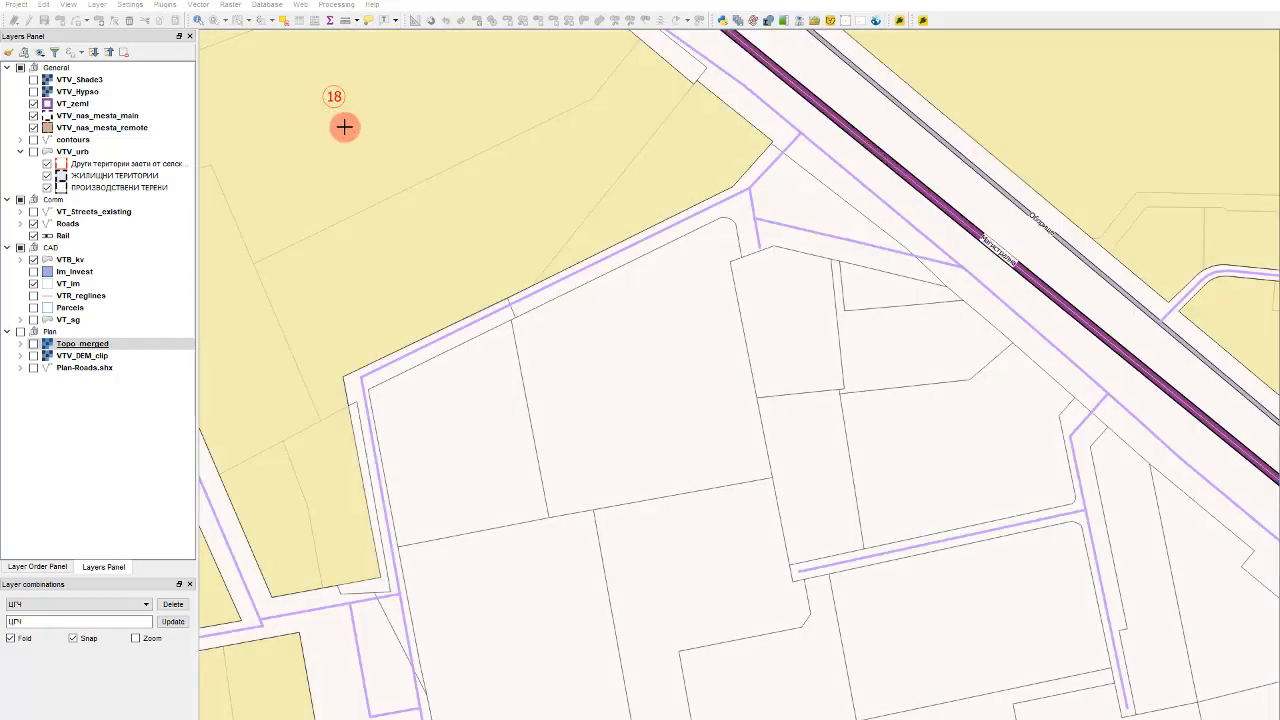
pyautogui.scroll(-2, 800, 262)
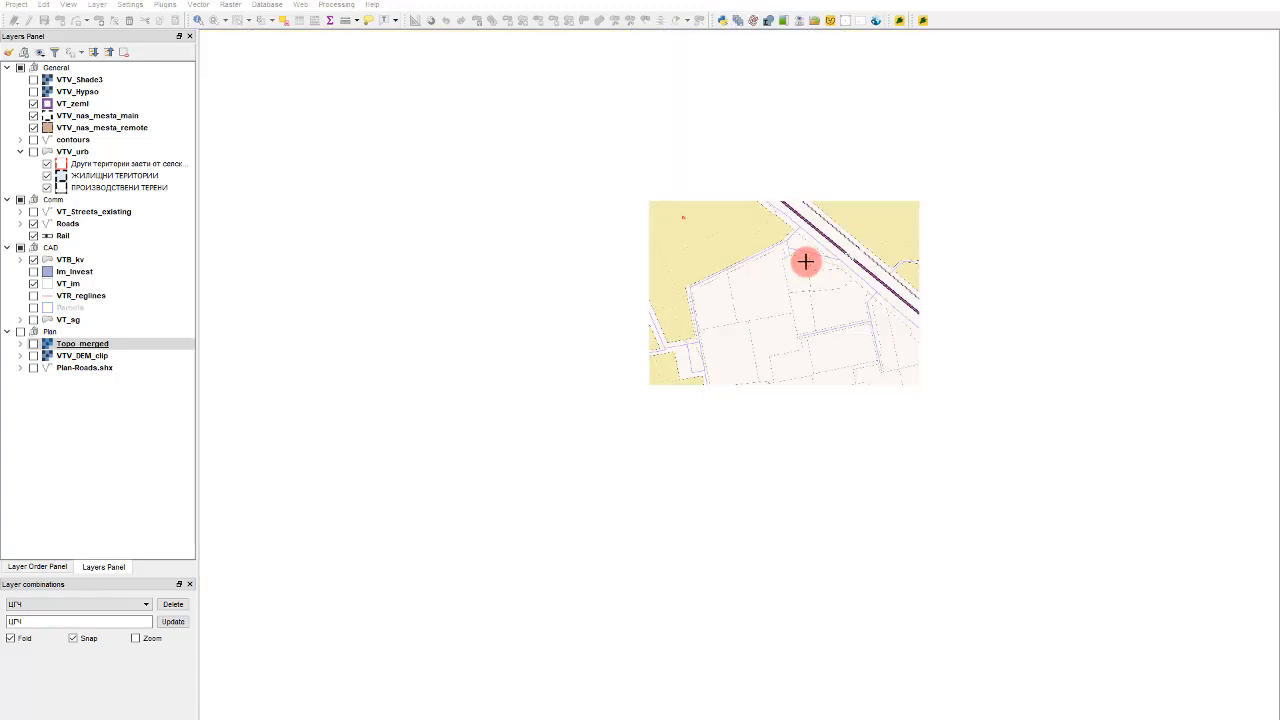
pyautogui.scroll(1, 838, 282)
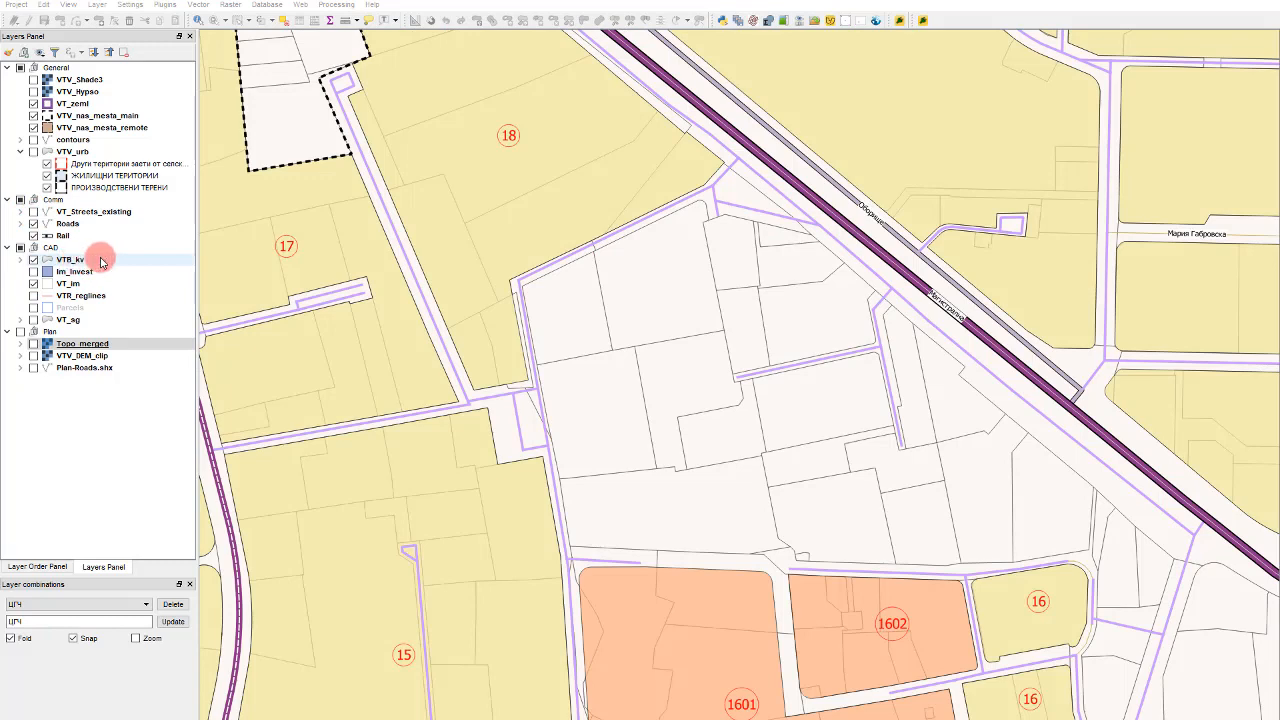
# Step: Display only the VTB_kv layer and inspect its numbered city blocks around block 98
pyautogui.click(68, 259)
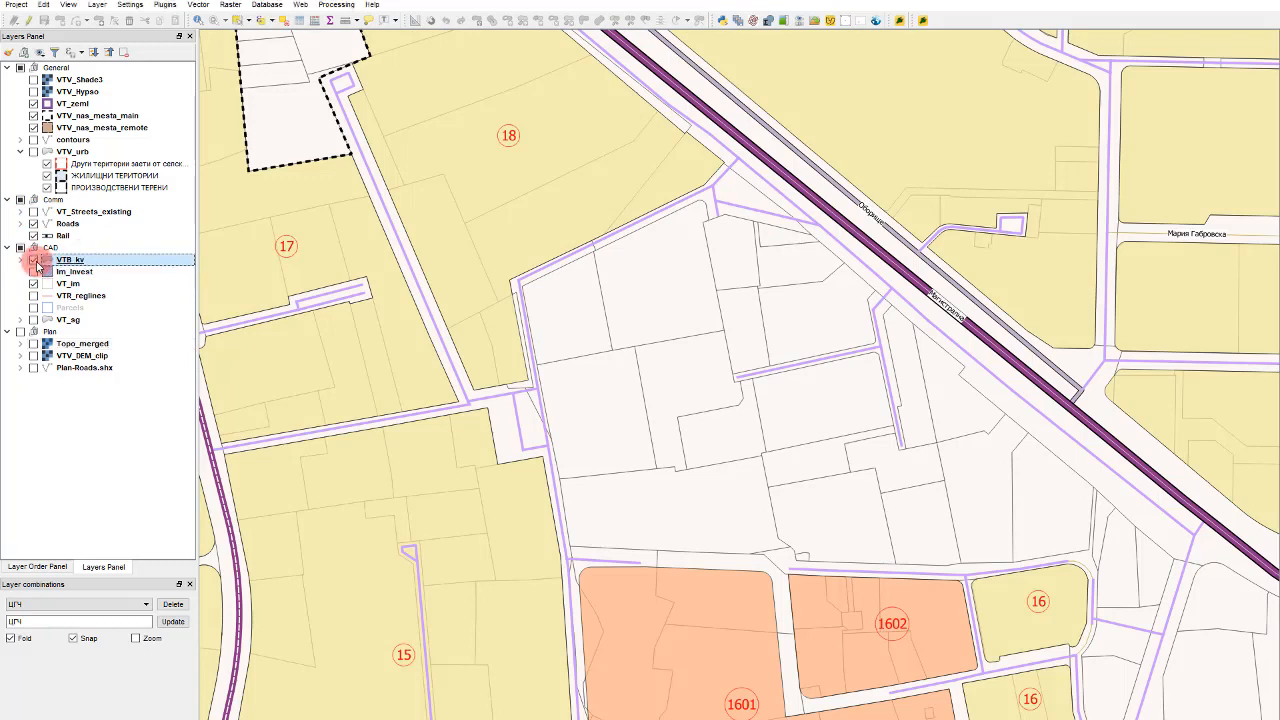
pyautogui.click(34, 260)
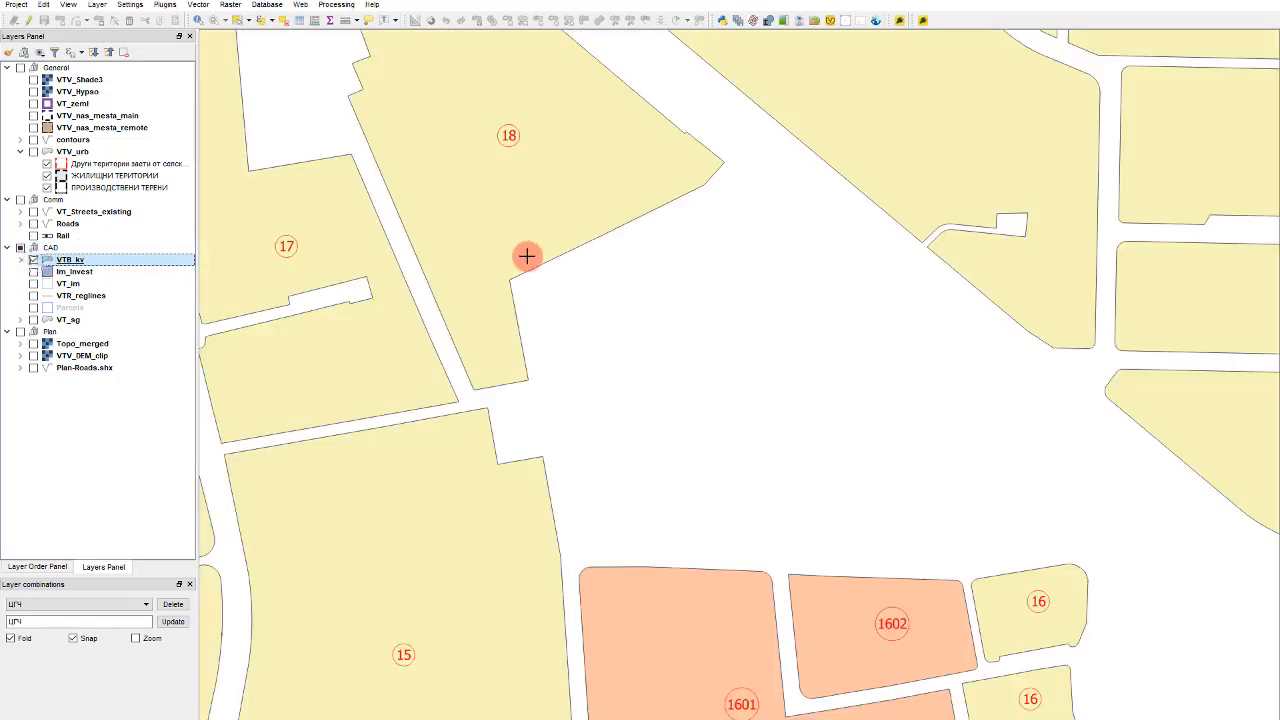
pyautogui.scroll(-2, 520, 258)
pyautogui.scroll(-1, 530, 185)
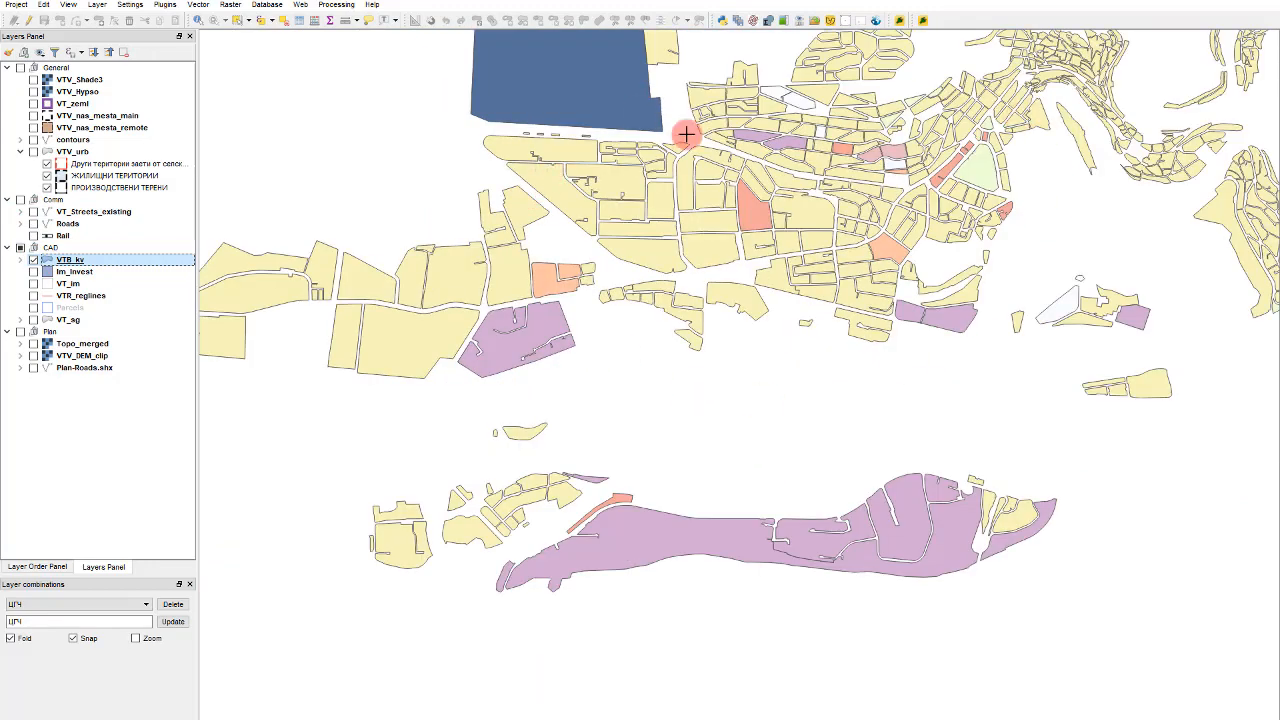
pyautogui.scroll(2, 1100, 115)
pyautogui.scroll(-1, 700, 235)
pyautogui.scroll(2, 700, 248)
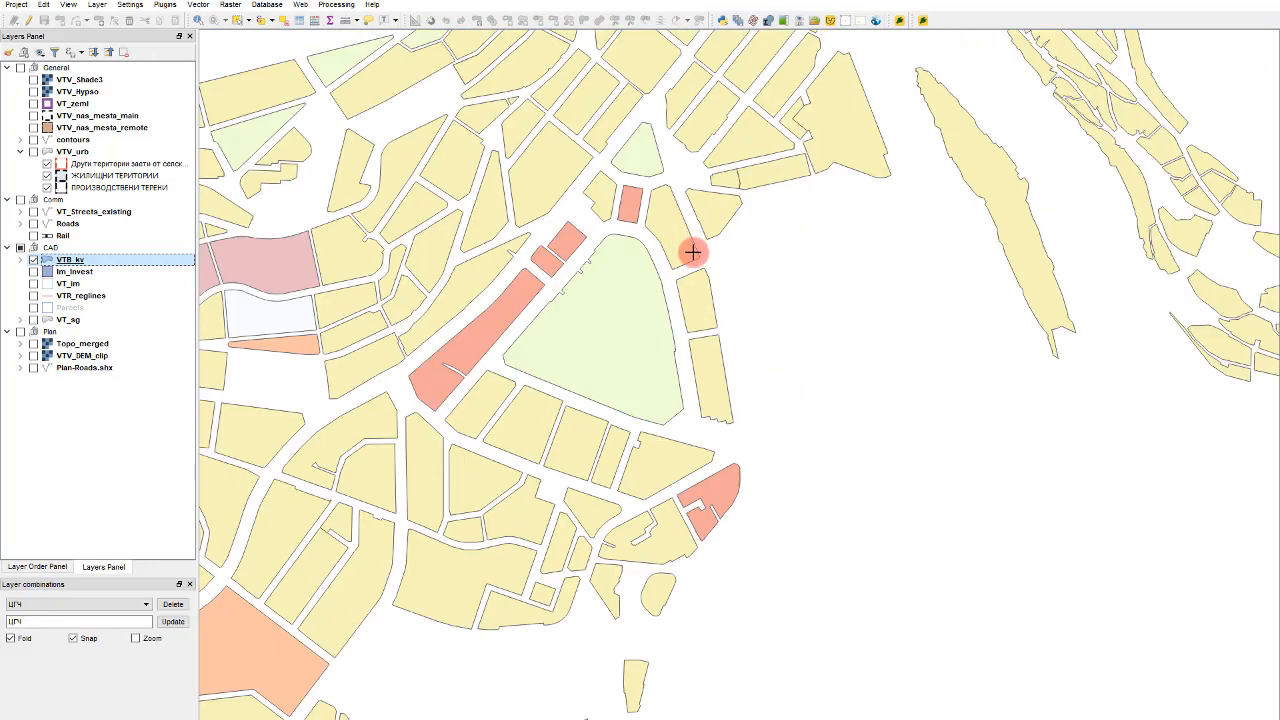
pyautogui.scroll(3, 660, 280)
pyautogui.scroll(-1, 637, 300)
pyautogui.scroll(-2, 669, 364)
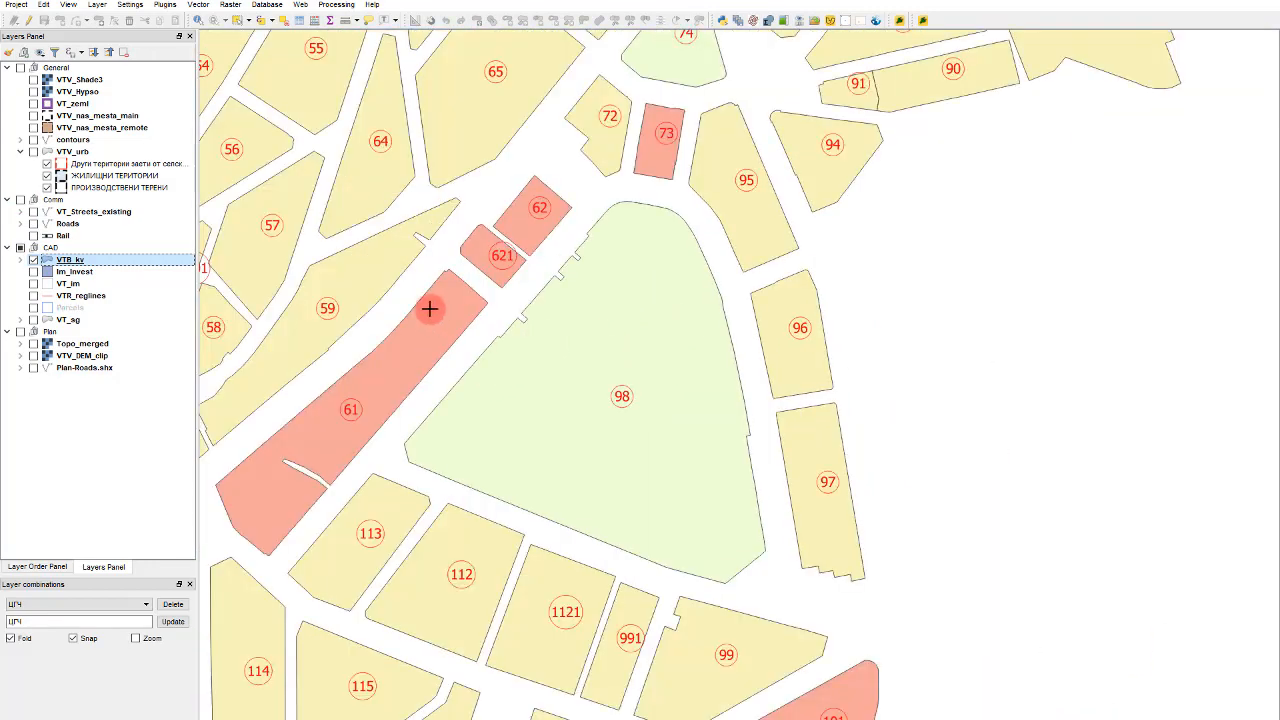
# Step: Review the VTB_kv layer's label text and circle background settings in its properties
pyautogui.doubleClick(101, 266)
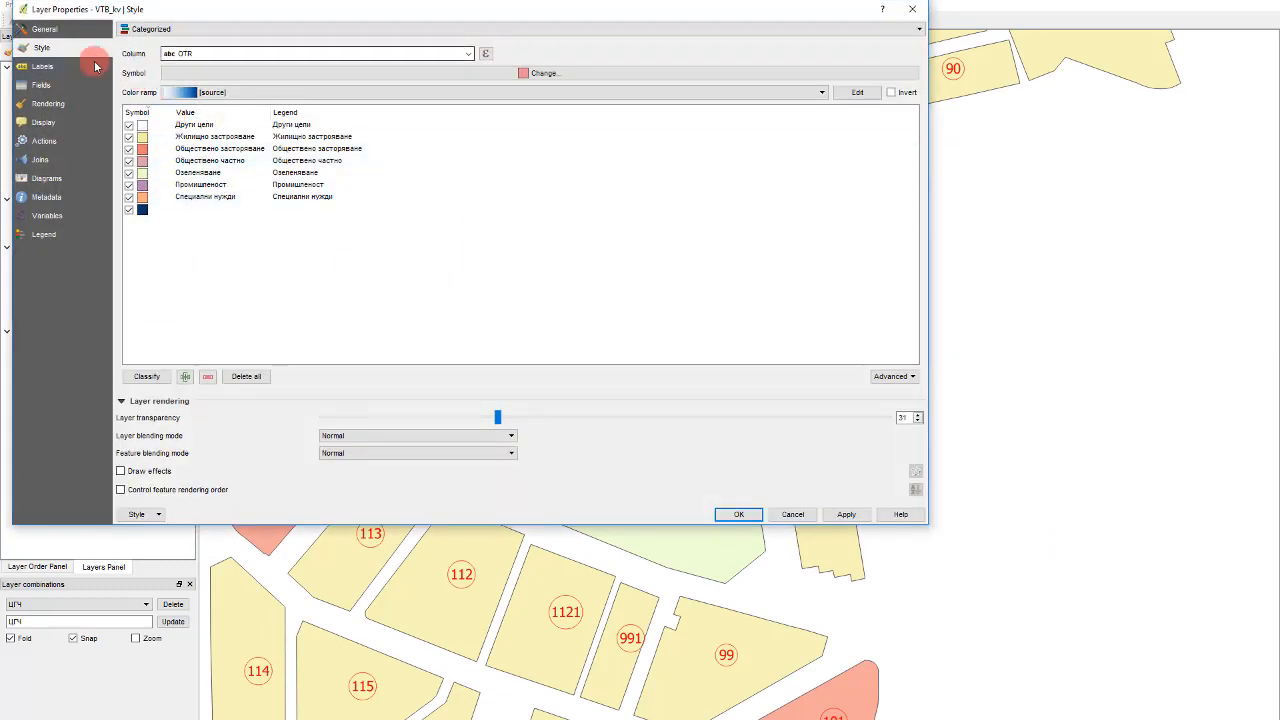
pyautogui.click(96, 66)
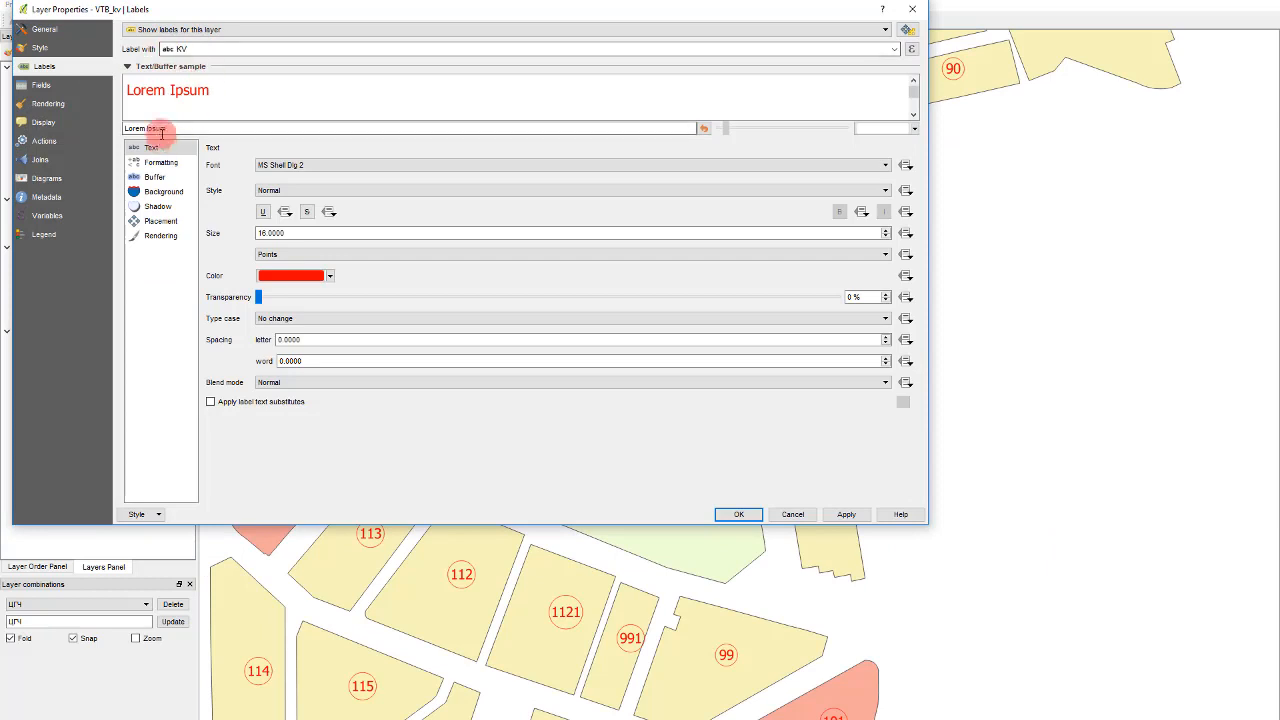
pyautogui.click(171, 193)
pyautogui.click(210, 166)
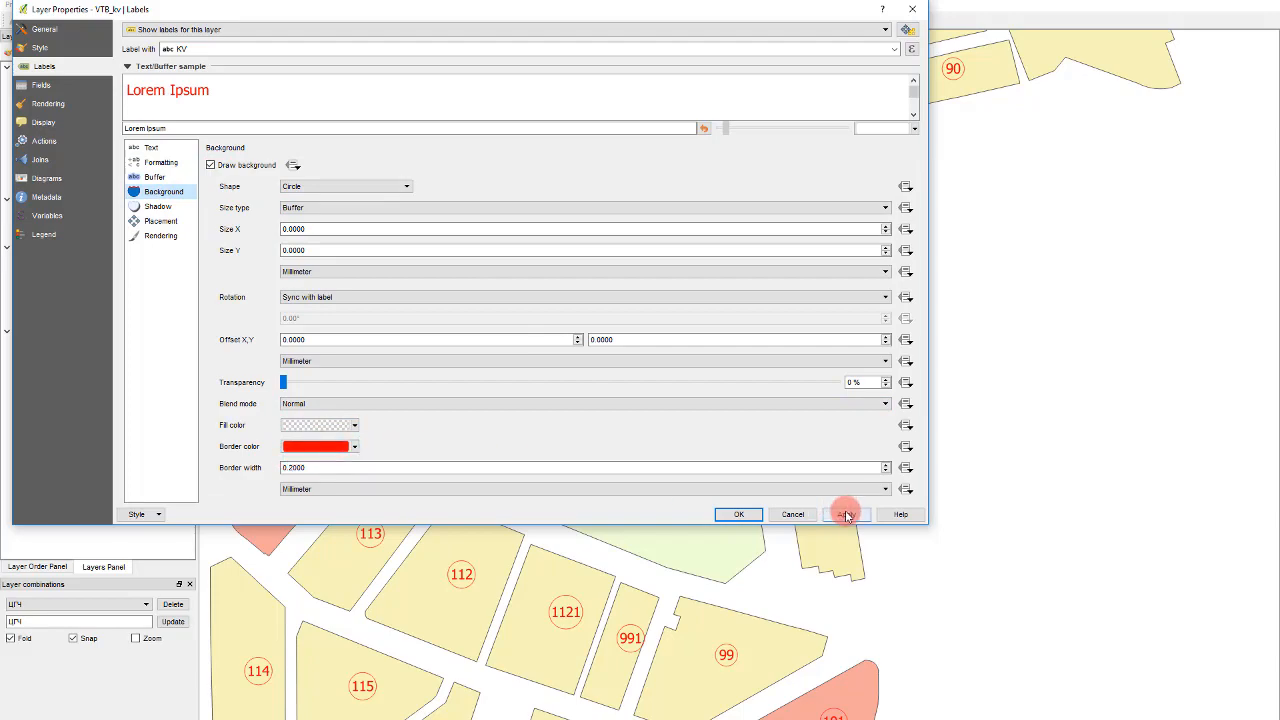
pyautogui.click(739, 514)
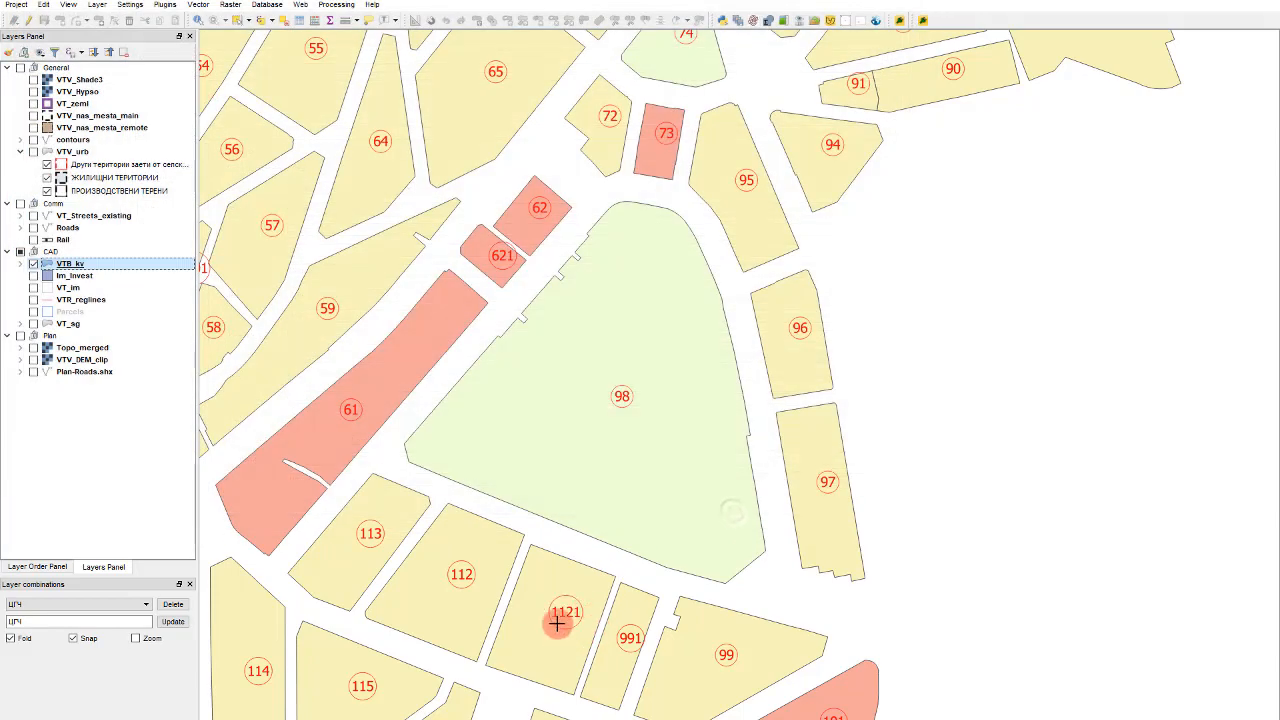
# Step: Show the VT_im layer together with the city blocks and inspect its property lines around blocks 1601 and 1602
pyautogui.scroll(-2, 714, 416)
pyautogui.scroll(-2, 766, 397)
pyautogui.scroll(1, 514, 449)
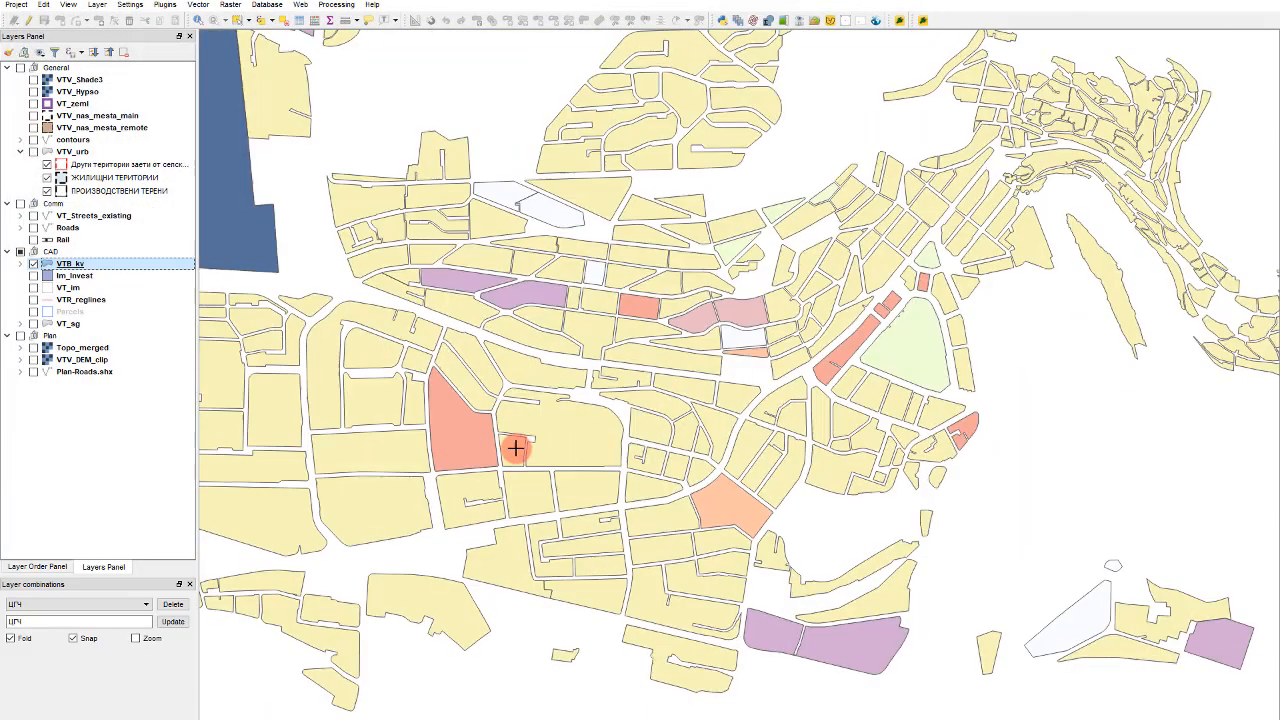
pyautogui.click(34, 291)
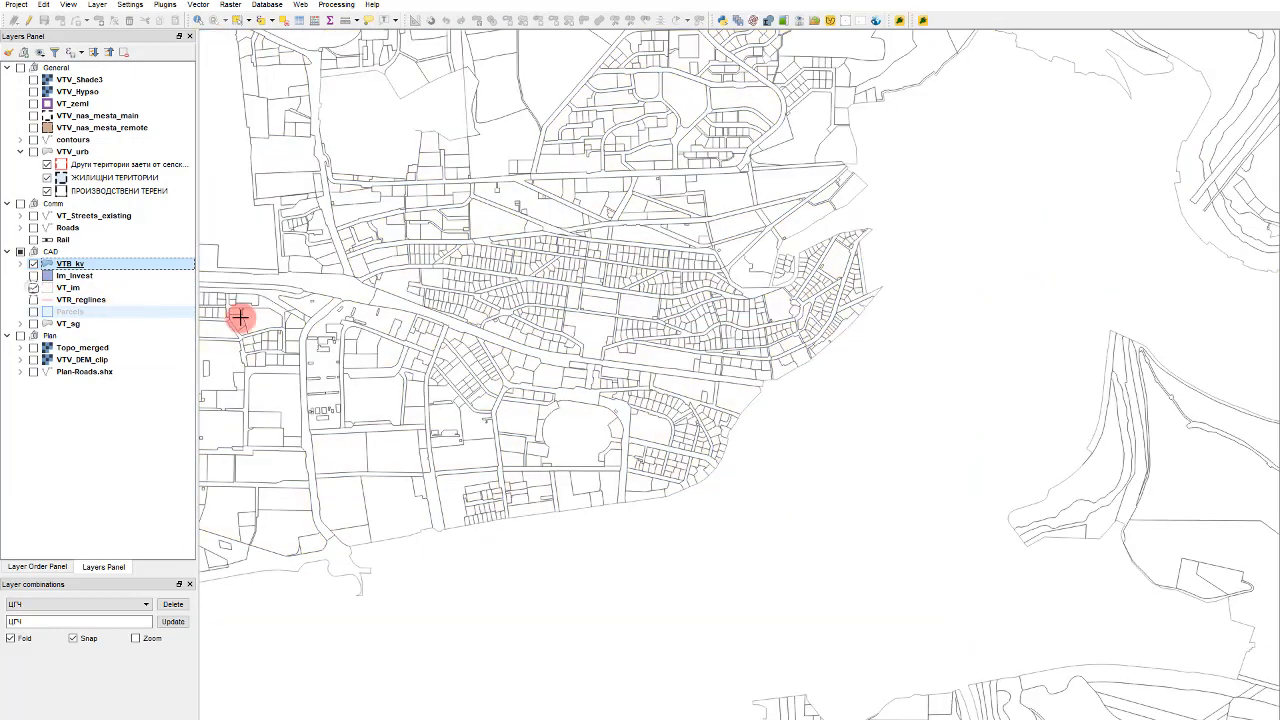
pyautogui.scroll(-1, 714, 354)
pyautogui.scroll(3, 382, 474)
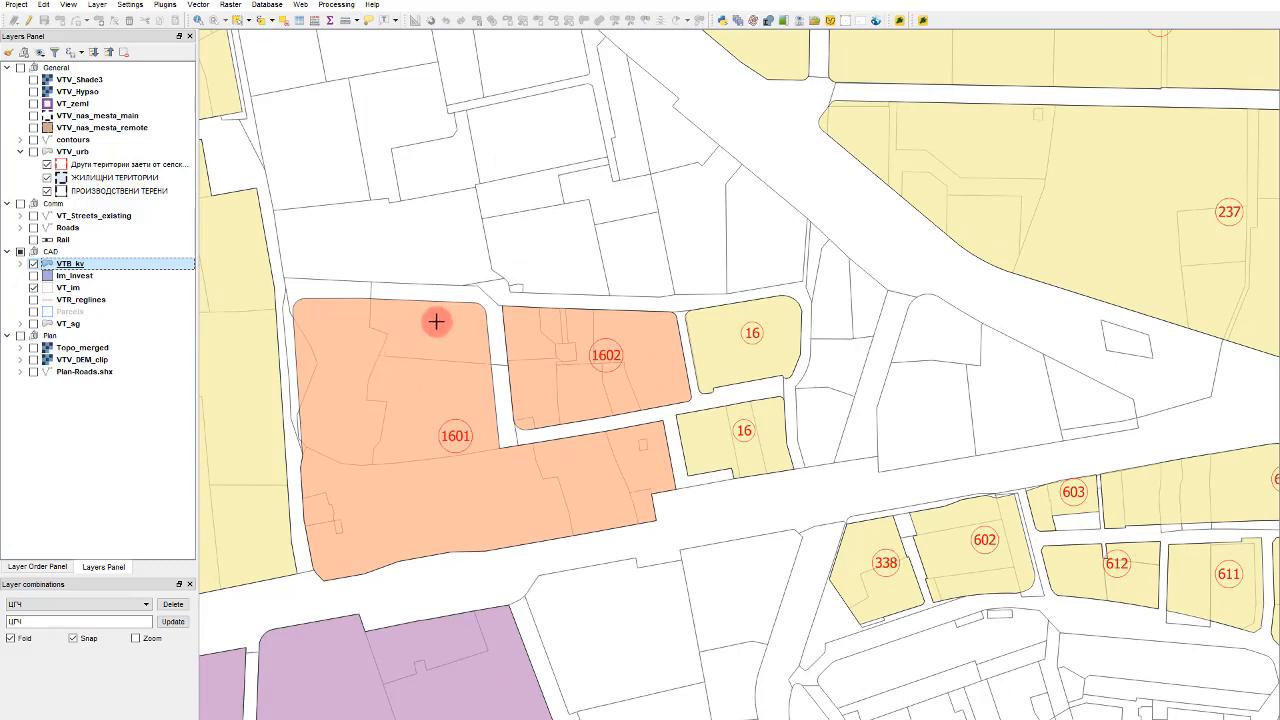
pyautogui.scroll(1, 436, 321)
pyautogui.scroll(-1, 815, 330)
pyautogui.scroll(1, 534, 315)
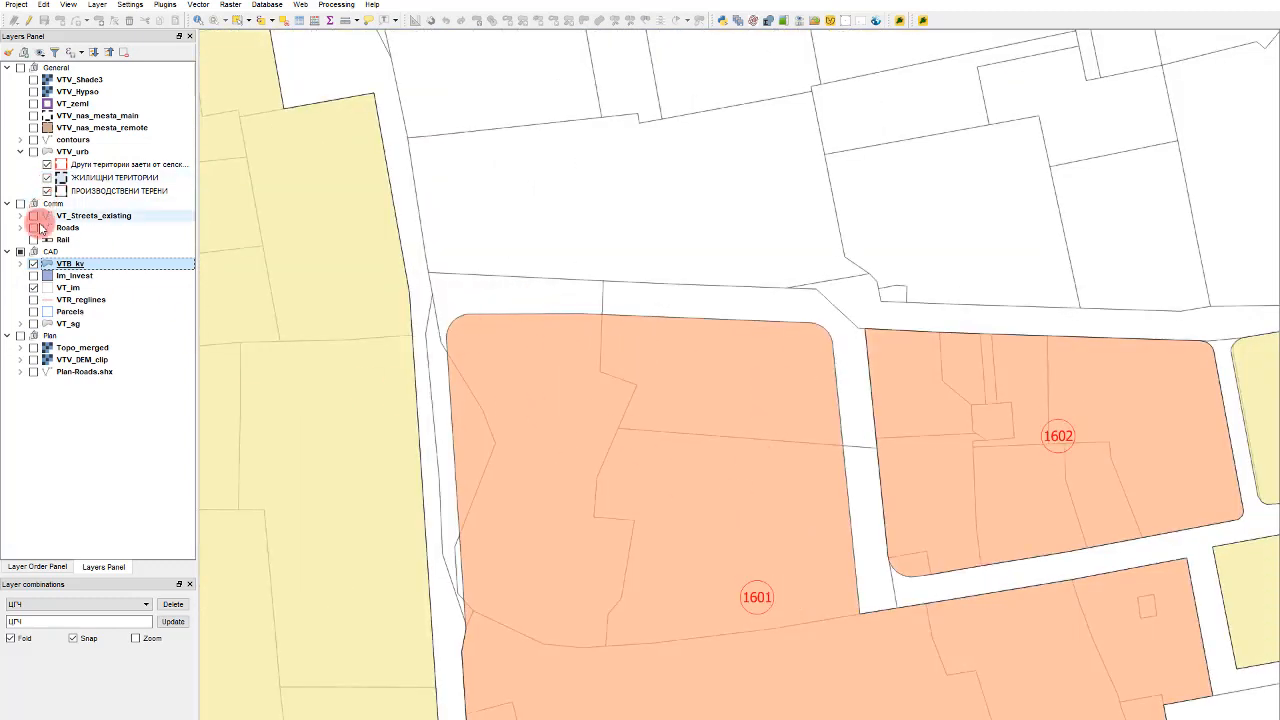
# Step: Compare the VT_im property lines with the VTB_kv blocks by hiding and reshowing each layer around block 1601
pyautogui.click(33, 289)
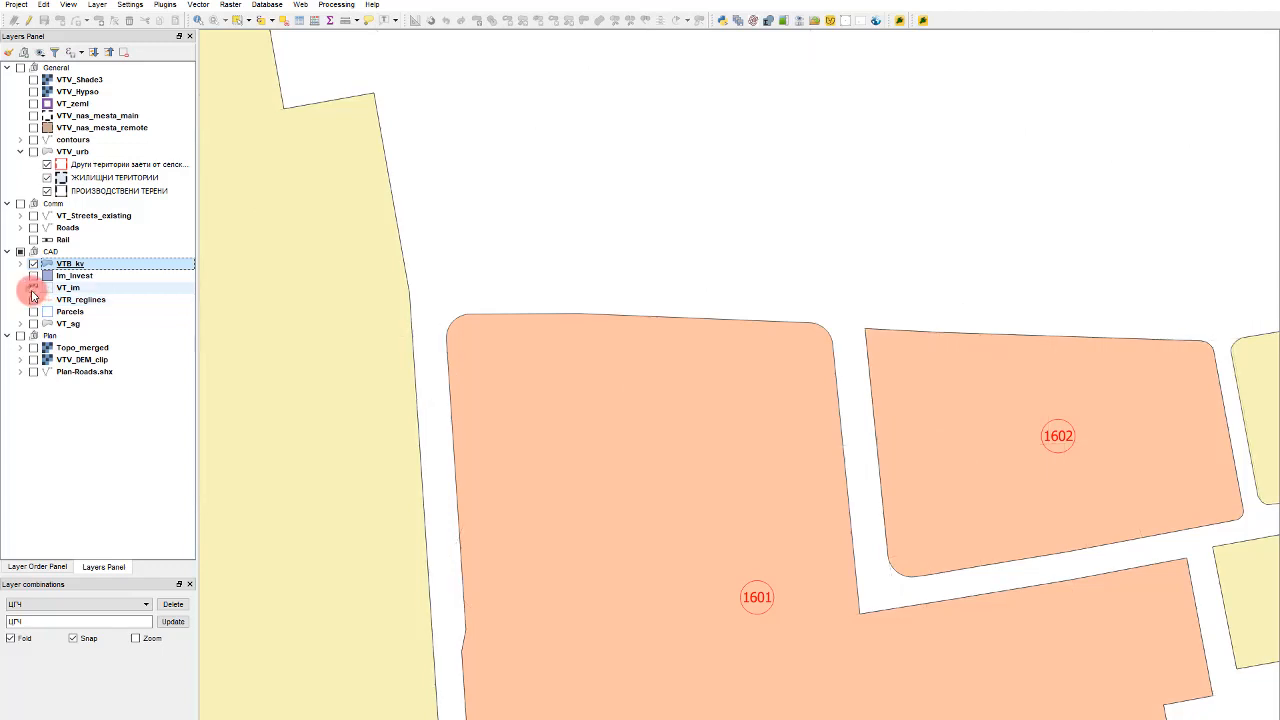
pyautogui.click(33, 289)
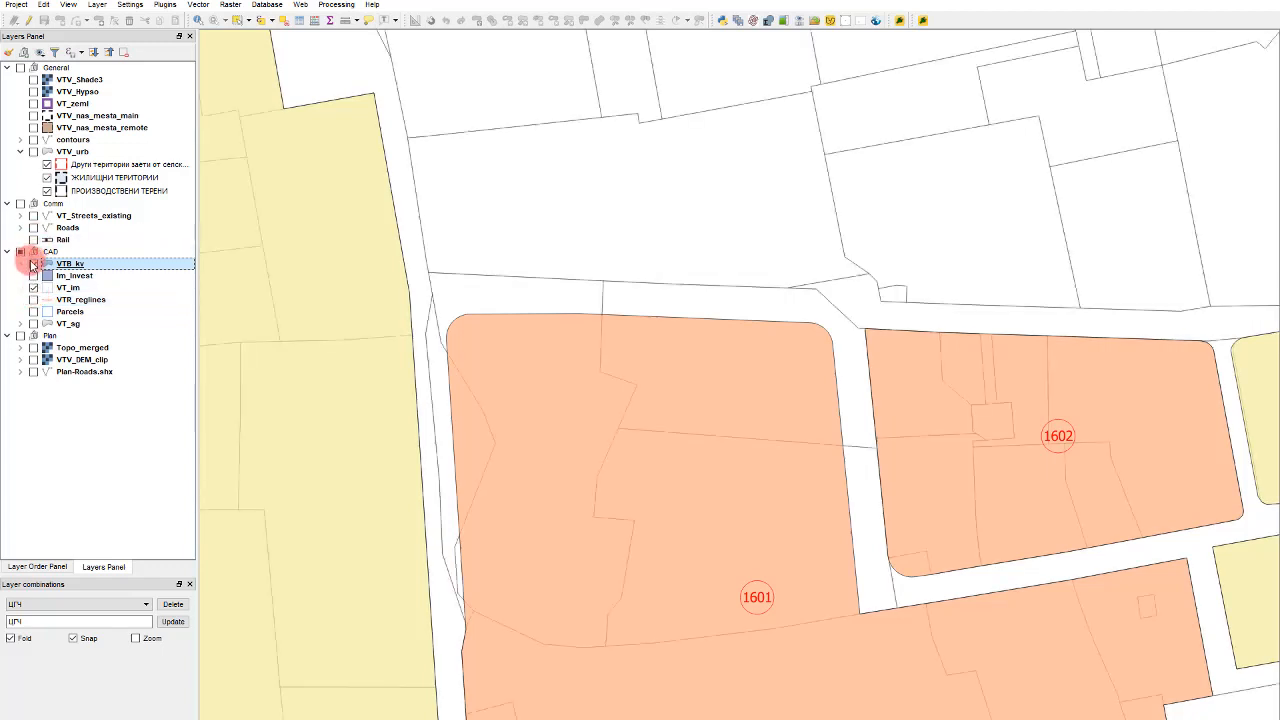
pyautogui.click(34, 264)
pyautogui.click(34, 264)
pyautogui.scroll(-4, 551, 166)
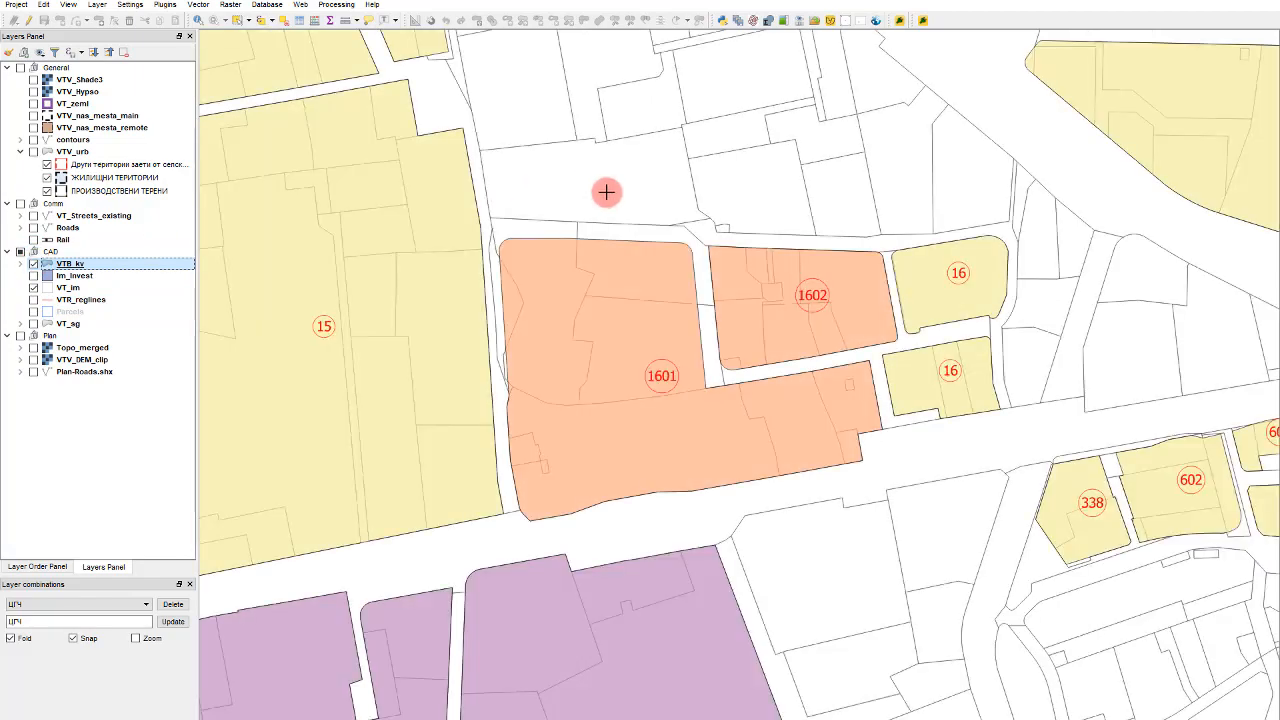
pyautogui.scroll(3, 597, 122)
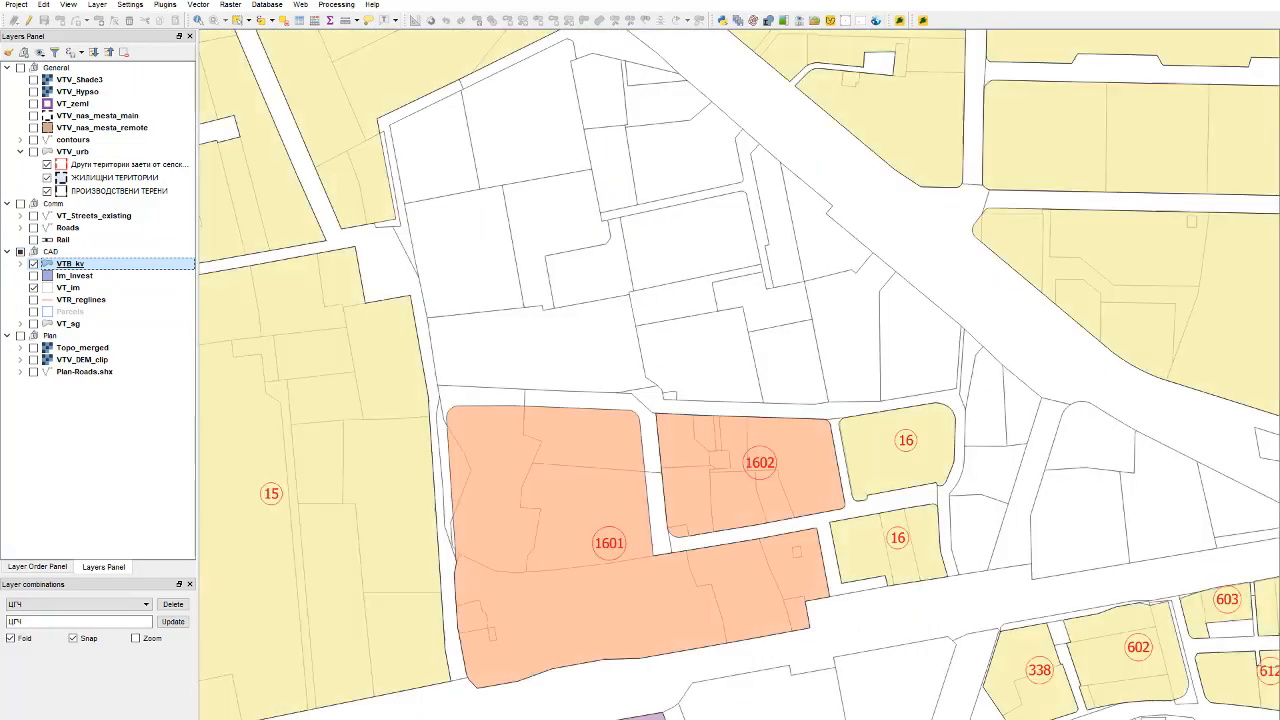
# Step: Switch to the AutoCAD drawing and examine the red and blue property lines around the area missing city blocks
pyautogui.hotkey('alt', 'Tab')
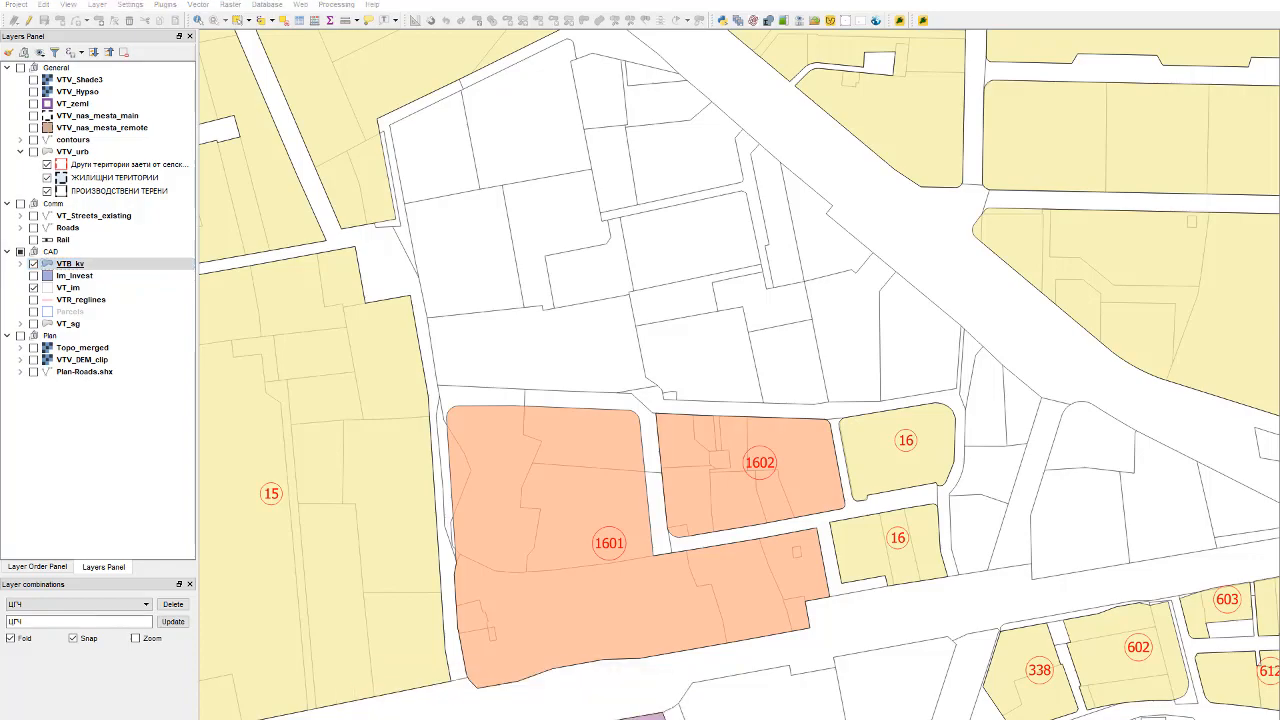
pyautogui.moveTo(2, 400)
pyautogui.mouseDown()
pyautogui.moveTo(650, 3)
pyautogui.moveTo(685, 1)
pyautogui.mouseUp()
pyautogui.scroll(-3, 666, 182)
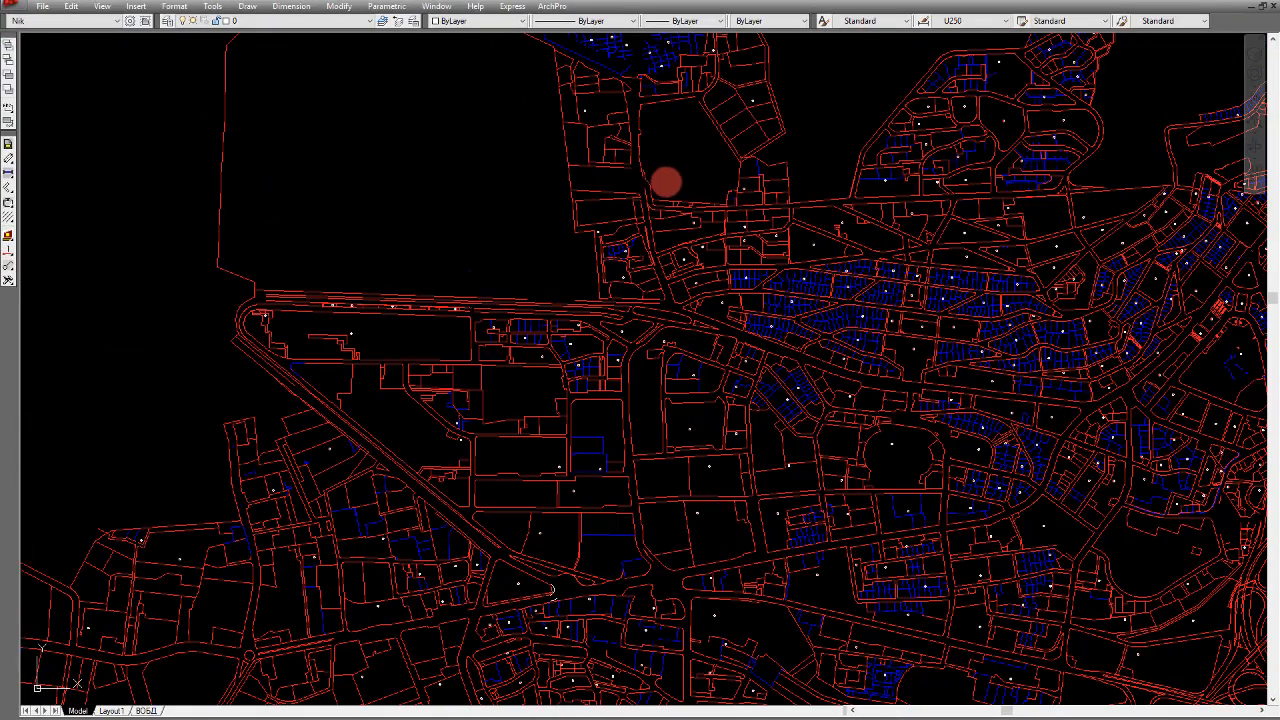
pyautogui.scroll(6, 565, 510)
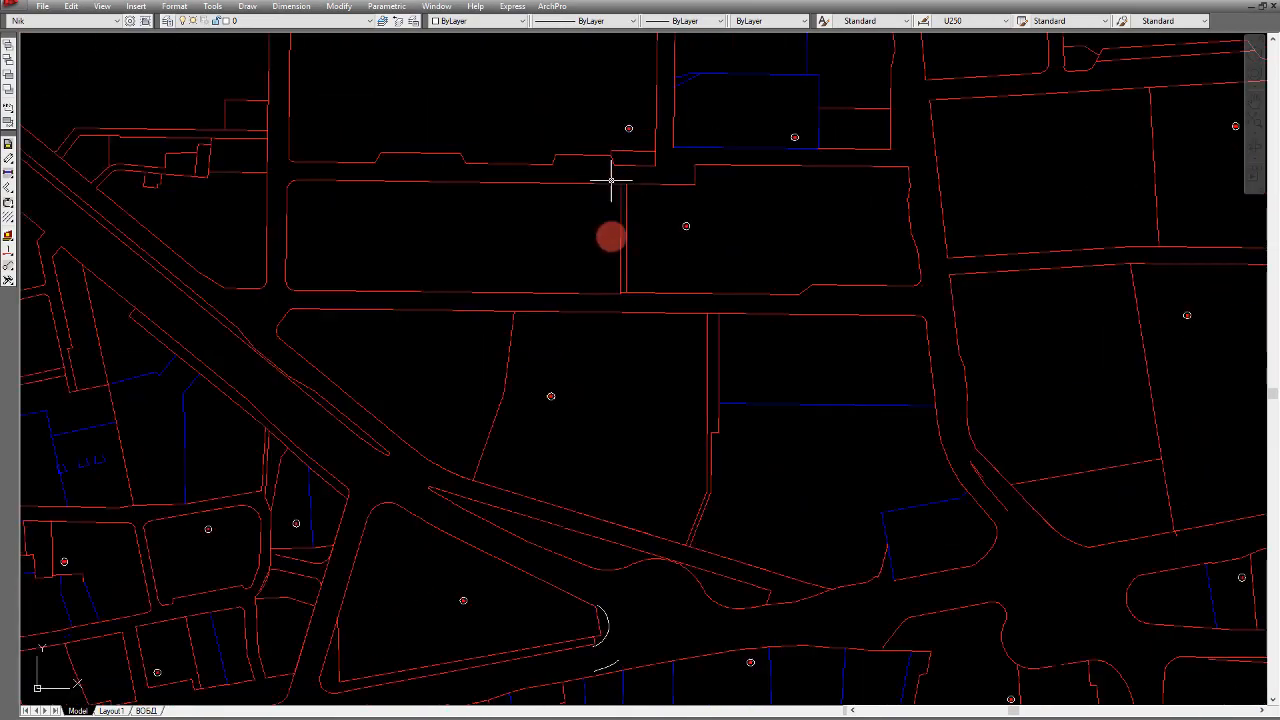
pyautogui.scroll(2, 572, 395)
pyautogui.scroll(-6, 540, 335)
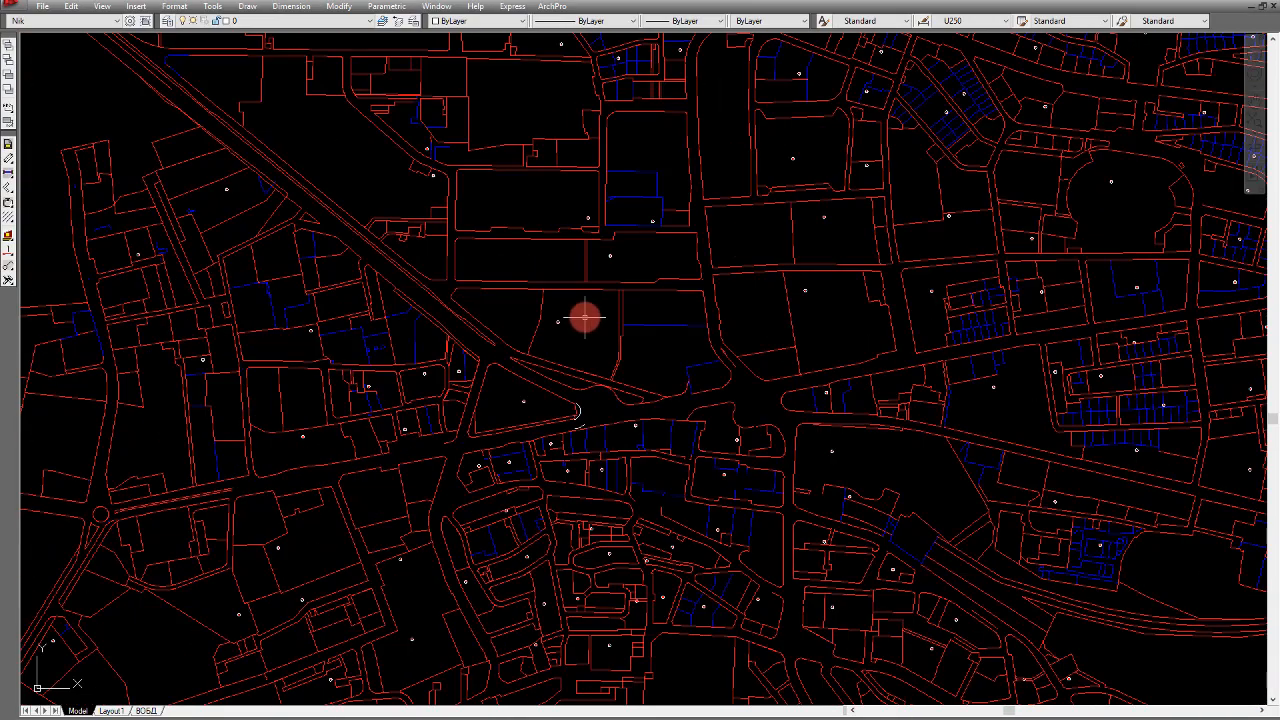
pyautogui.scroll(-2, 274, 304)
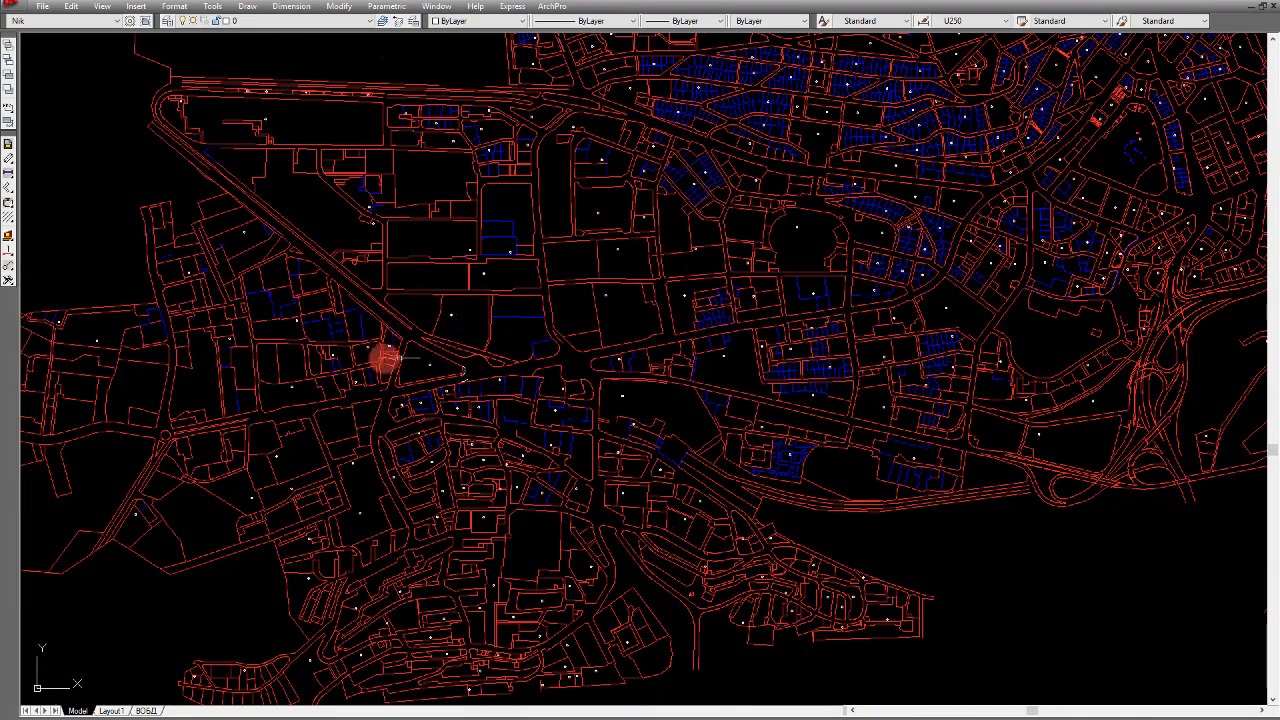
pyautogui.scroll(3, 316, 375)
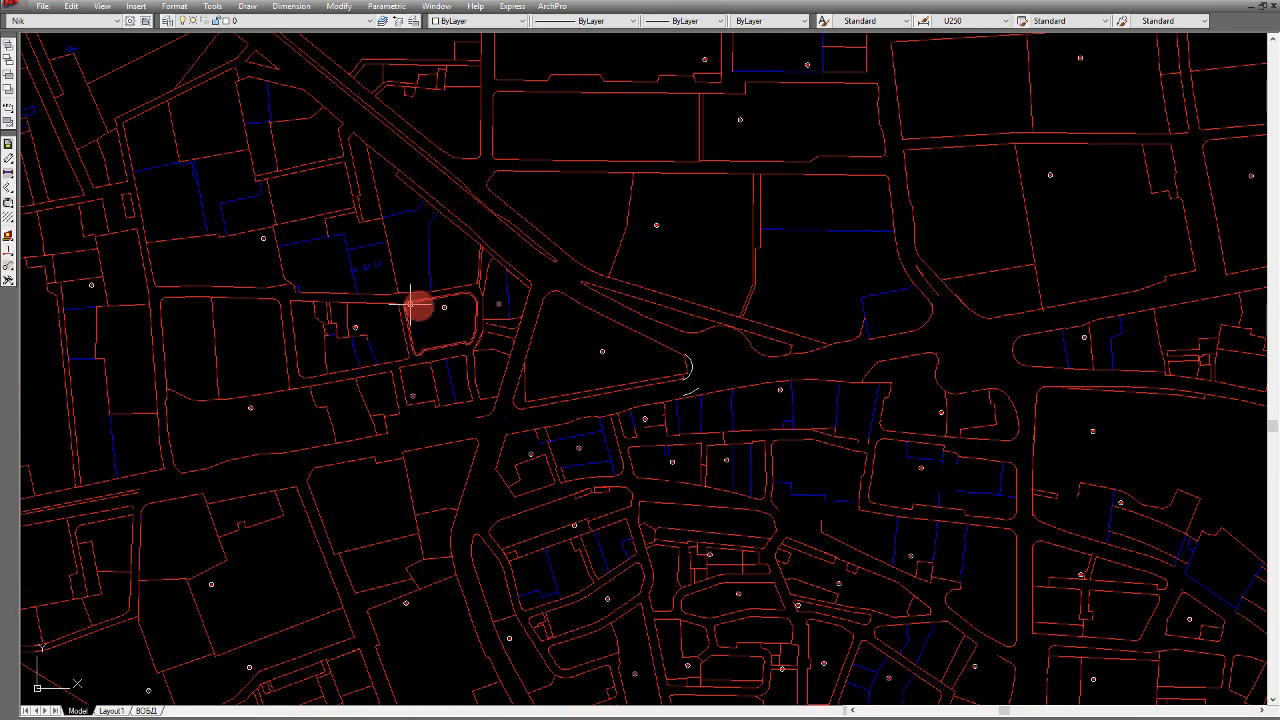
pyautogui.scroll(-2, 549, 291)
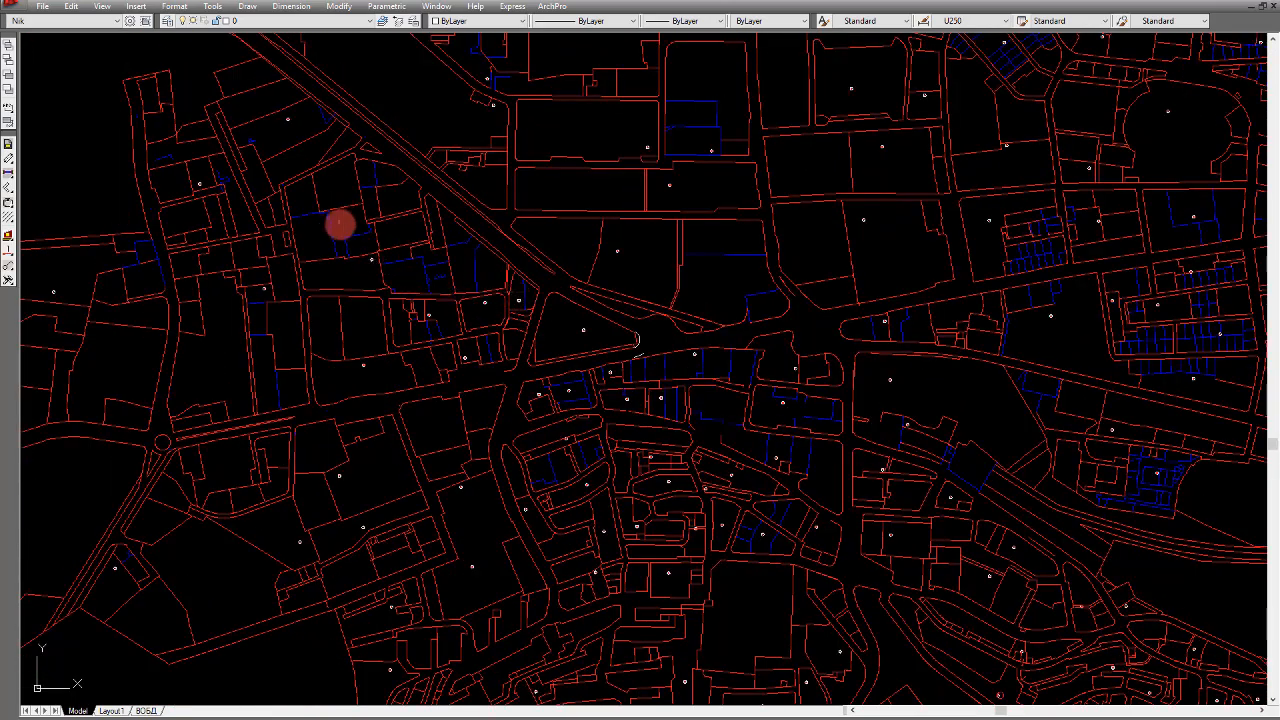
pyautogui.scroll(3, 343, 217)
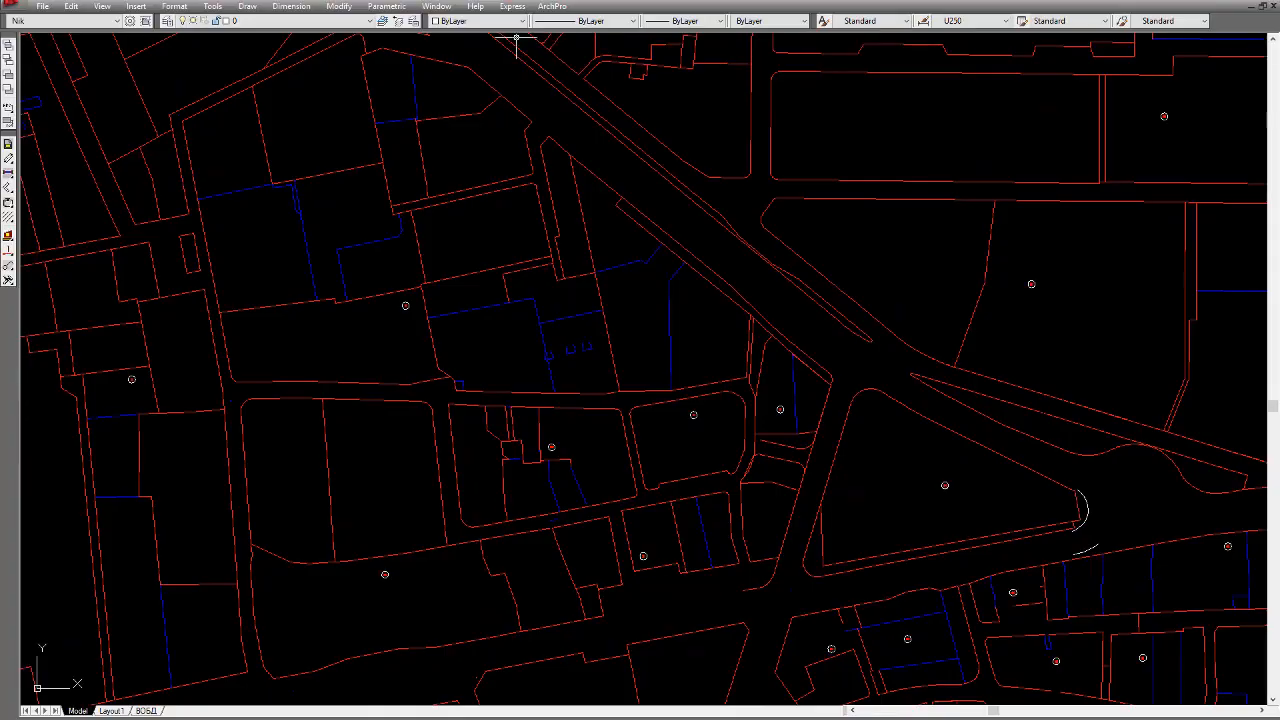
# Step: Return to the QGIS map and examine the area without block polygons above blocks 1601 and 1602
pyautogui.moveTo(518, 2); pyautogui.dragTo(385, 1)
pyautogui.moveTo(548, 2); pyautogui.dragTo(0, 2)
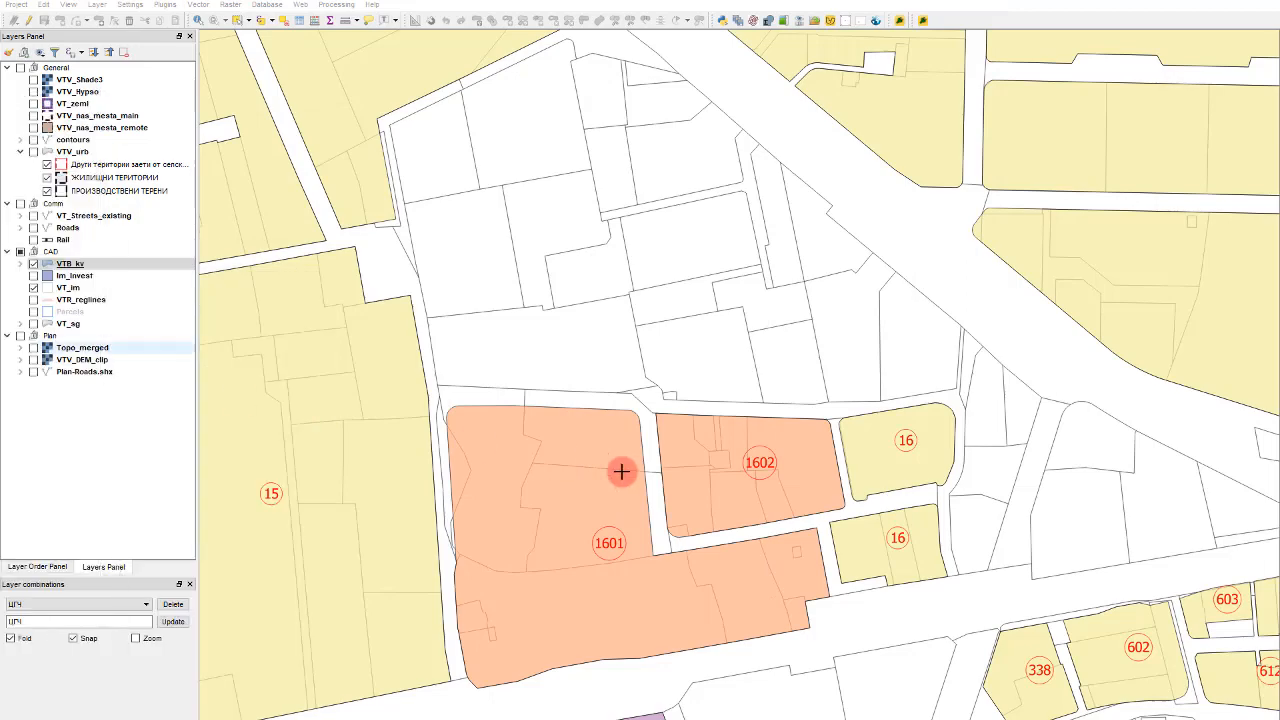
pyautogui.scroll(-3, 620, 278)
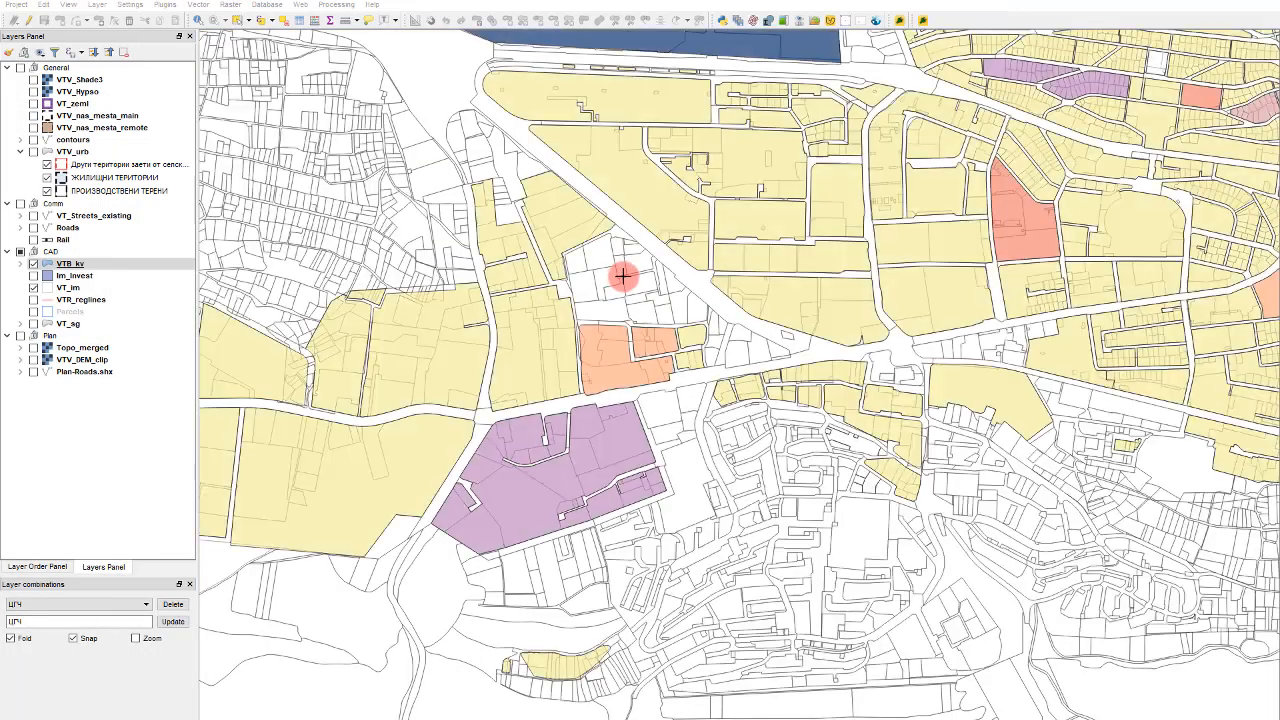
# Step: Examine the VT_im property lines in the area without block polygons south of blocks 1601 and 1602
pyautogui.scroll(4, 736, 400)
pyautogui.scroll(-2, 597, 203)
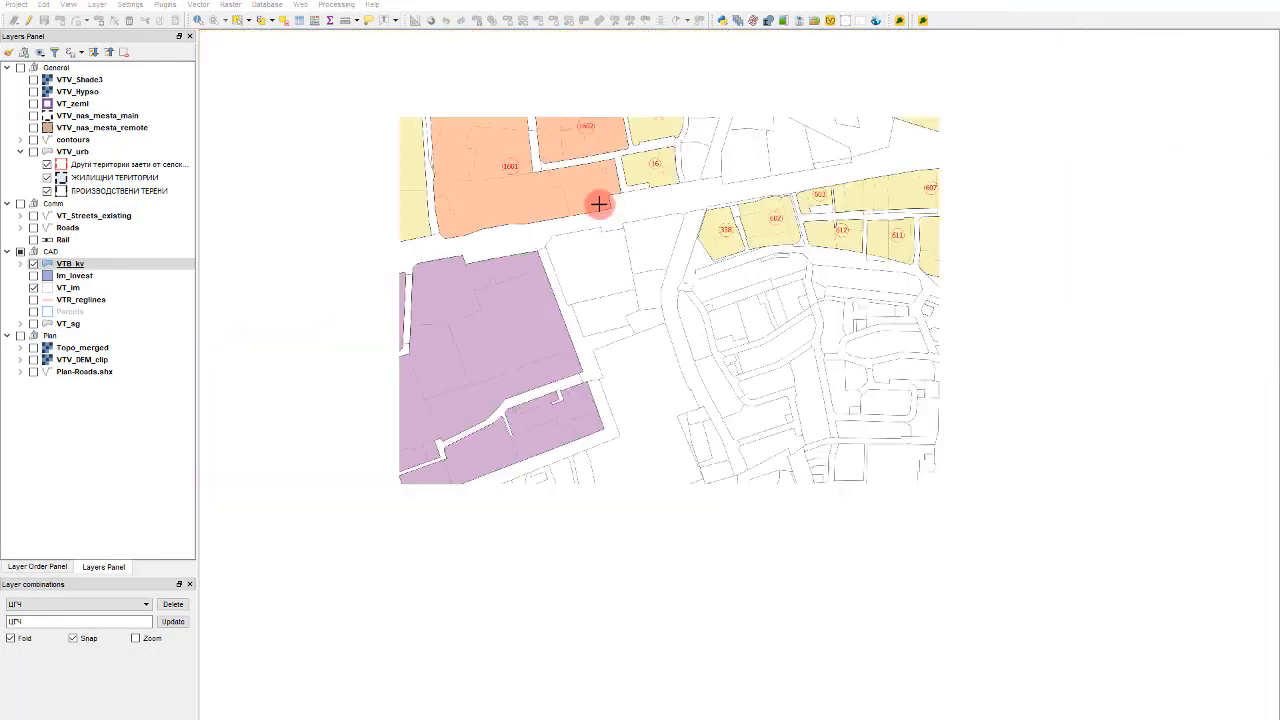
pyautogui.scroll(2, 652, 451)
pyautogui.scroll(-2, 445, 335)
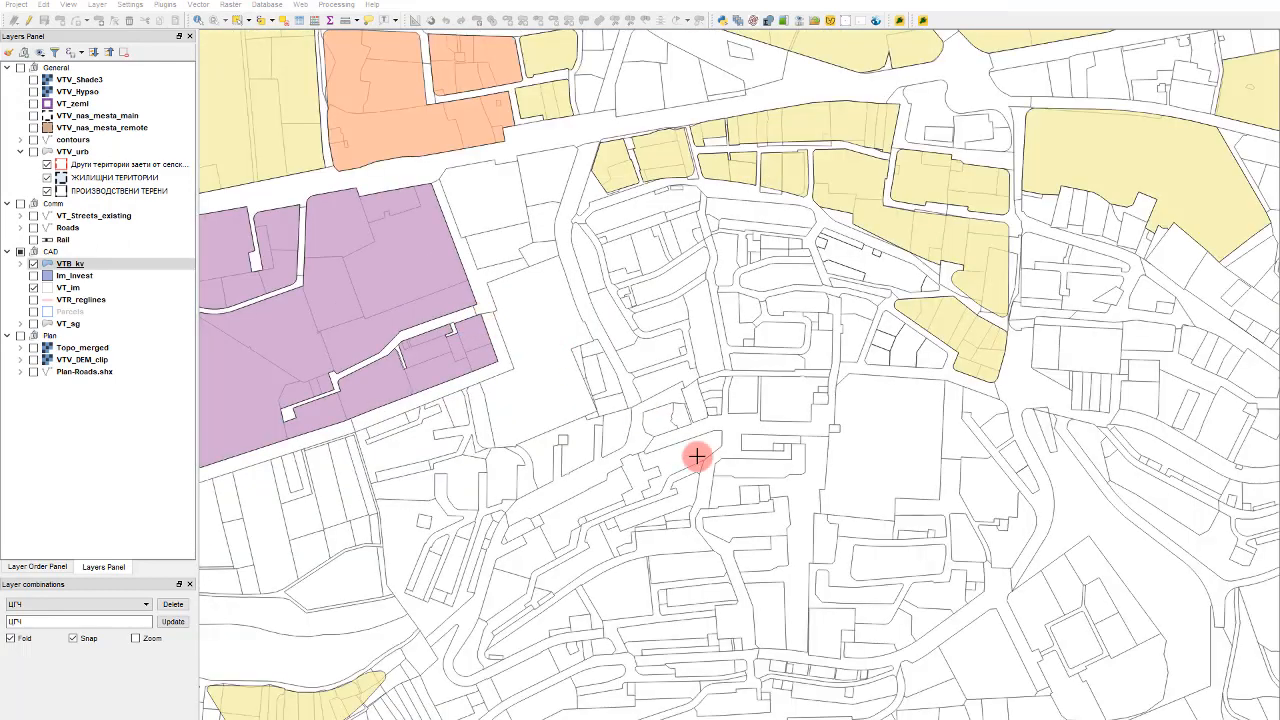
pyautogui.scroll(3, 924, 506)
pyautogui.scroll(2, 634, 243)
pyautogui.scroll(-3, 669, 380)
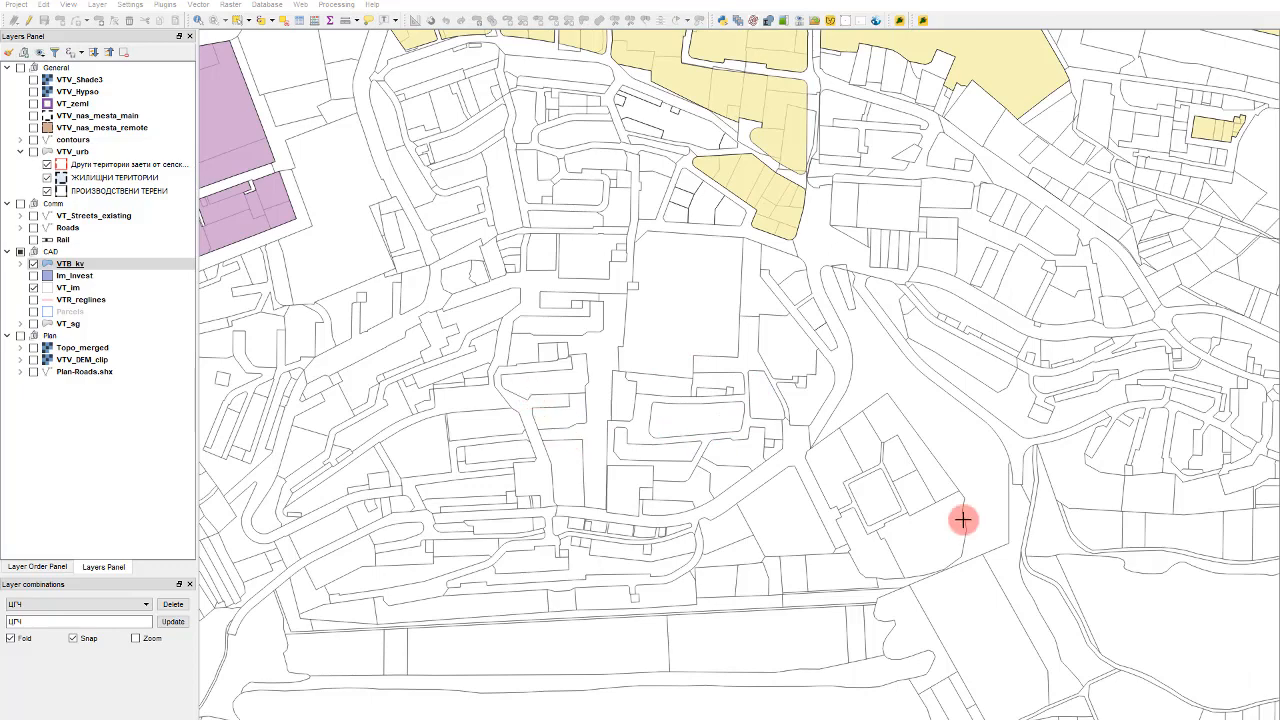
pyautogui.scroll(2, 986, 585)
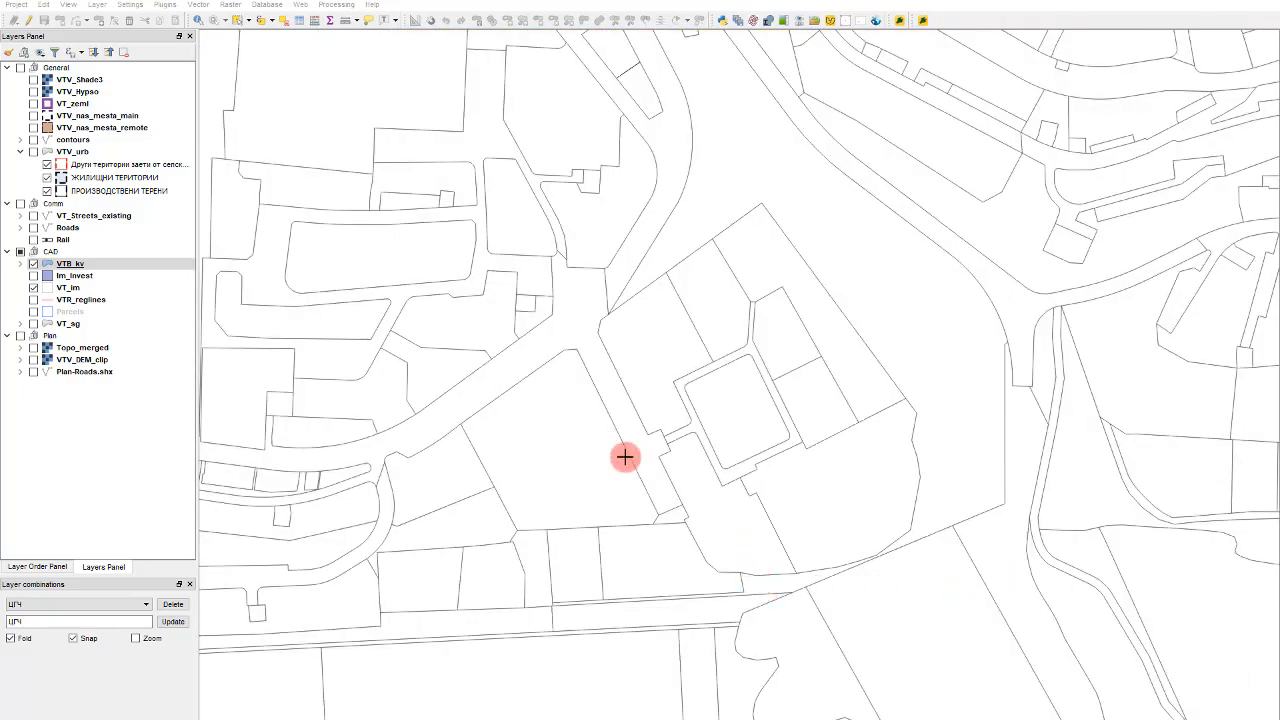
pyautogui.scroll(-2, 849, 394)
pyautogui.scroll(2, 643, 477)
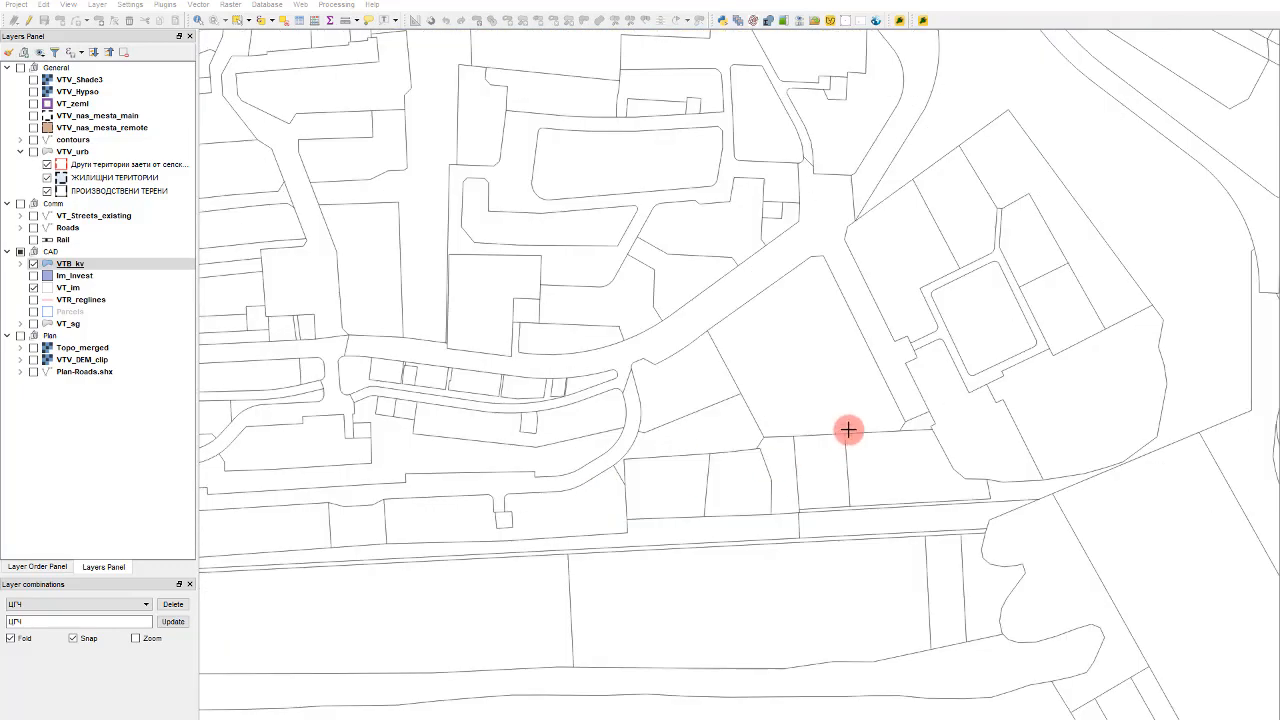
pyautogui.scroll(-2, 849, 429)
pyautogui.scroll(-2, 427, 497)
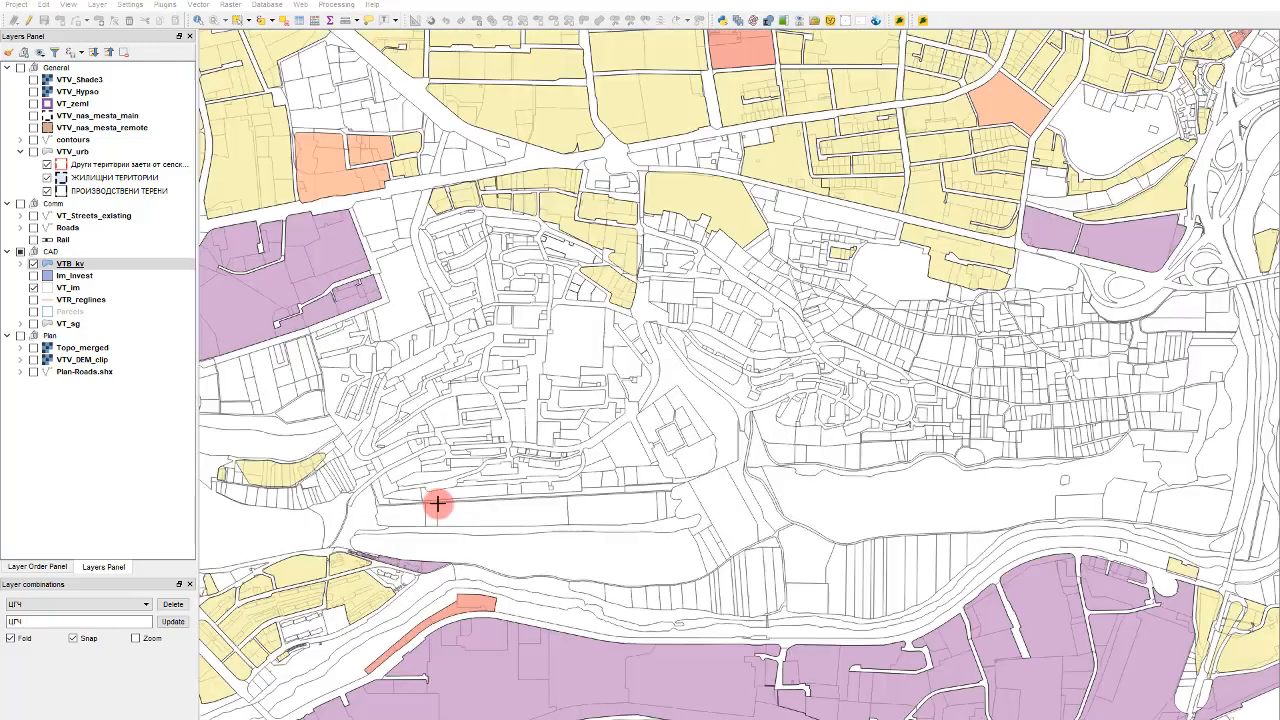
# Step: Inspect the property lines of the uncovered area between blocks 610, 624 and 167
pyautogui.scroll(3, 875, 288)
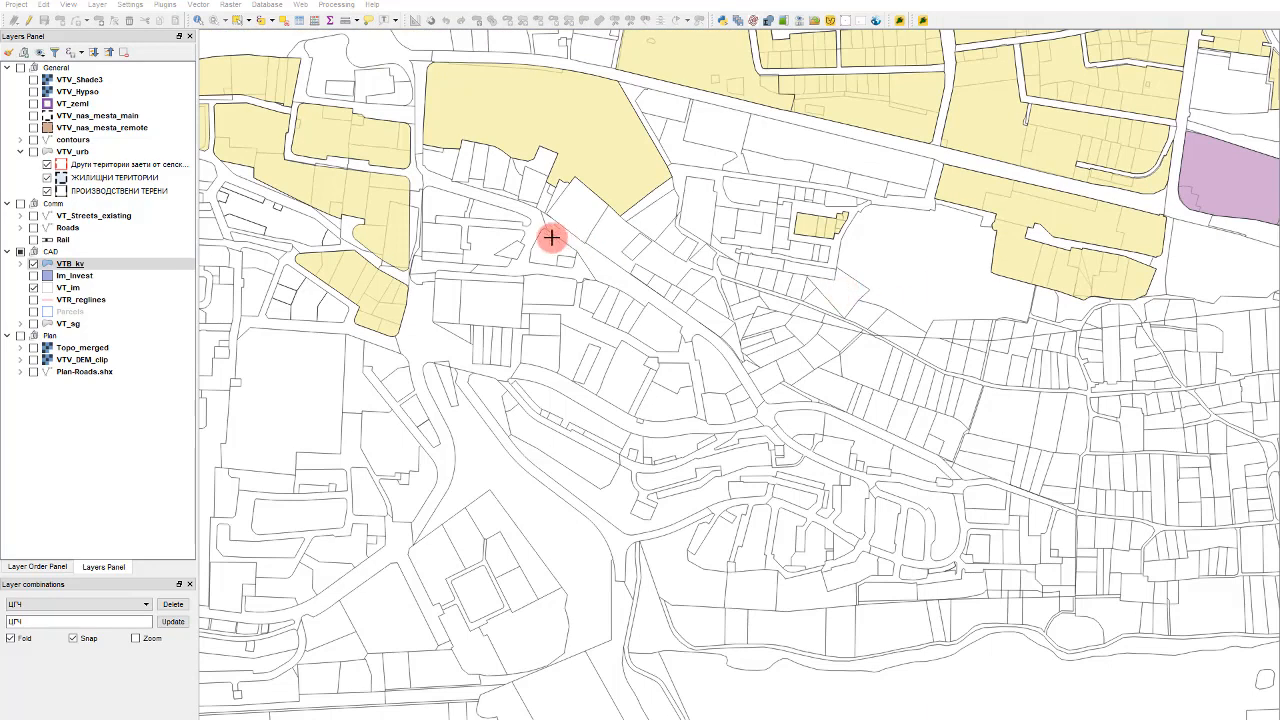
pyautogui.scroll(2, 423, 189)
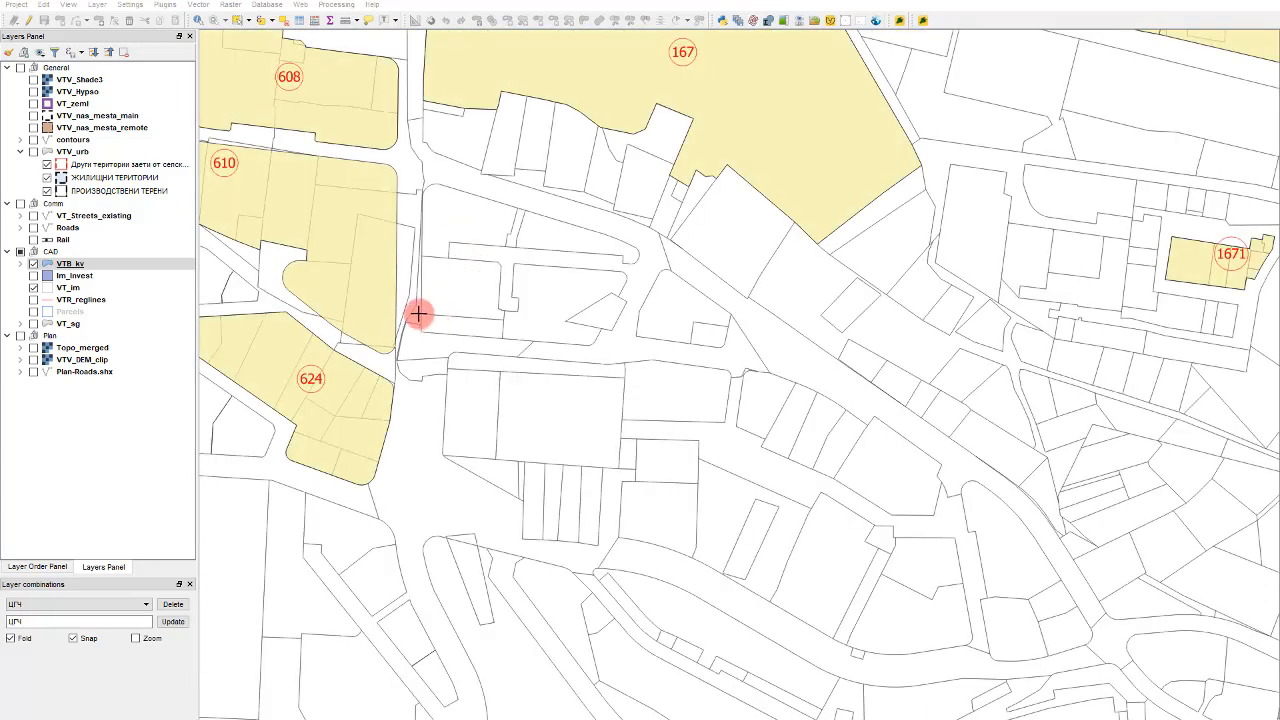
pyautogui.scroll(2, 418, 314)
pyautogui.scroll(-2, 489, 329)
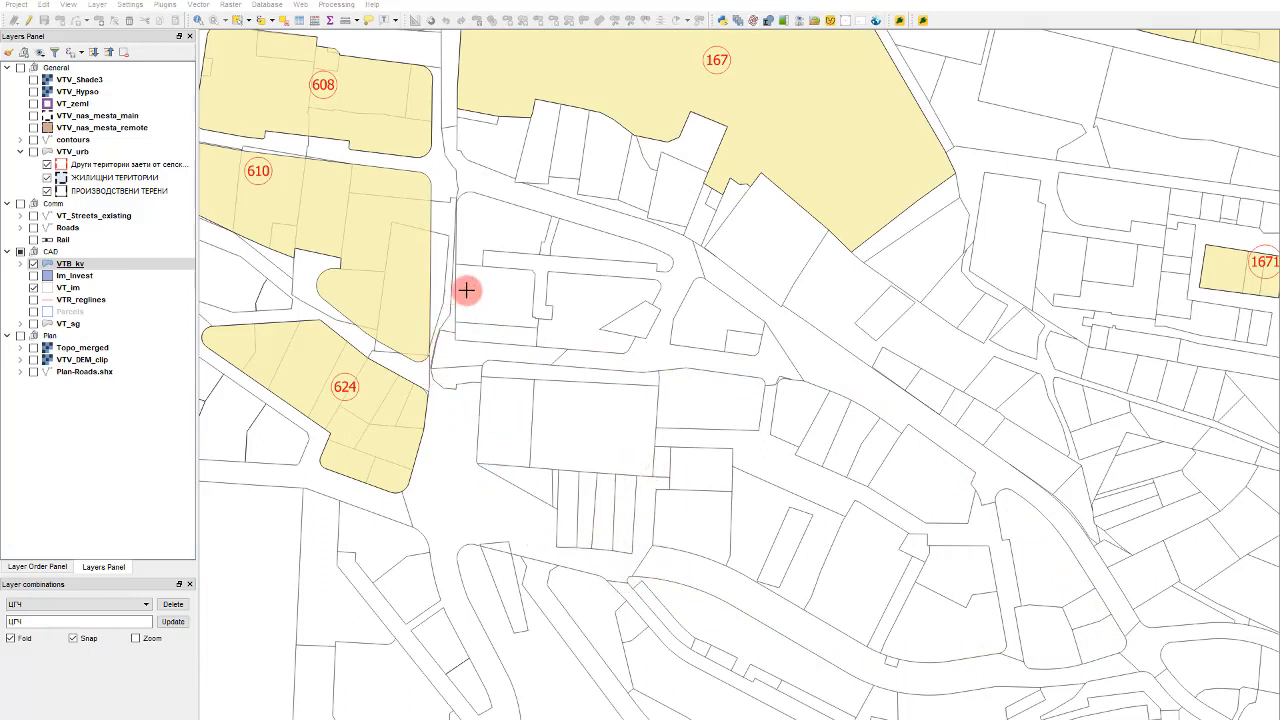
pyautogui.scroll(1, 452, 150)
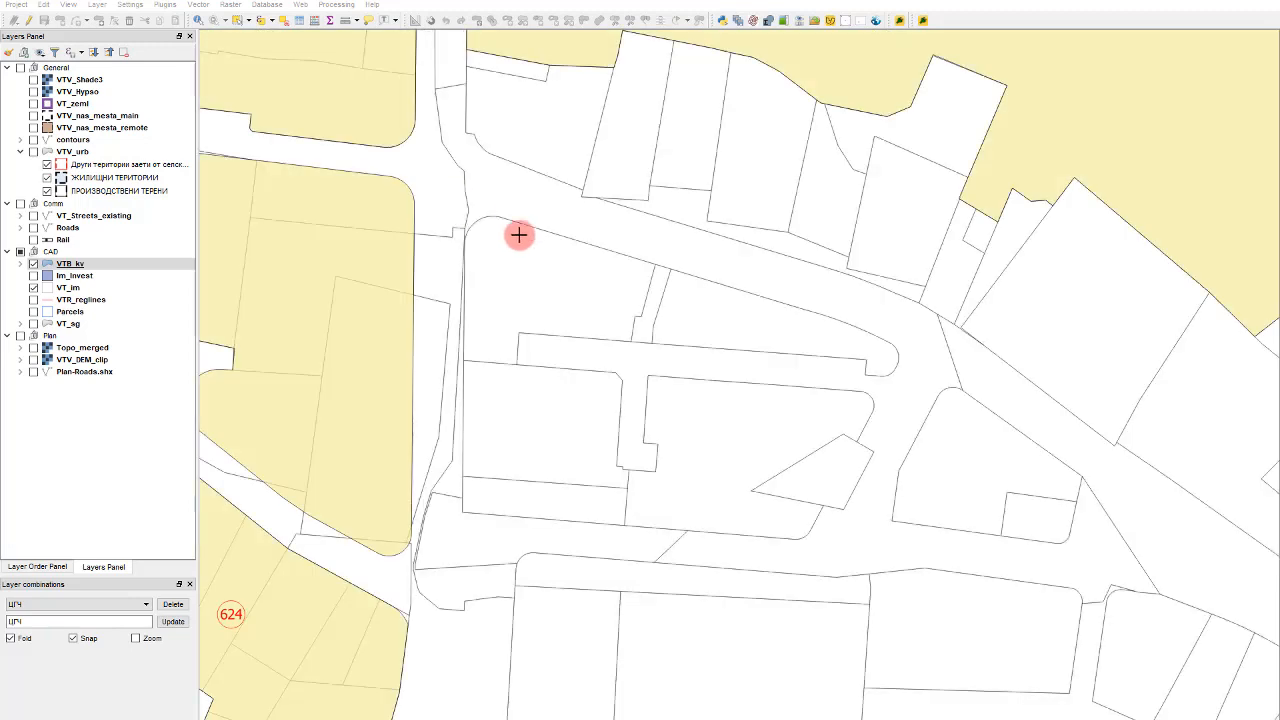
pyautogui.scroll(-1, 673, 299)
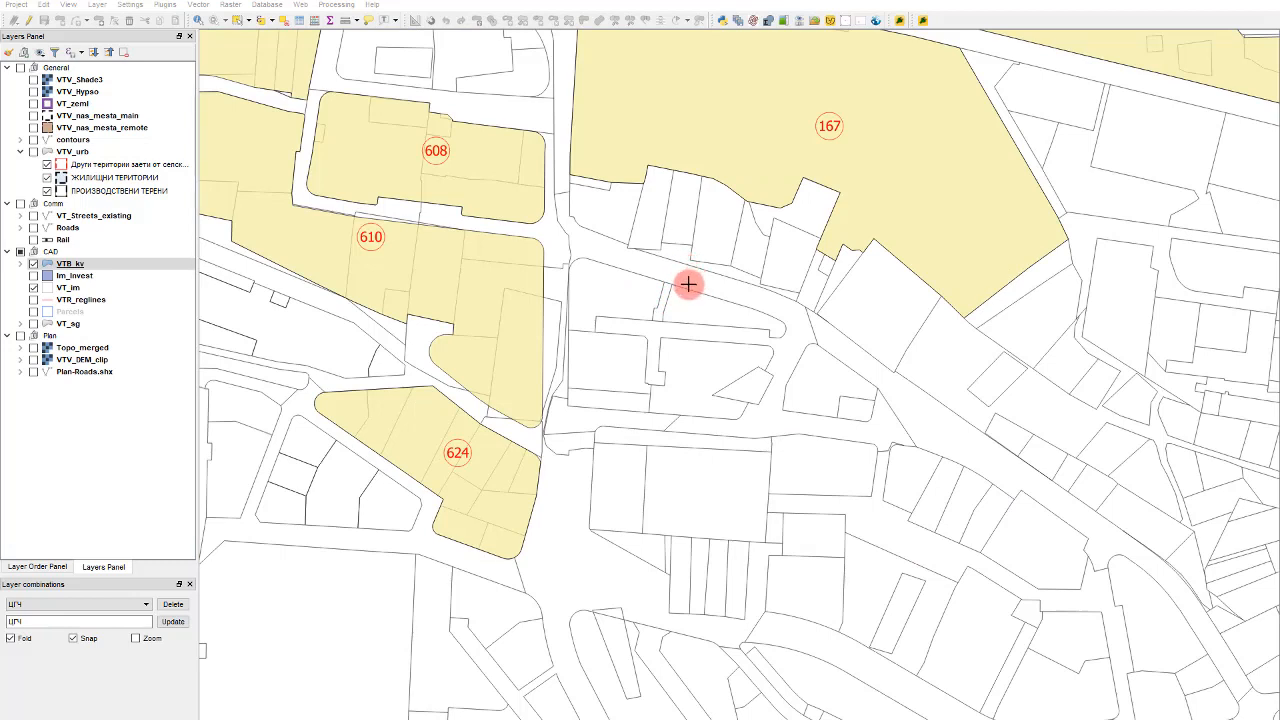
# Step: Enable snapping for the VT_im layer with a tolerance of 30 pixels
pyautogui.click(121, 8)
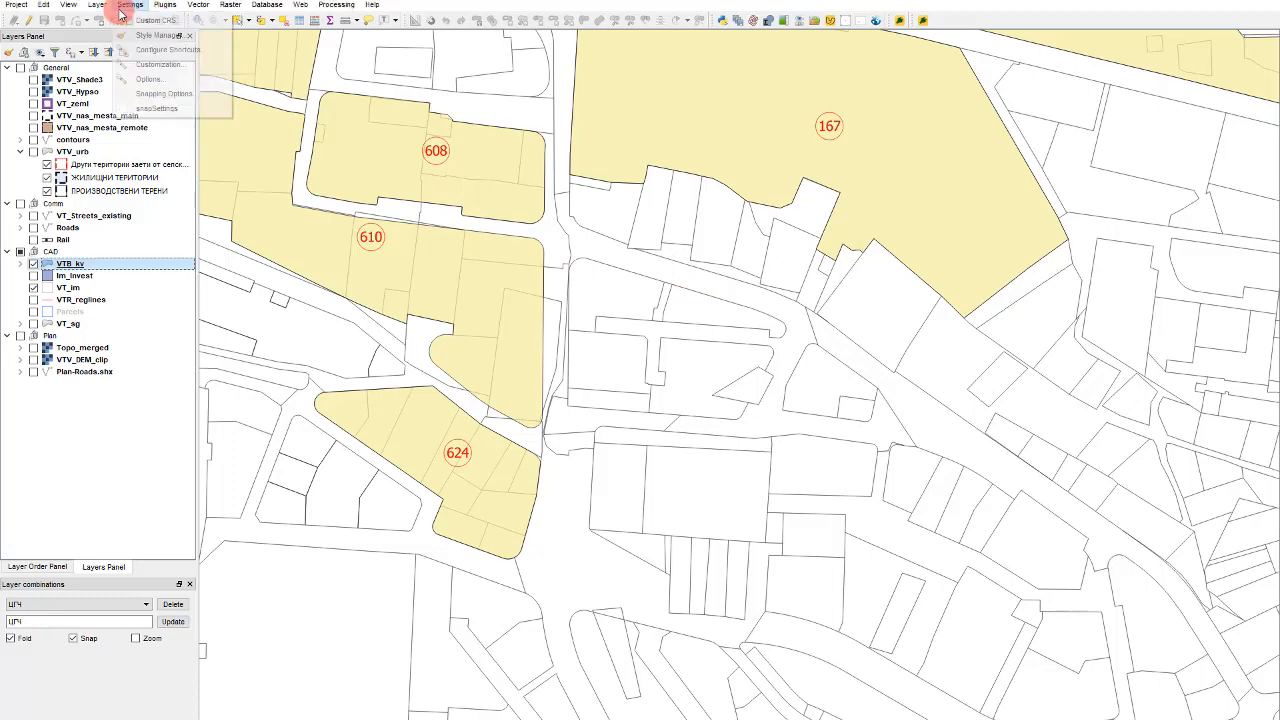
pyautogui.click(167, 94)
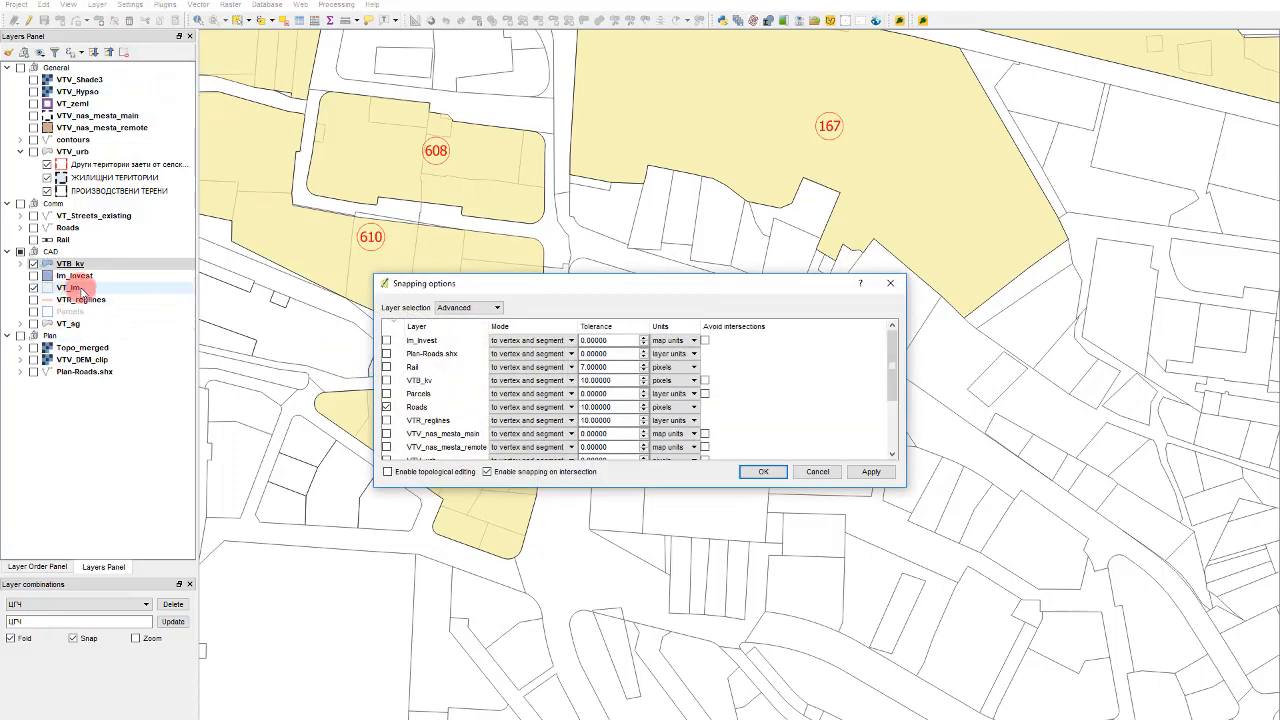
pyautogui.scroll(-2, 436, 377)
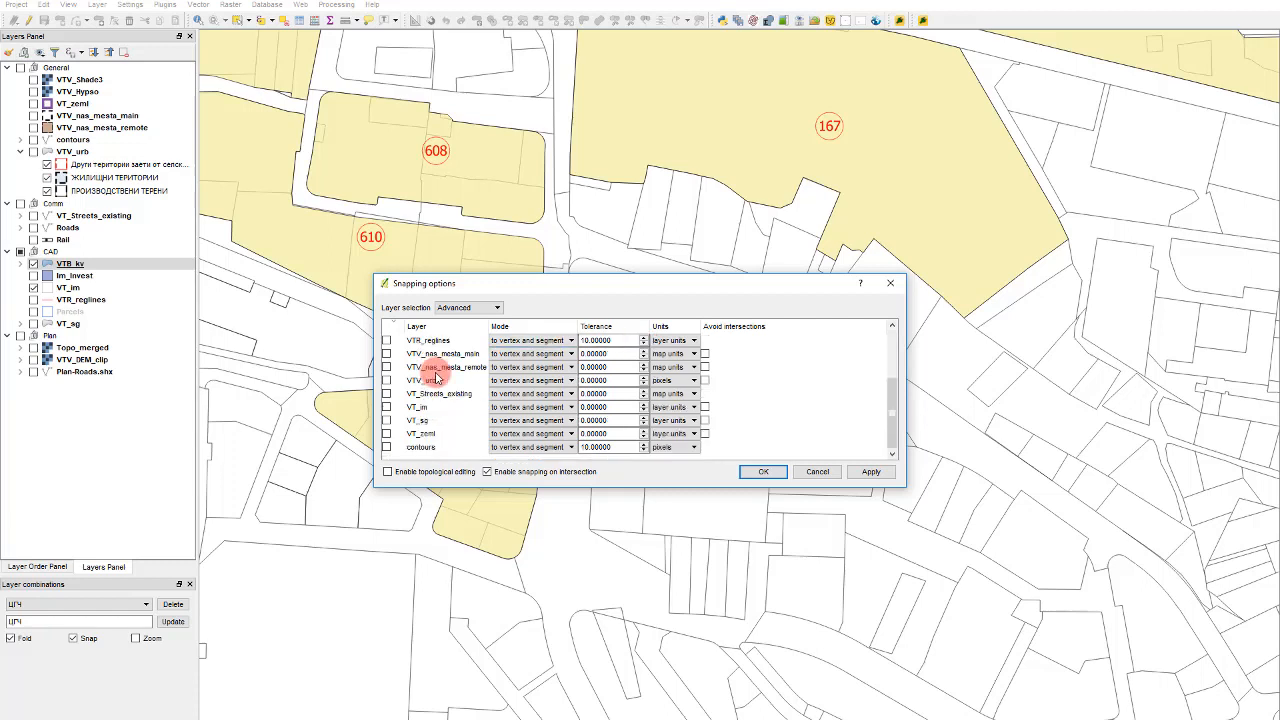
pyautogui.click(388, 407)
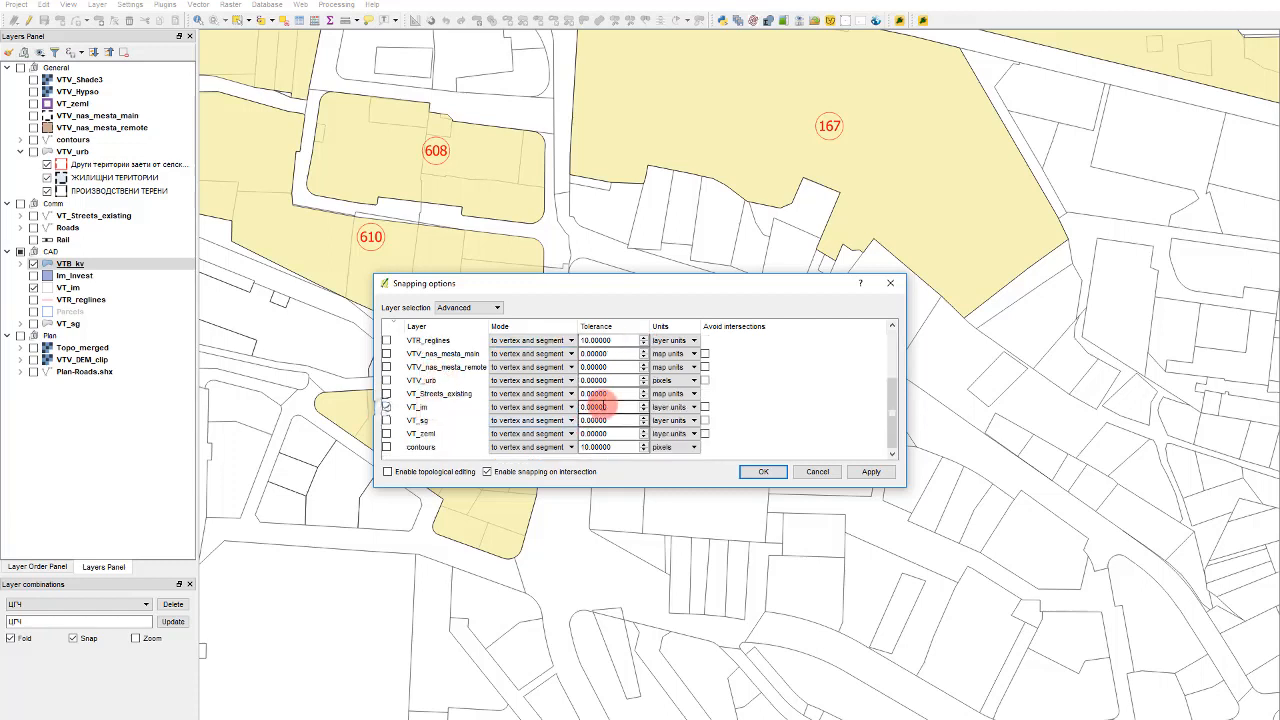
pyautogui.doubleClick(595, 407)
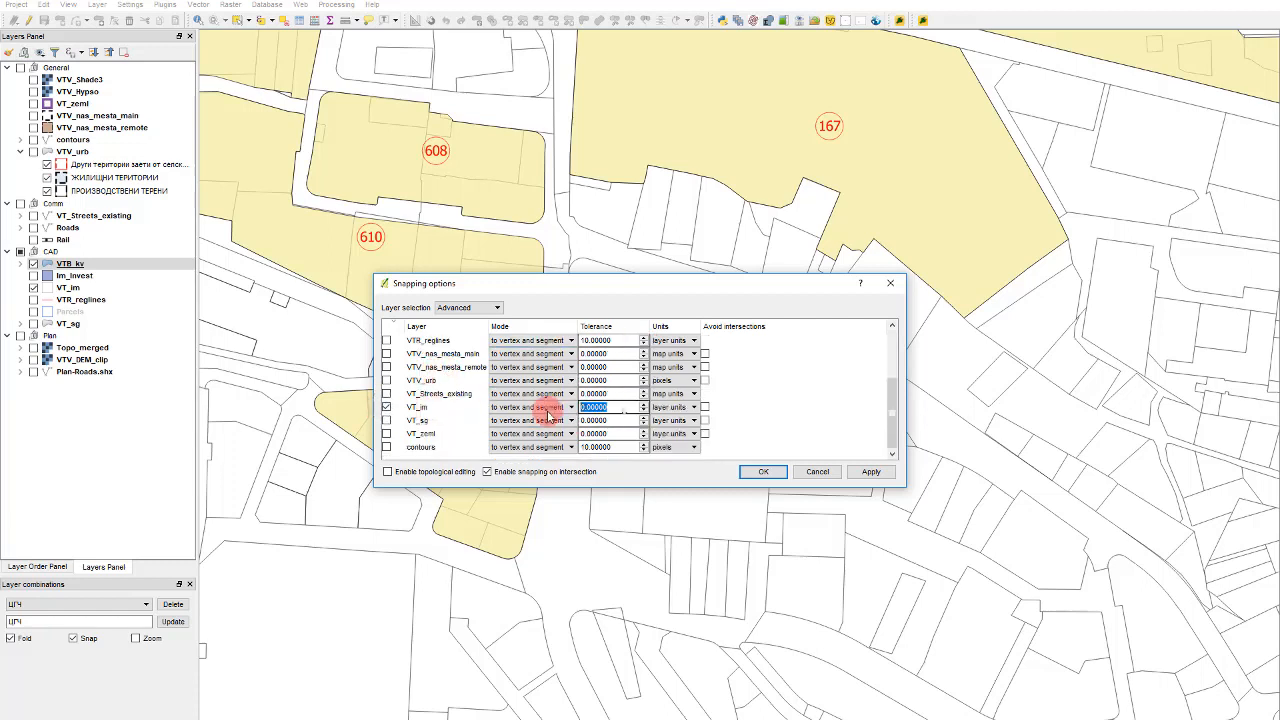
pyautogui.write('30')
pyautogui.click(679, 412)
pyautogui.click(684, 428)
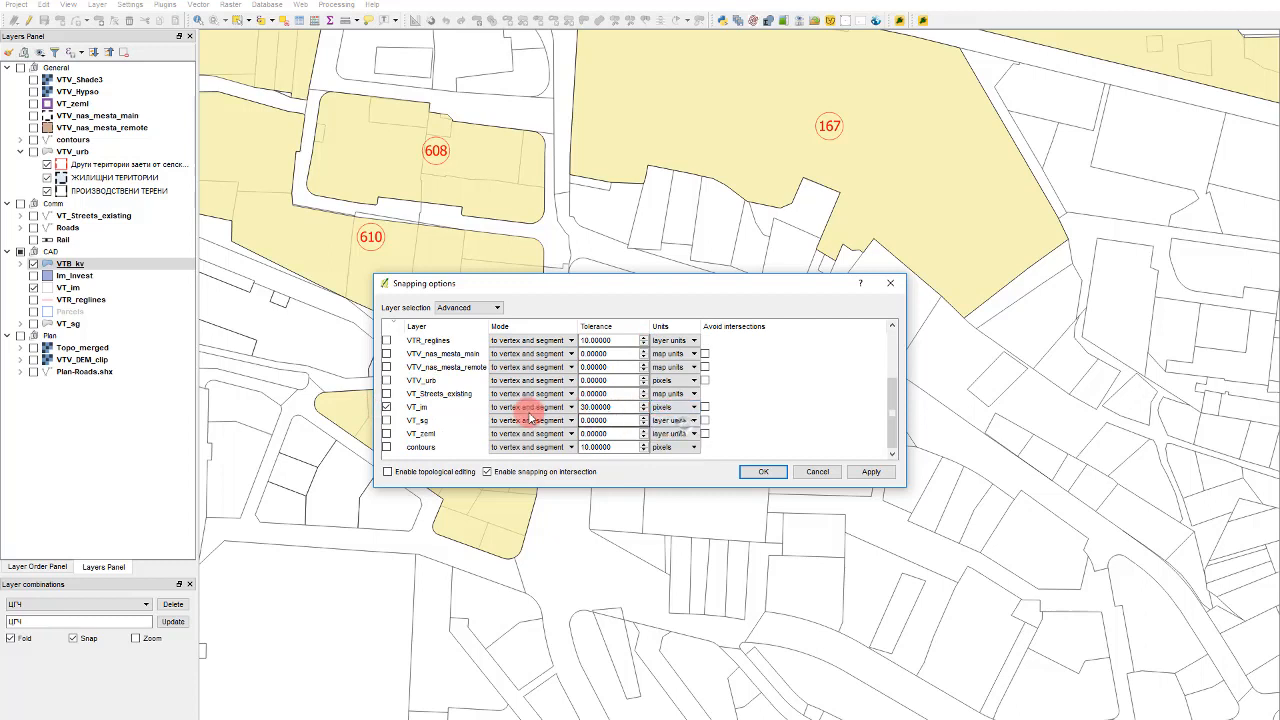
# Step: Set VT_im snapping to vertices only, turn off snapping for the Roads layer, and apply the snapping options
pyautogui.click(528, 409)
pyautogui.click(525, 421)
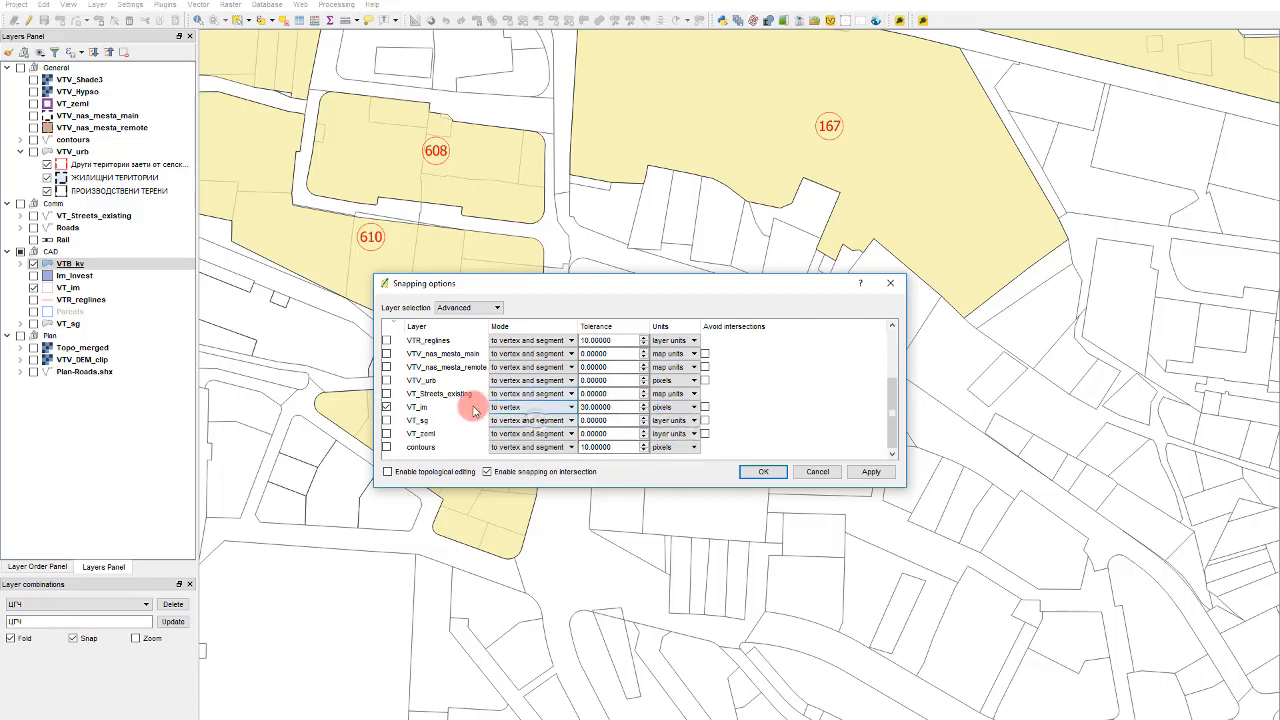
pyautogui.click(864, 471)
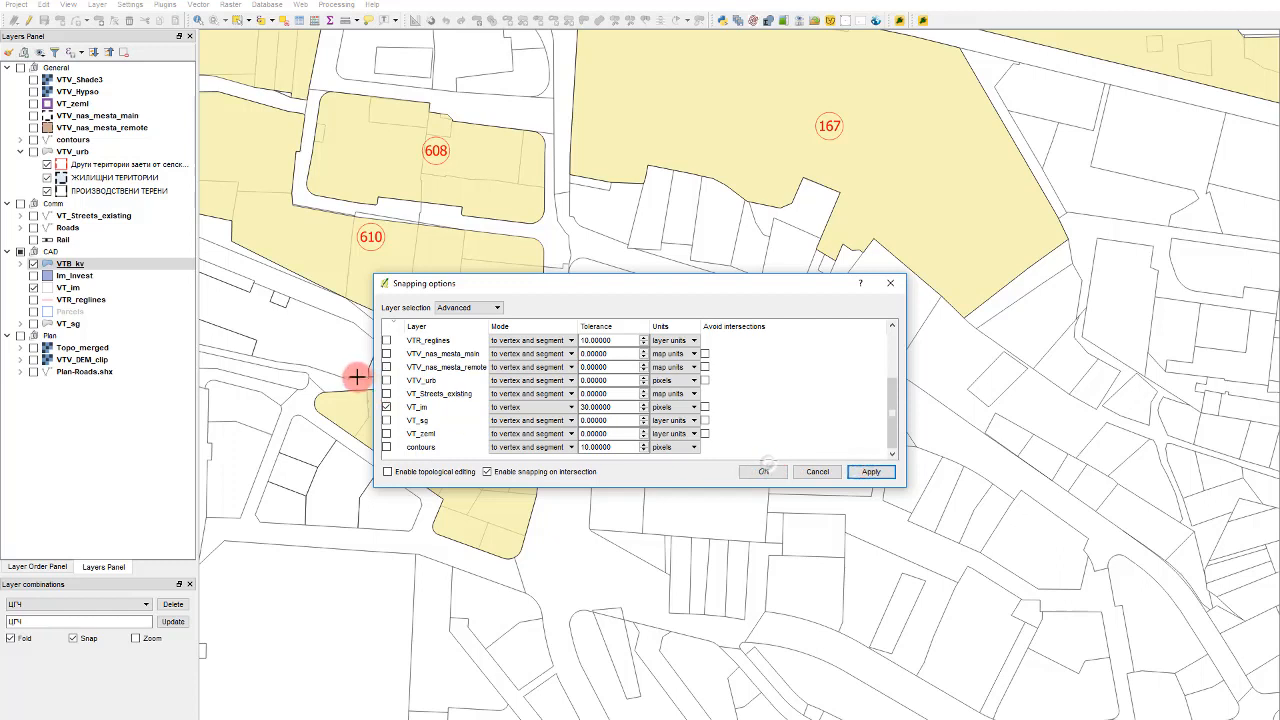
pyautogui.scroll(3, 430, 384)
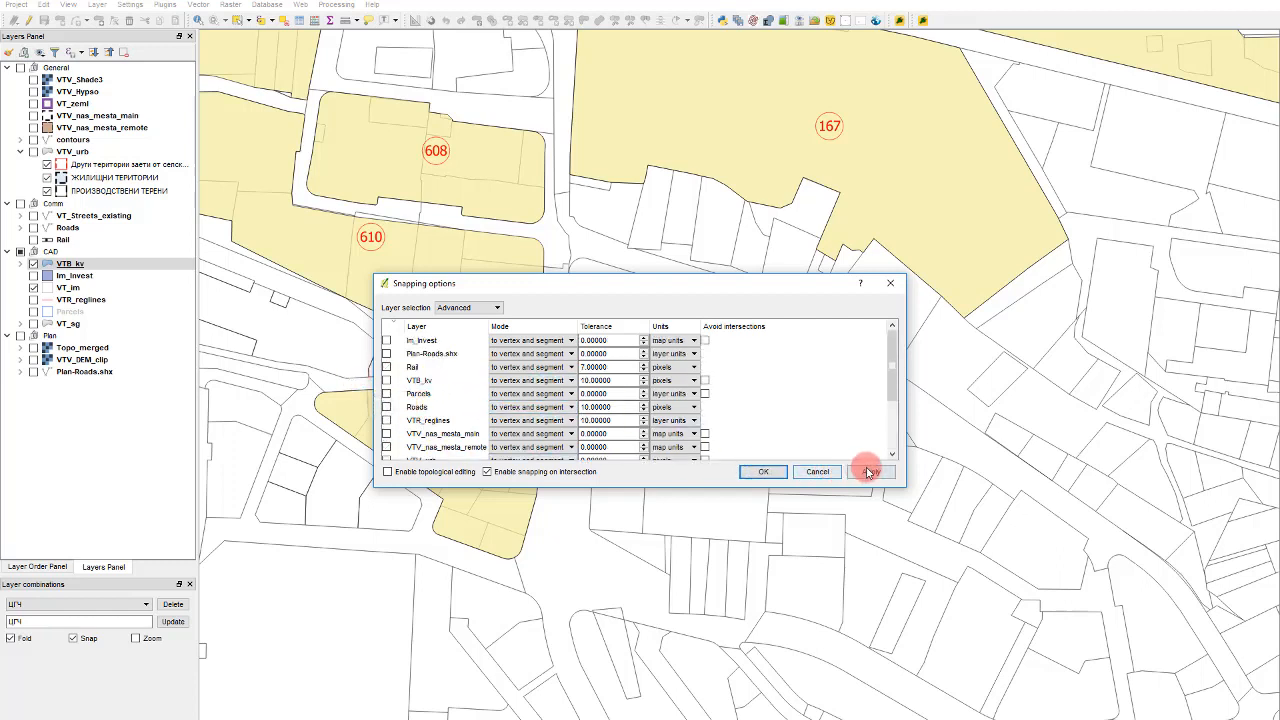
pyautogui.click(762, 473)
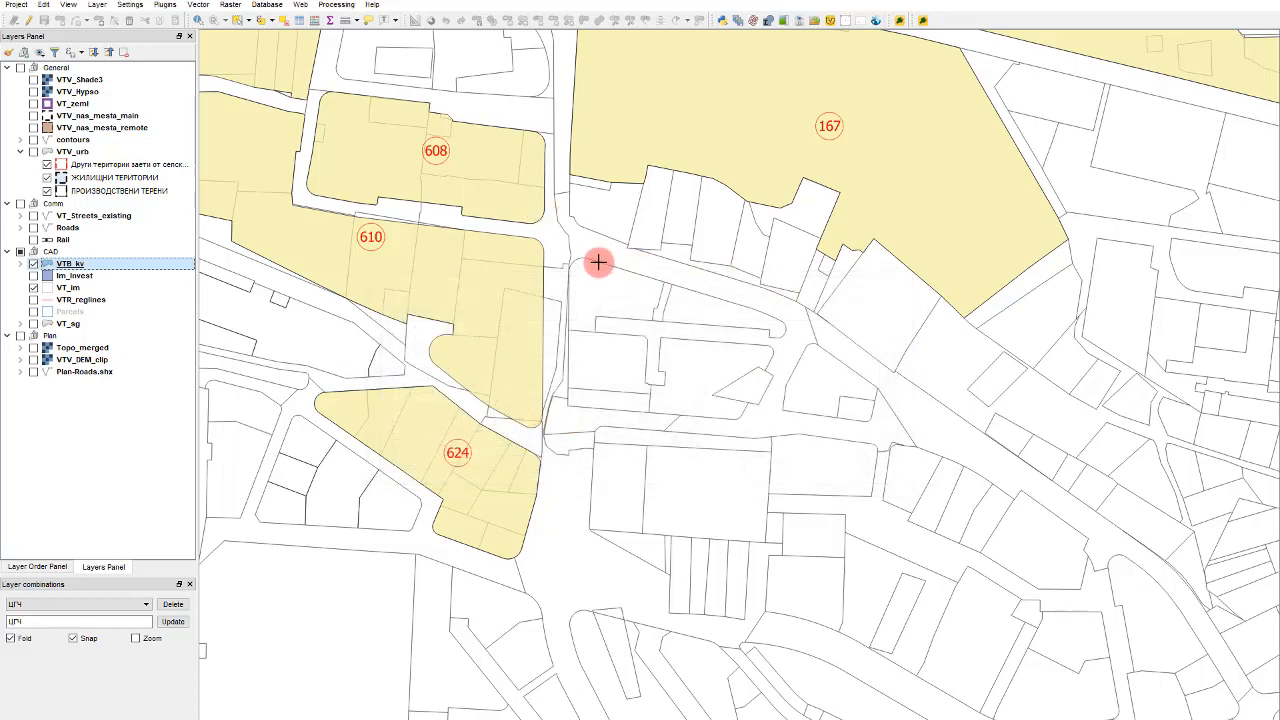
# Step: Review the attribute table of the VTB_kv layer, including its KV, OTR, VIDZ and HARZ fields
pyautogui.click(96, 289)
pyautogui.click(78, 263)
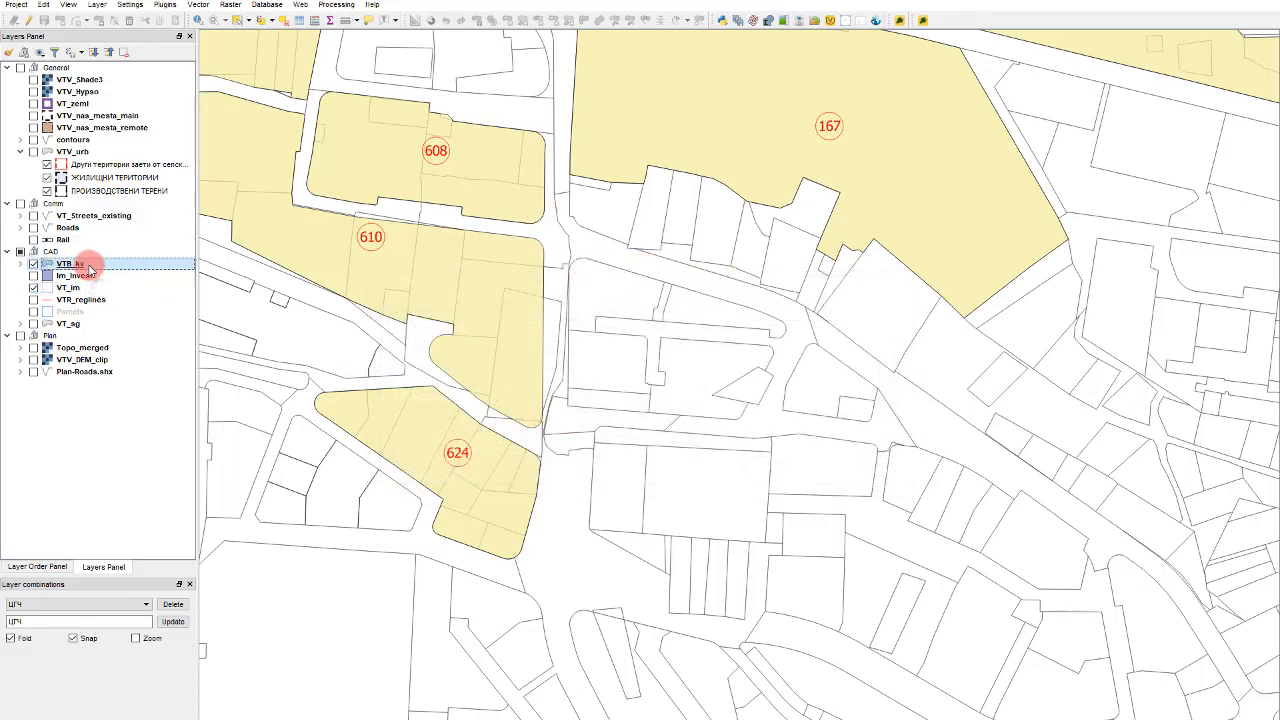
pyautogui.click(205, 22)
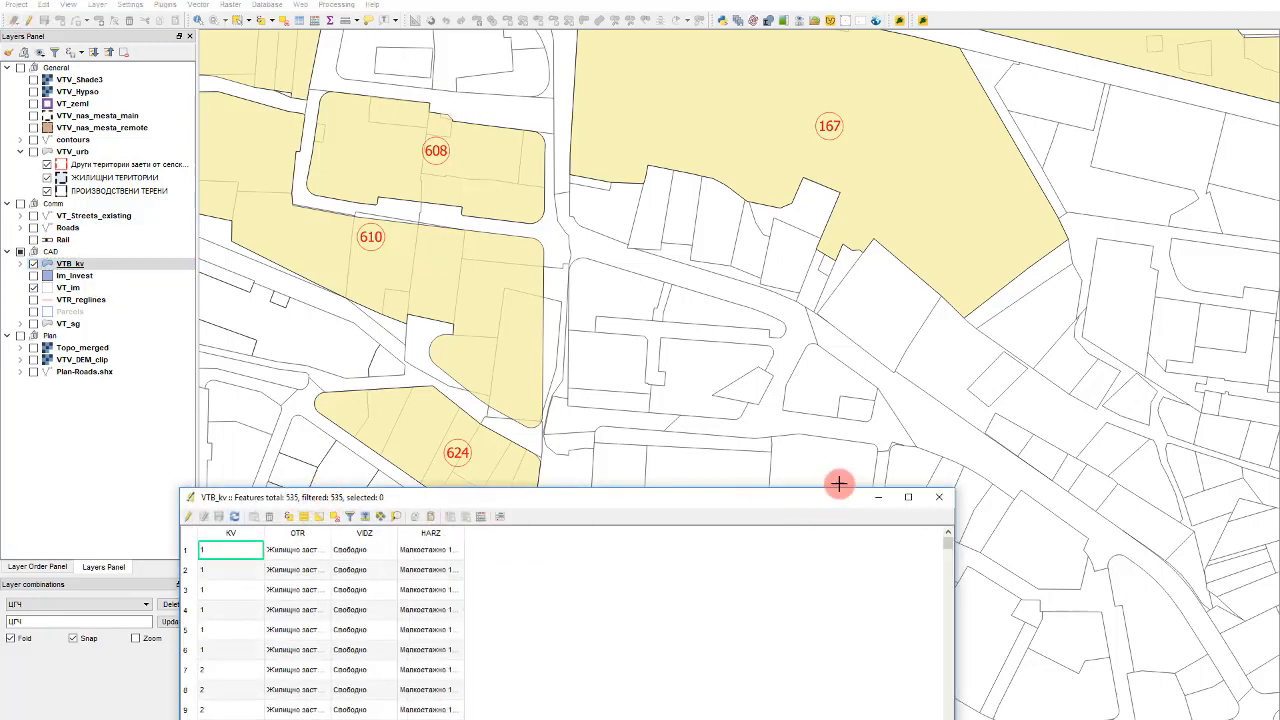
pyautogui.click(939, 497)
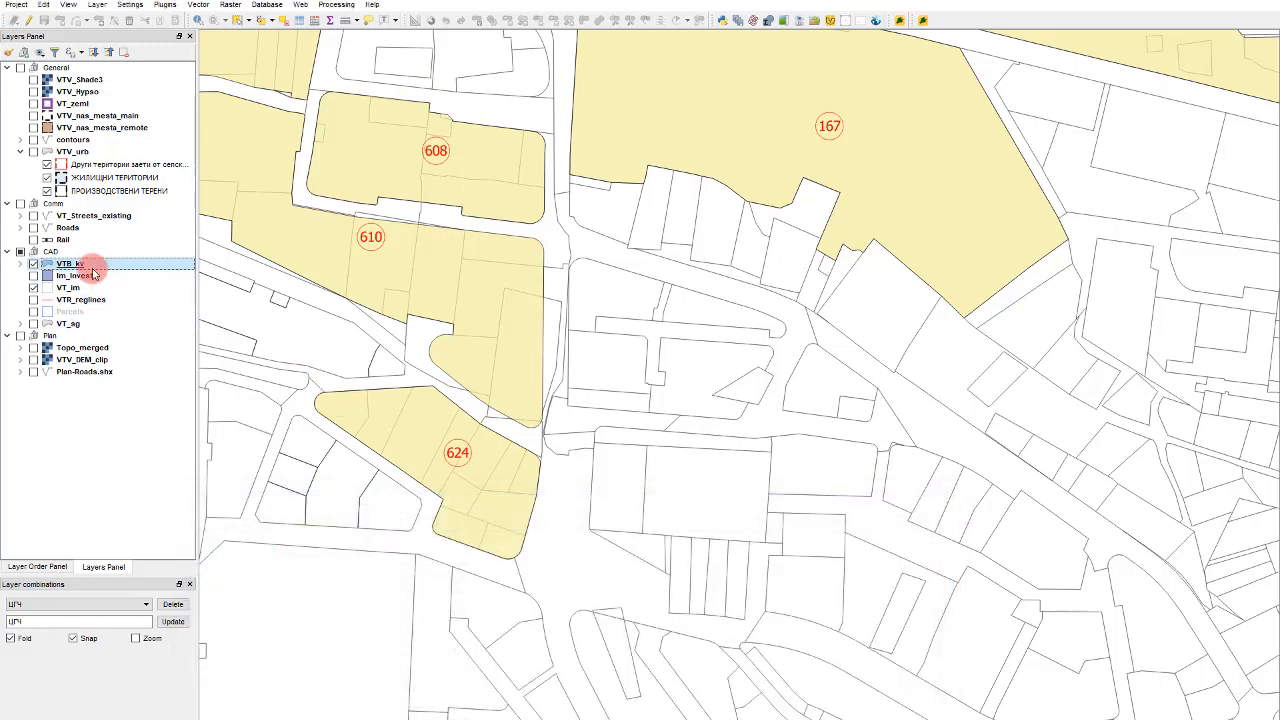
# Step: Review the VTB_kv layer's categorized style based on the OTR column, including the category without a value
pyautogui.doubleClick(123, 272)
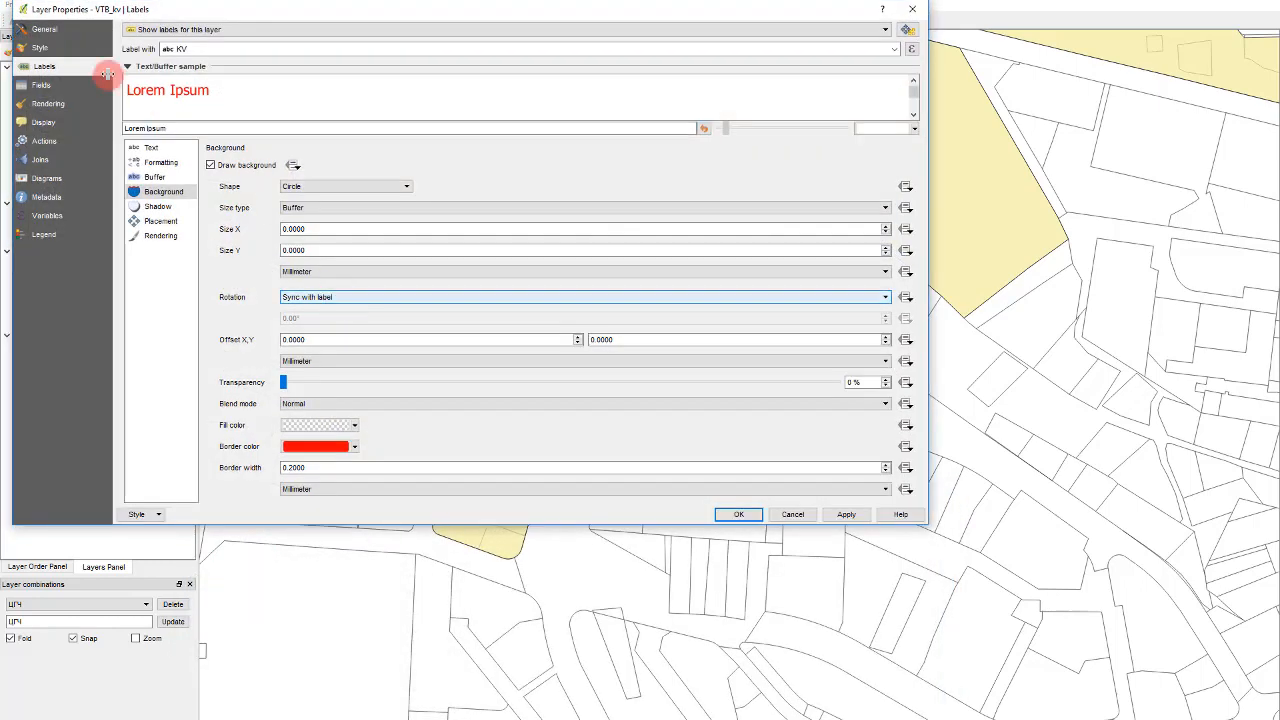
pyautogui.click(41, 47)
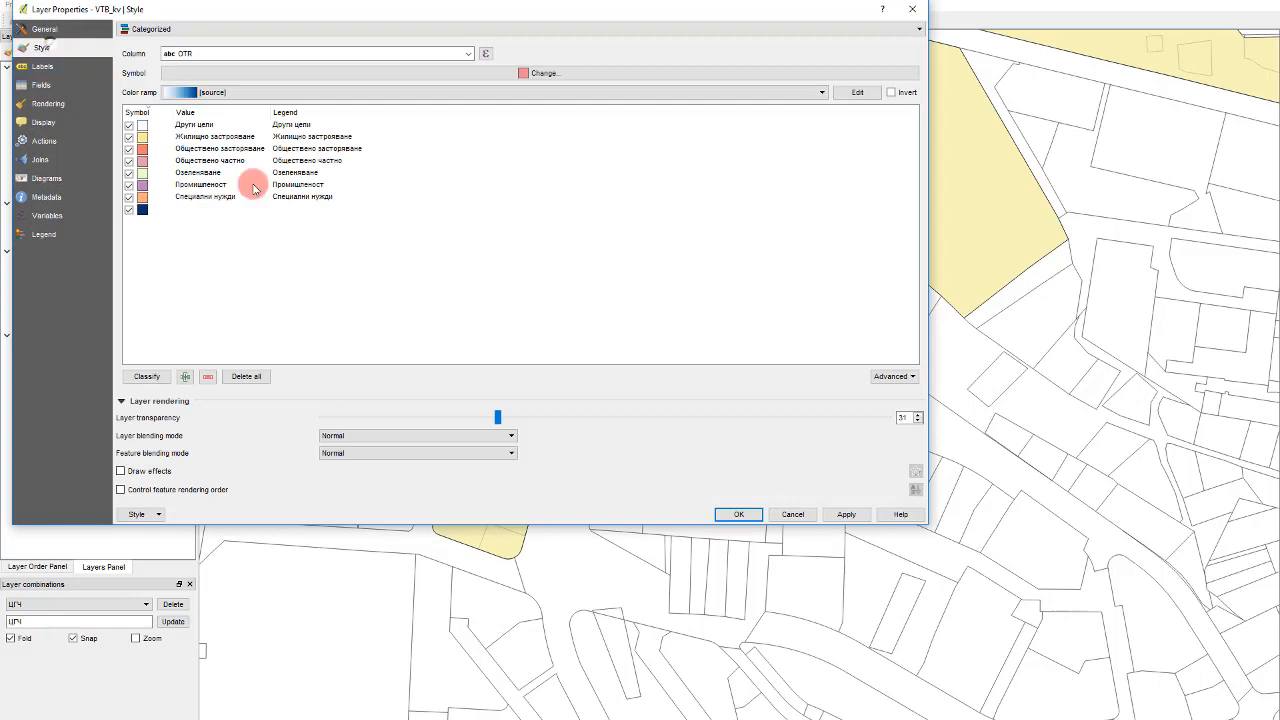
pyautogui.click(168, 212)
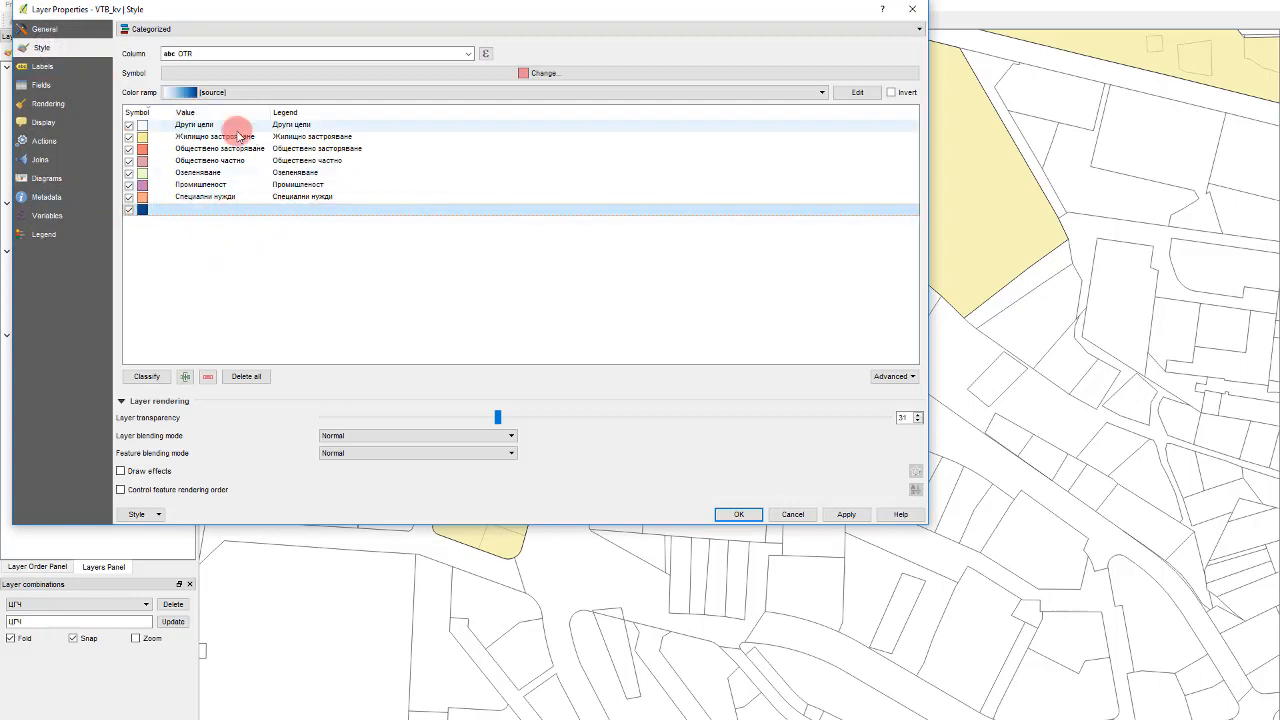
pyautogui.click(846, 514)
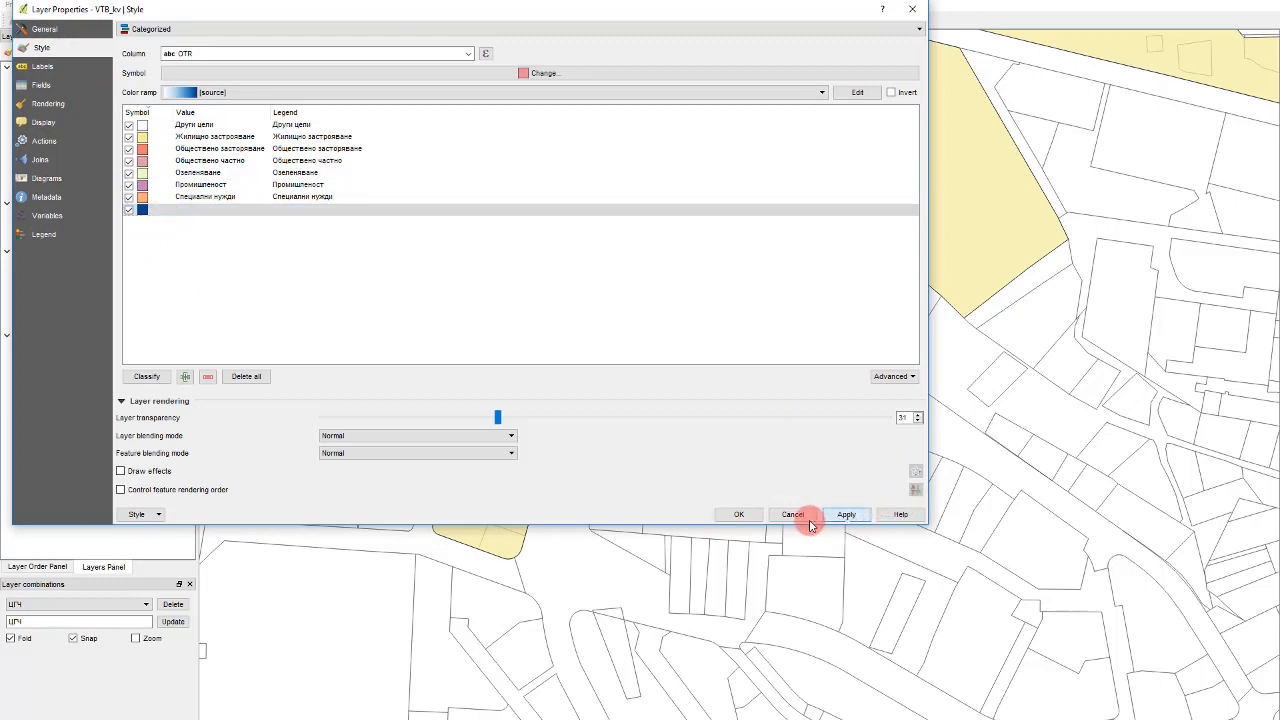
pyautogui.click(736, 516)
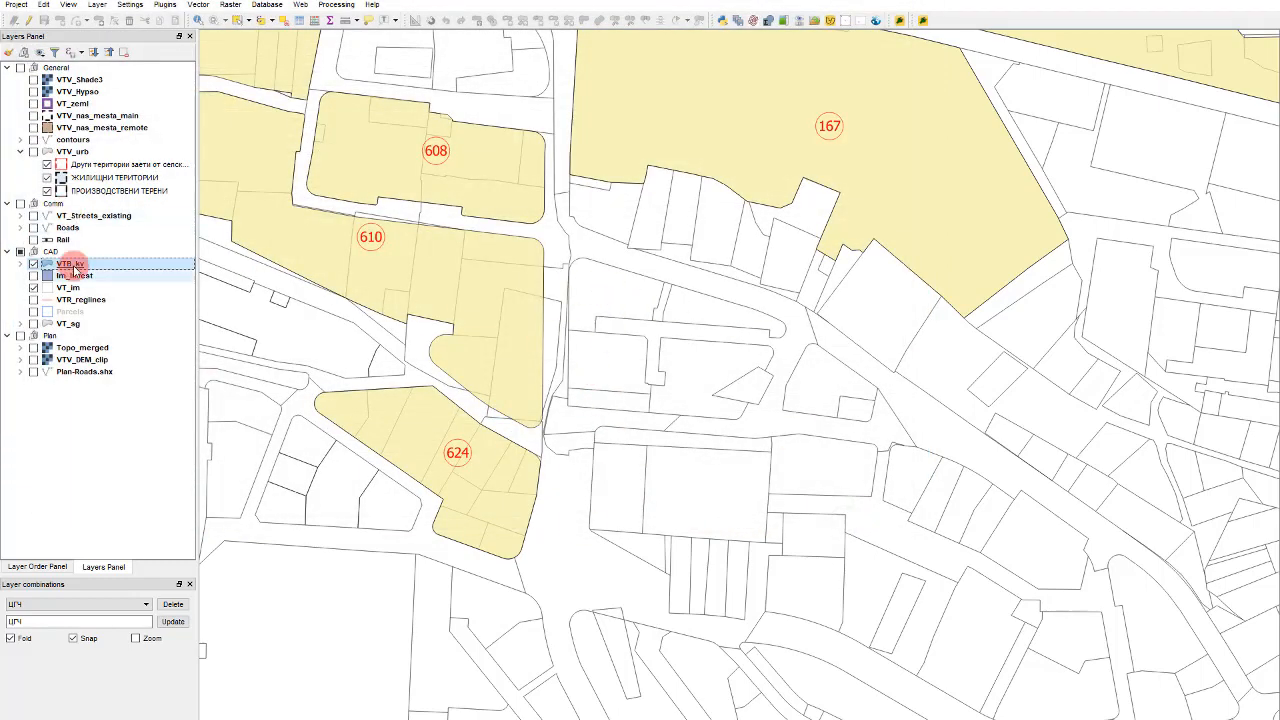
# Step: Turn on editing for the VTB_kv layer, ready to digitize the missing block east of block 610
pyautogui.click(34, 19)
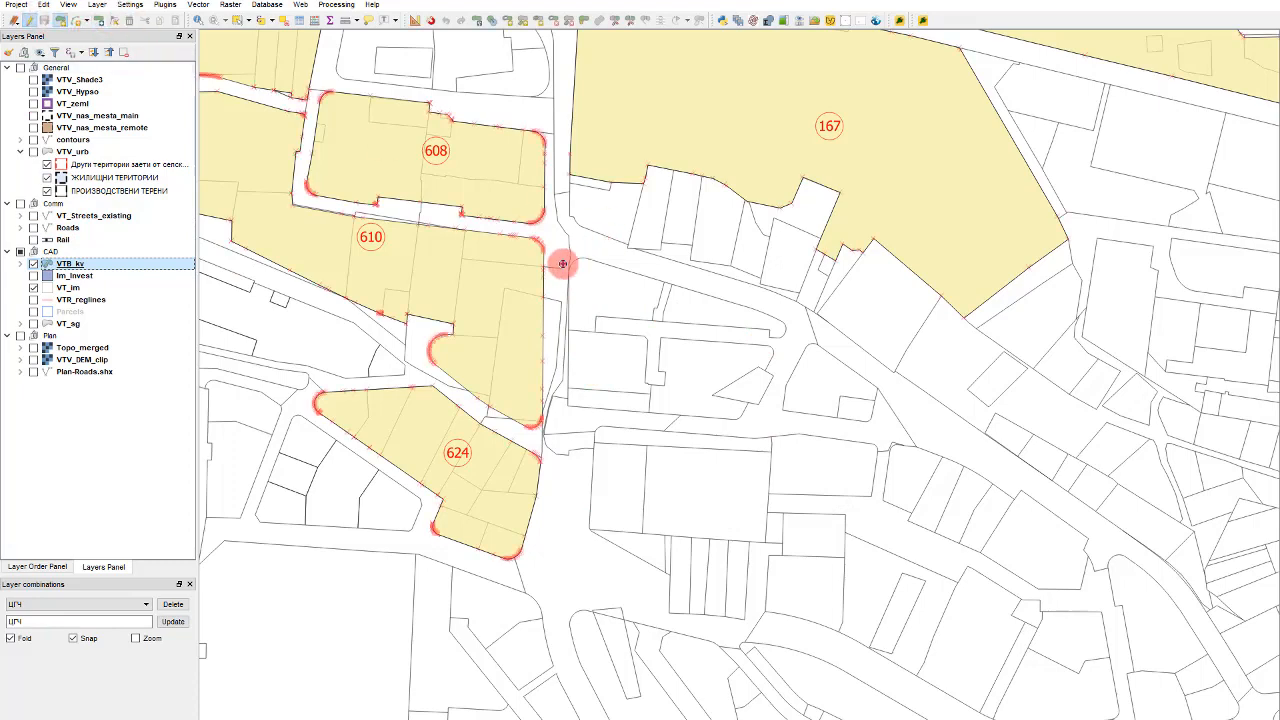
pyautogui.scroll(2, 607, 240)
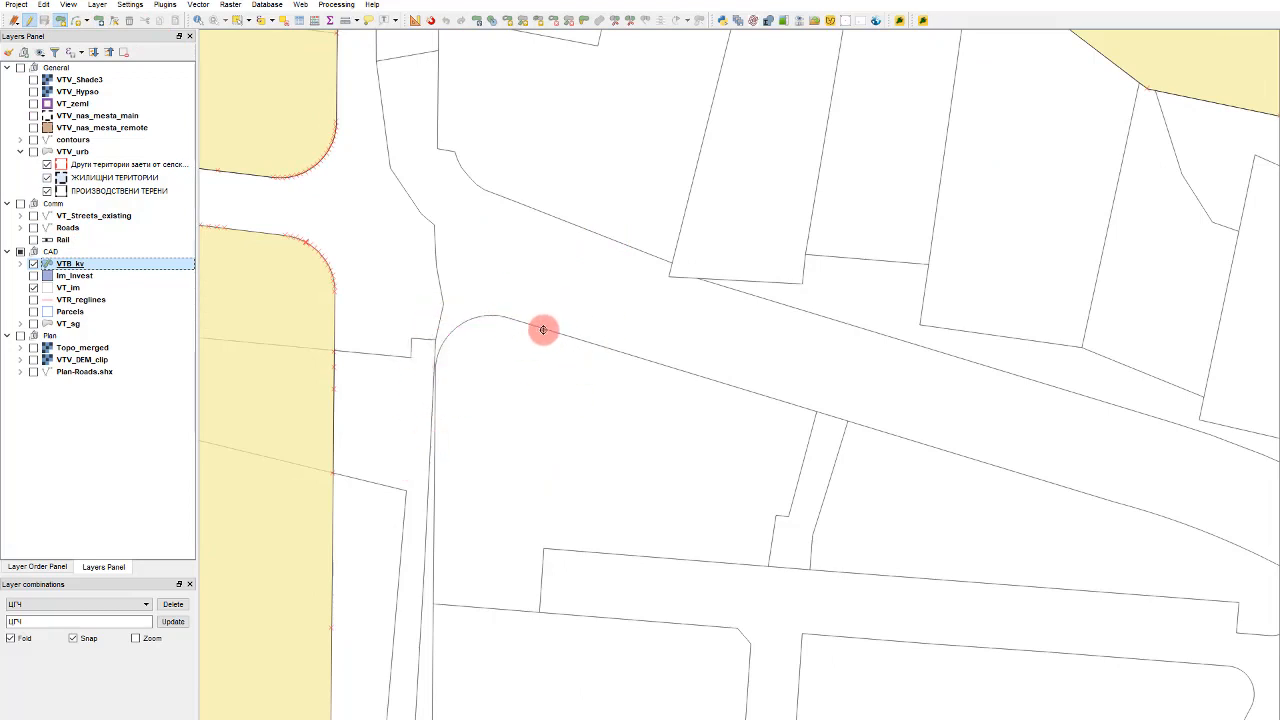
pyautogui.scroll(3, 508, 316)
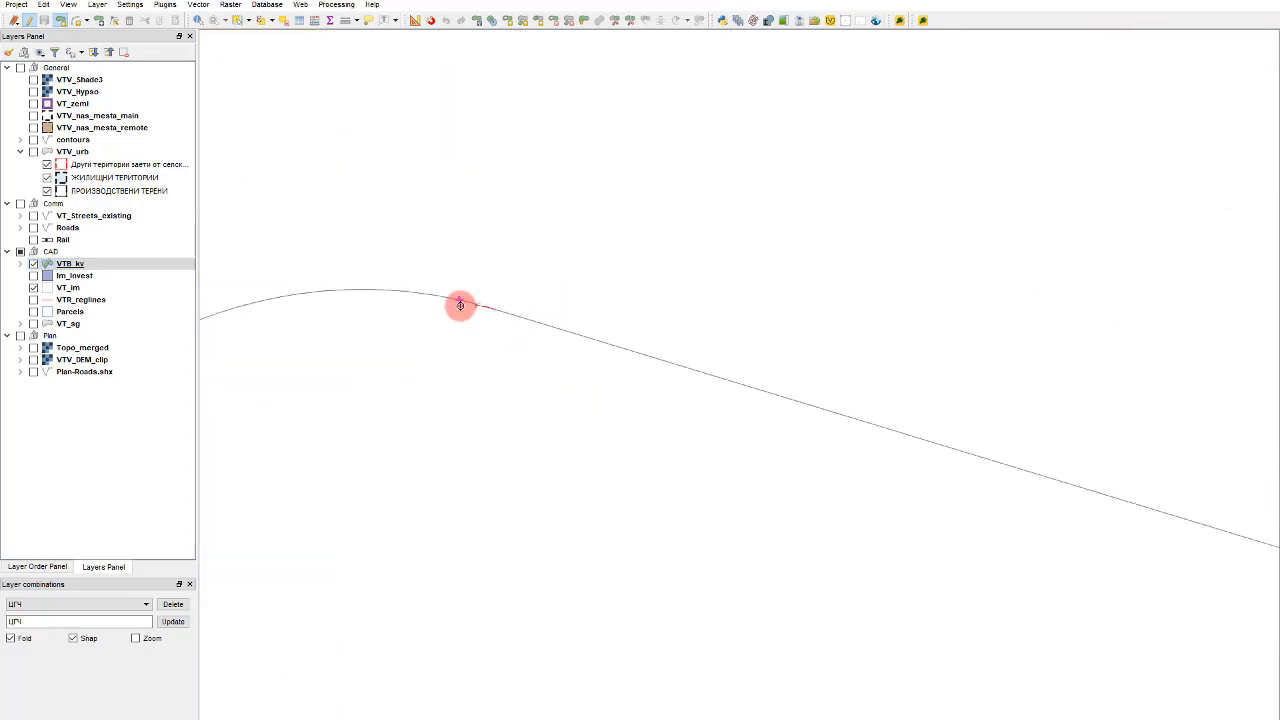
pyautogui.click(422, 300)
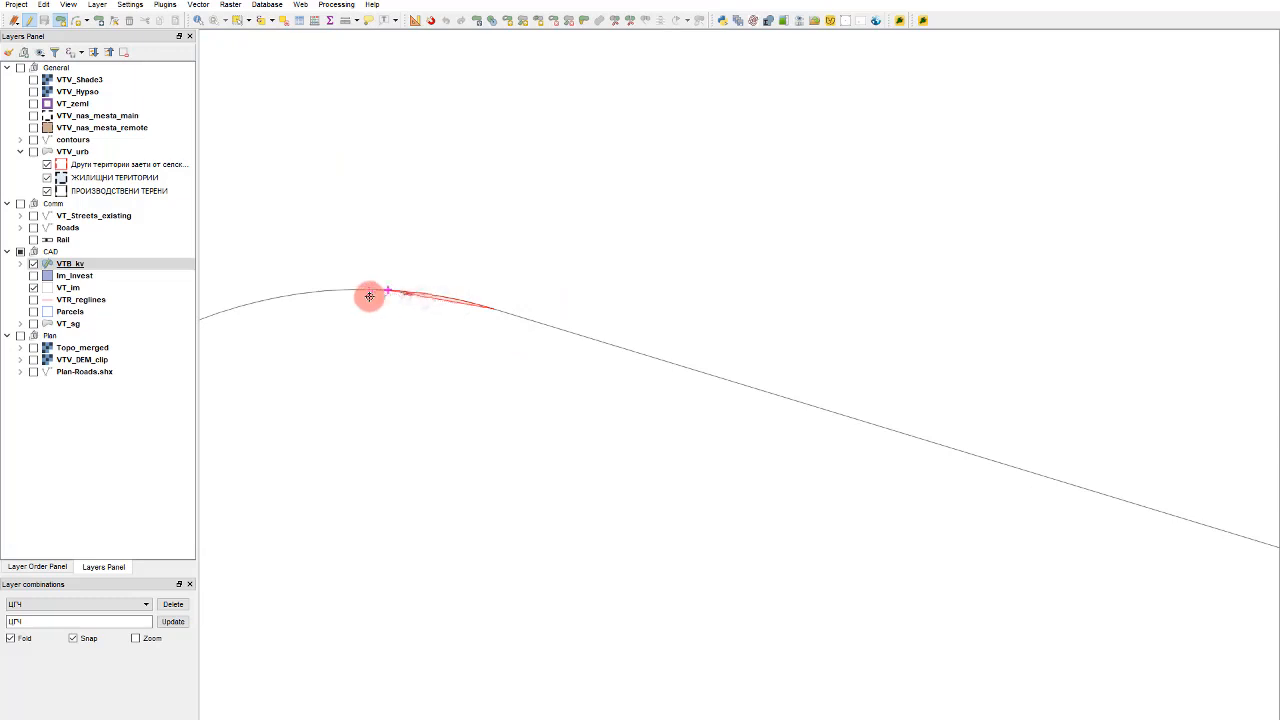
pyautogui.click(247, 304)
pyautogui.scroll(-2, 667, 181)
pyautogui.scroll(1, 543, 217)
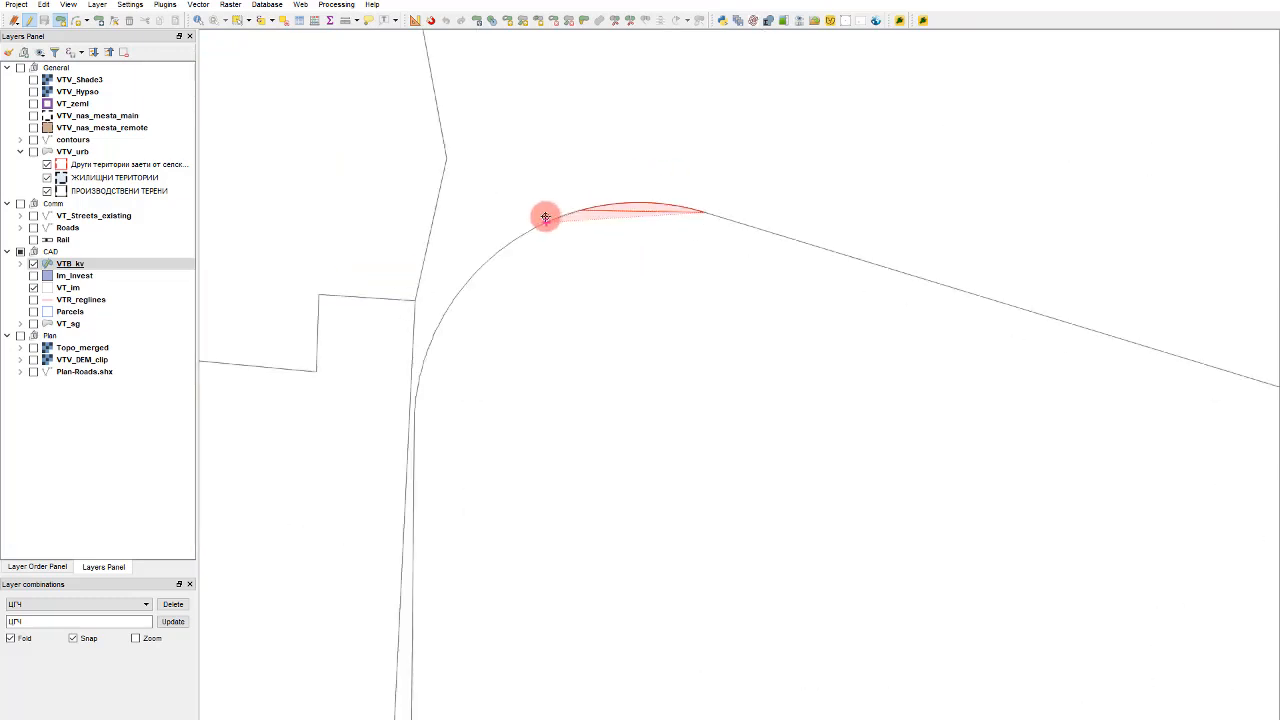
pyautogui.click(566, 213)
pyautogui.click(549, 220)
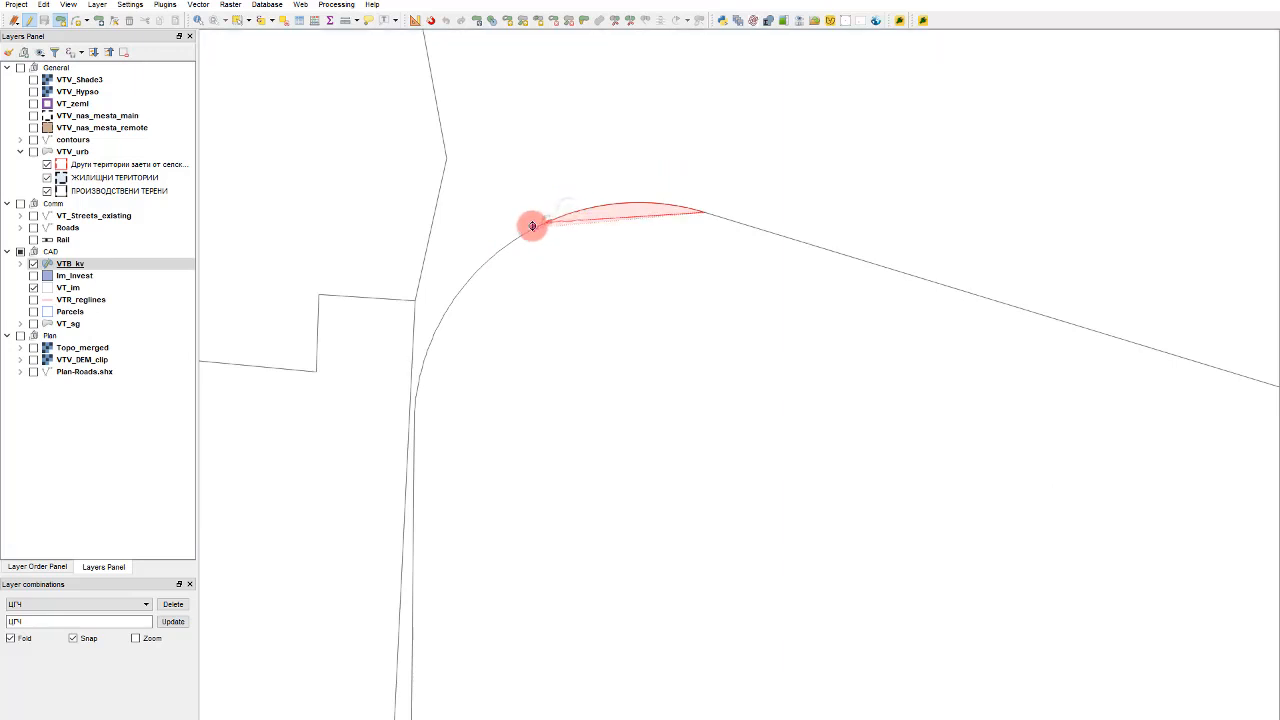
pyautogui.click(531, 226)
pyautogui.click(514, 234)
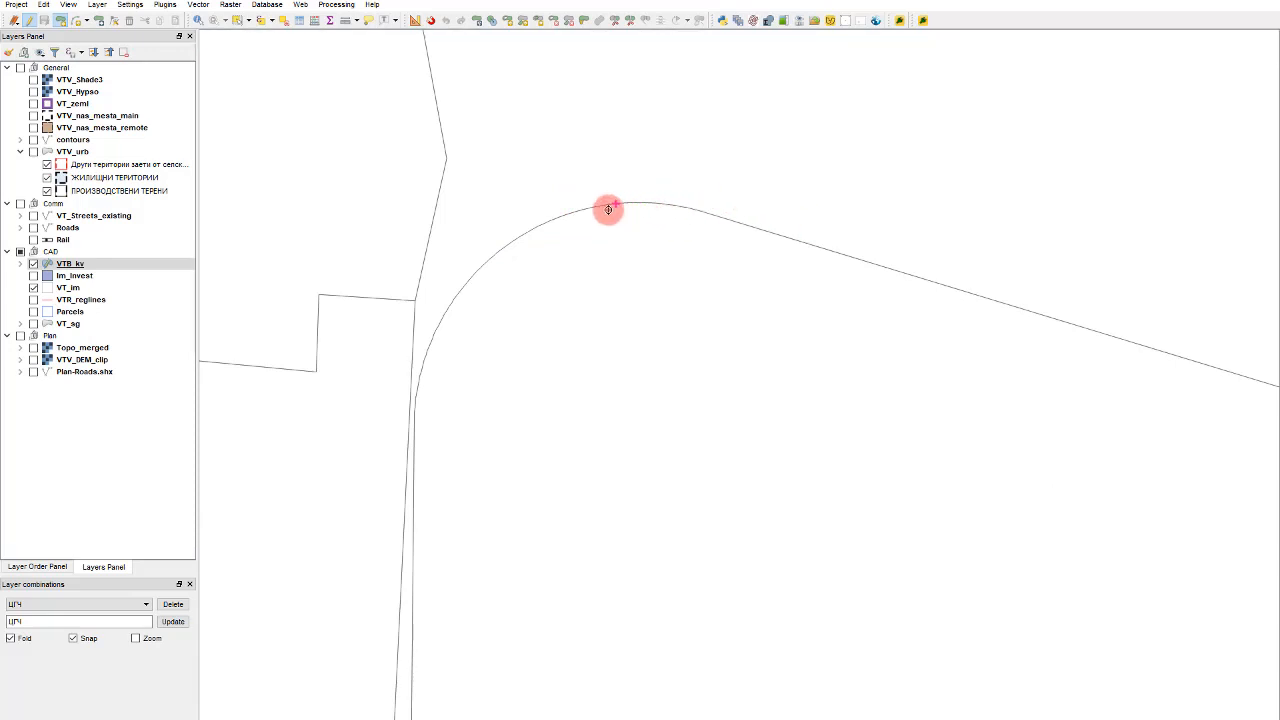
# Step: Enable tracing, try it along the block's northern edge and rounded northwest corner, and discard the trial feature
pyautogui.scroll(-2, 435, 375)
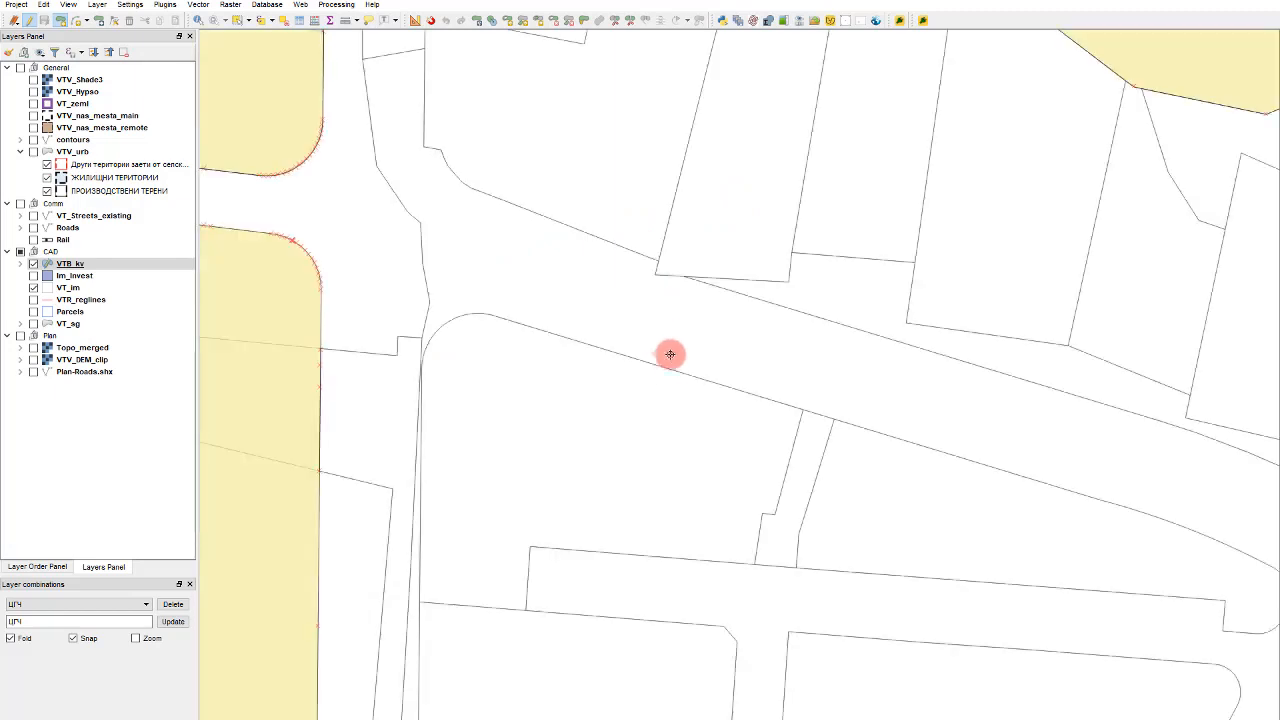
pyautogui.click(800, 405)
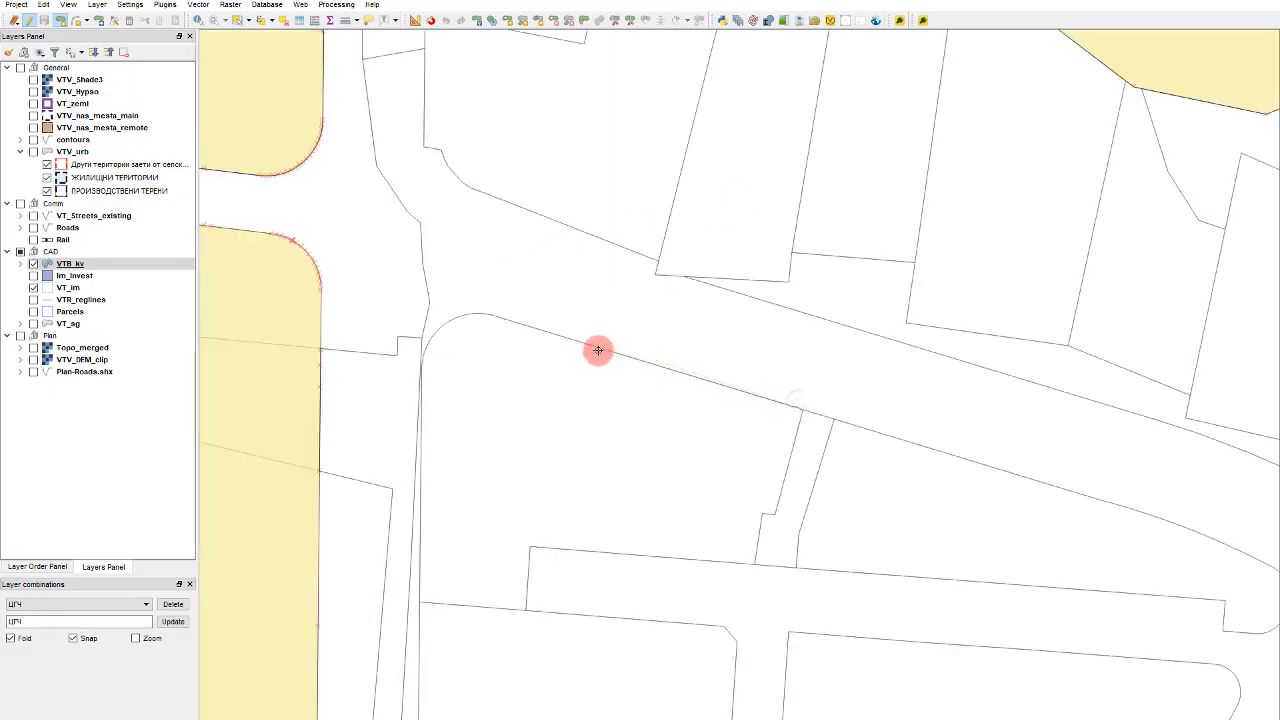
pyautogui.click(494, 304)
pyautogui.scroll(1, 443, 266)
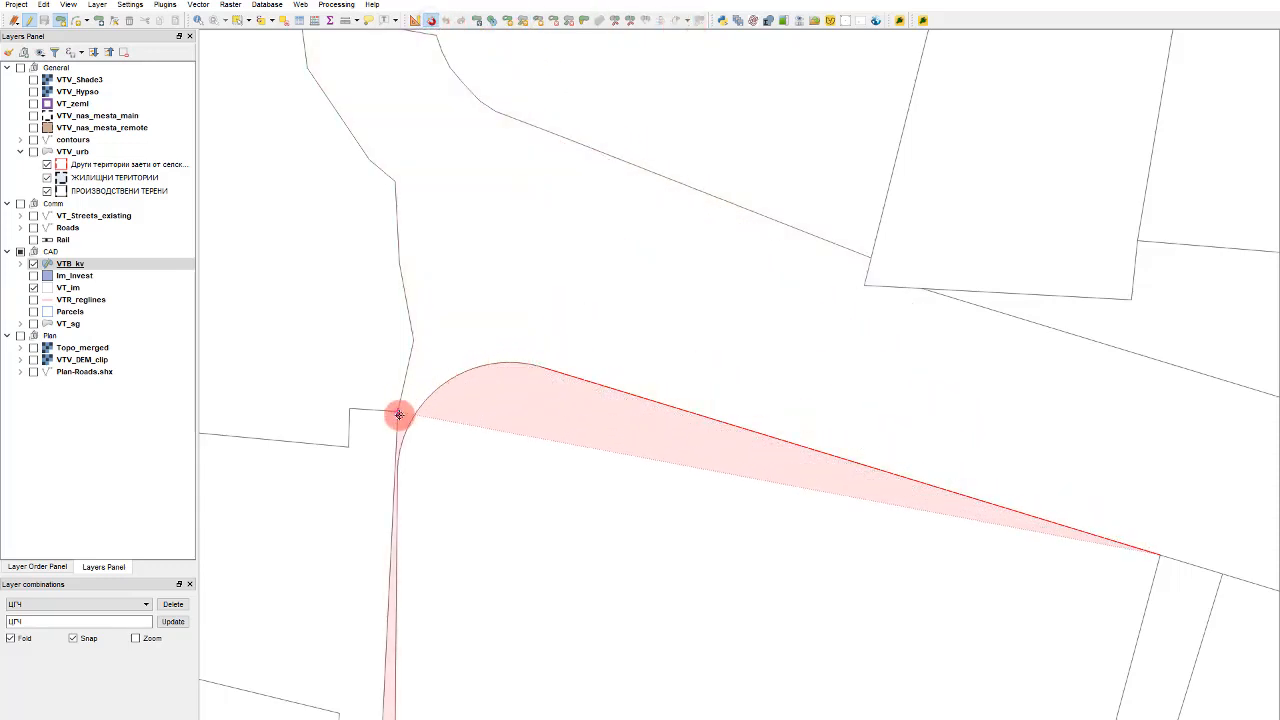
pyautogui.rightClick(399, 487)
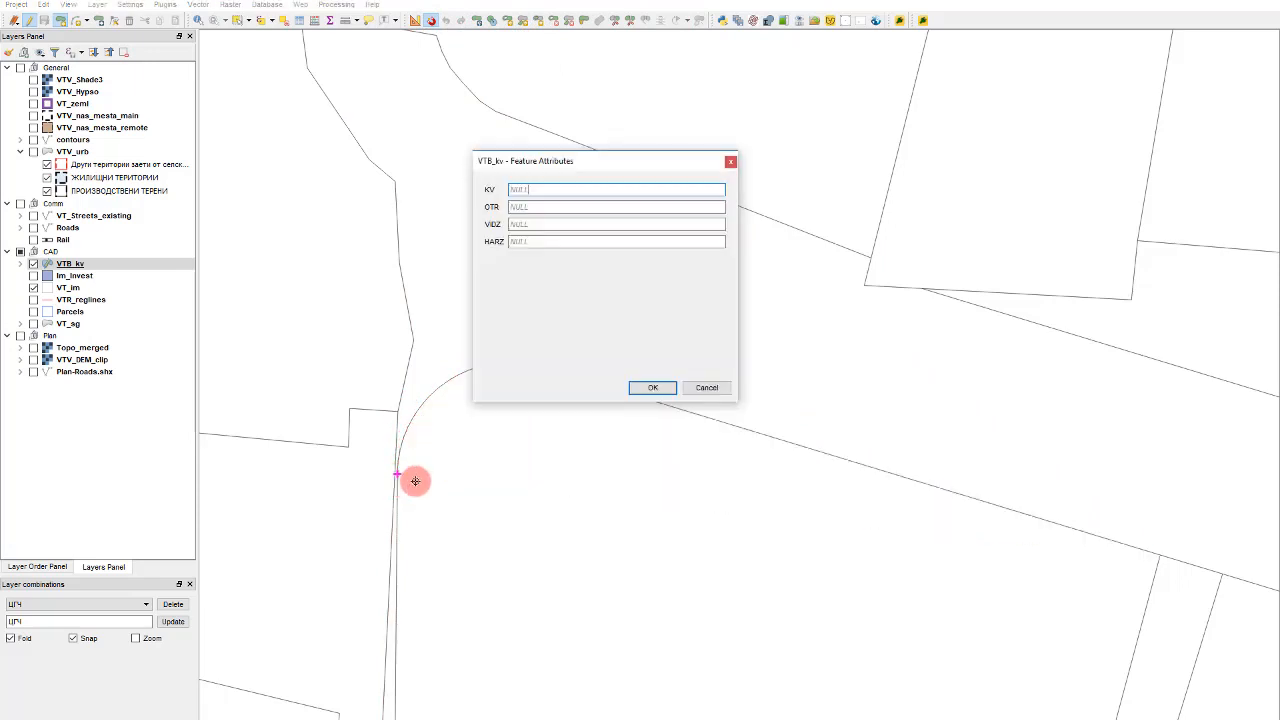
pyautogui.click(706, 391)
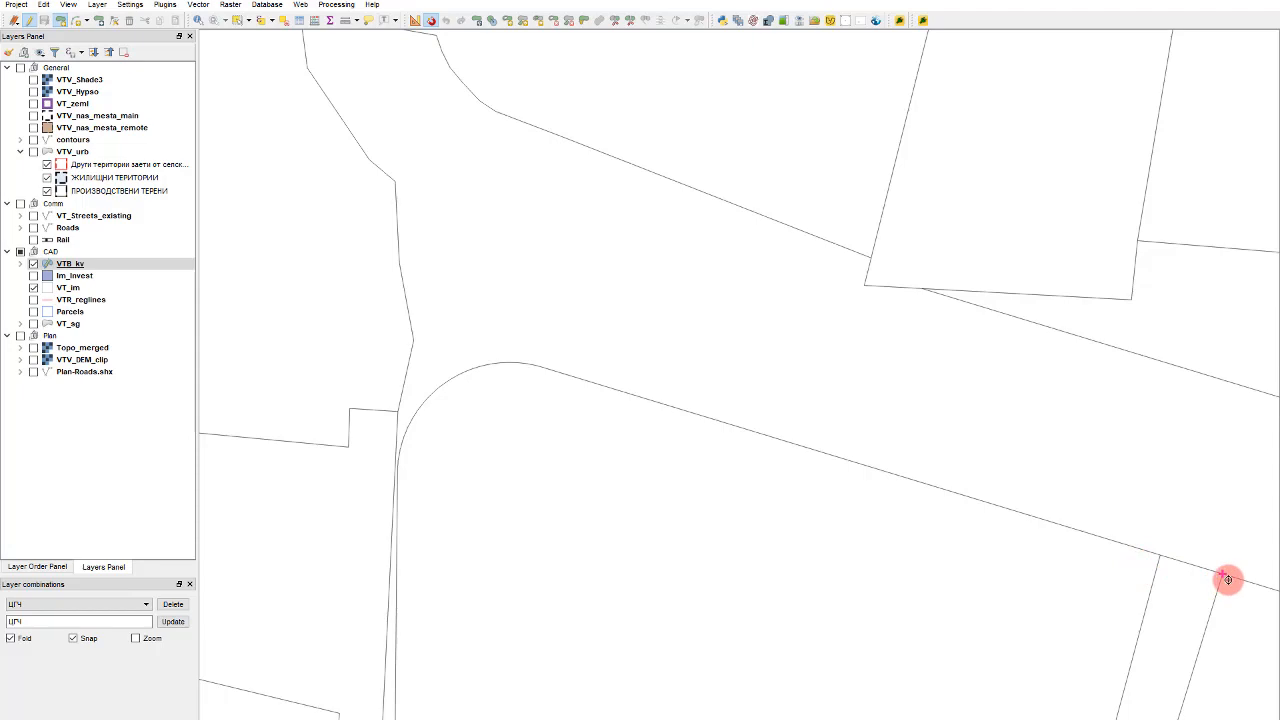
# Step: Start a new block polygon at the notch by the block's eastern end and trace around the rounded eastern tip
pyautogui.scroll(-3, 797, 251)
pyautogui.scroll(-1, 757, 288)
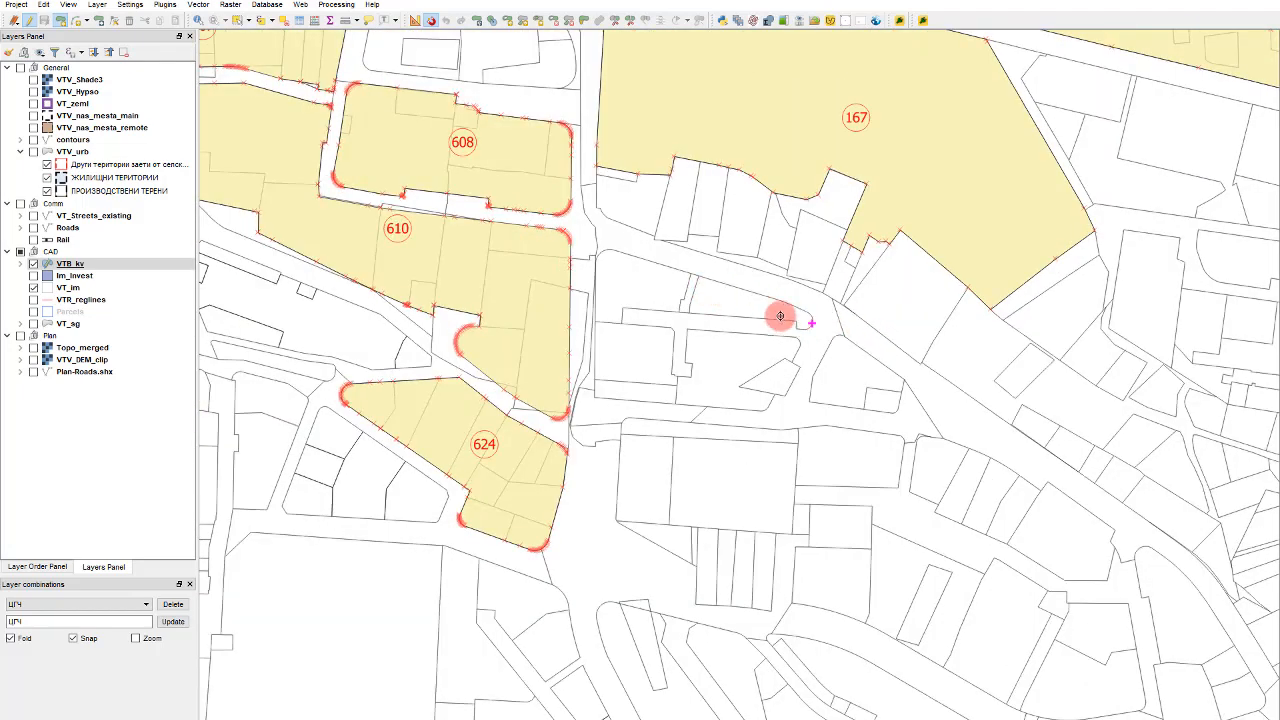
pyautogui.scroll(2, 690, 280)
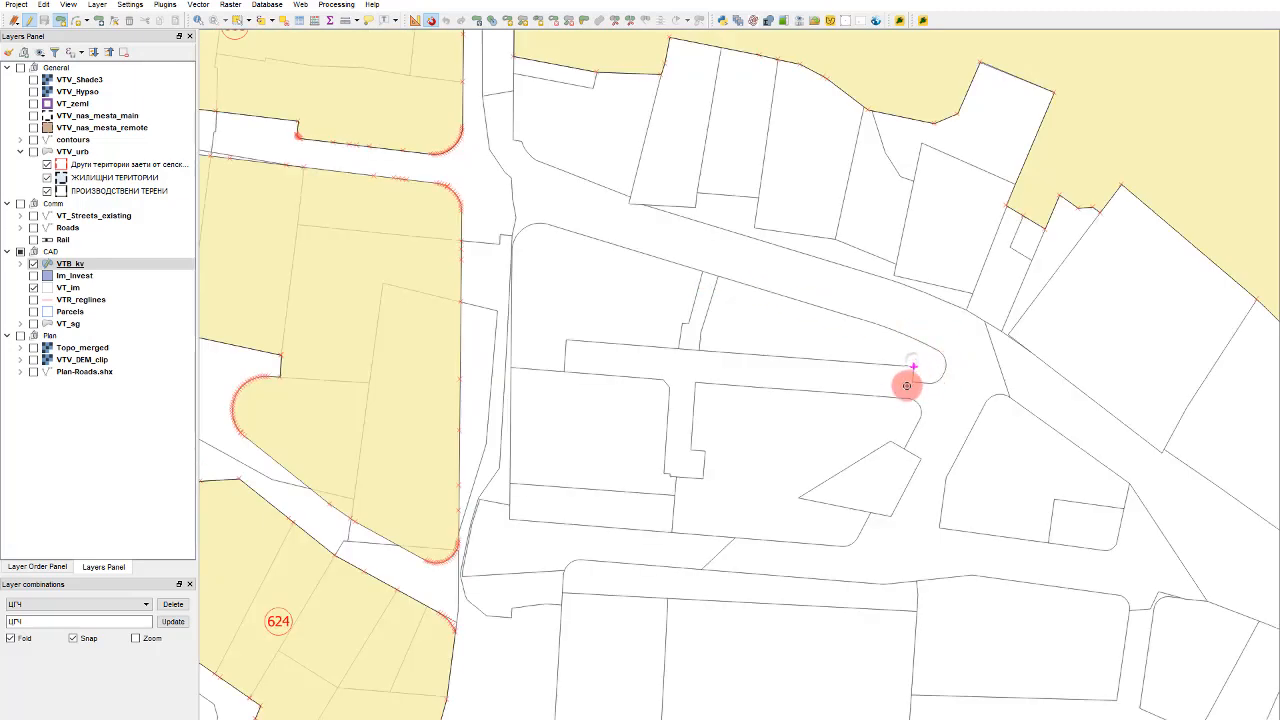
pyautogui.scroll(1, 913, 385)
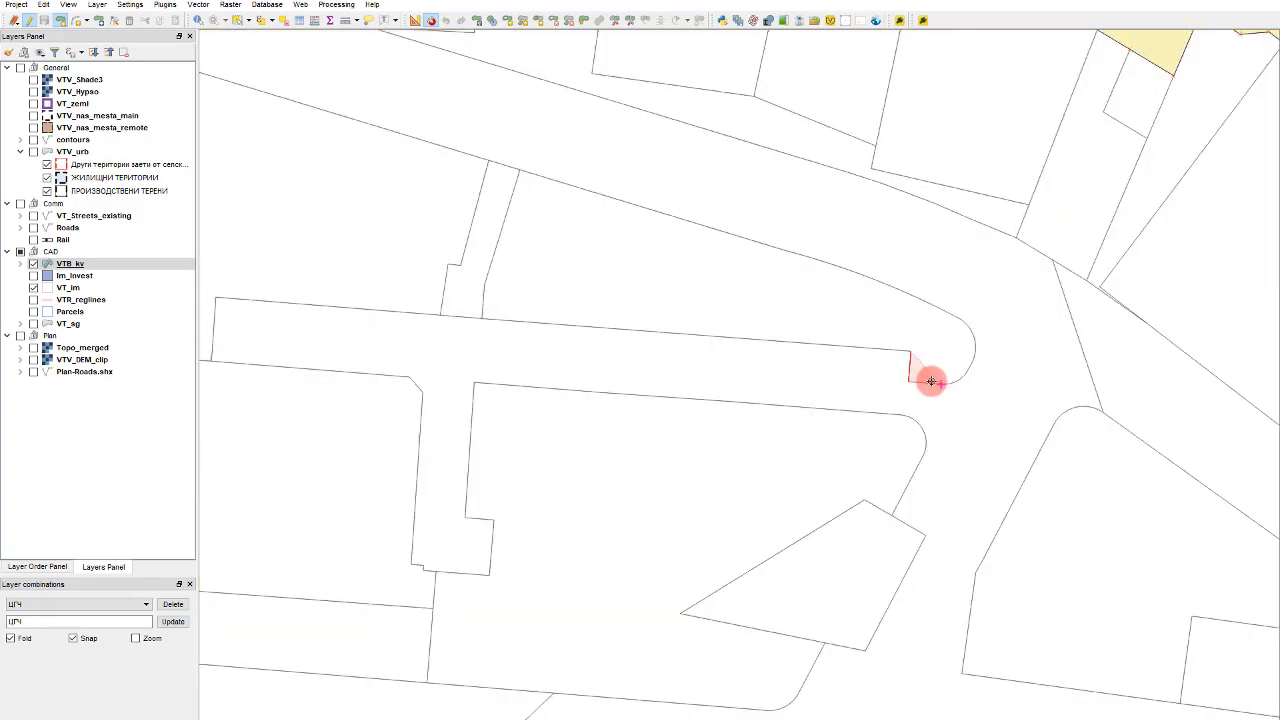
pyautogui.scroll(1, 931, 382)
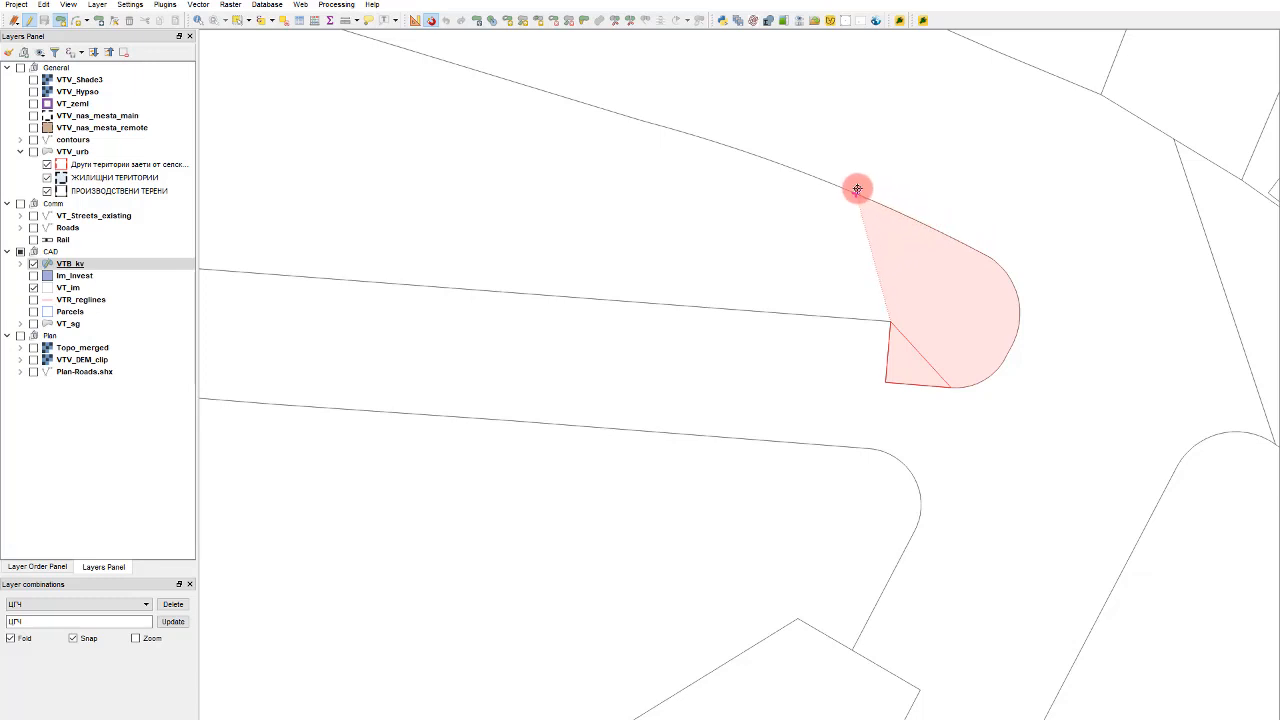
# Step: Trace the polygon's boundary westward along the block's northern edge, up to the far side of the narrow passage parcel
pyautogui.click(795, 168)
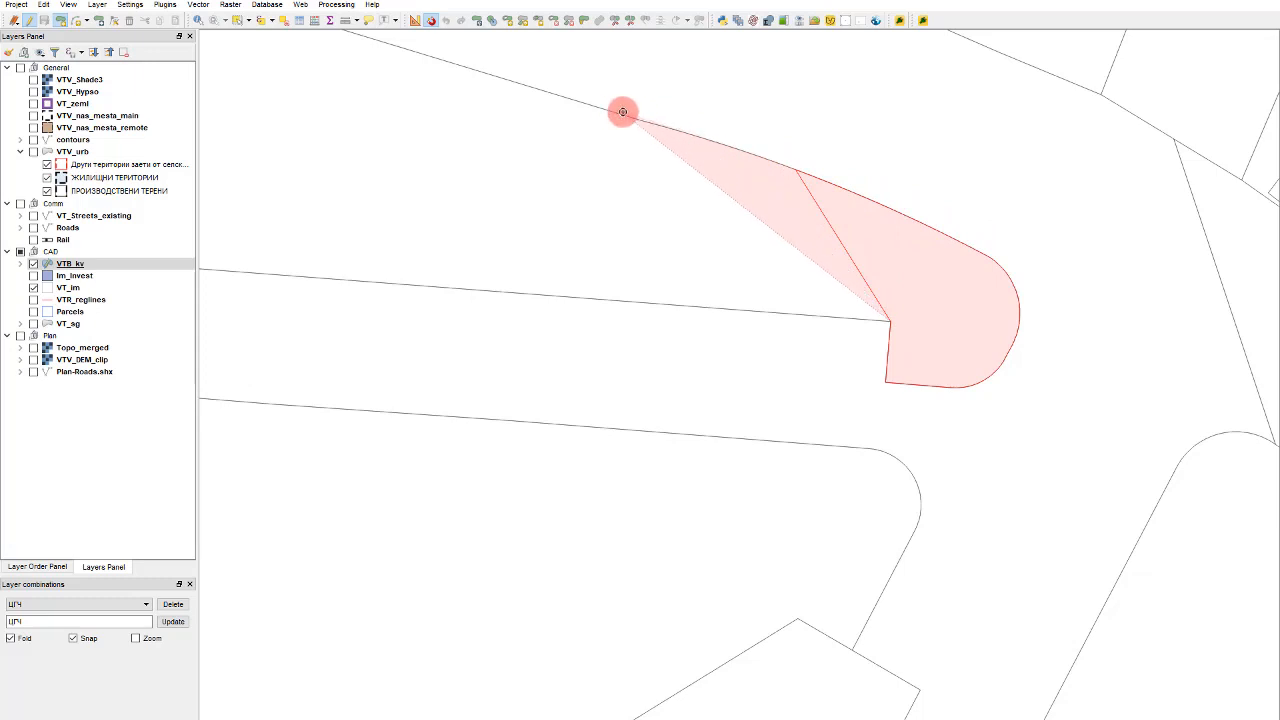
pyautogui.click(634, 114)
pyautogui.scroll(3, 700, 134)
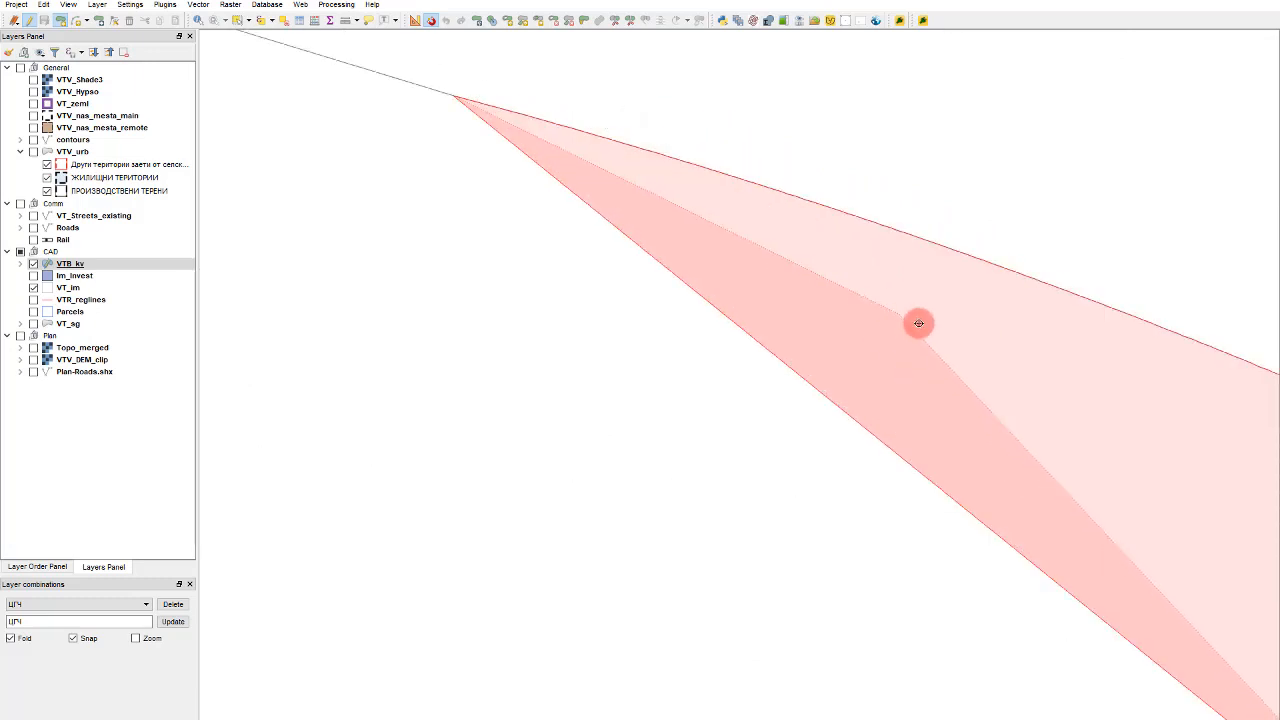
pyautogui.scroll(-3, 918, 323)
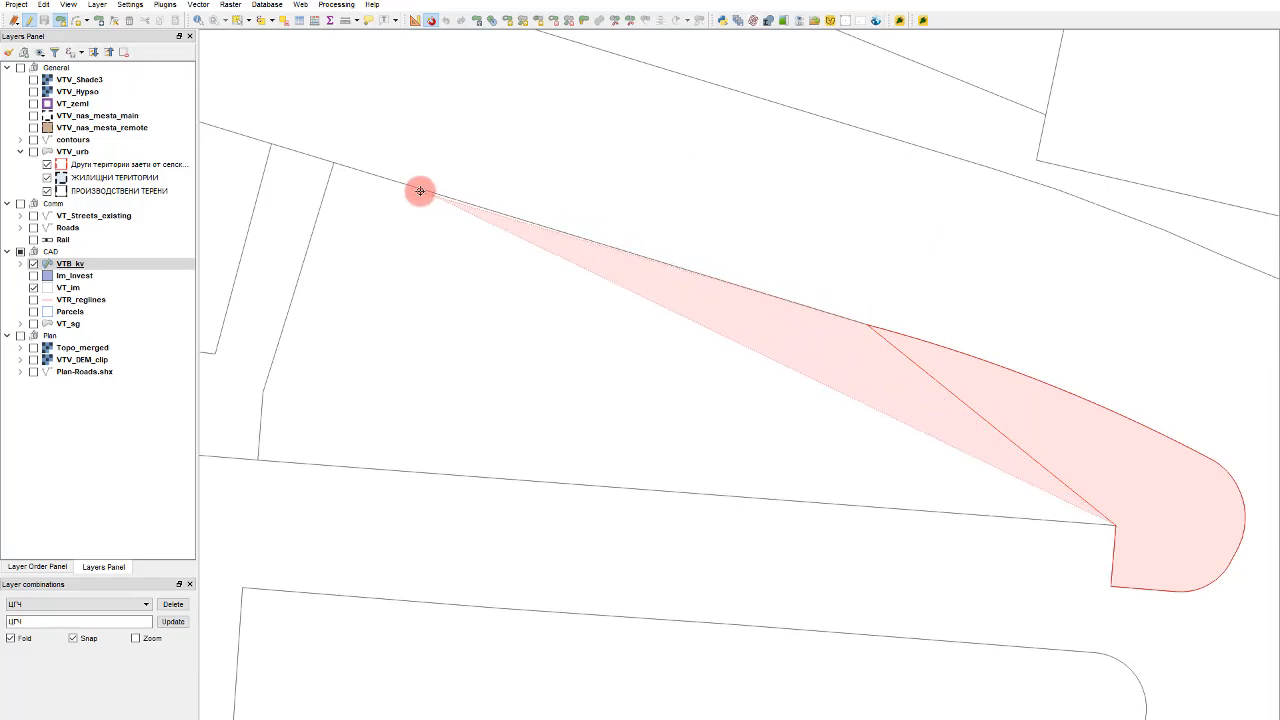
pyautogui.click(340, 167)
pyautogui.scroll(-2, 531, 294)
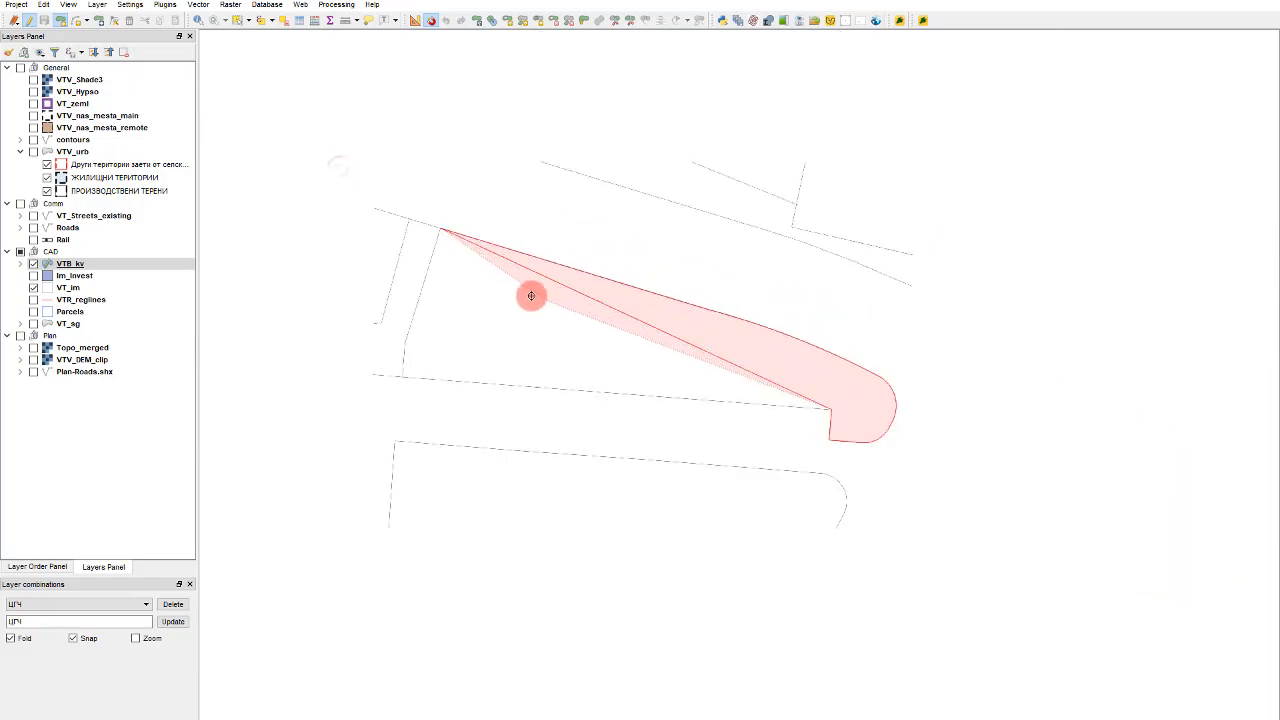
pyautogui.scroll(4, 306, 200)
pyautogui.click(646, 301)
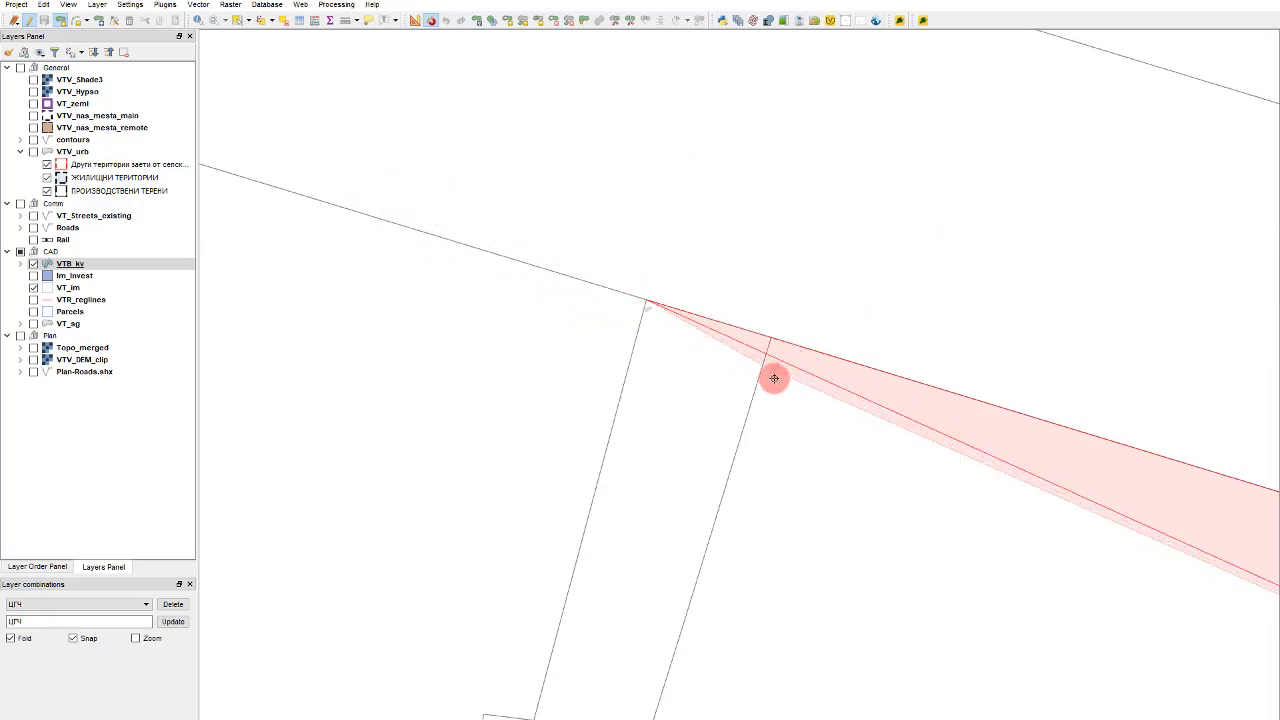
pyautogui.scroll(-2, 771, 374)
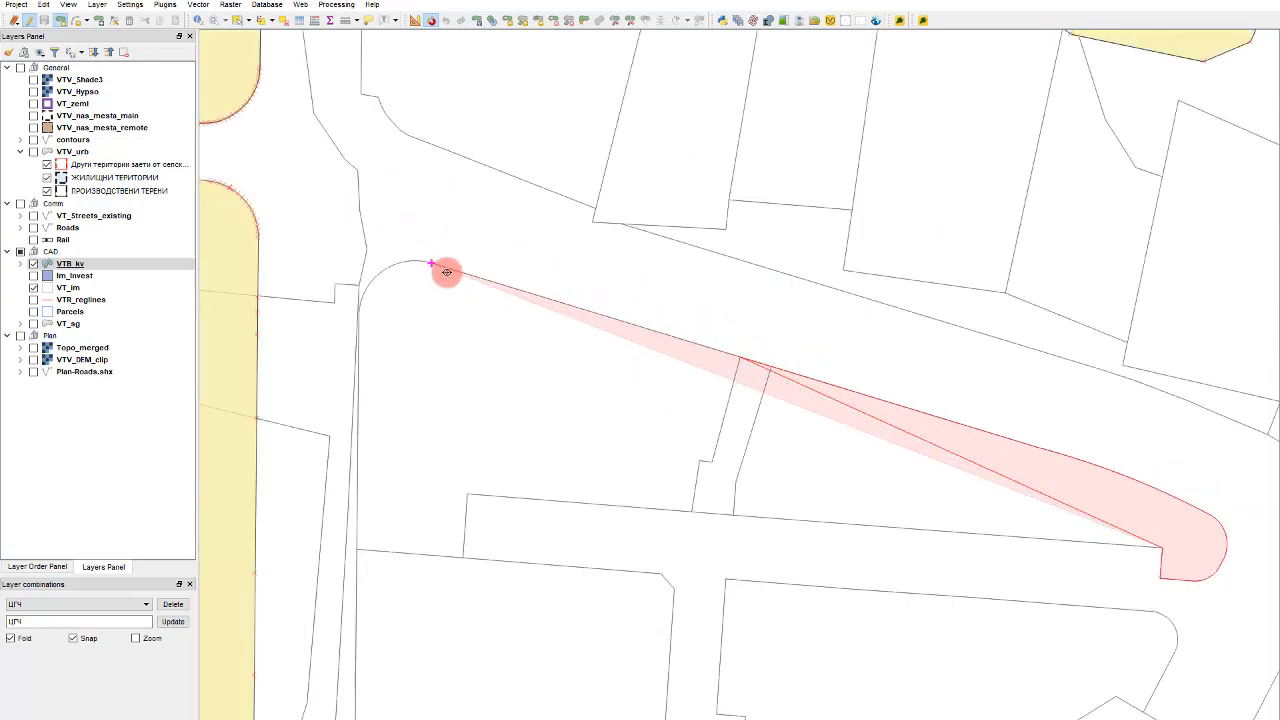
# Step: Continue the traced boundary to the northern edge's western end and around the rounded northwest corner
pyautogui.click(404, 263)
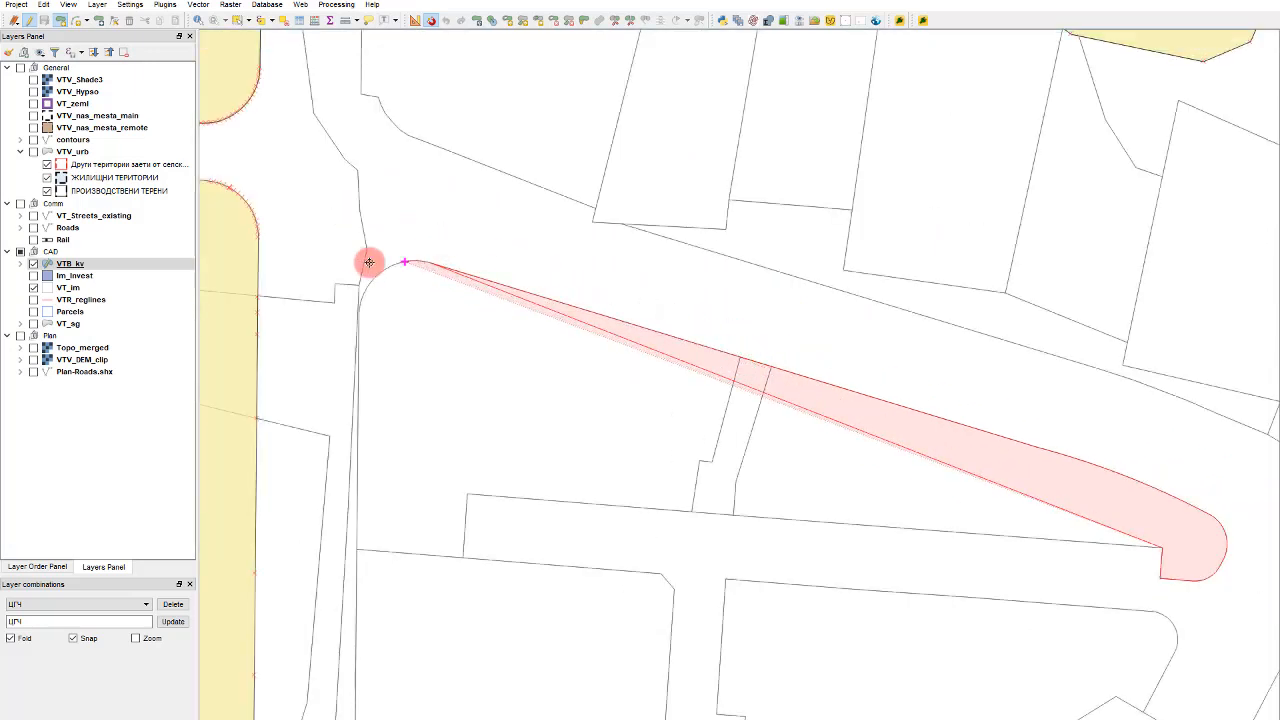
pyautogui.scroll(2, 403, 277)
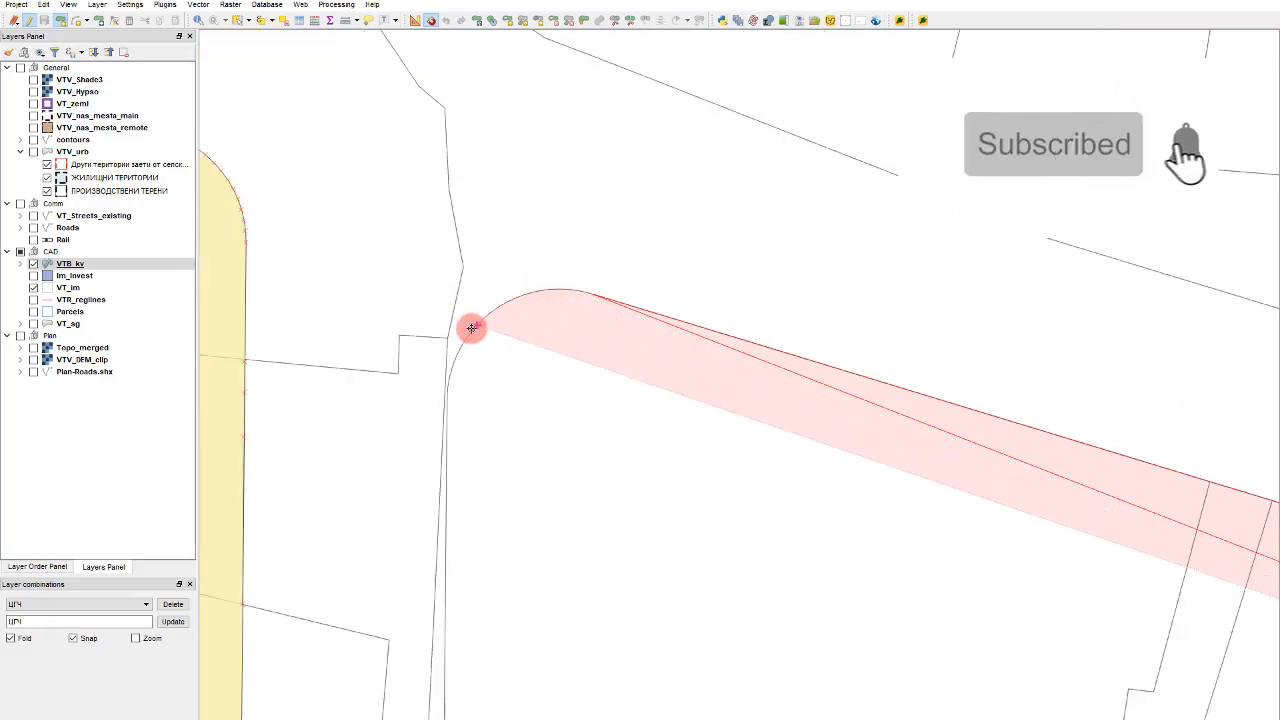
pyautogui.click(449, 420)
pyautogui.scroll(-1, 558, 328)
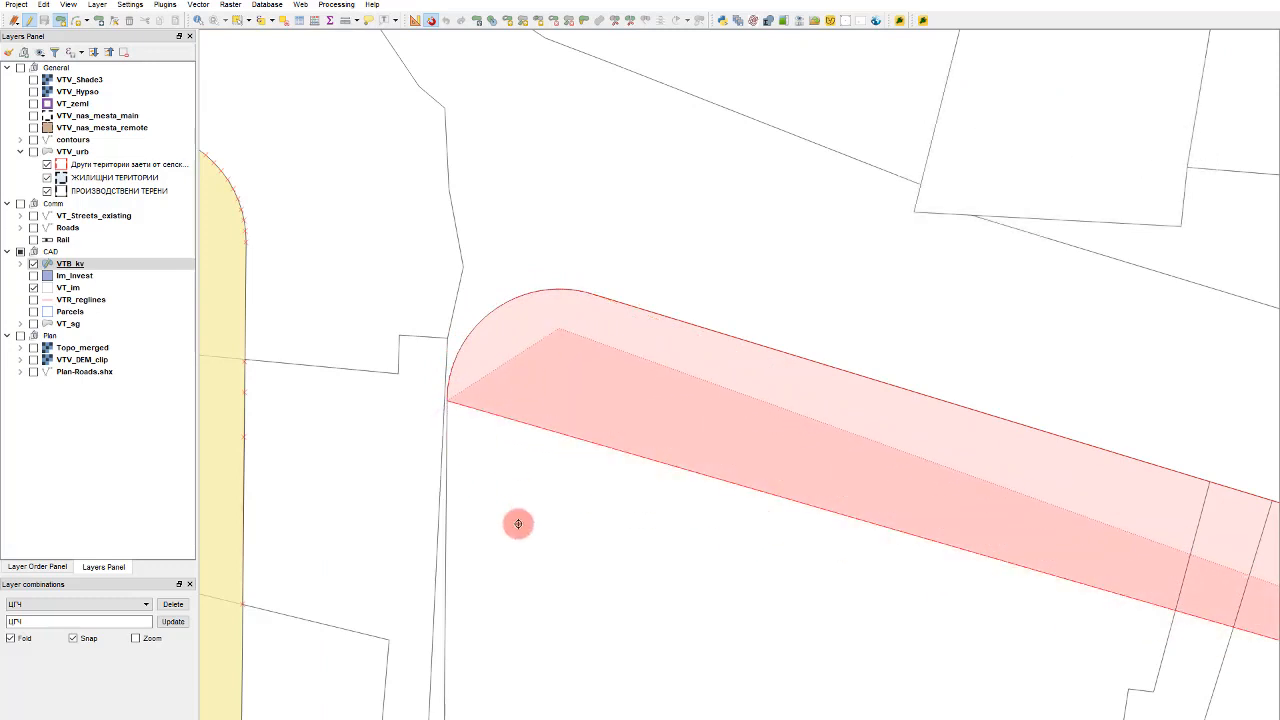
# Step: Extend the polygon down the block's western edge, turning off tracing to place the next parcel-boundary vertex directly
pyautogui.scroll(3, 481, 590)
pyautogui.scroll(-5, 468, 537)
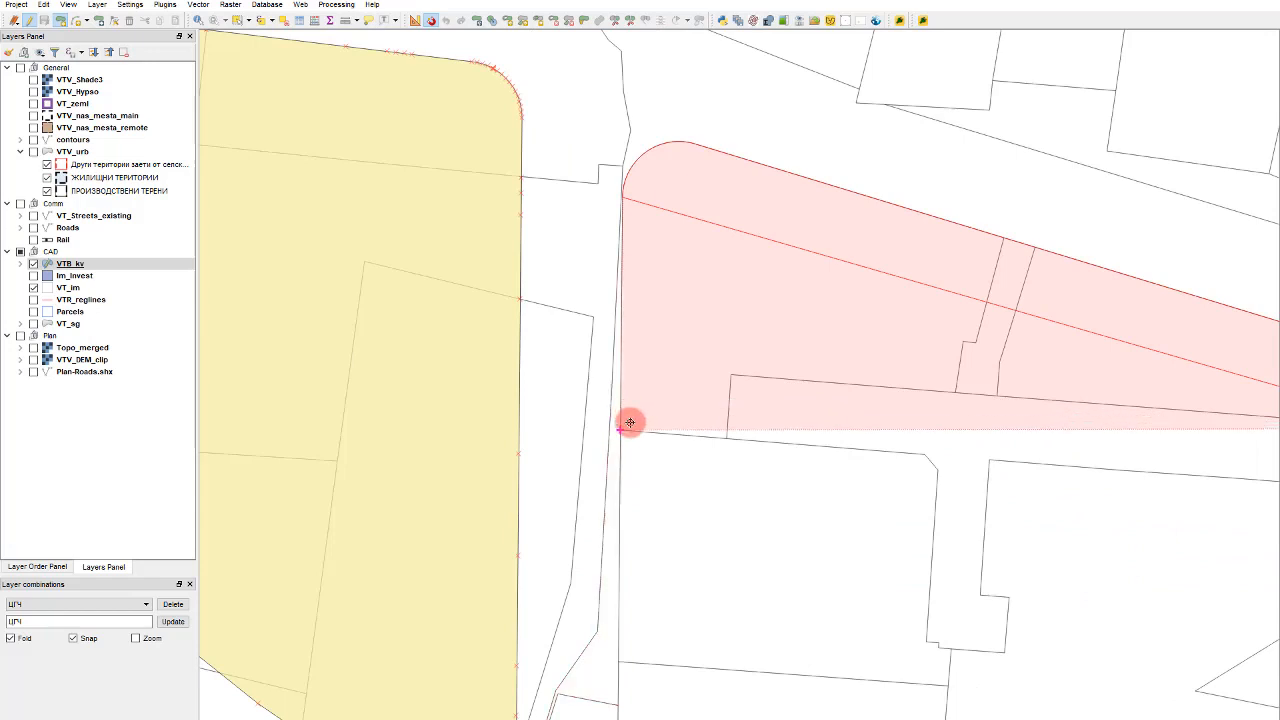
pyautogui.click(622, 518)
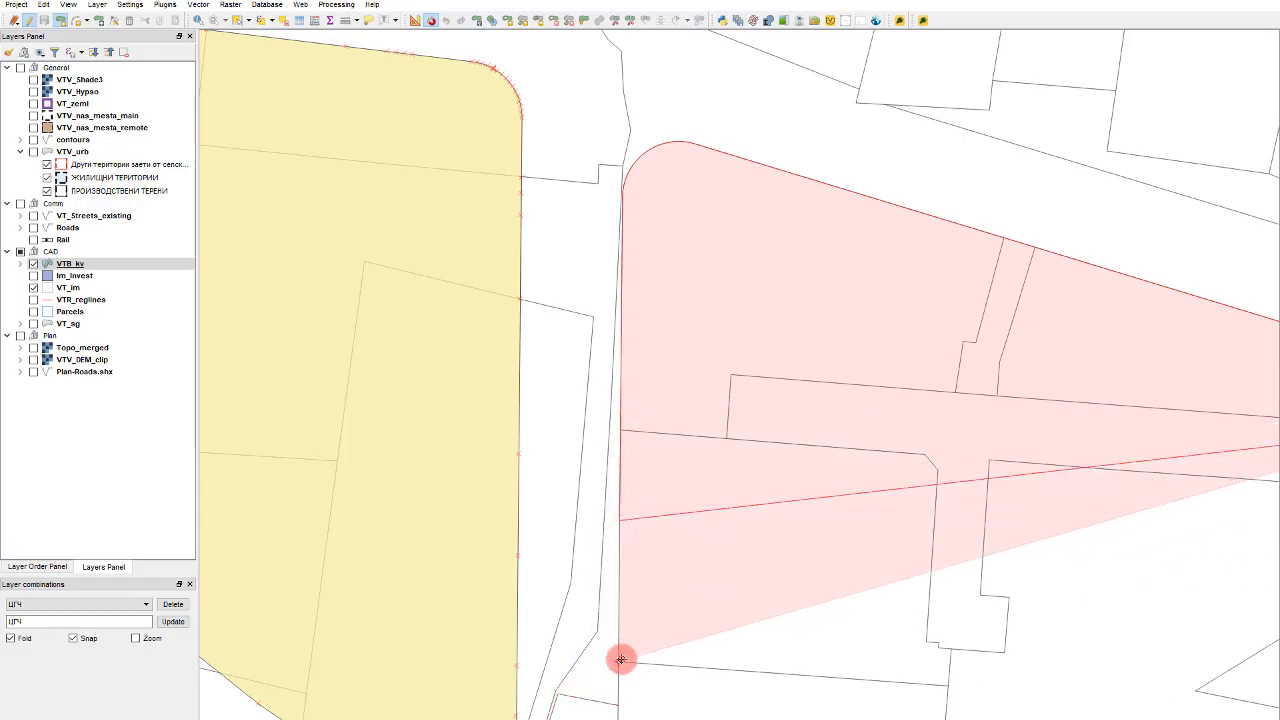
pyautogui.scroll(3, 617, 563)
pyautogui.scroll(-3, 651, 406)
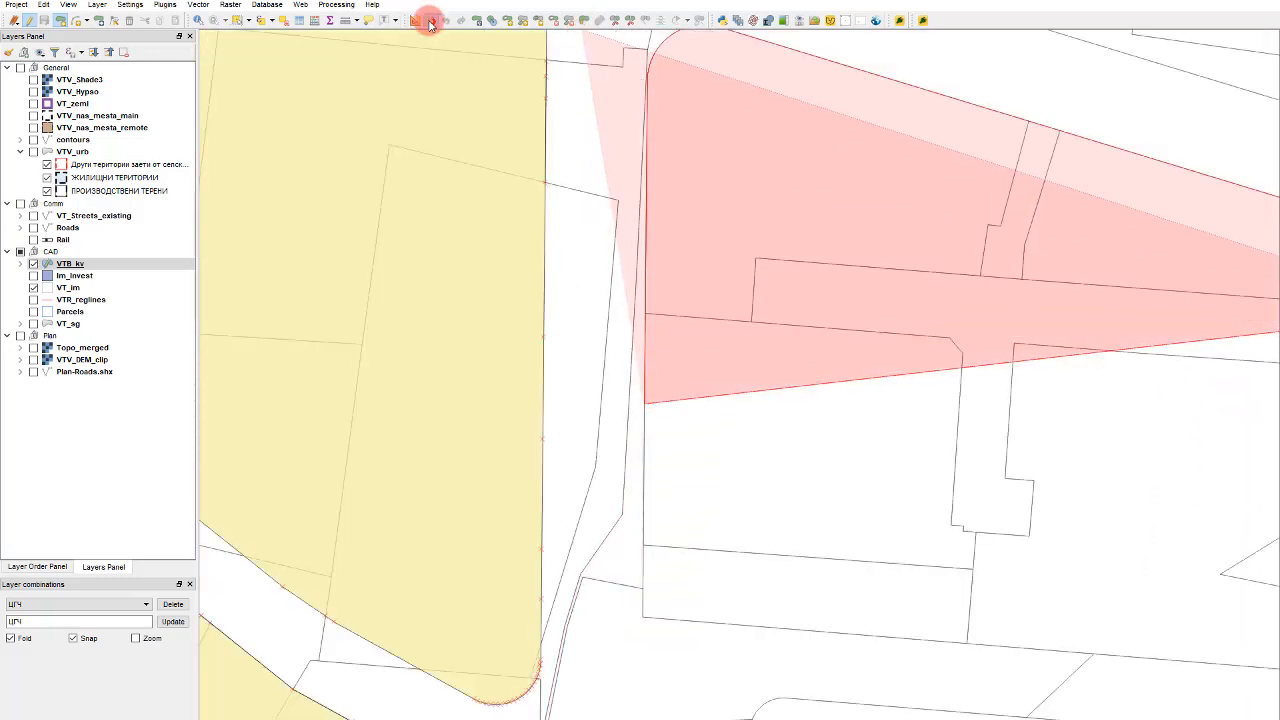
pyautogui.click(643, 546)
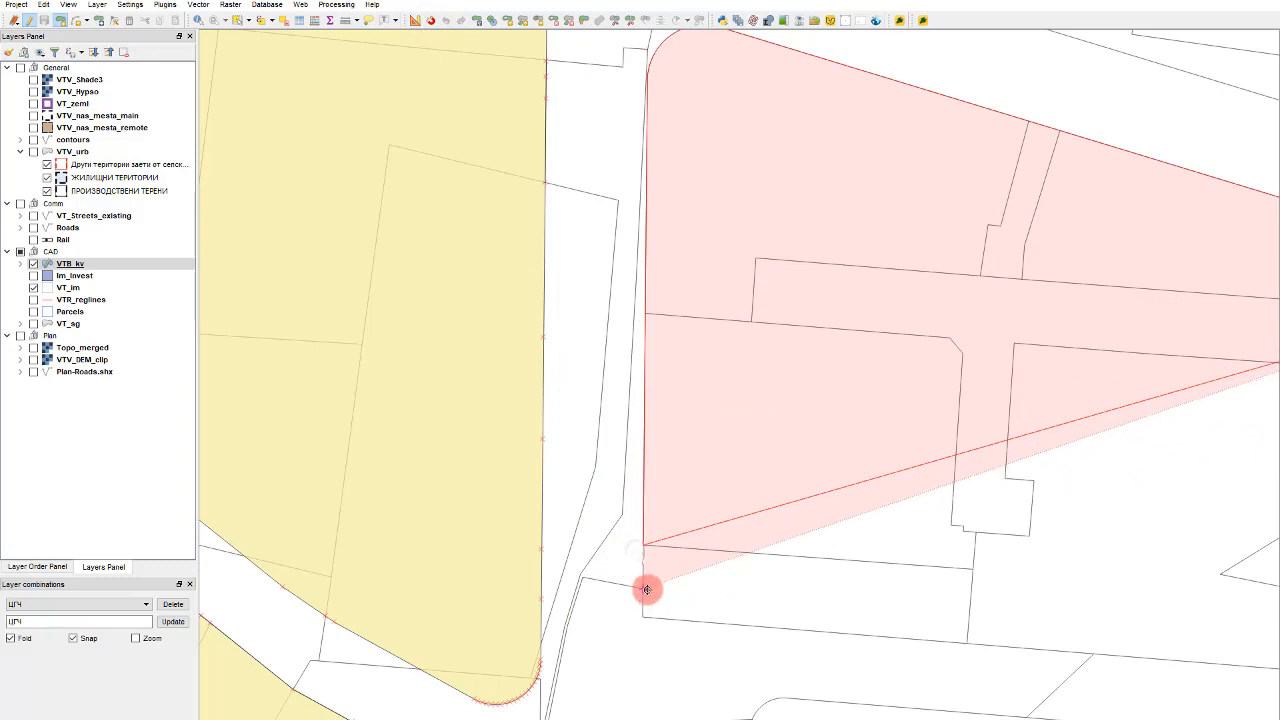
# Step: Snap vertices from the southwest corner along the southern edge to the start of the rounded southeast corner, and re-enable tracing
pyautogui.scroll(-3, 760, 557)
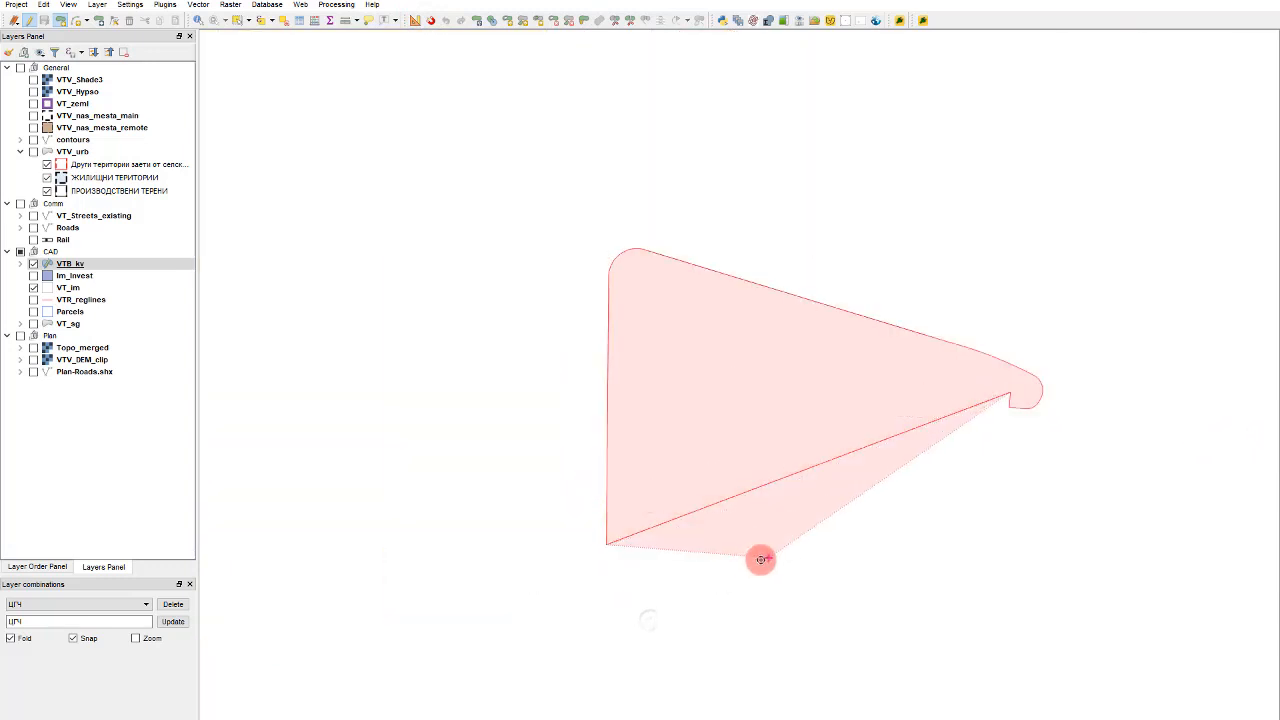
pyautogui.scroll(3, 648, 537)
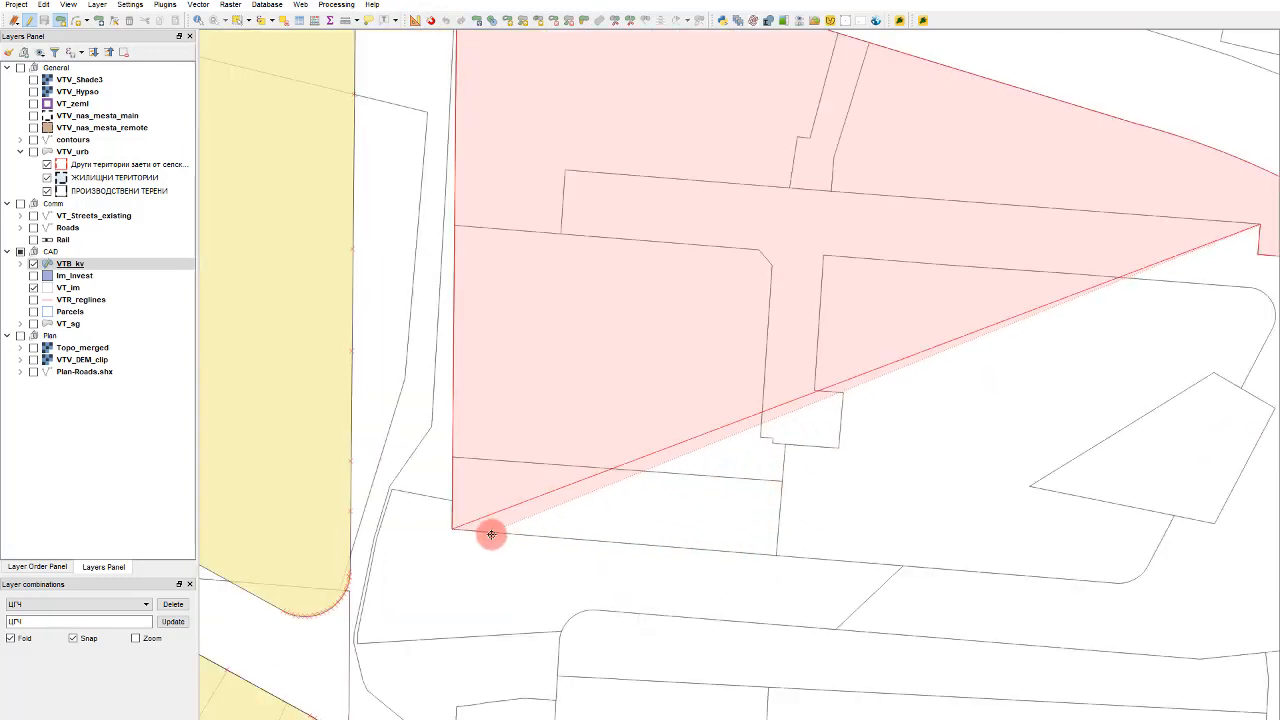
pyautogui.click(774, 552)
pyautogui.scroll(-3, 790, 560)
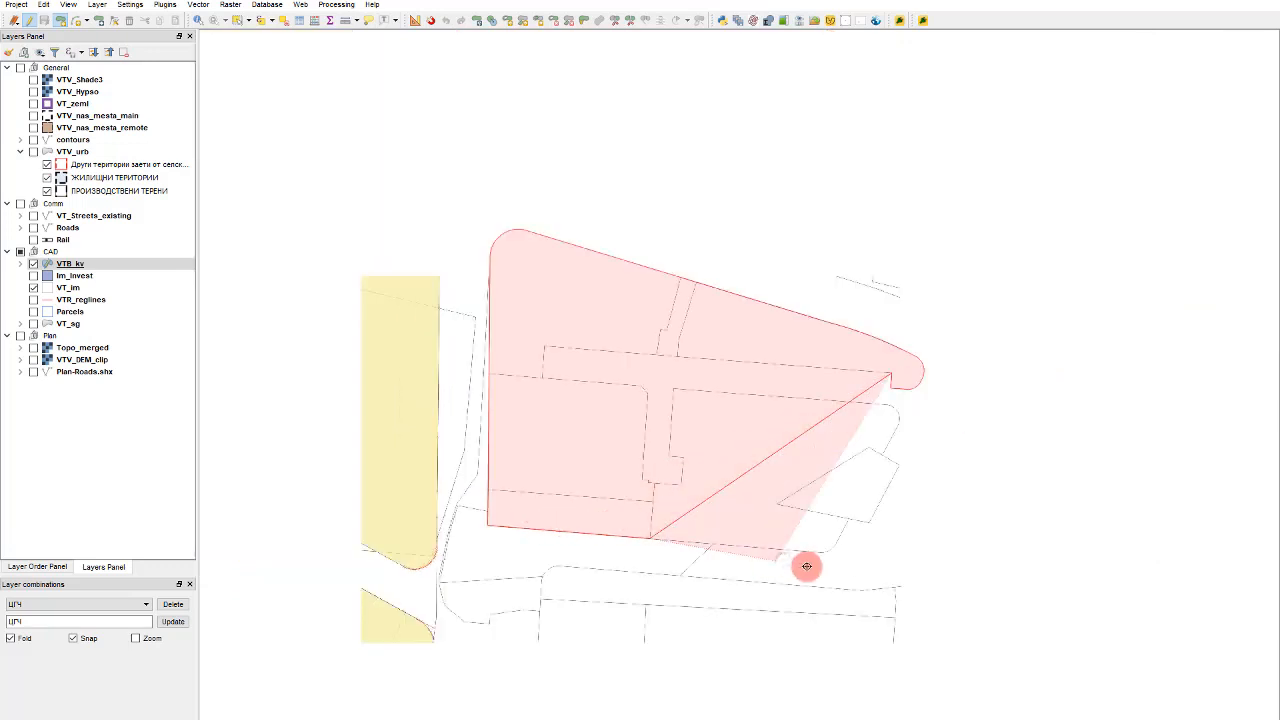
pyautogui.scroll(3, 806, 569)
pyautogui.click(606, 520)
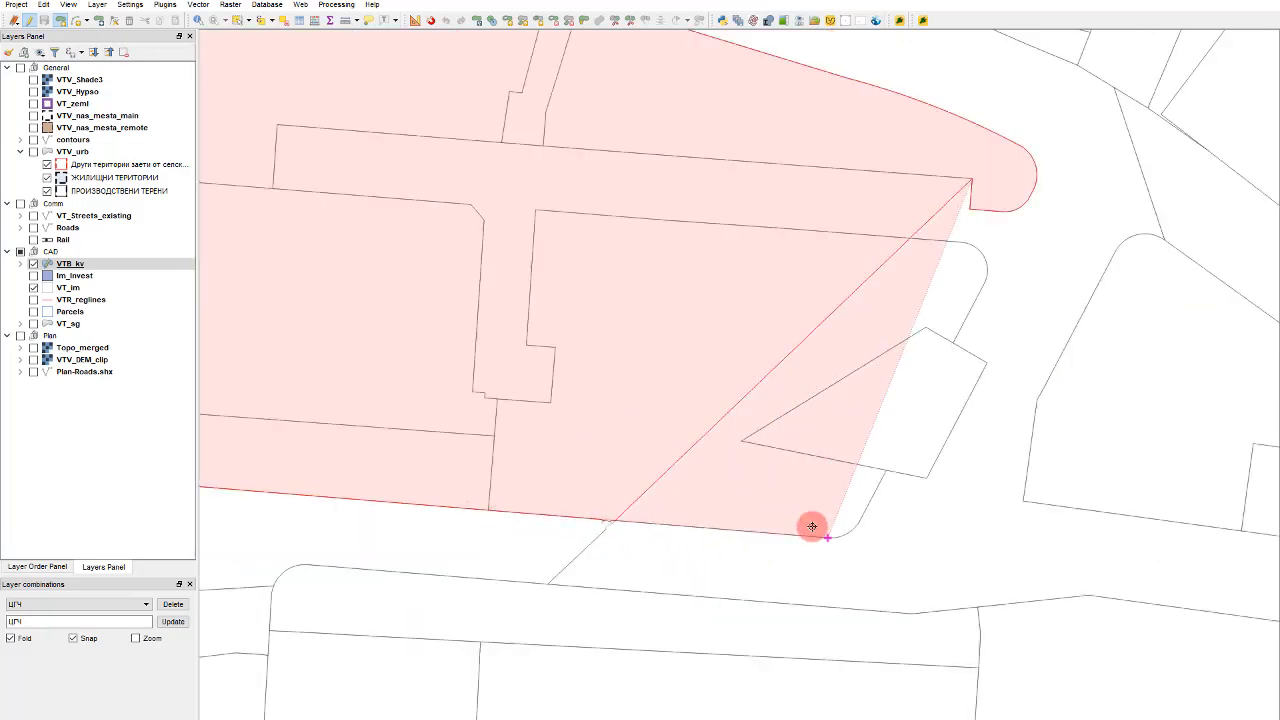
pyautogui.click(820, 534)
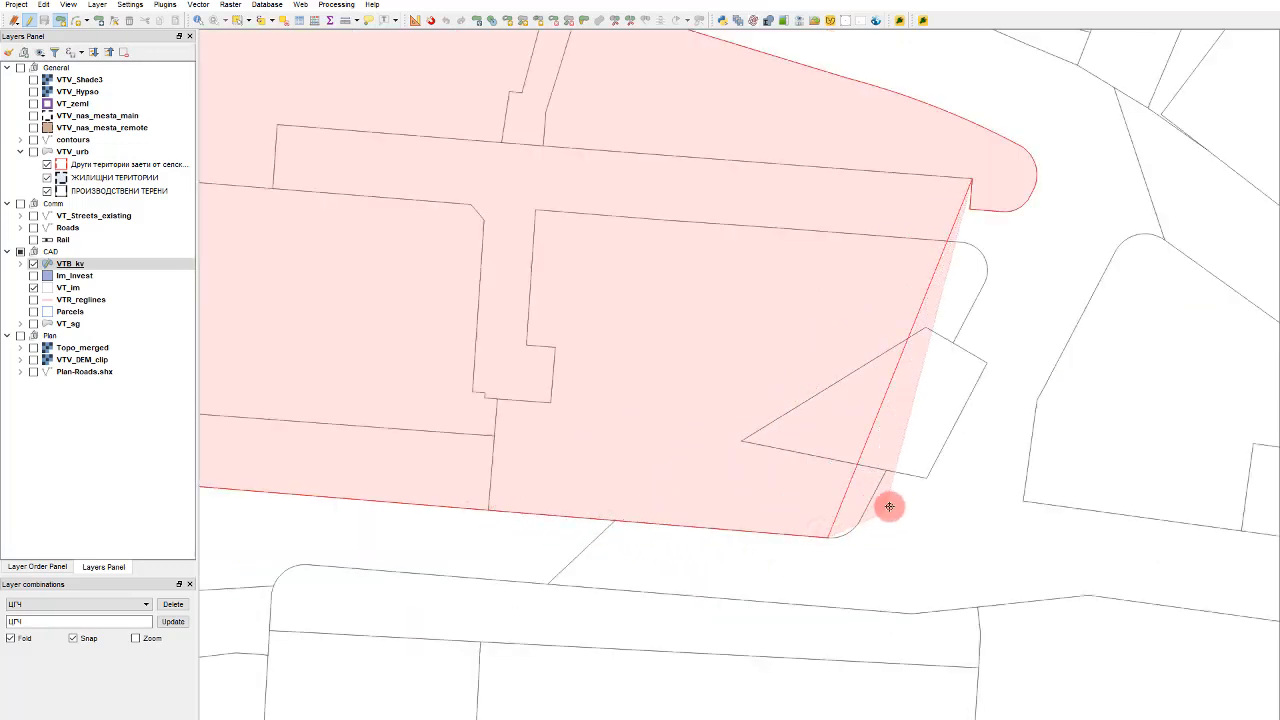
pyautogui.rightClick(889, 509)
pyautogui.click(435, 22)
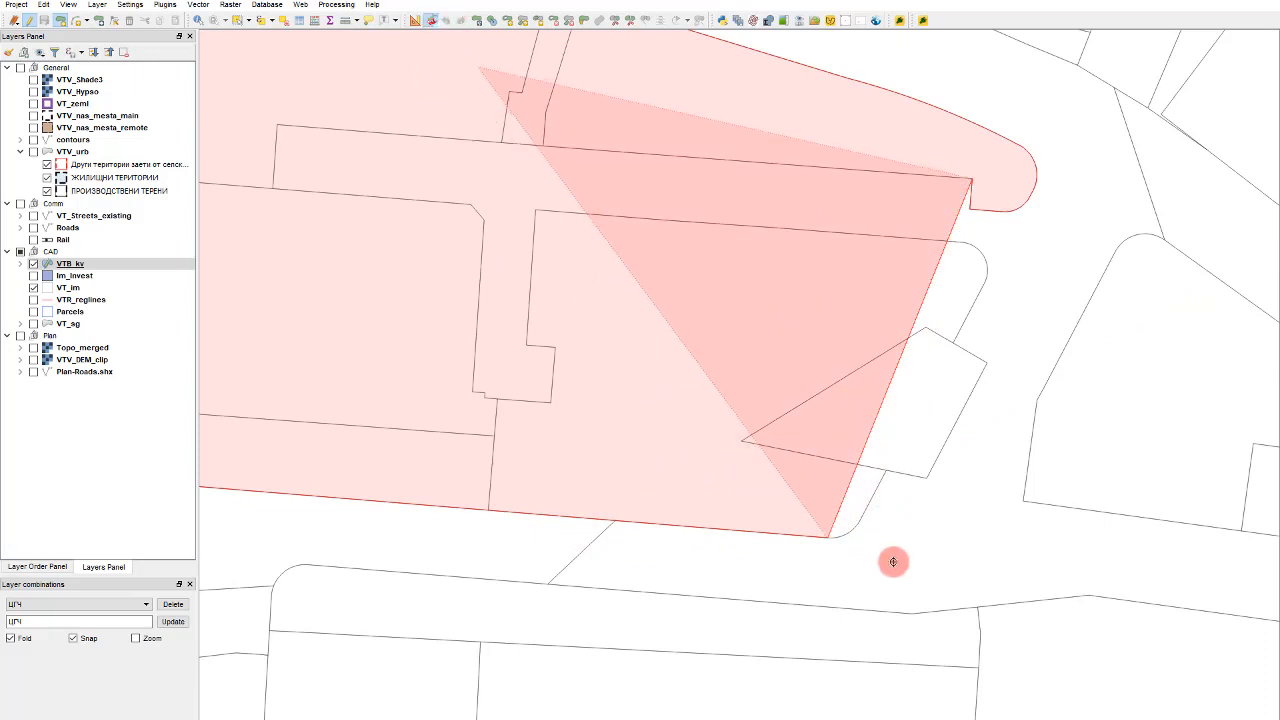
# Step: Trace the polygon northward along the block's eastern edge, around the projecting parcel and up to the rounded corner of the parcel above it
pyautogui.scroll(1, 853, 543)
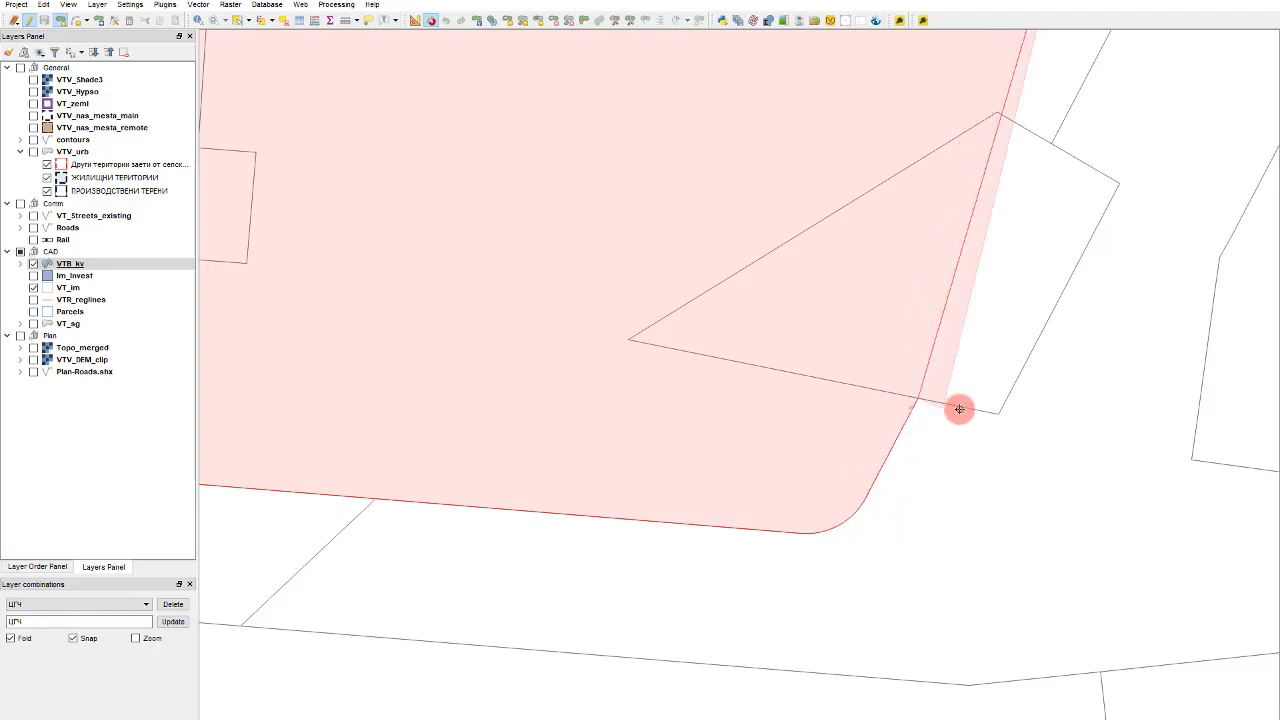
pyautogui.scroll(-4, 990, 415)
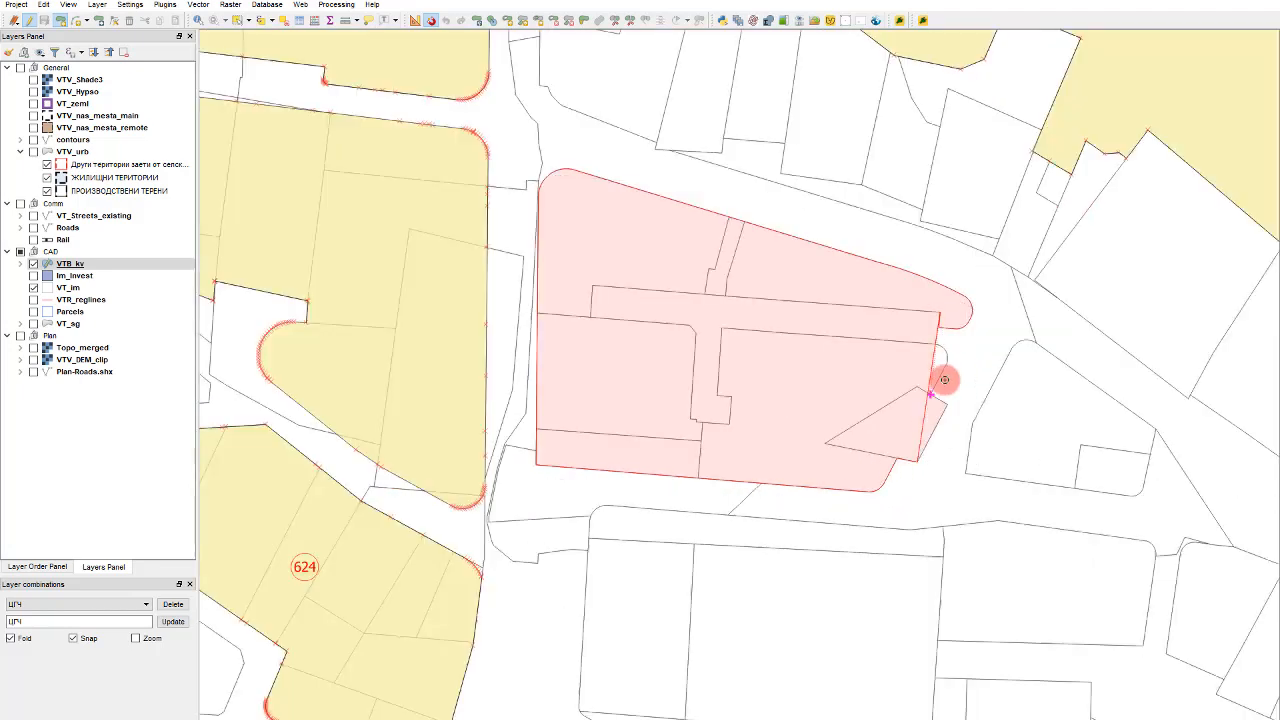
pyautogui.scroll(4, 947, 405)
pyautogui.click(952, 421)
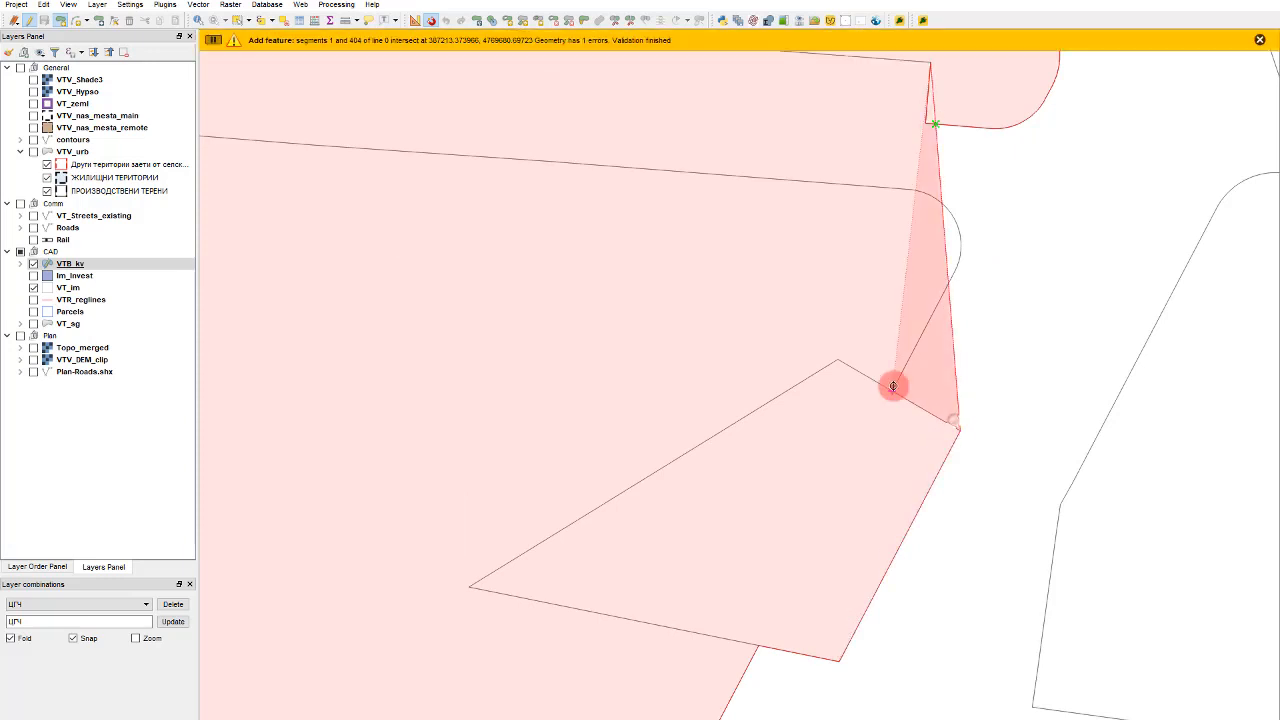
pyautogui.click(893, 386)
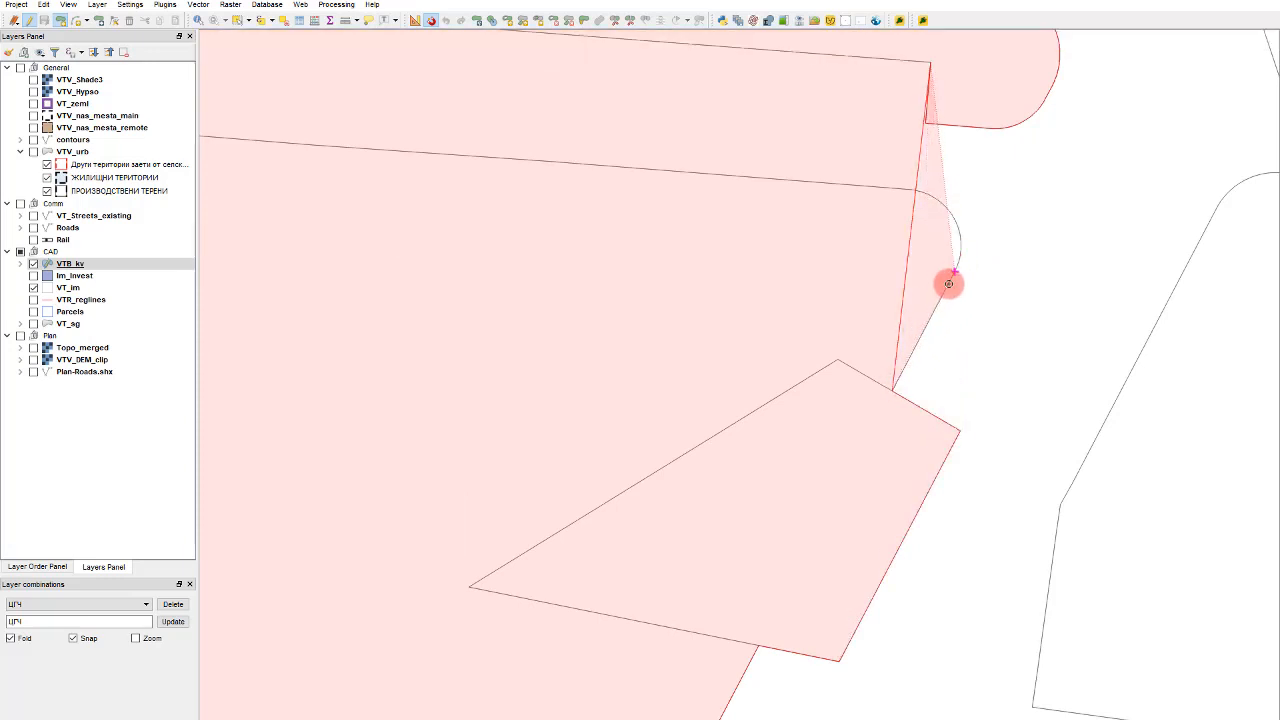
pyautogui.click(954, 270)
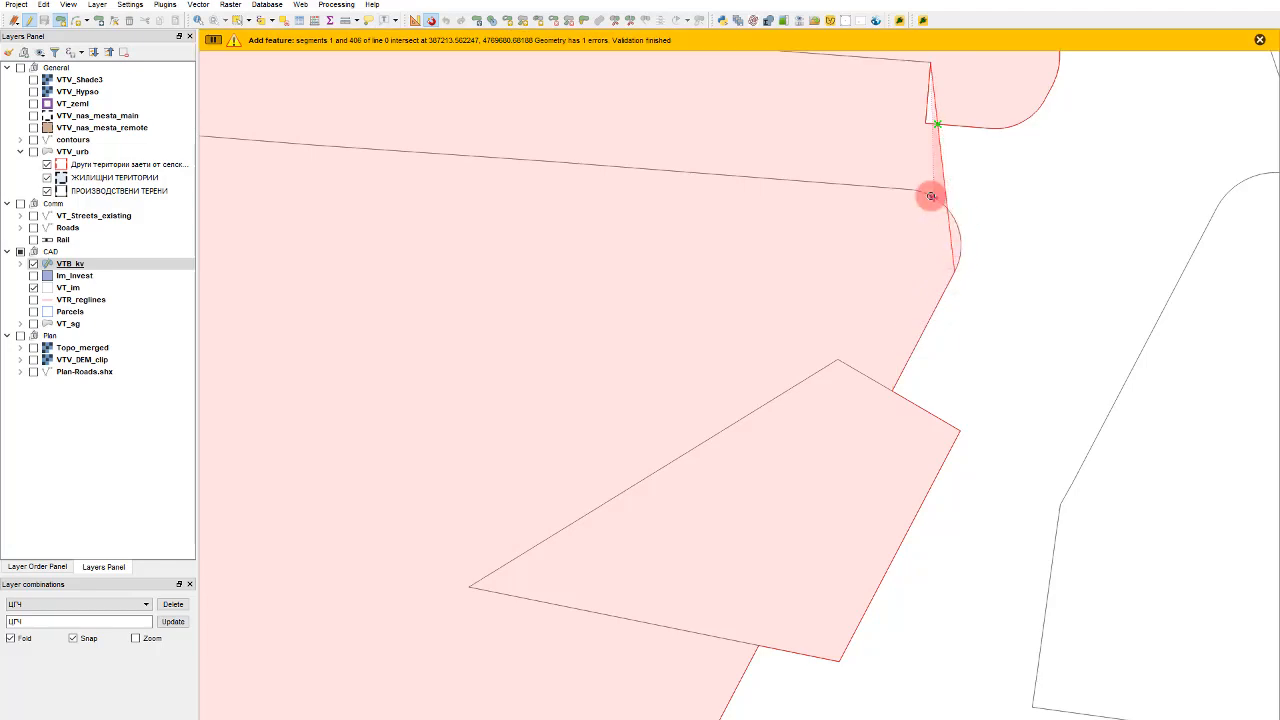
# Step: Close the block polygon at the top of the rounded corner and save the feature with all attributes left empty
pyautogui.scroll(-3, 900, 185)
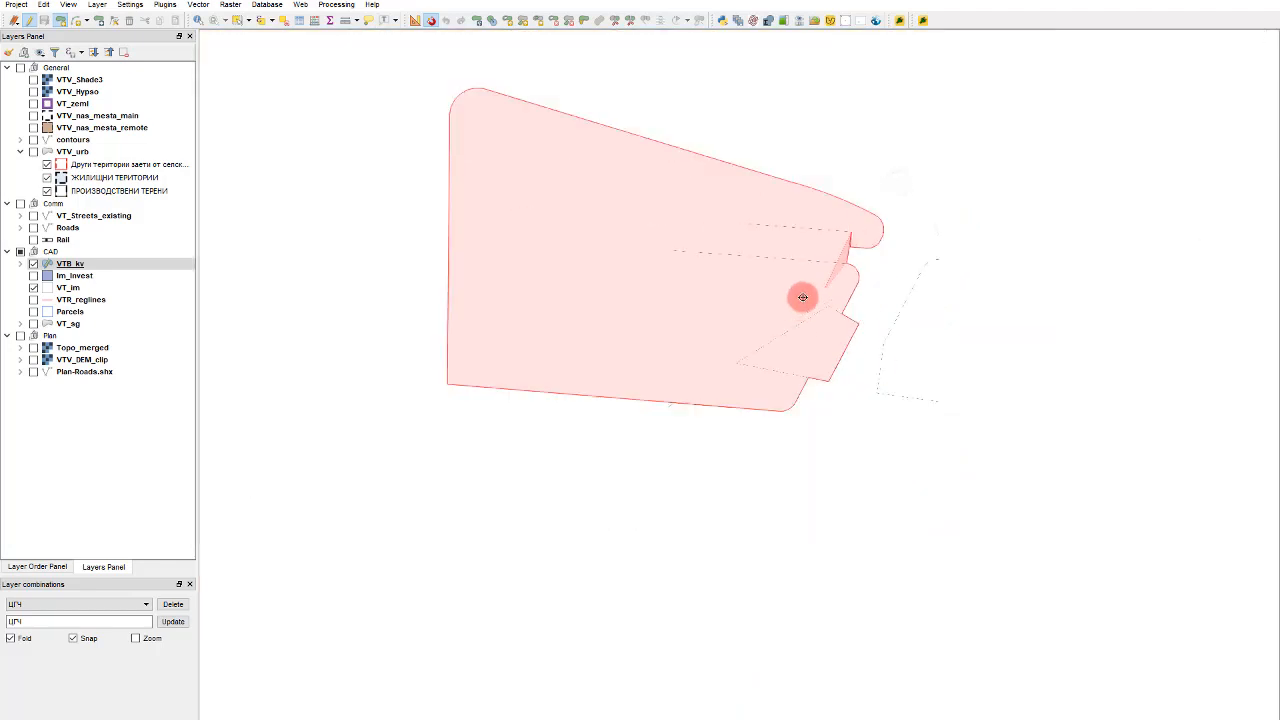
pyautogui.scroll(2, 843, 229)
pyautogui.rightClick(772, 476)
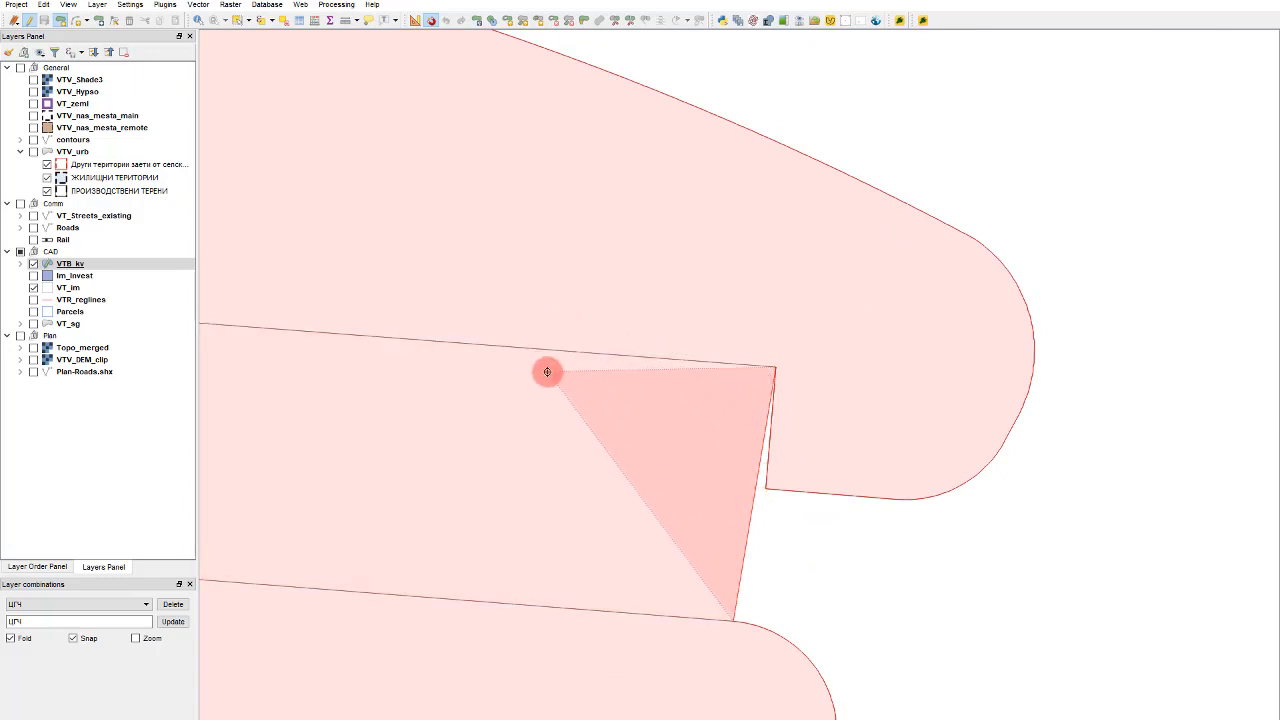
pyautogui.rightClick(520, 363)
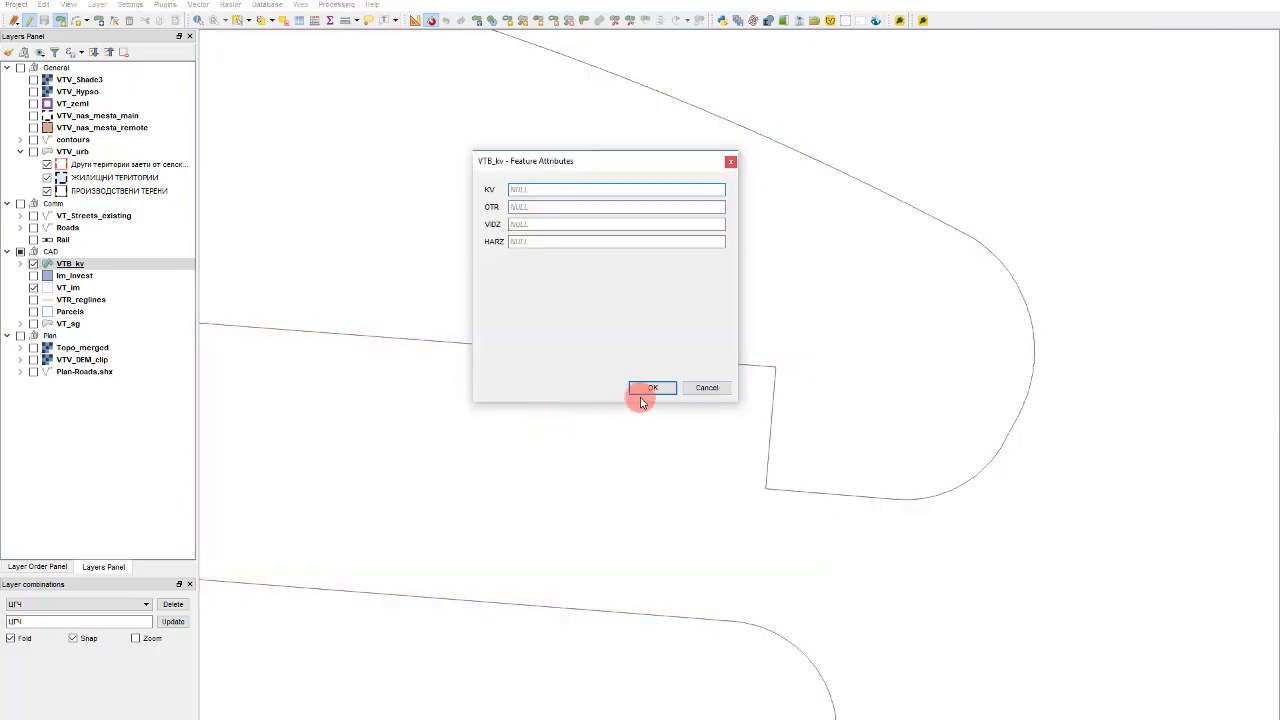
pyautogui.click(652, 388)
pyautogui.scroll(-3, 857, 271)
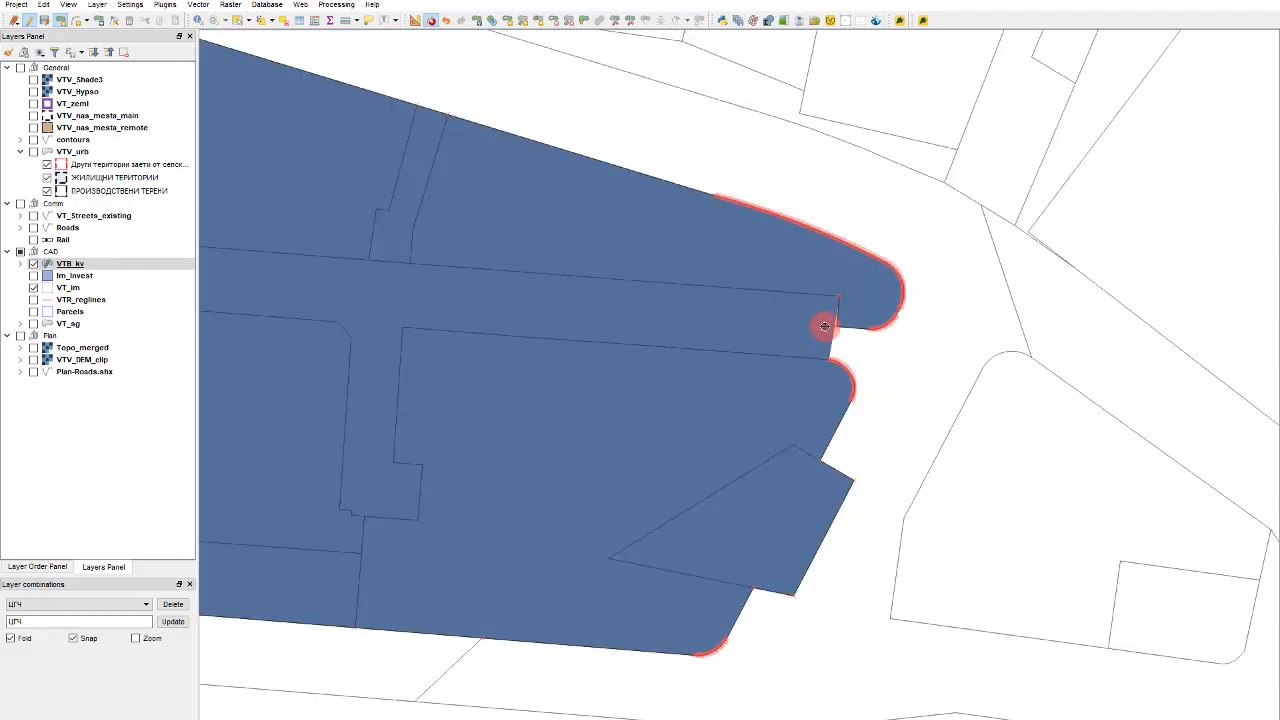
# Step: Examine the notch on the new polygon's eastern side and the categorized style of the VTB_kv layer
pyautogui.scroll(3, 825, 326)
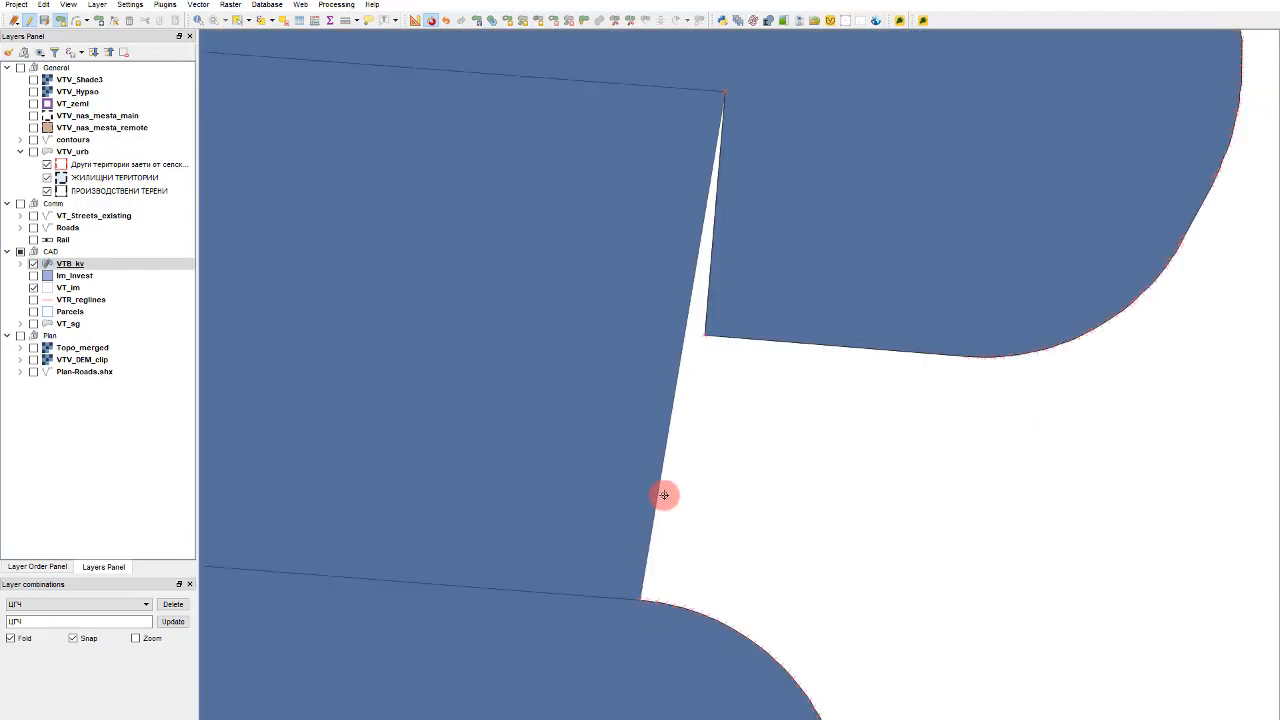
pyautogui.scroll(-5, 946, 483)
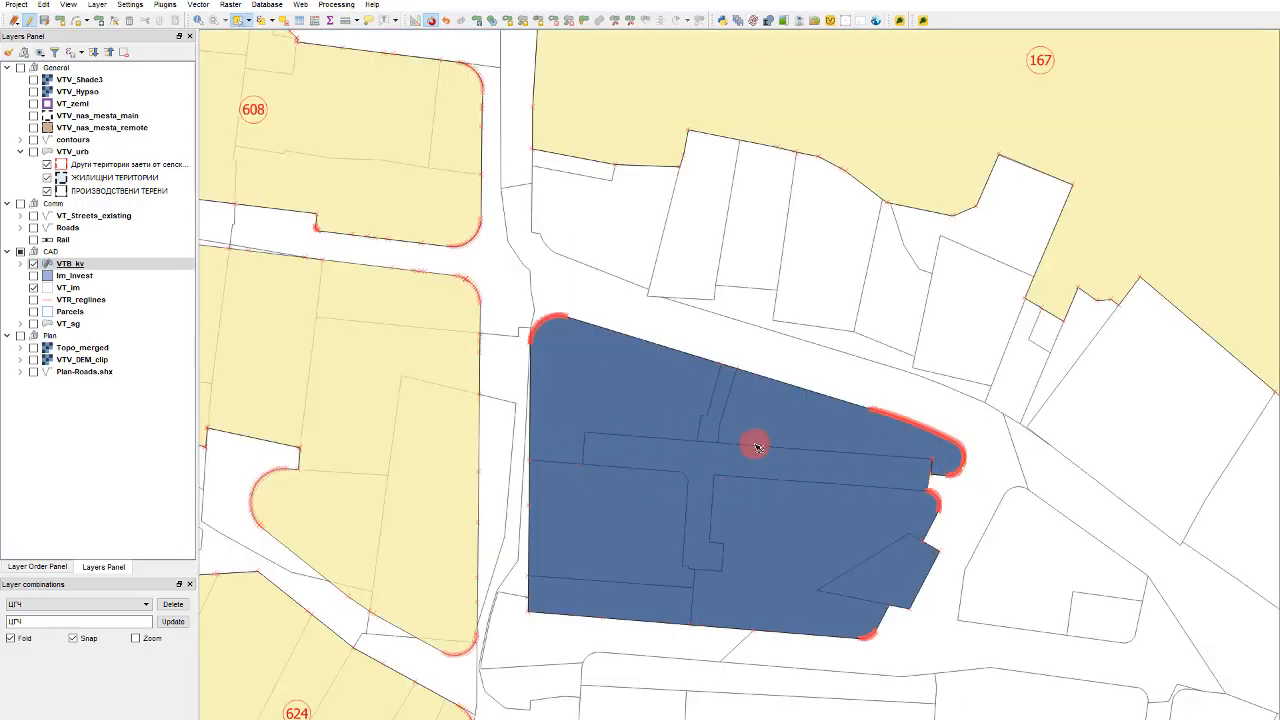
pyautogui.scroll(1, 948, 500)
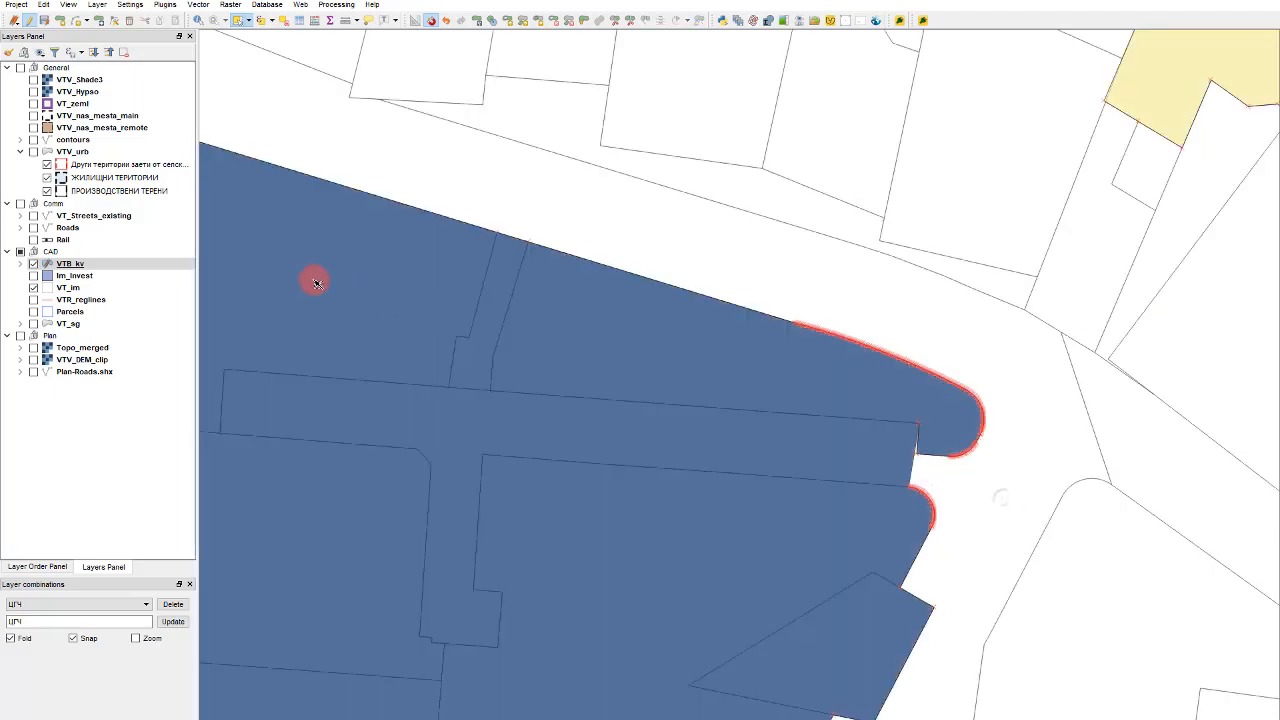
pyautogui.click(86, 265)
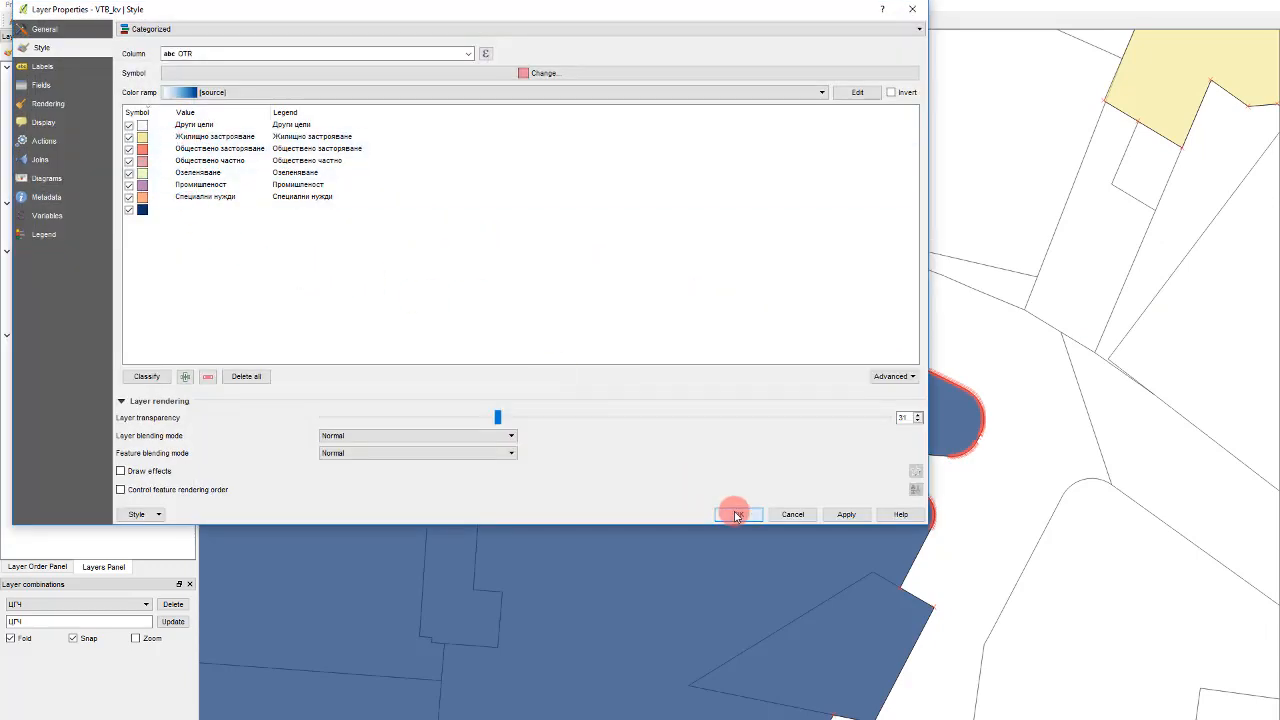
pyautogui.click(736, 515)
# Step: Set the project's selection color to light yellow #feef9f with 70% opacity
pyautogui.click(22, 6)
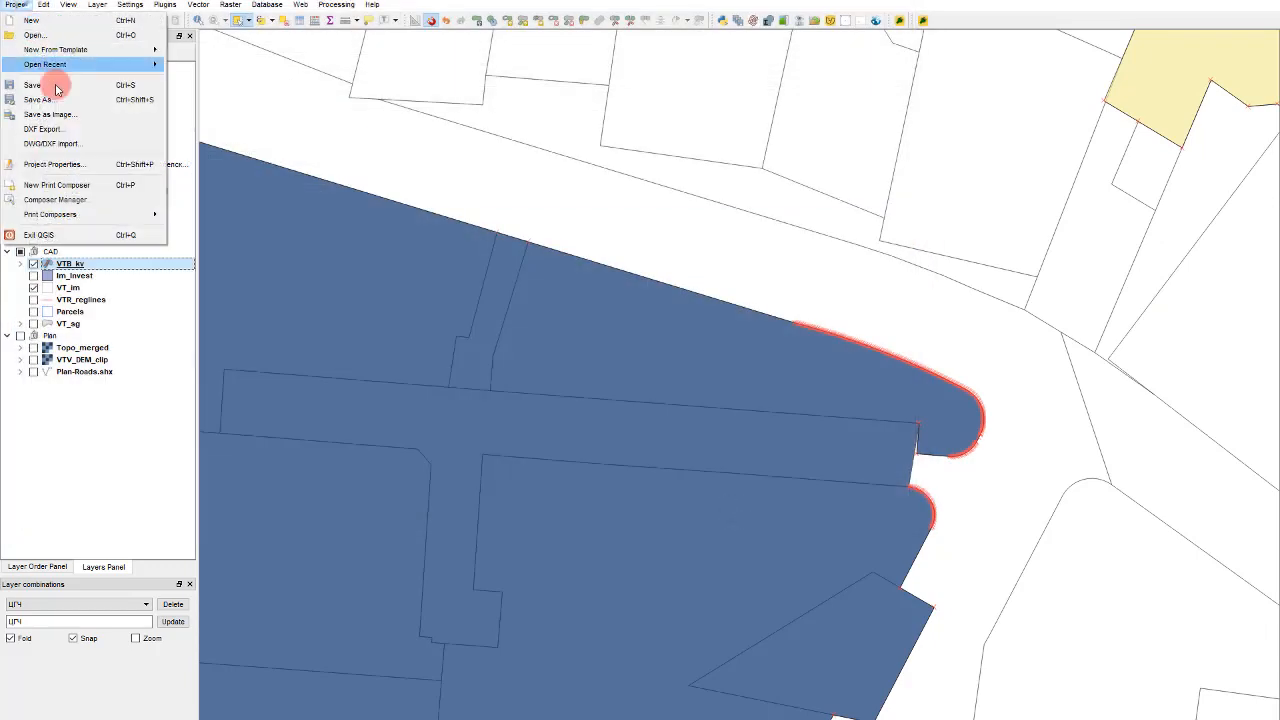
pyautogui.click(75, 170)
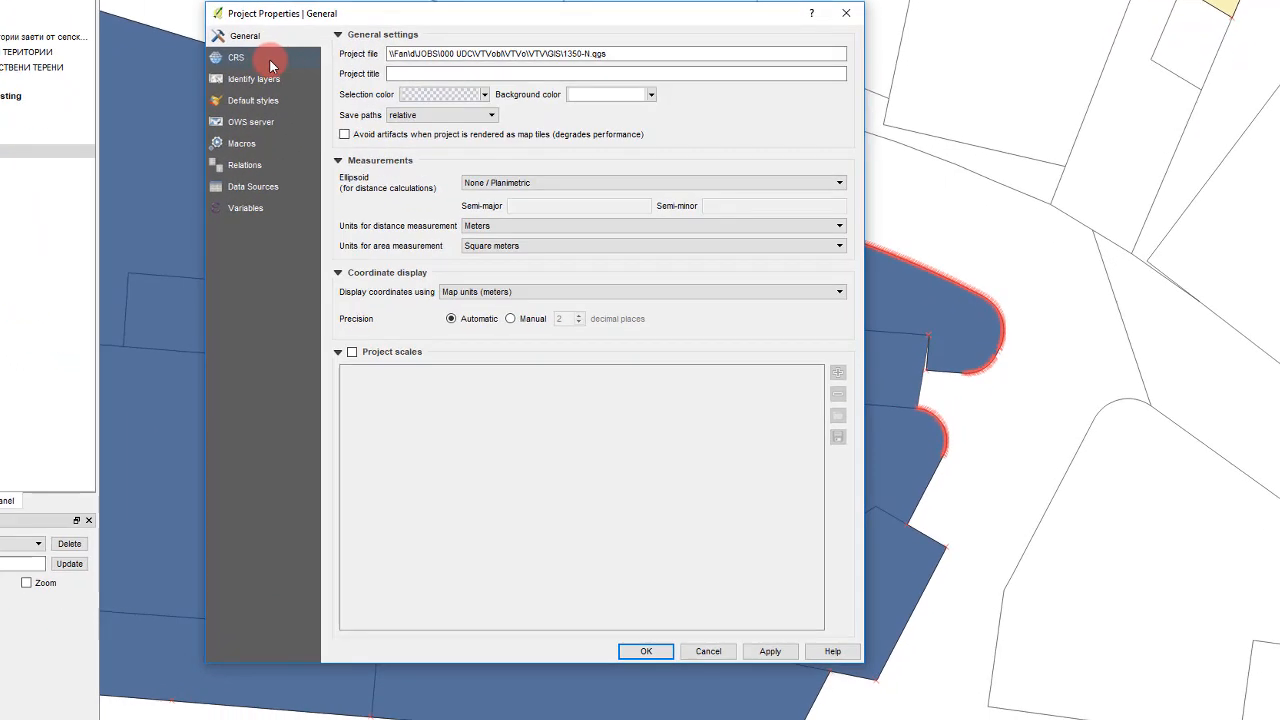
pyautogui.click(449, 95)
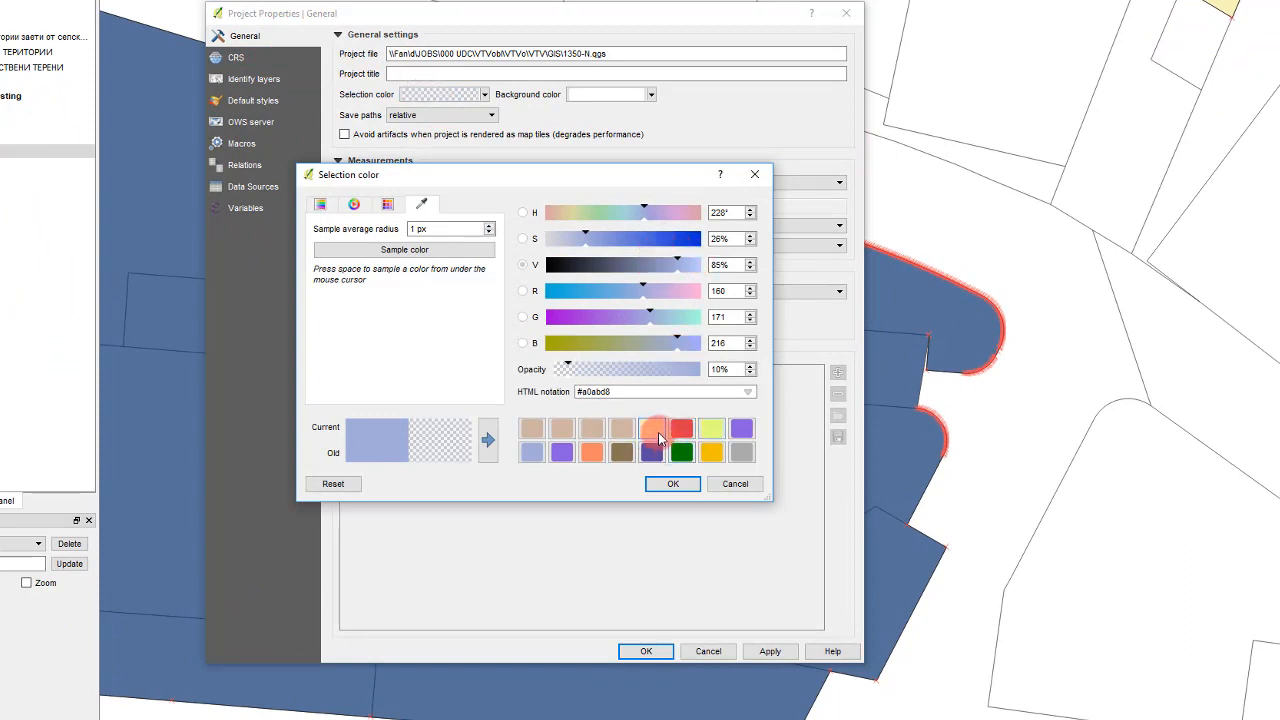
pyautogui.click(653, 430)
pyautogui.click(706, 264)
pyautogui.click(737, 369)
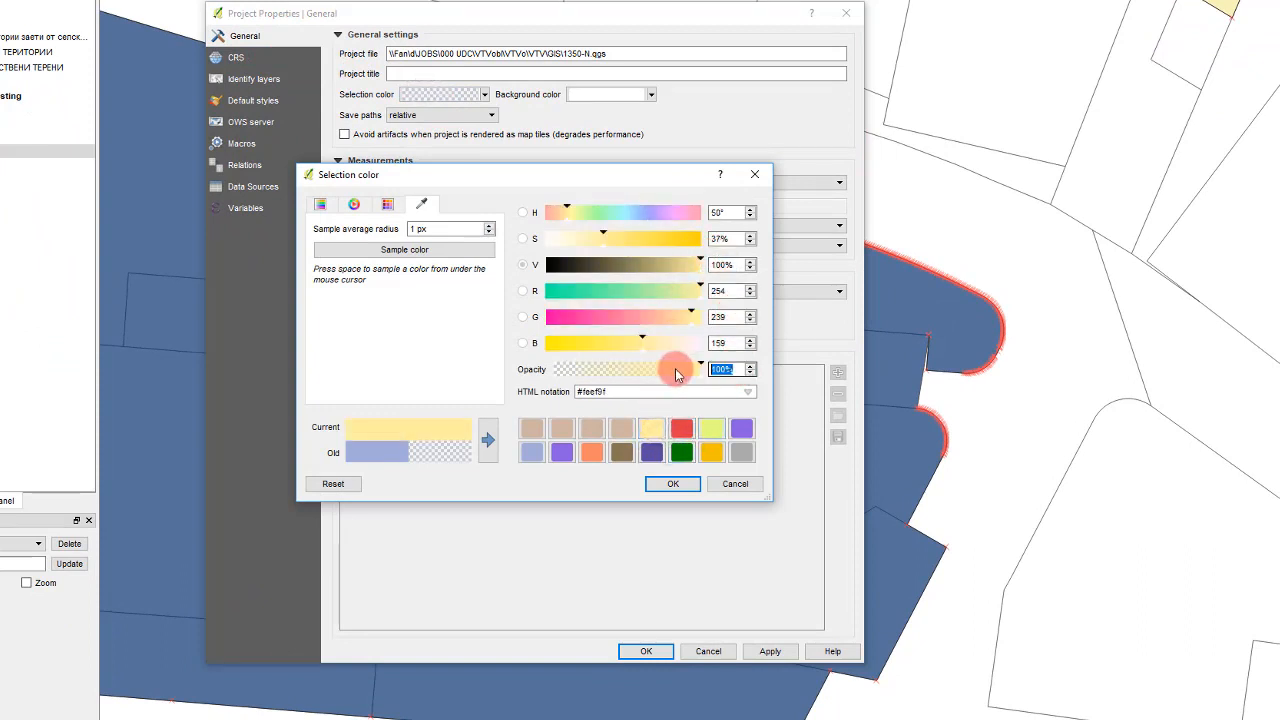
pyautogui.write('70')
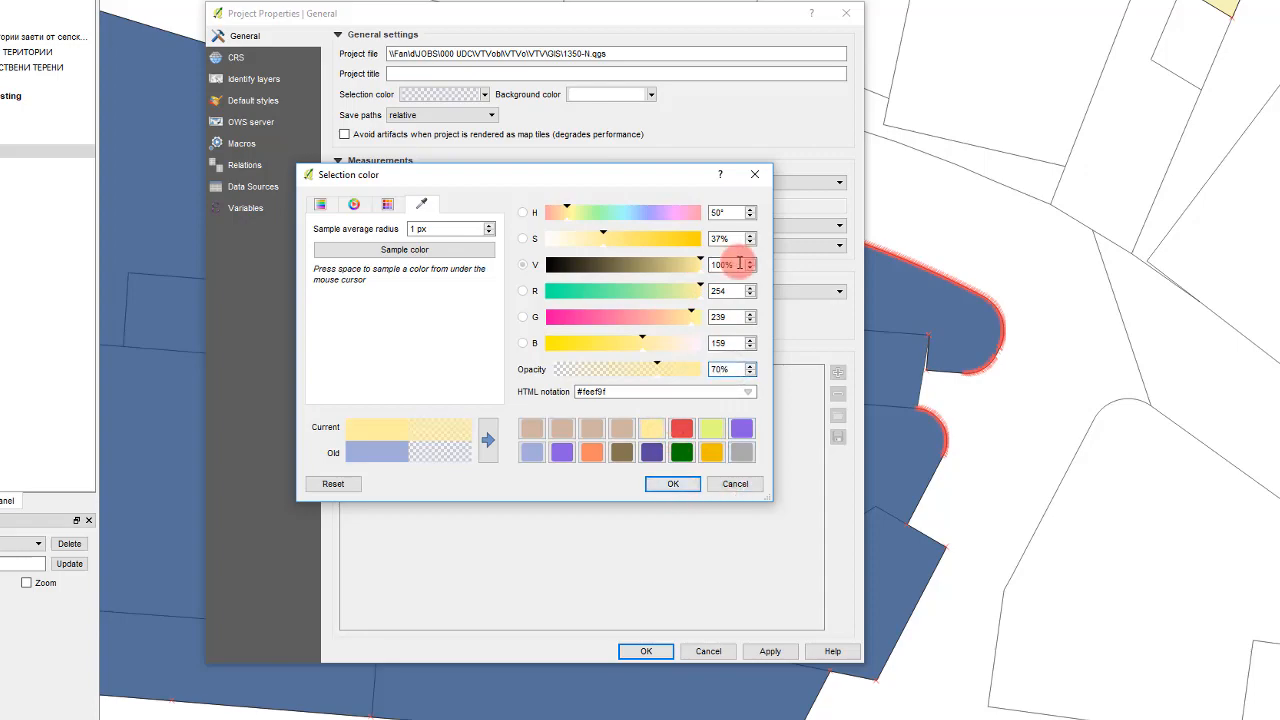
pyautogui.click(673, 483)
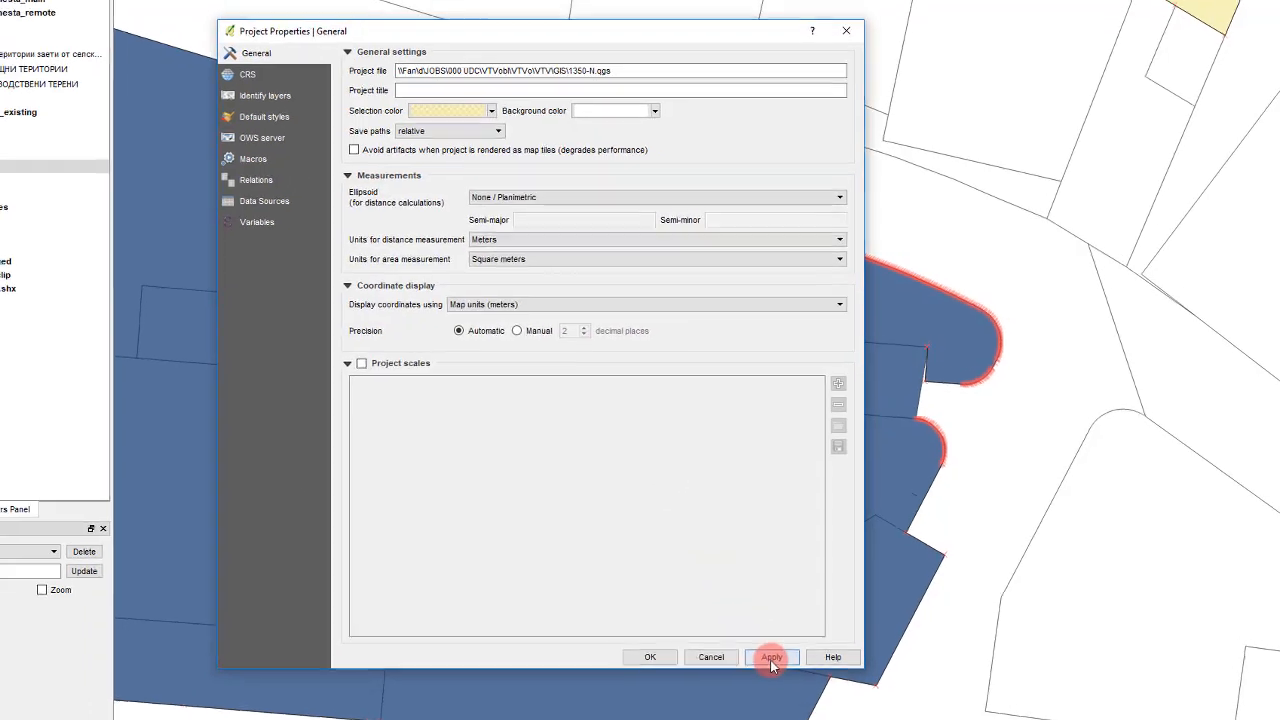
pyautogui.click(650, 657)
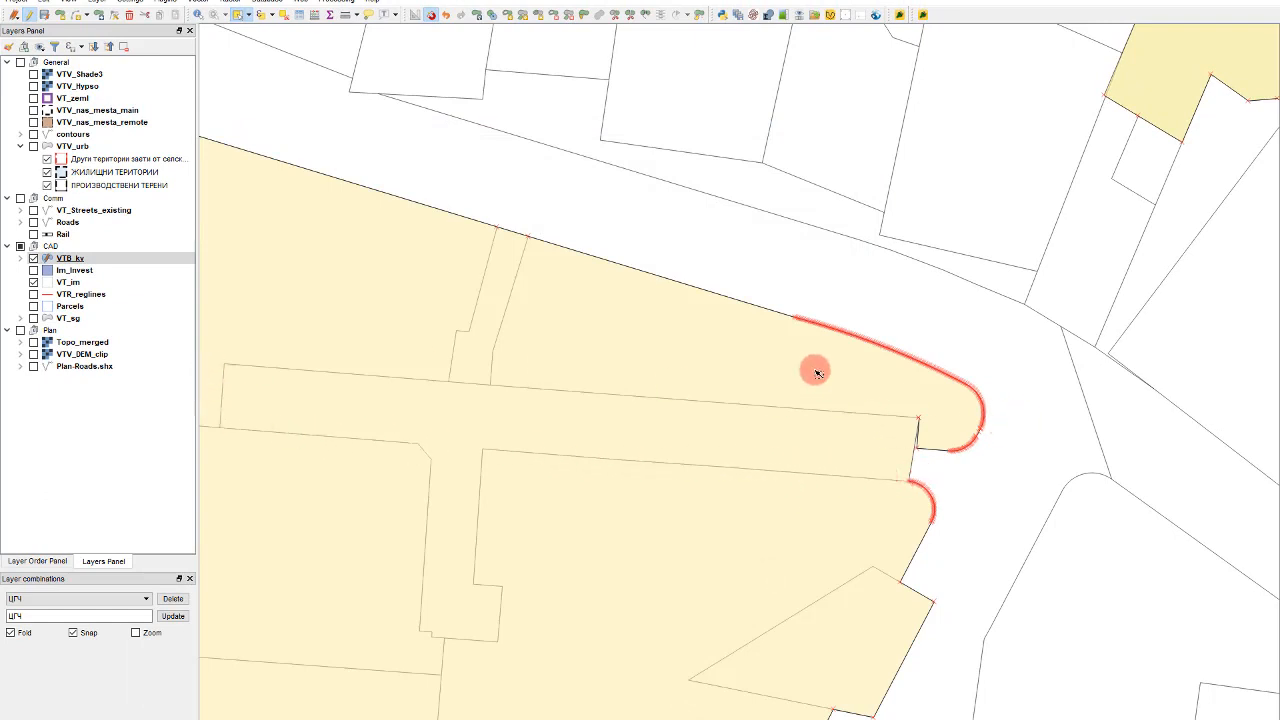
# Step: Display the new block polygon's vertices for editing with the Node tool
pyautogui.scroll(2, 915, 432)
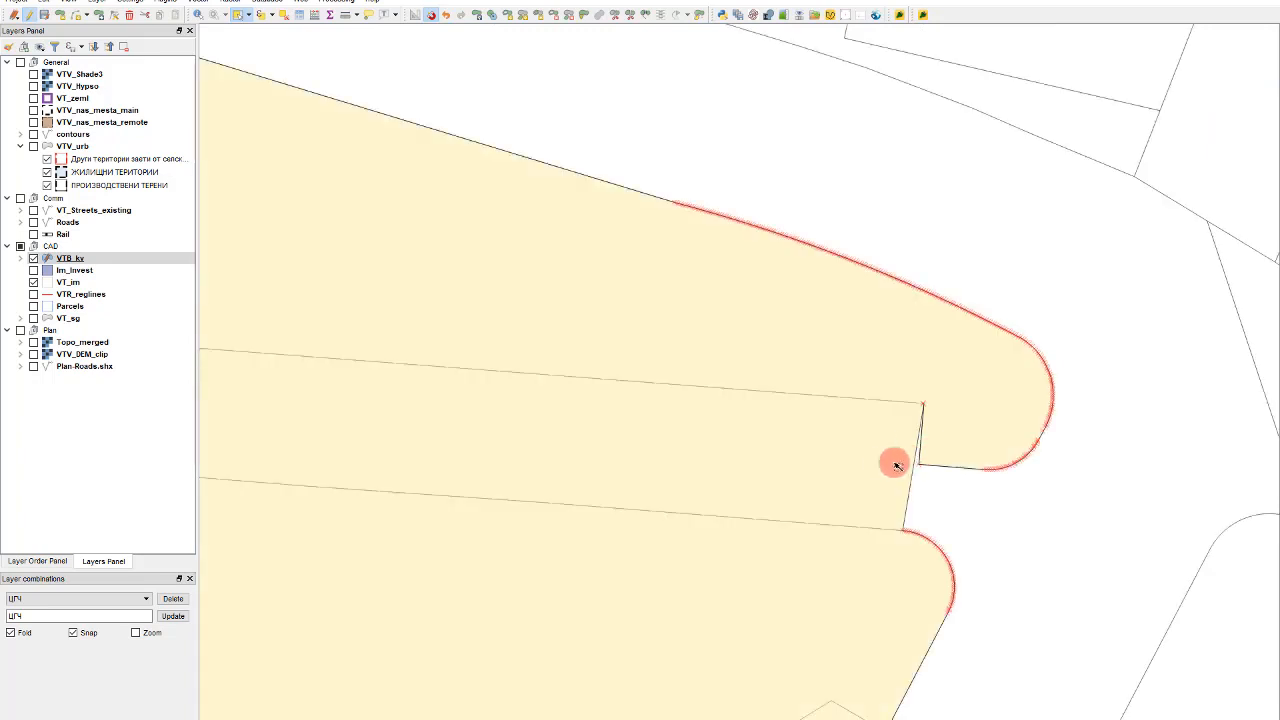
pyautogui.scroll(-2, 935, 445)
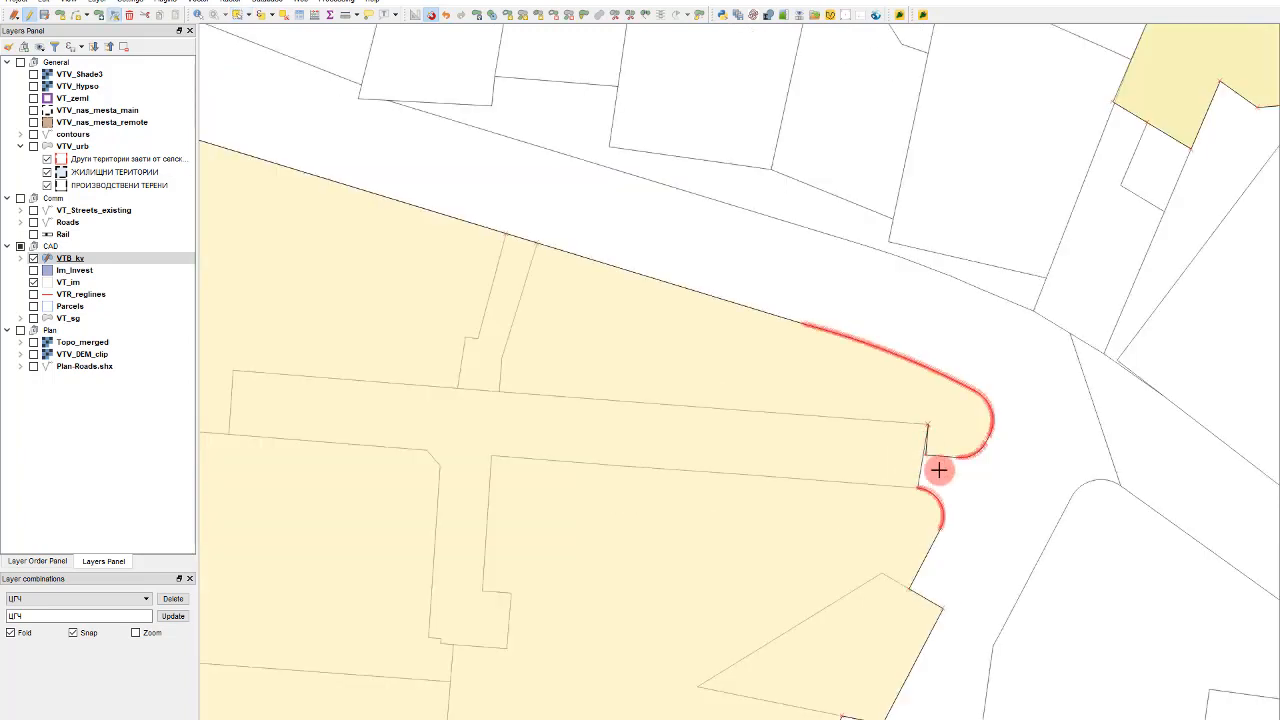
pyautogui.click(919, 463)
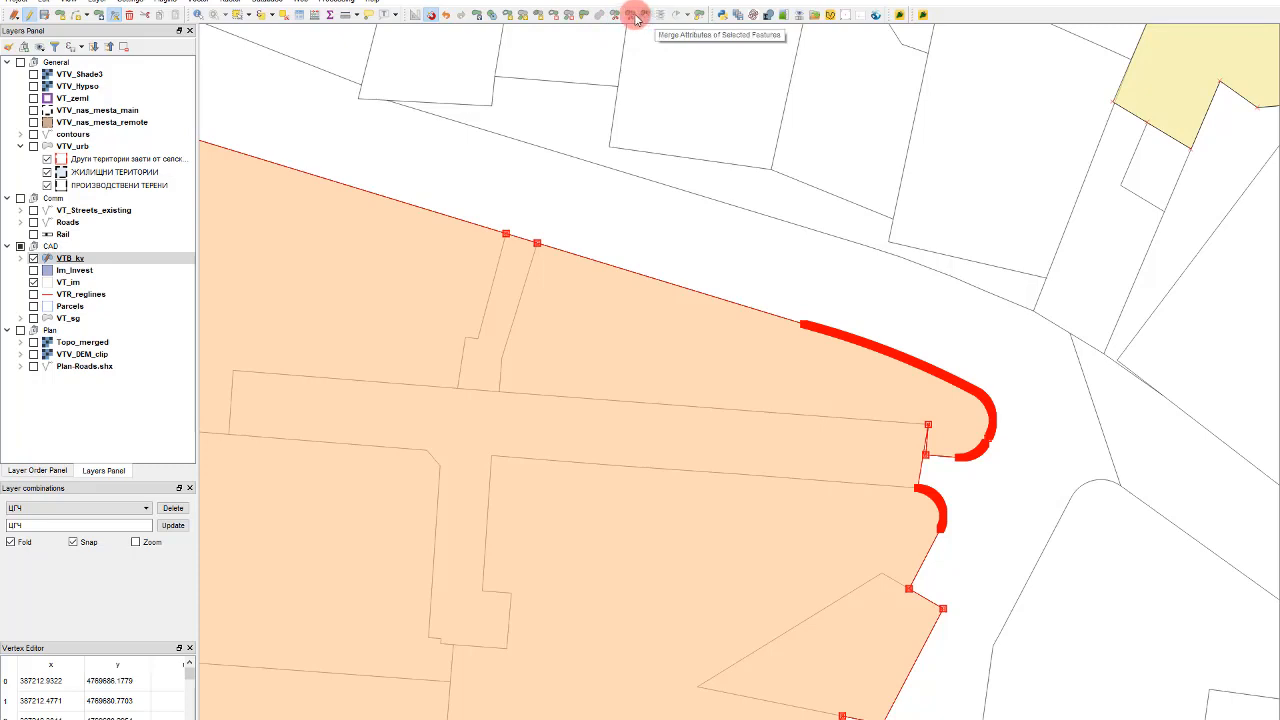
pyautogui.click(118, 18)
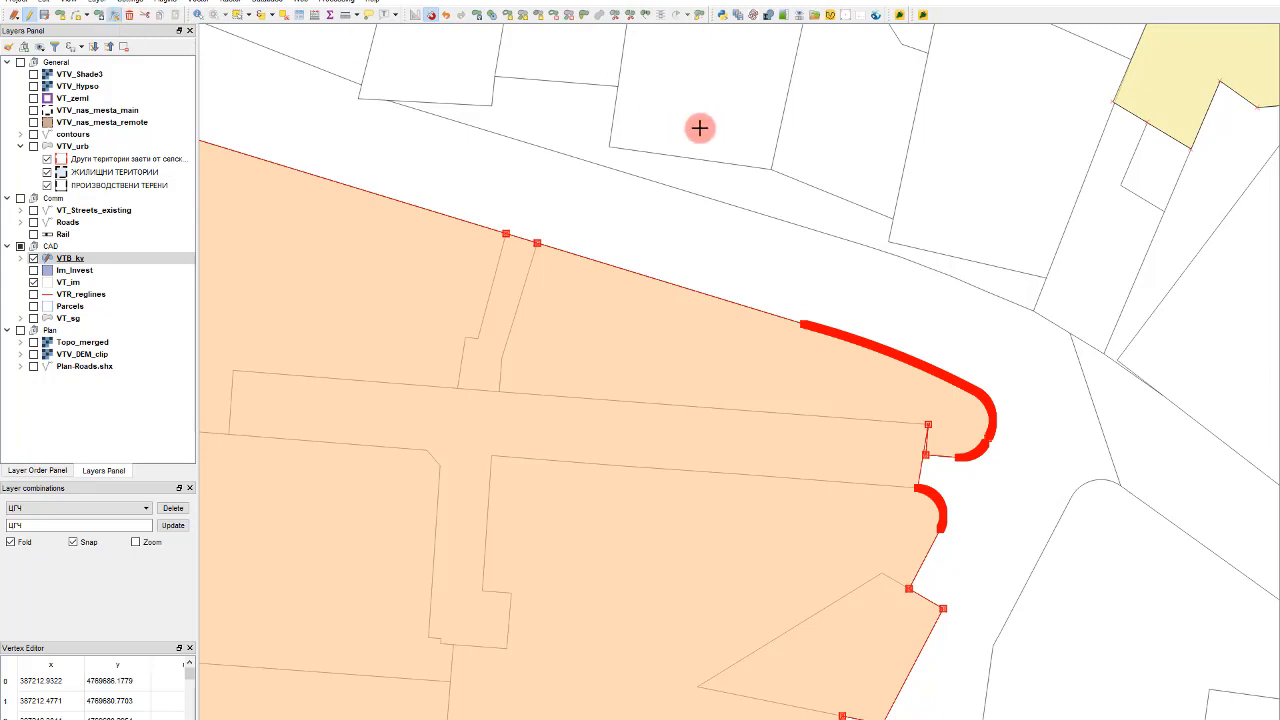
# Step: Insert a vertex on the polygon's edge at the eastern notch and move it west to the southern parcel's northwest corner
pyautogui.scroll(2, 922, 469)
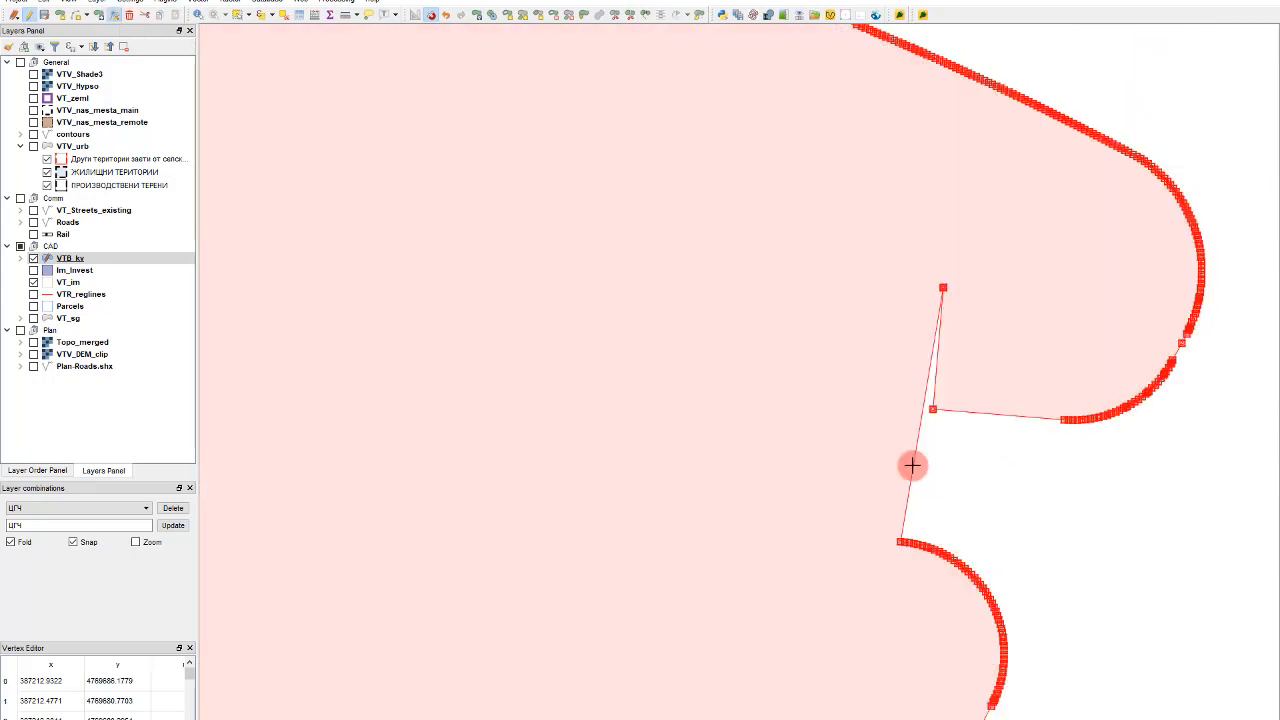
pyautogui.scroll(-1, 924, 456)
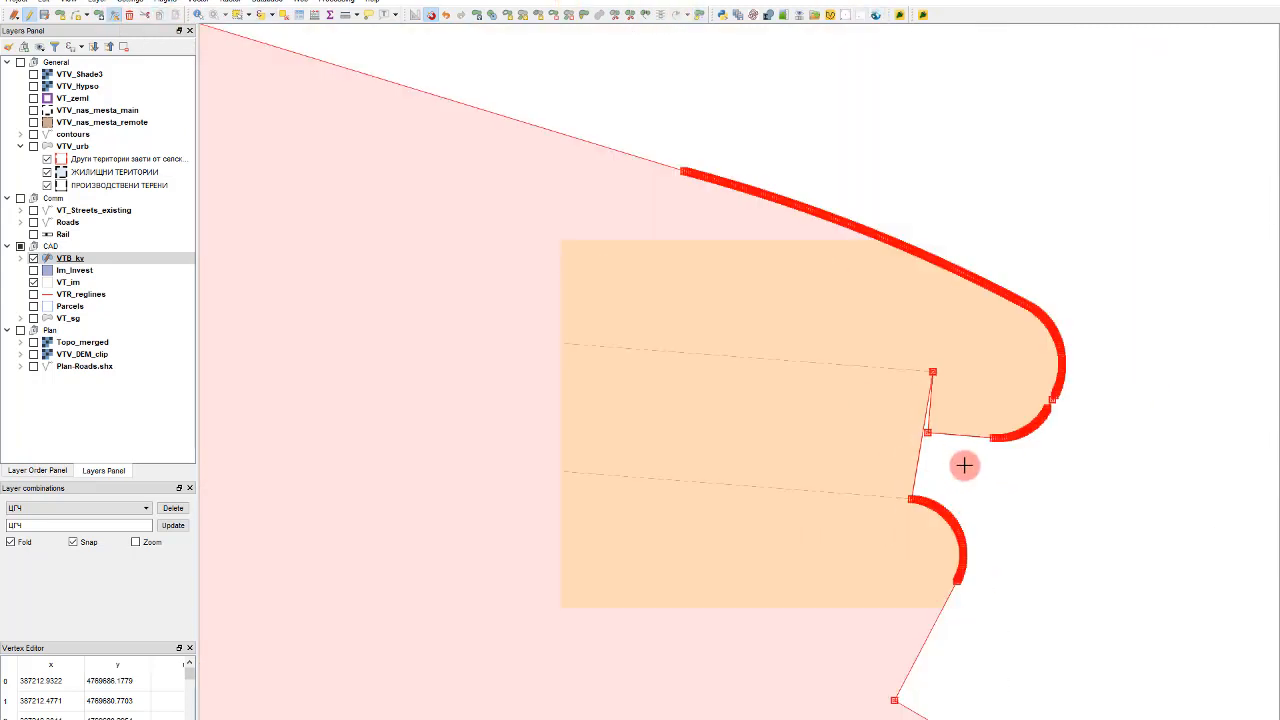
pyautogui.click(918, 450)
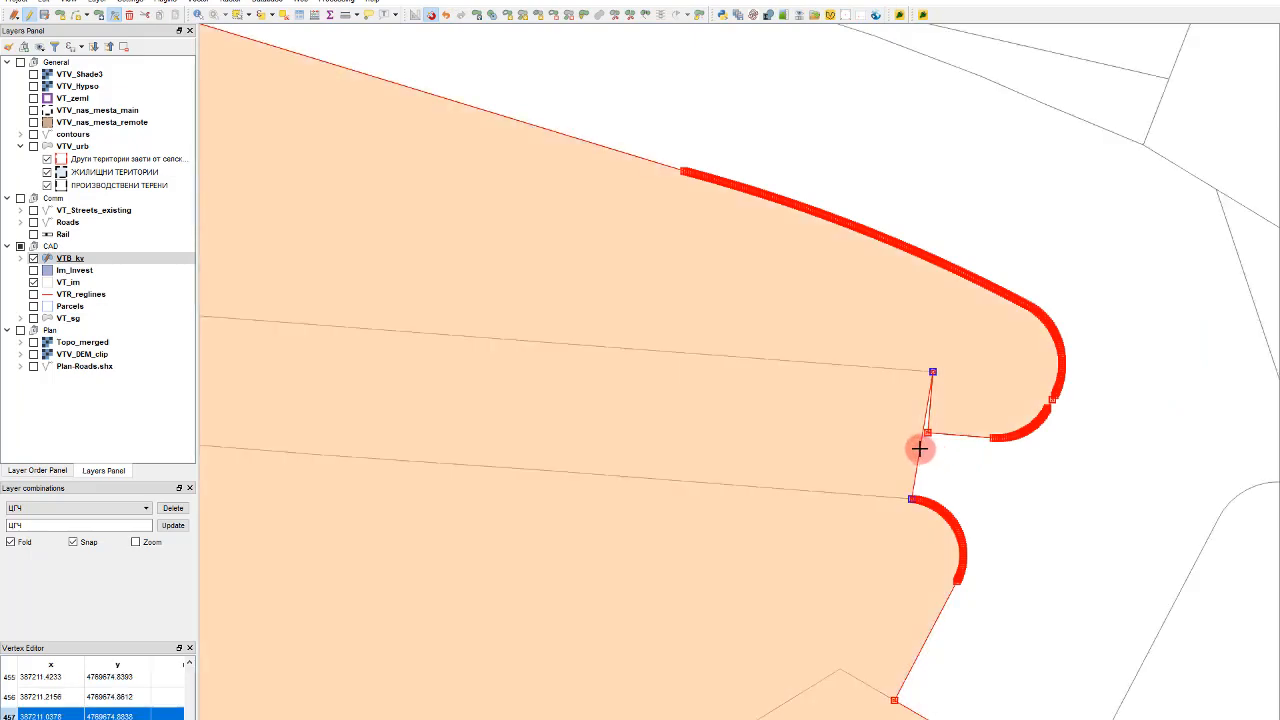
pyautogui.doubleClick(920, 449)
pyautogui.moveTo(920, 449); pyautogui.dragTo(344, 446)
pyautogui.scroll(-1, 748, 396)
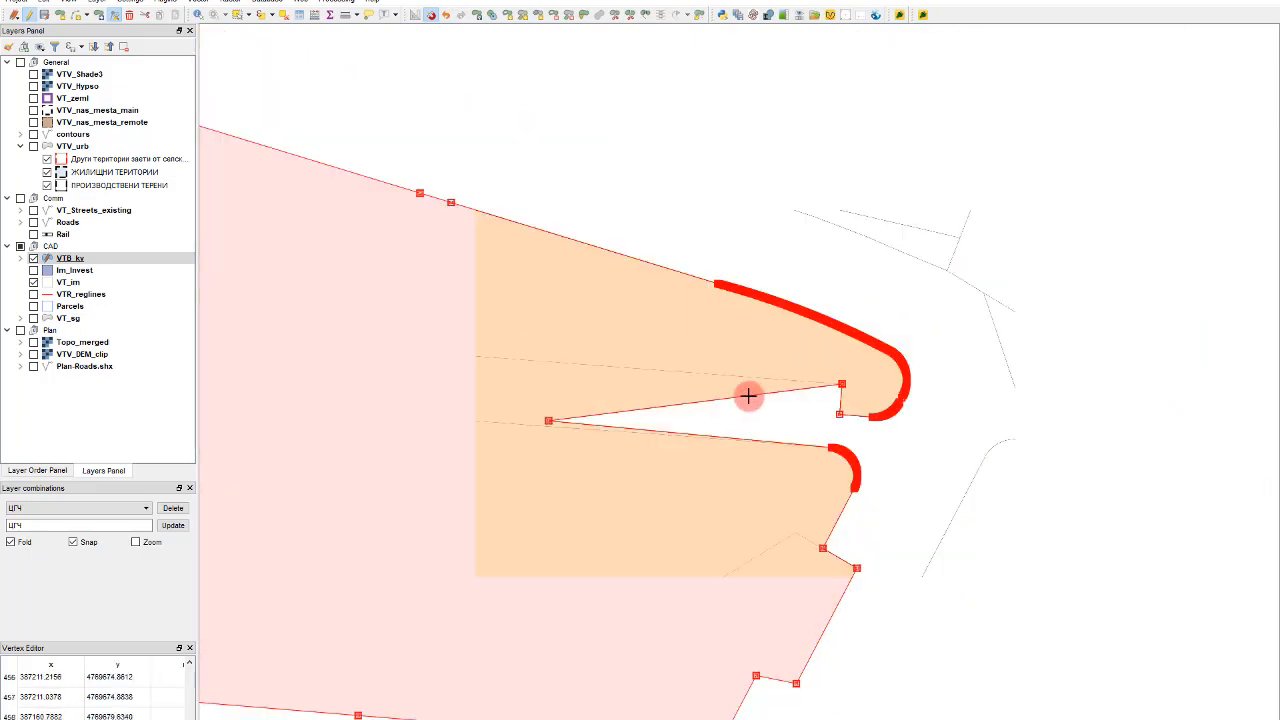
pyautogui.scroll(-1, 748, 396)
pyautogui.scroll(2, 642, 408)
pyautogui.moveTo(669, 402); pyautogui.dragTo(390, 393)
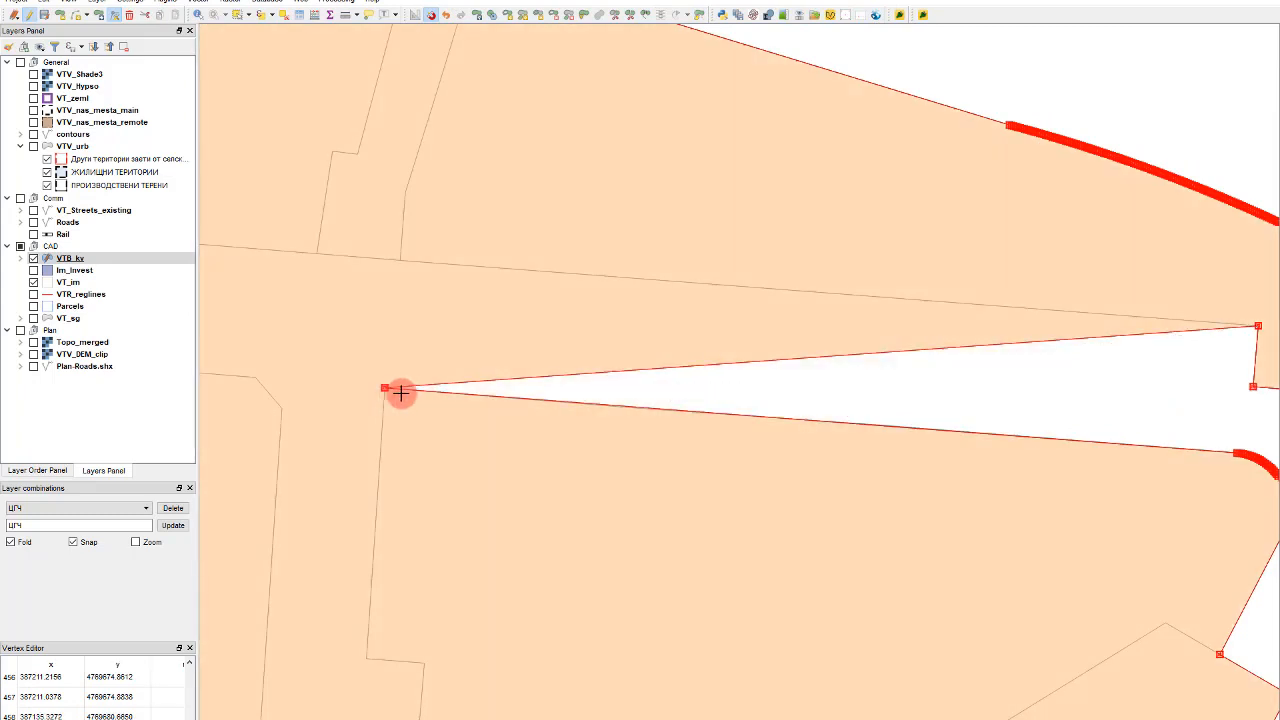
# Step: Add a vertex on the cutout's southern edge and another moved to the parcel corner on the strip's northern line
pyautogui.doubleClick(455, 393)
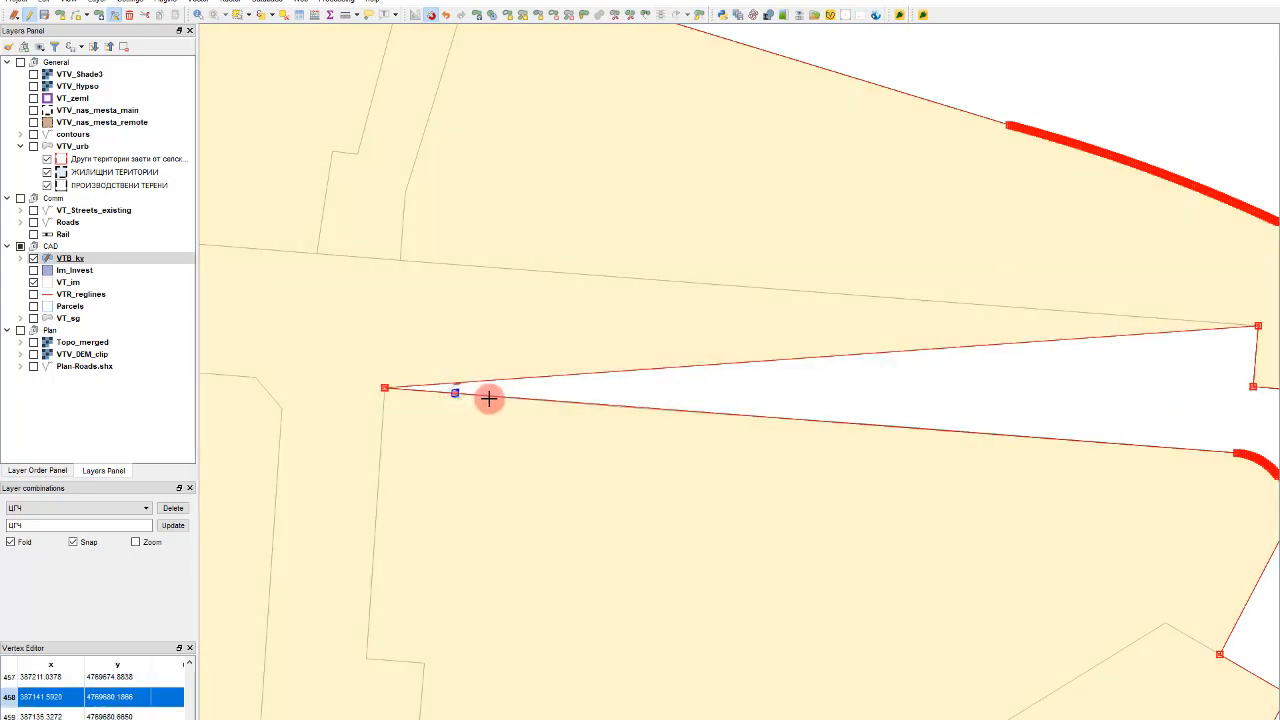
pyautogui.click(494, 394)
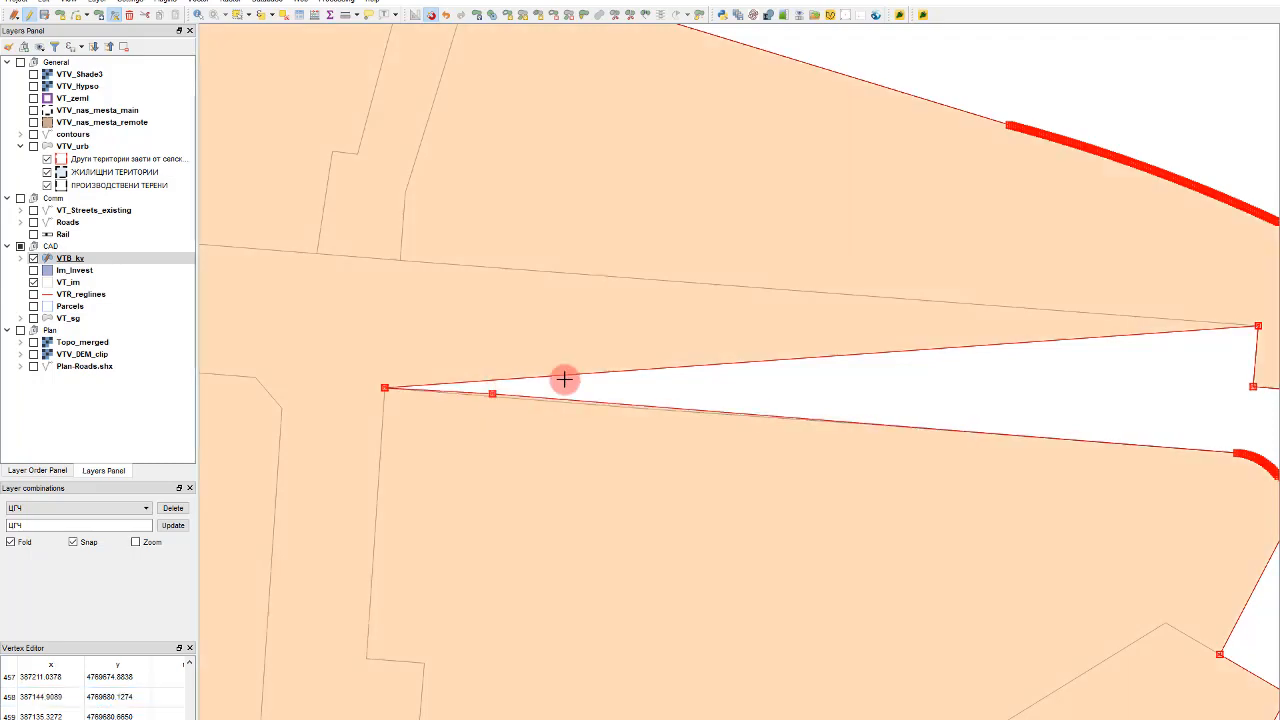
pyautogui.doubleClick(507, 380)
pyautogui.moveTo(507, 379); pyautogui.dragTo(401, 261)
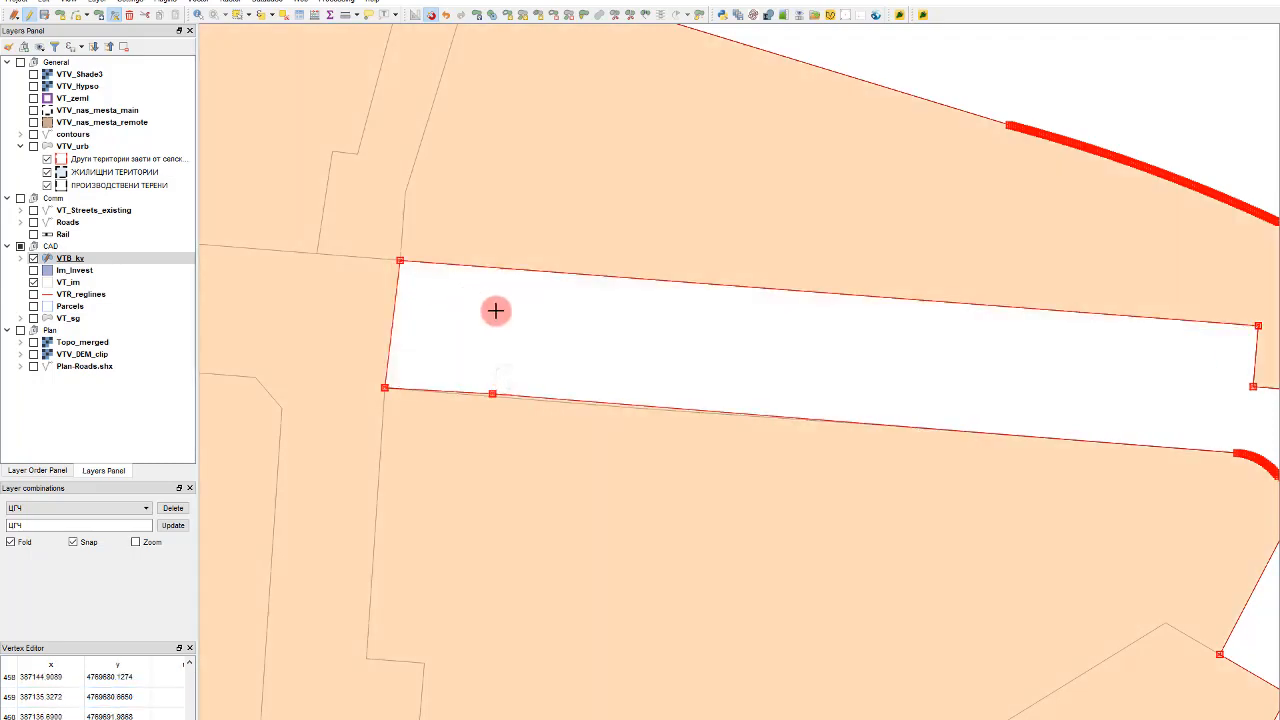
pyautogui.scroll(-2, 507, 307)
pyautogui.scroll(2, 584, 289)
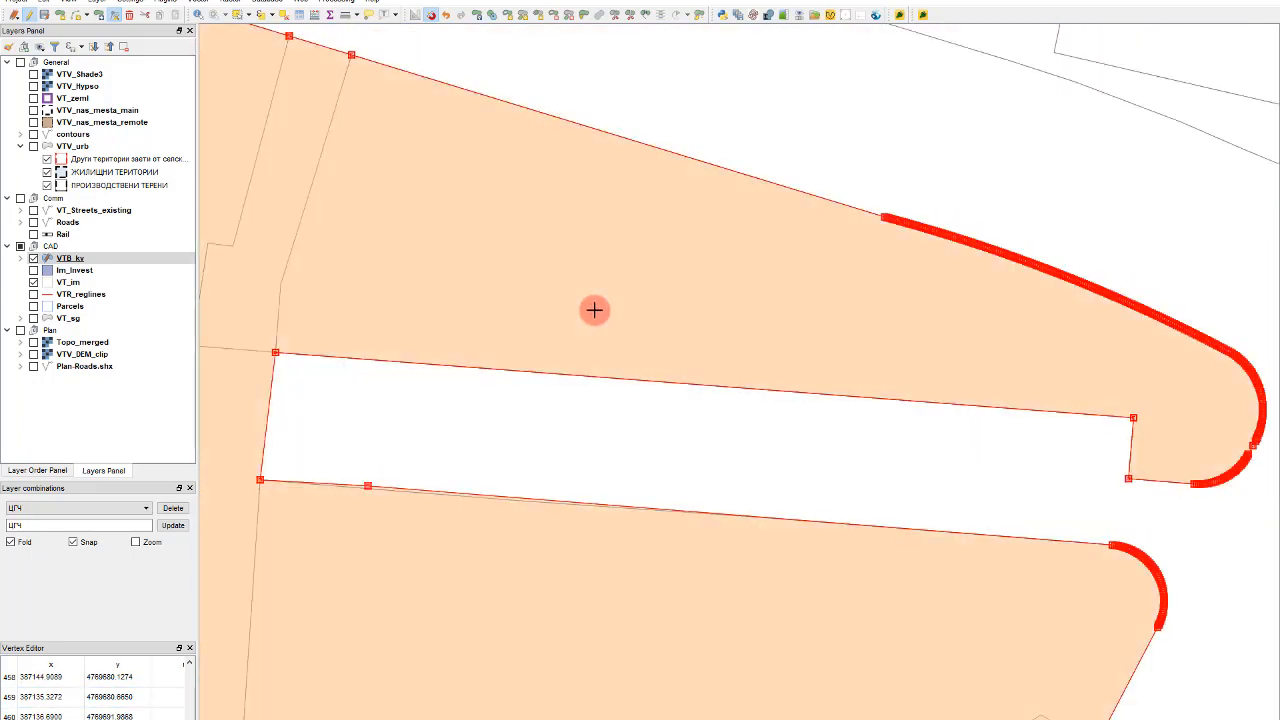
# Step: Undo the vertex edits that cut the strip out of the block polygon
pyautogui.hotkey('ctrl', 'z')
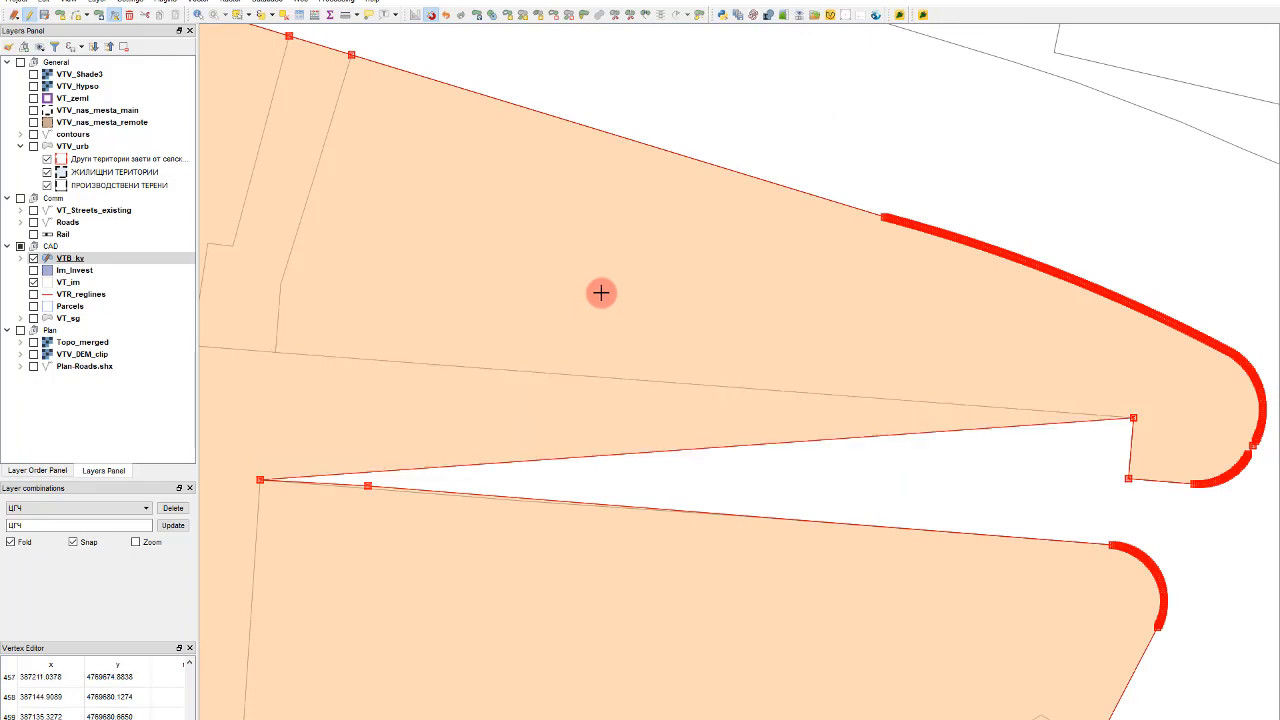
pyautogui.hotkey('ctrl', 'z')
pyautogui.hotkey('ctrl', 'z')
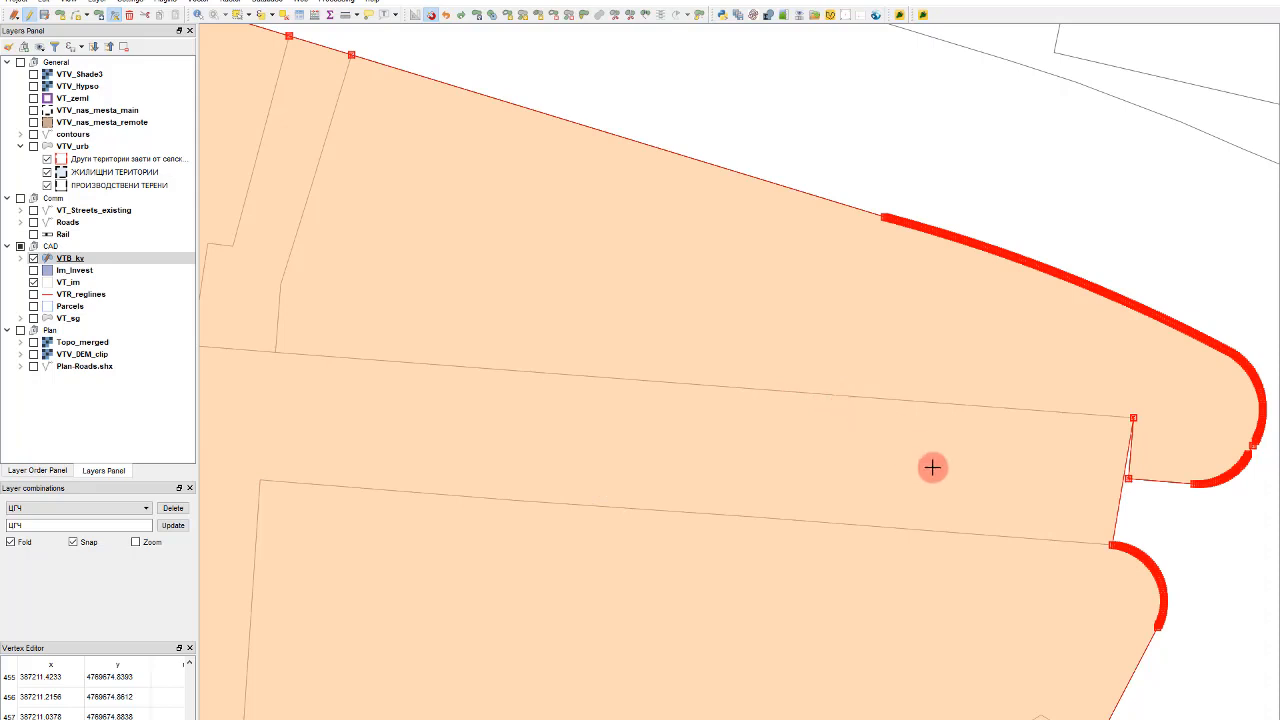
# Step: Start a Split Features line in the open area east of the block and snap its second point to the strip's southeast corner
pyautogui.scroll(2, 1112, 542)
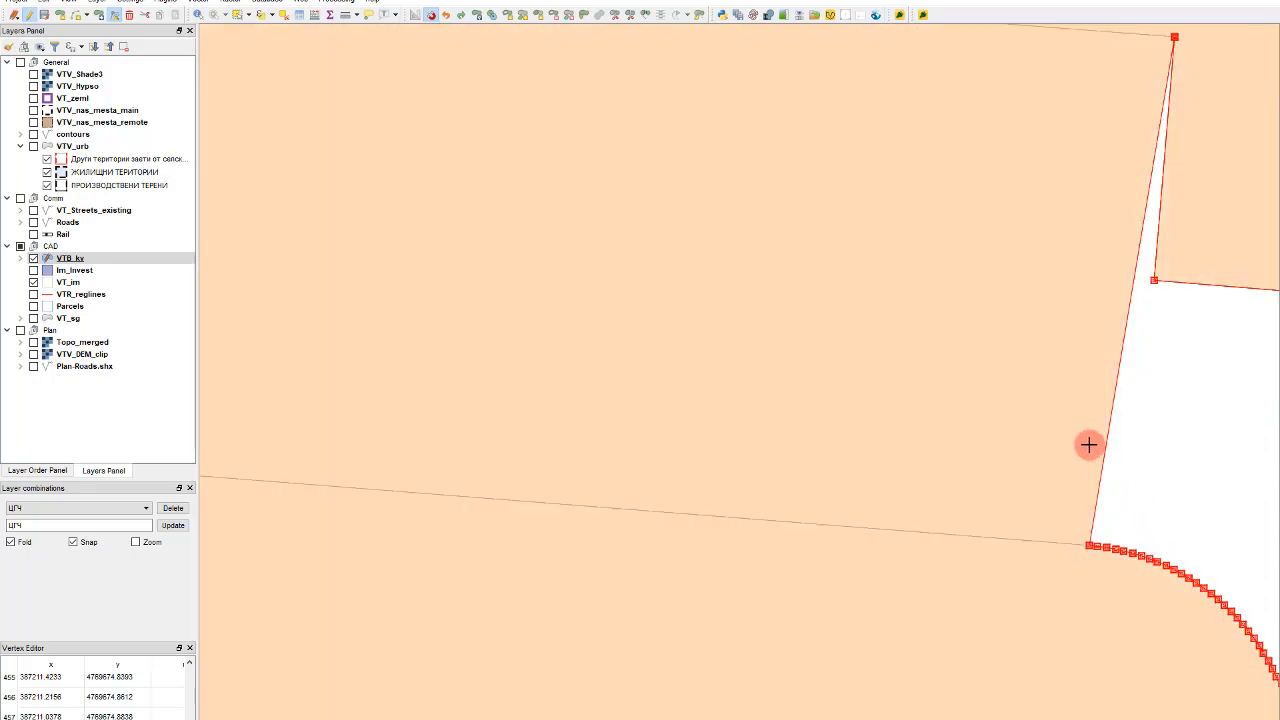
pyautogui.click(1149, 476)
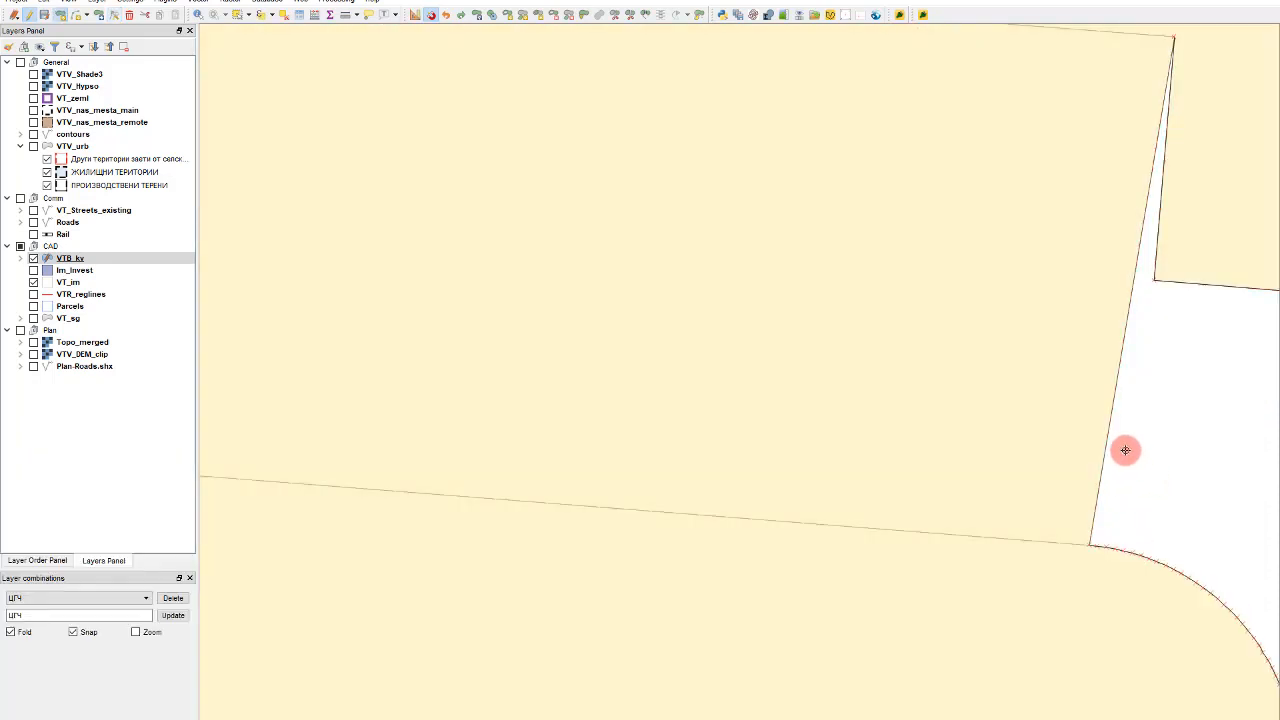
pyautogui.scroll(-2, 925, 401)
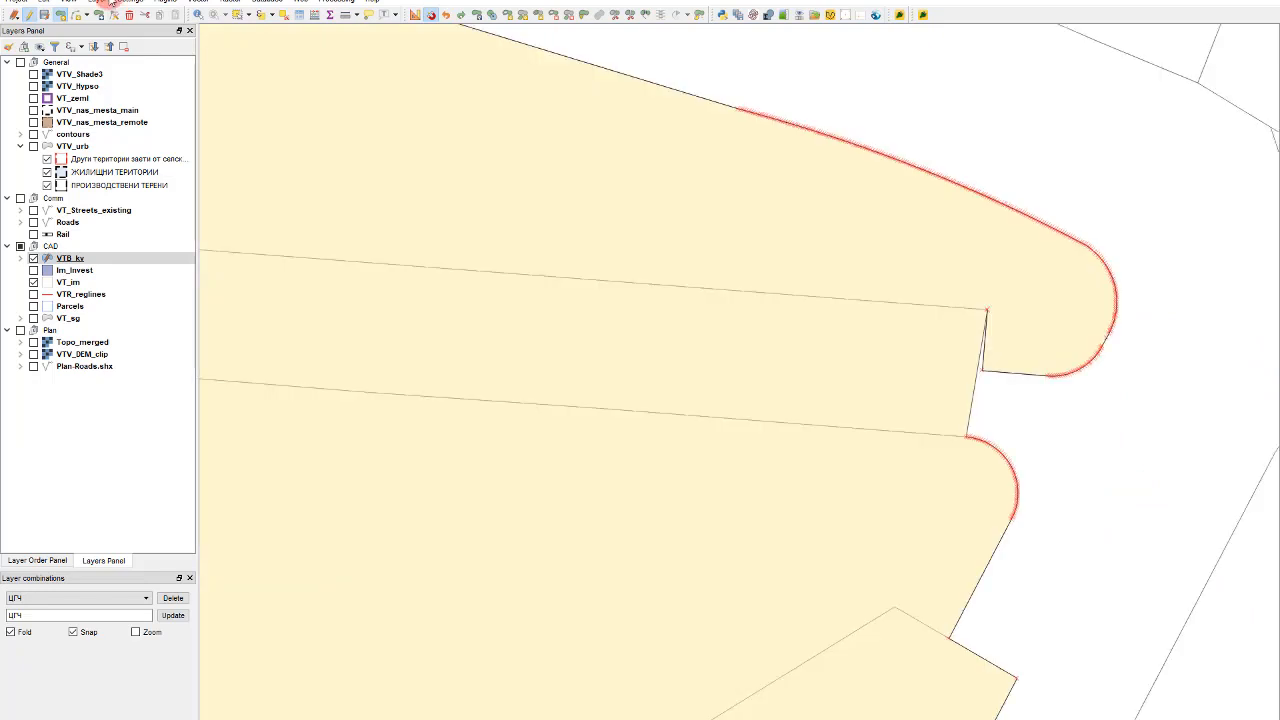
pyautogui.click(238, 13)
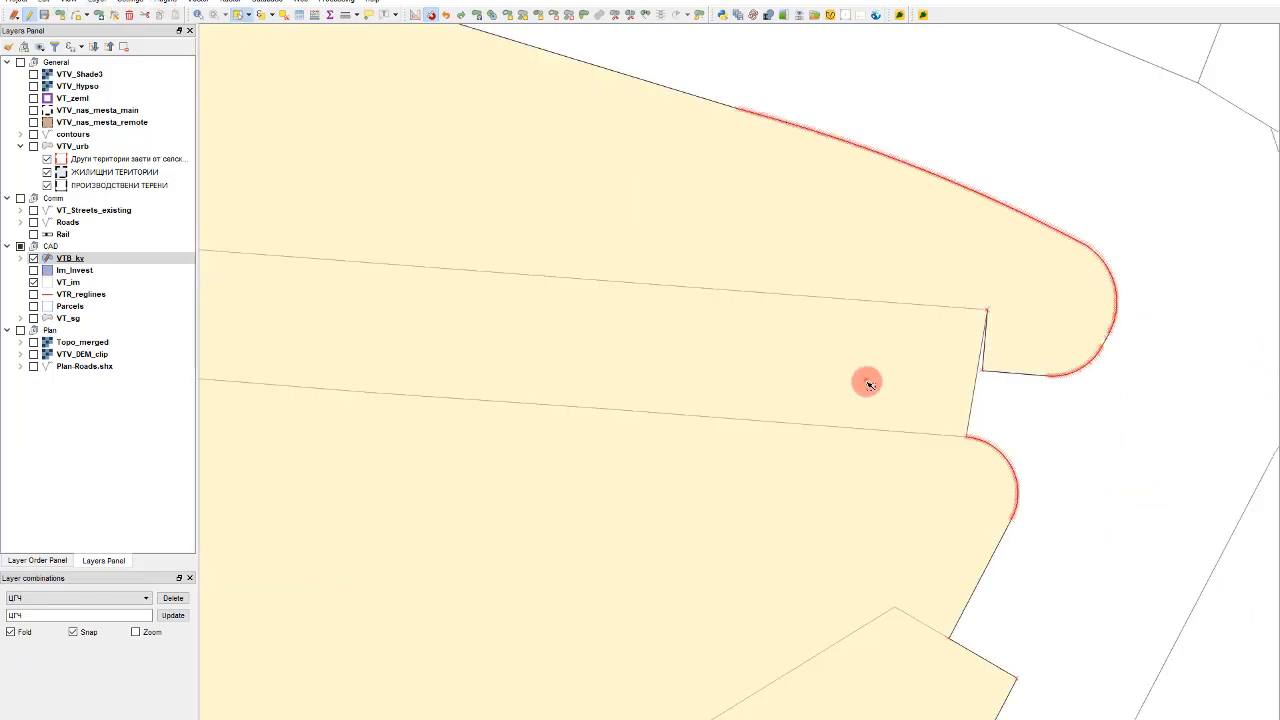
pyautogui.click(430, 14)
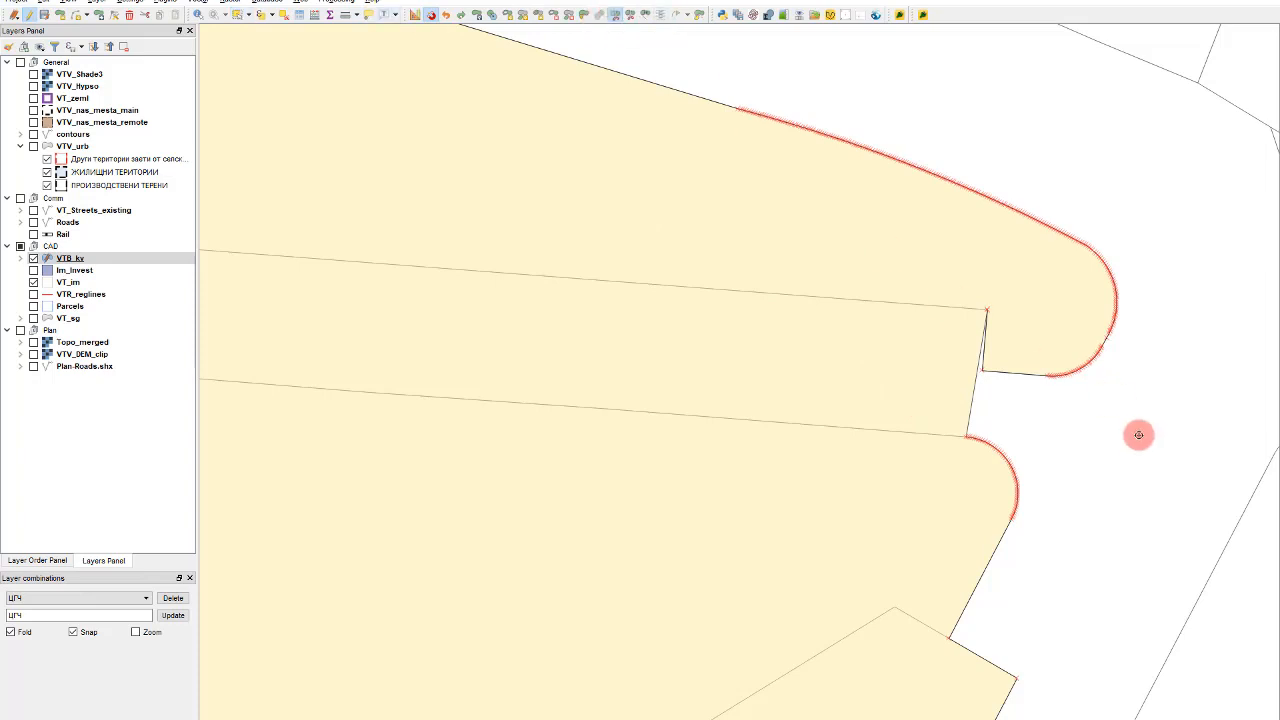
pyautogui.click(1053, 414)
pyautogui.scroll(3, 980, 424)
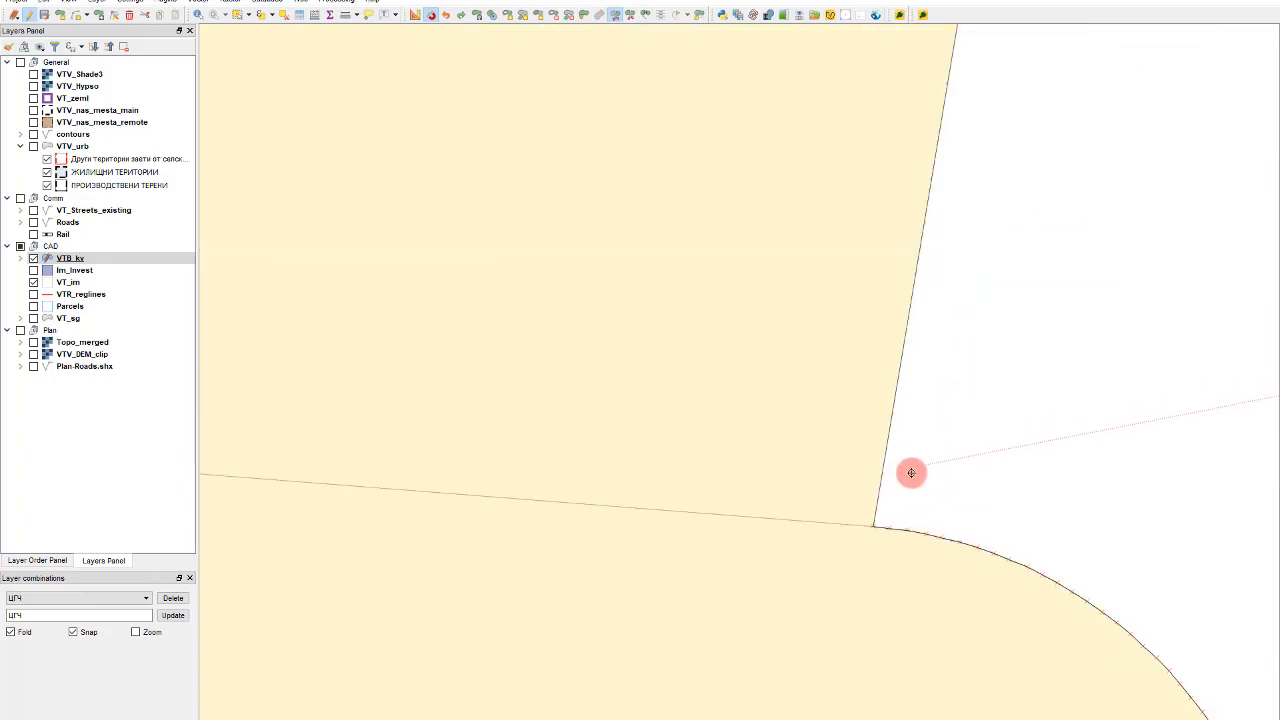
pyautogui.click(877, 522)
pyautogui.scroll(-3, 823, 491)
pyautogui.scroll(3, 823, 491)
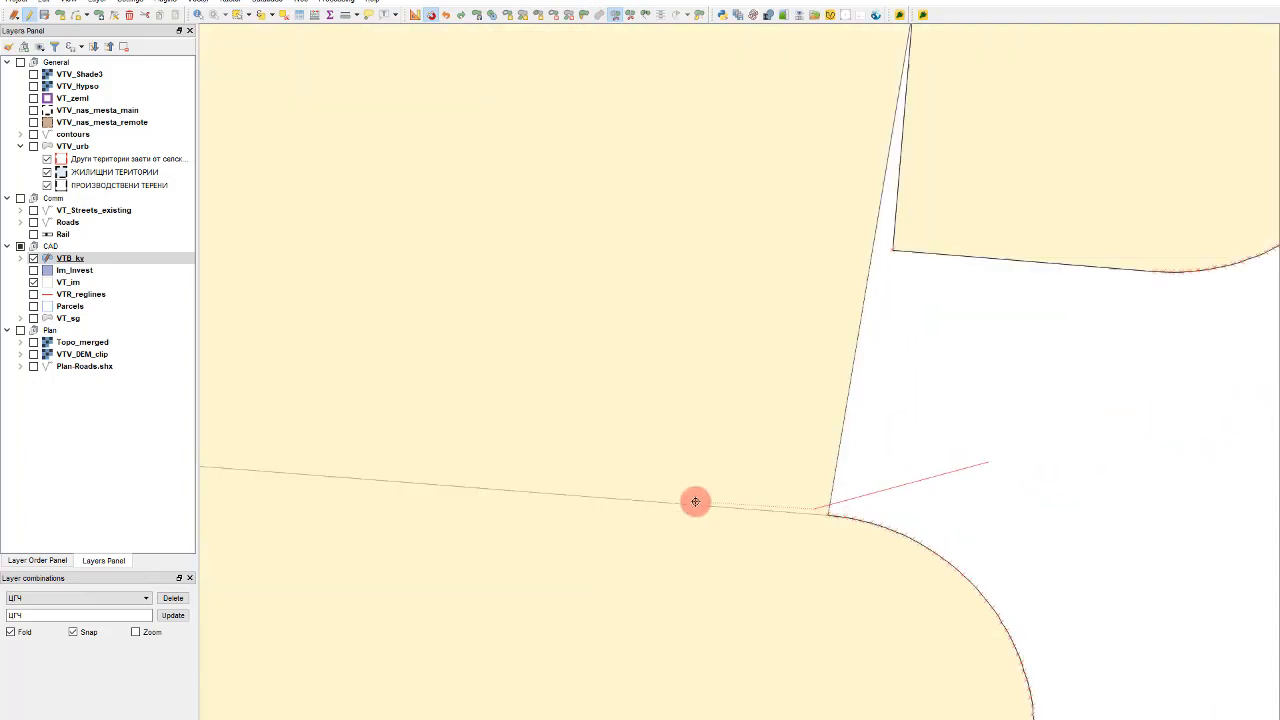
# Step: Continue the split line west along the strip's southern parcel line to the corner where the southern spur branches off
pyautogui.scroll(-2, 695, 501)
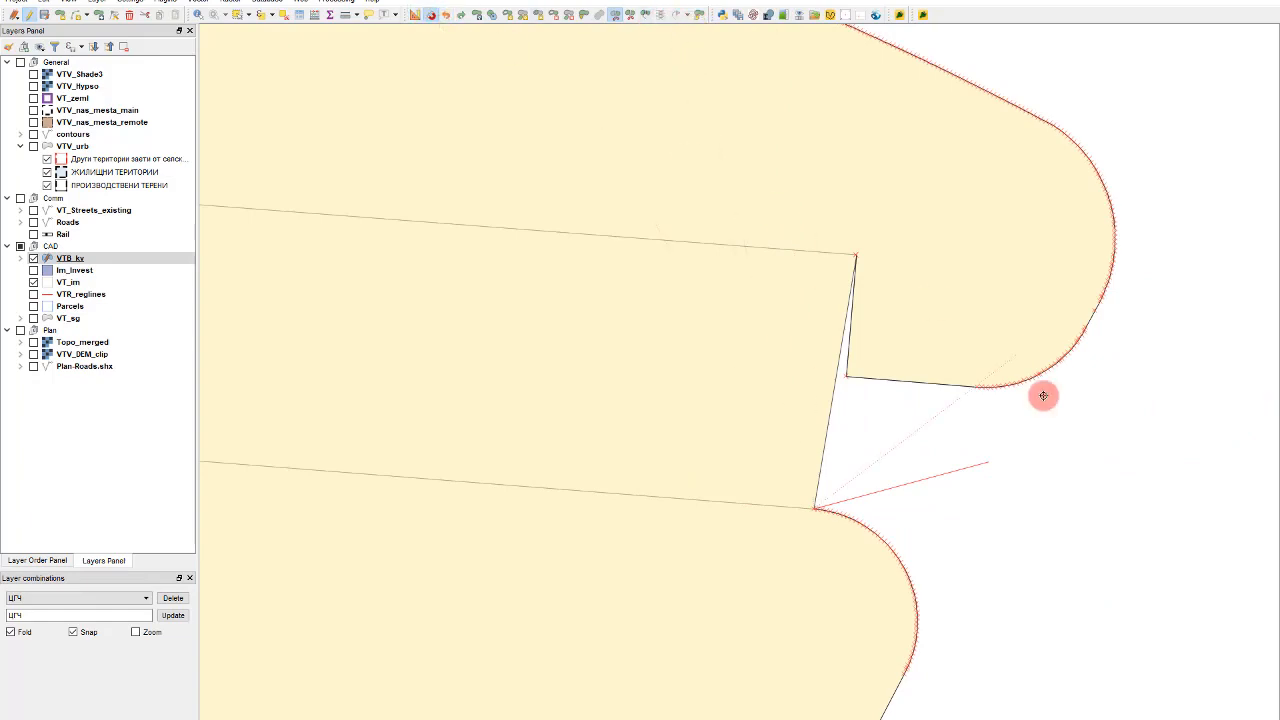
pyautogui.scroll(-4, 1043, 396)
pyautogui.scroll(-2, 1029, 457)
pyautogui.scroll(5, 1132, 496)
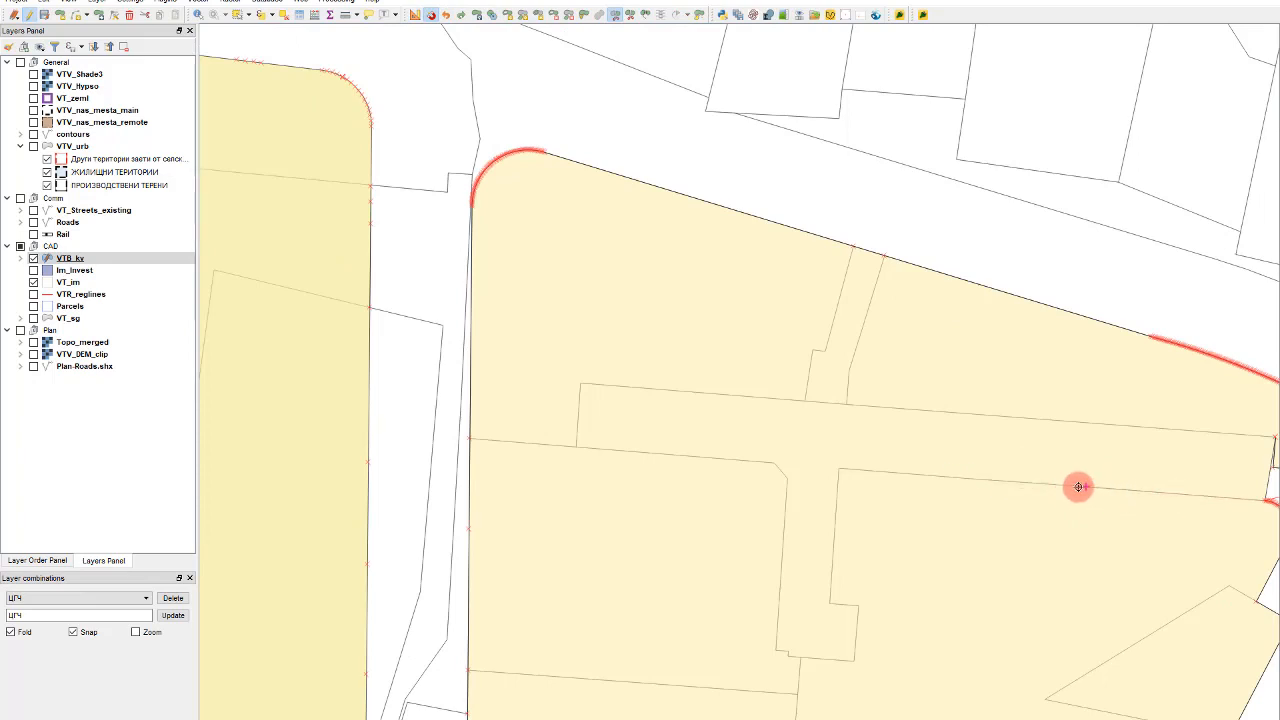
pyautogui.scroll(1, 1081, 484)
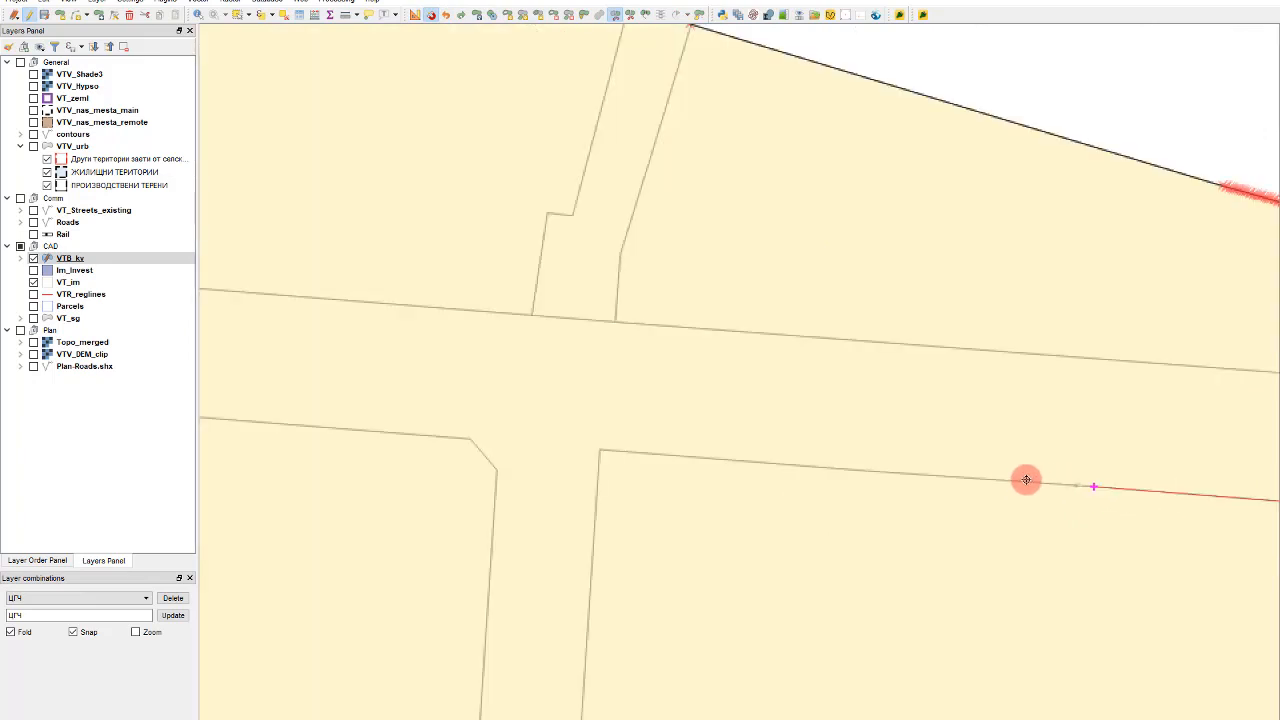
pyautogui.click(853, 468)
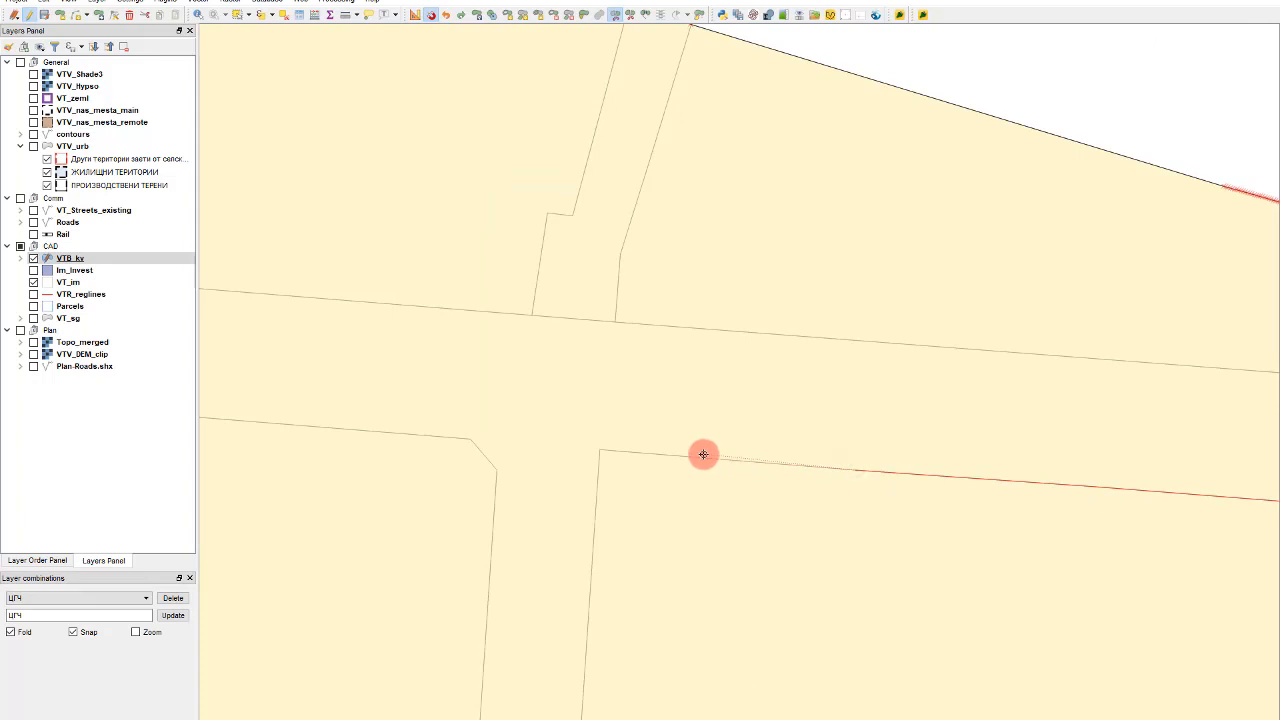
pyautogui.click(601, 450)
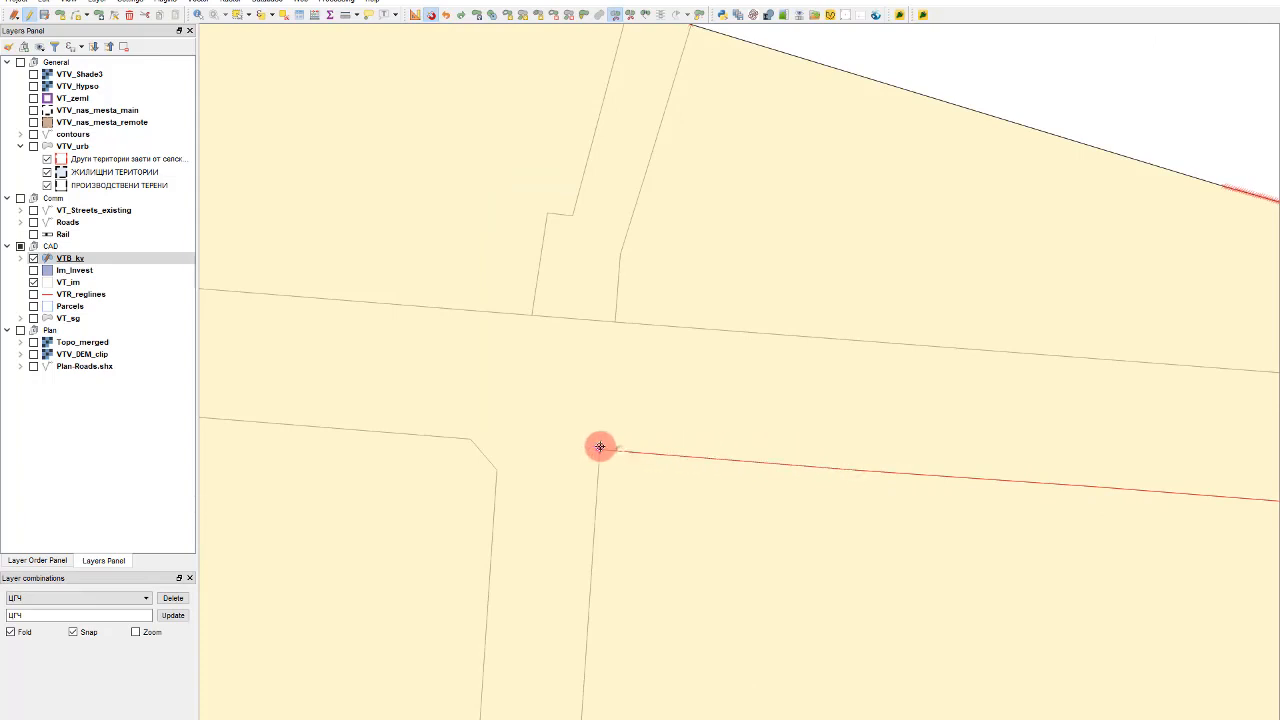
# Step: Carry the split line around the southern spur's parcel corners and back up its western side to the chamfered corner
pyautogui.scroll(-1, 623, 369)
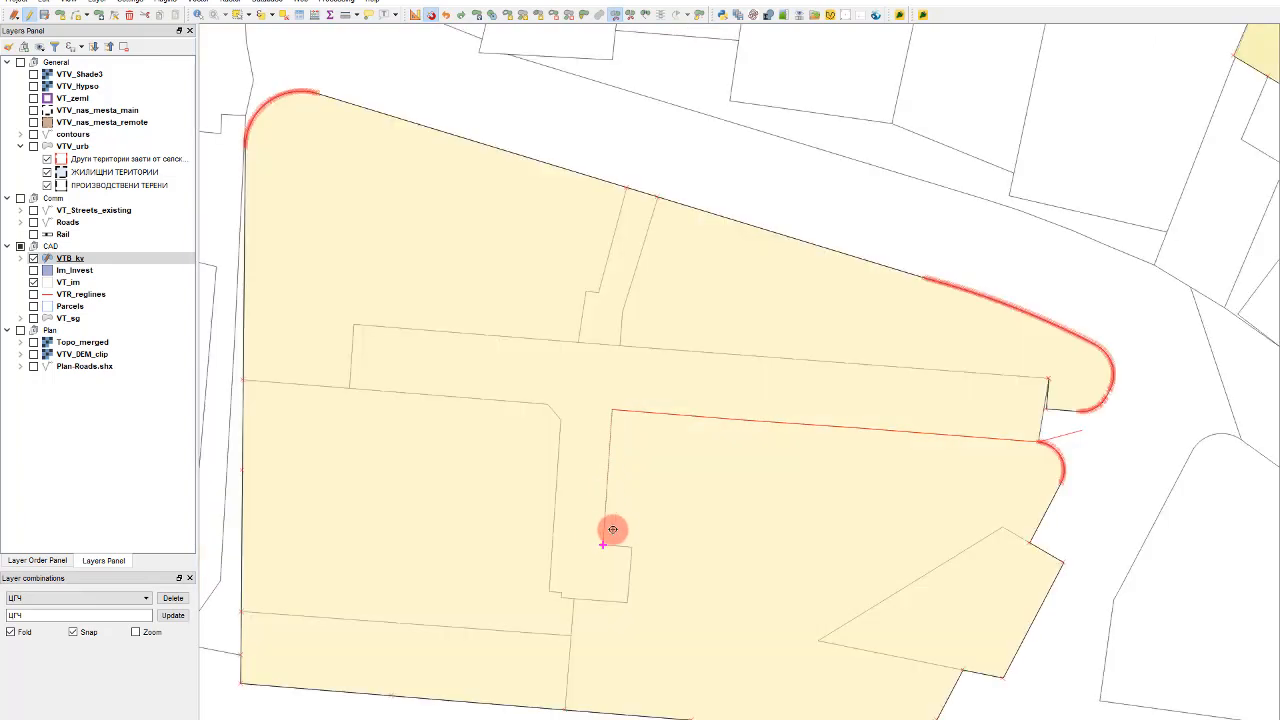
pyautogui.click(606, 544)
pyautogui.click(631, 547)
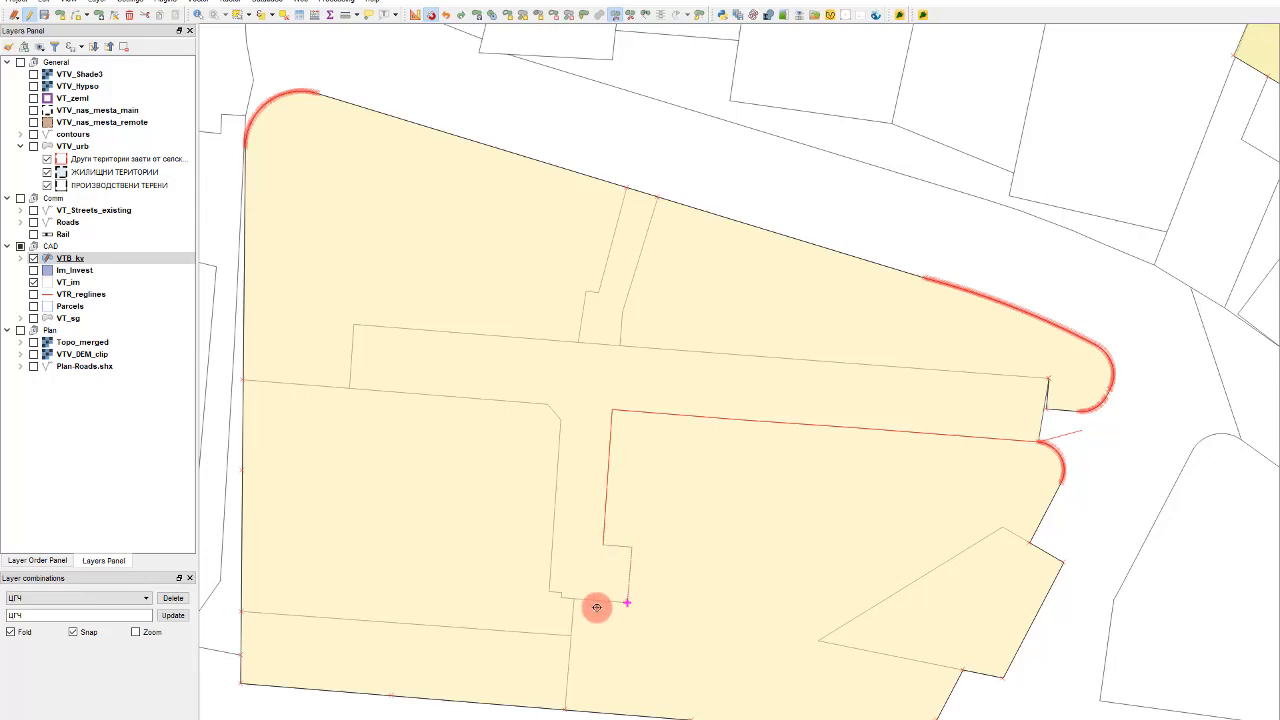
pyautogui.click(548, 589)
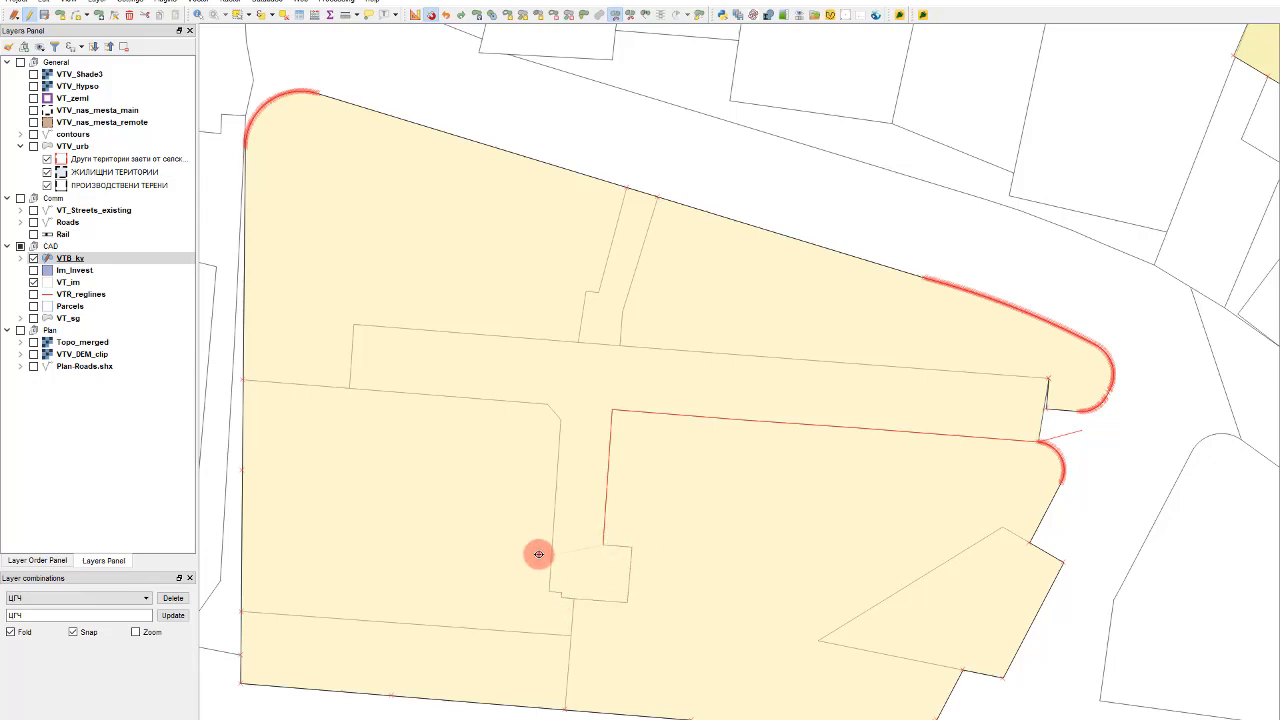
pyautogui.click(555, 413)
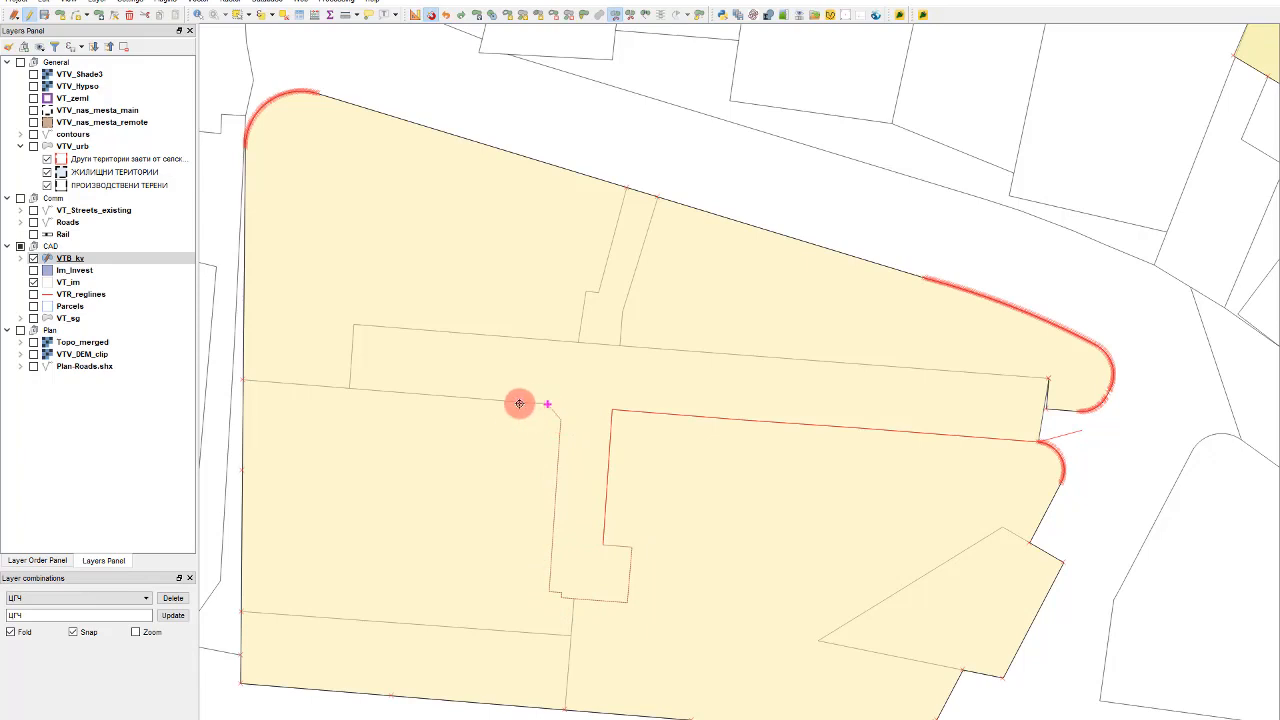
# Step: Trace the split line around the strip's western end and along its northern line to the eastern notch, and complete the split
pyautogui.click(351, 371)
pyautogui.click(352, 327)
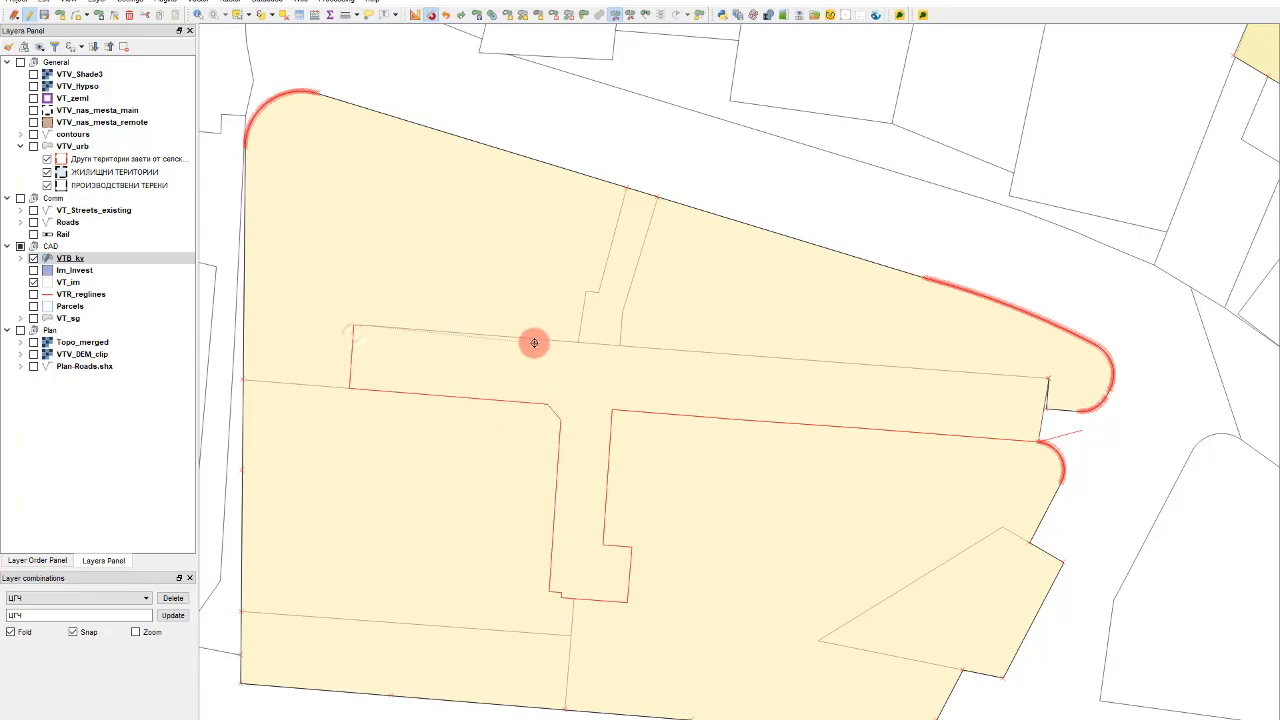
pyautogui.click(575, 341)
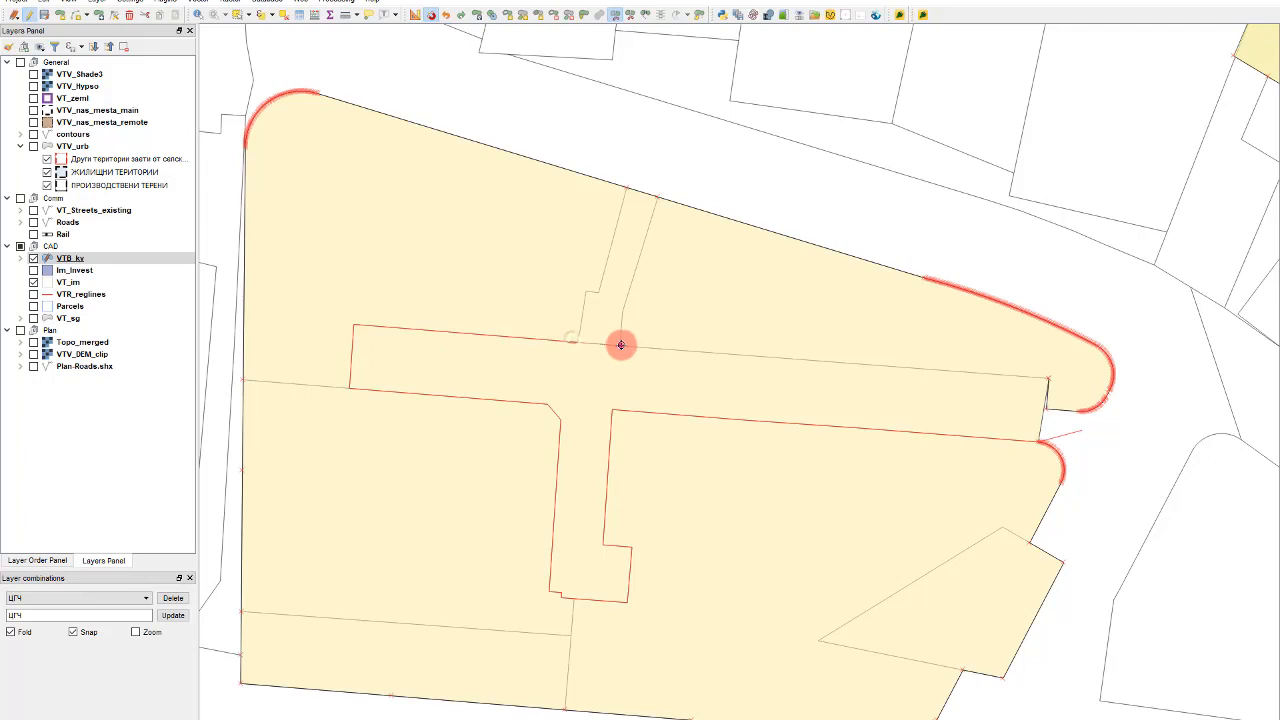
pyautogui.click(1048, 378)
pyautogui.scroll(2, 1050, 380)
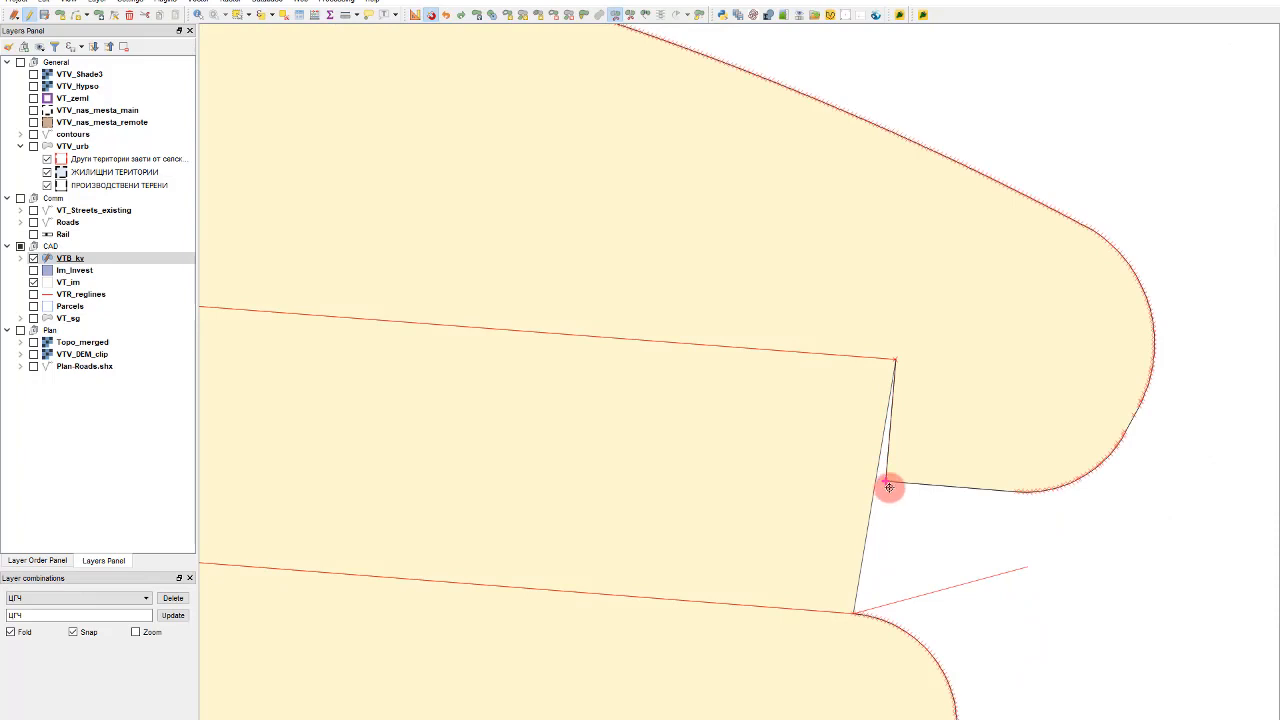
pyautogui.click(889, 487)
pyautogui.rightClick(1151, 543)
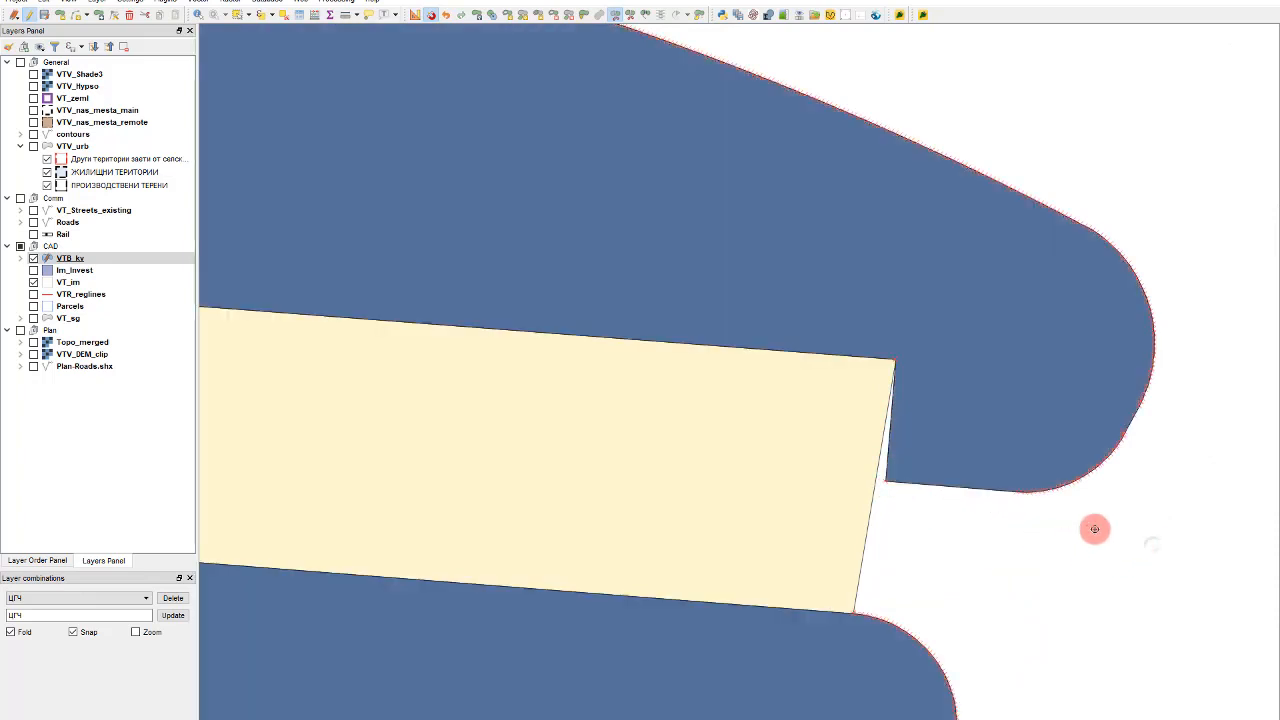
# Step: Delete the split-off T-shaped street strip from the block
pyautogui.scroll(-4, 1014, 451)
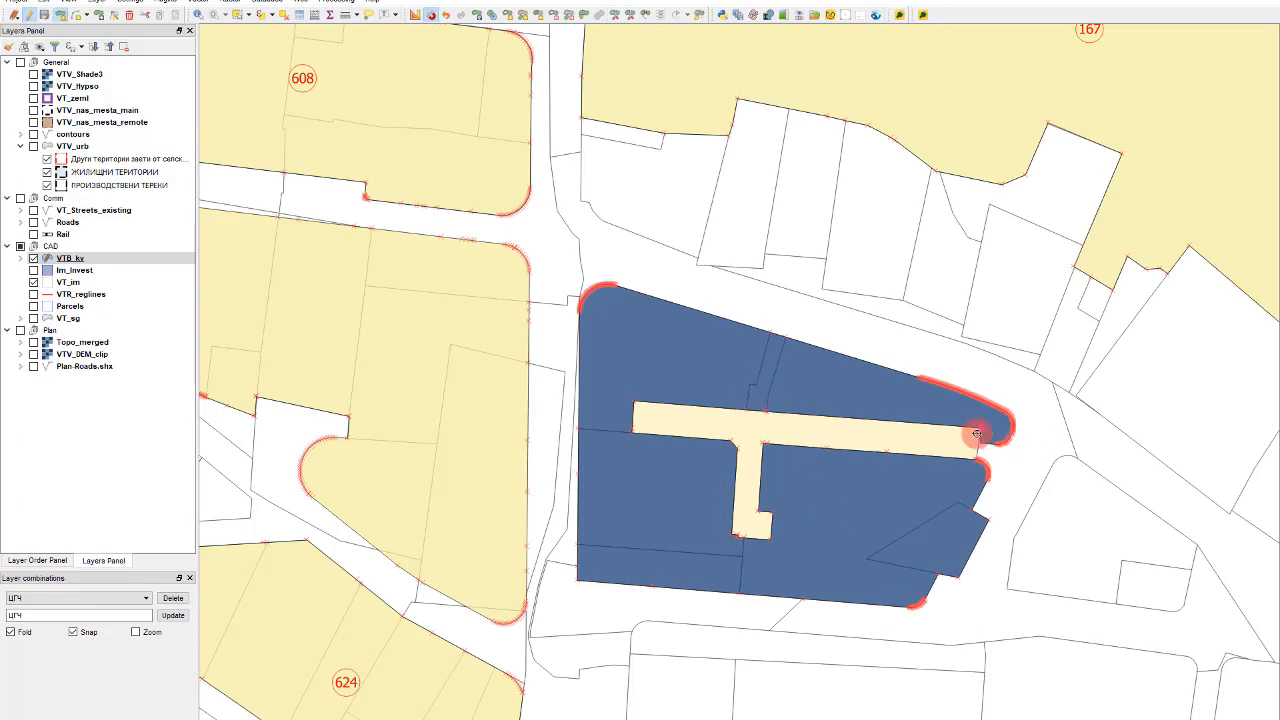
pyautogui.scroll(1, 971, 432)
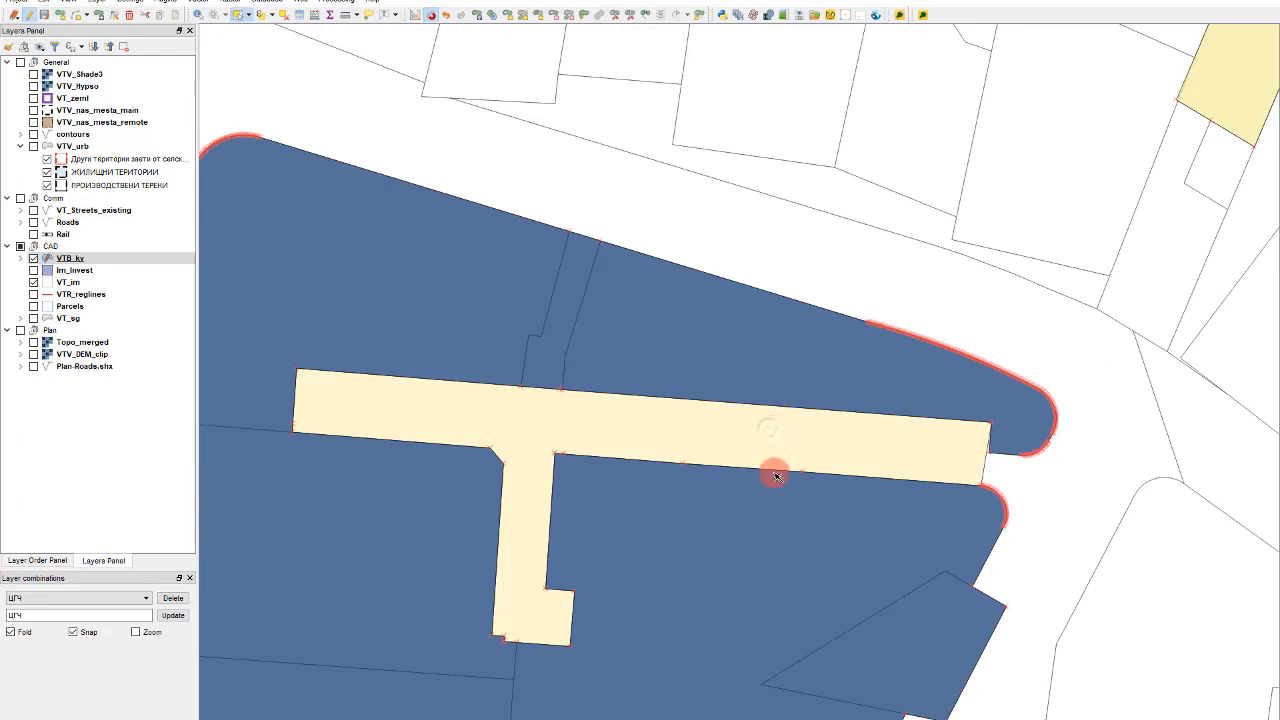
pyautogui.press('Delete')
pyautogui.scroll(-1, 700, 337)
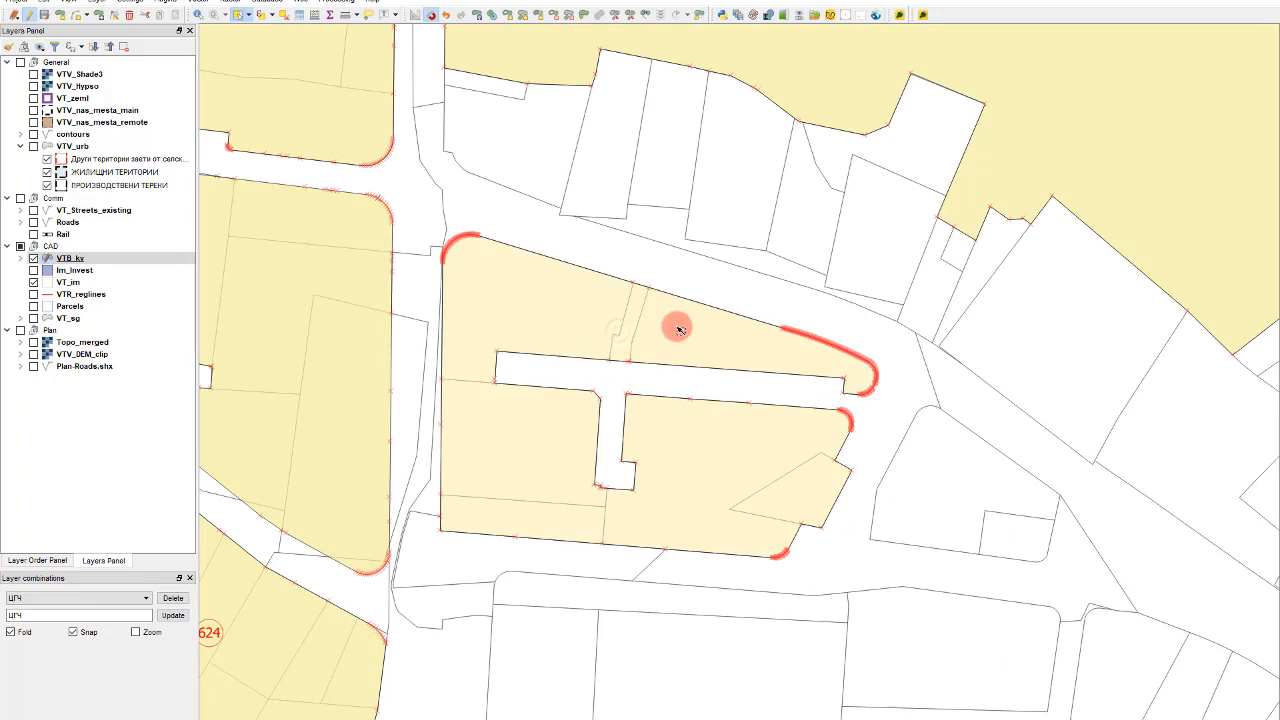
# Step: Split the block's northern part along the western parcel line of the narrow passage between the northern edge and the strip
pyautogui.click(633, 268)
pyautogui.scroll(2, 646, 300)
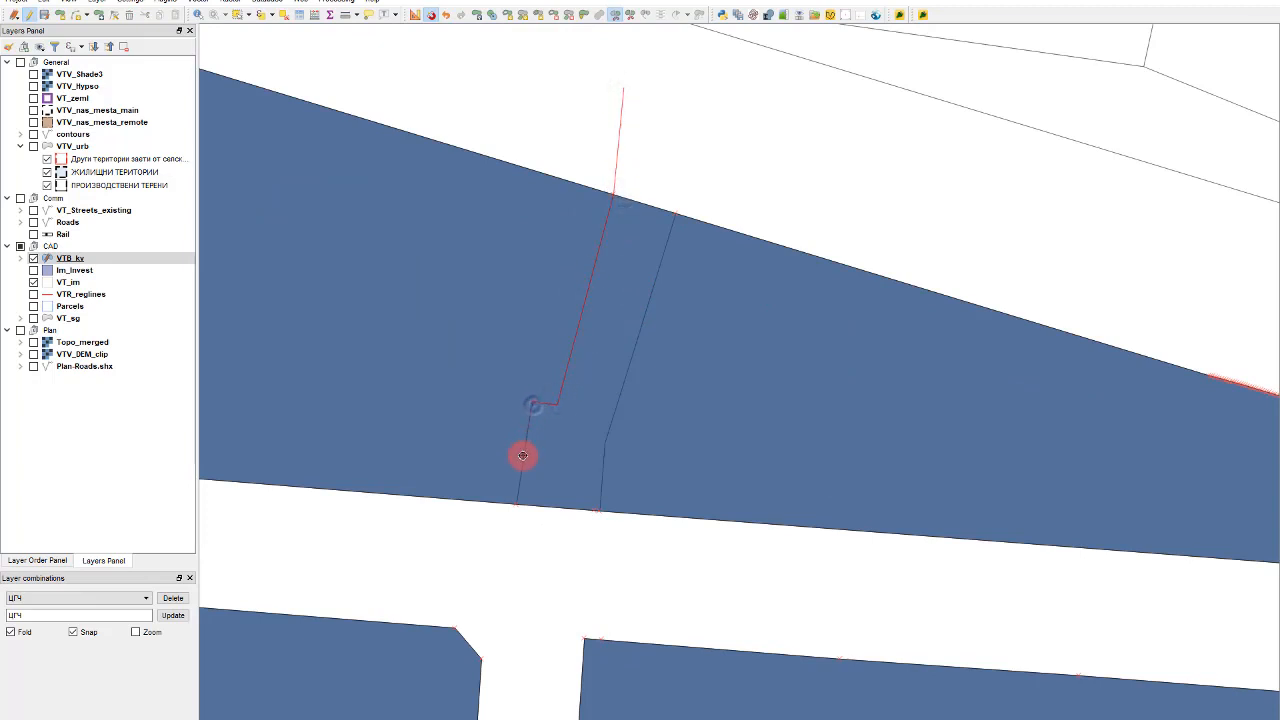
pyautogui.click(516, 504)
pyautogui.click(505, 568)
pyautogui.rightClick(505, 568)
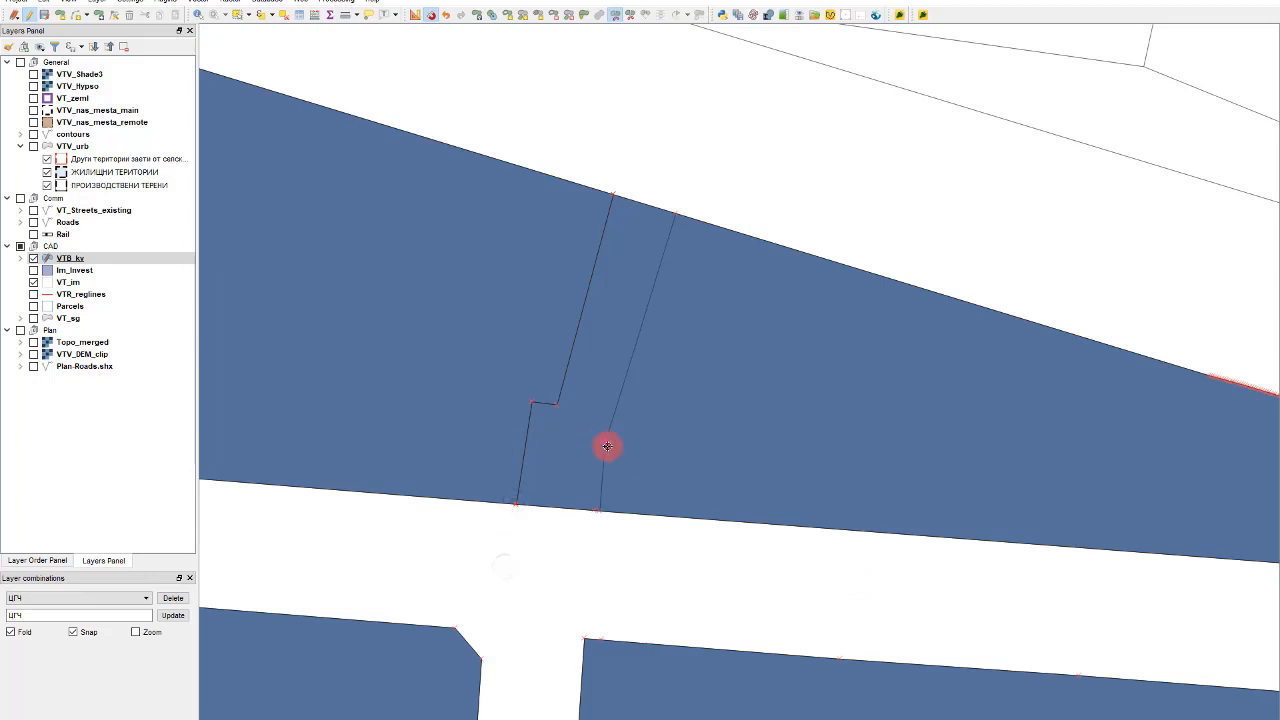
# Step: Split the block along the narrow passage's eastern parcel line and delete the passage piece
pyautogui.click(545, 587)
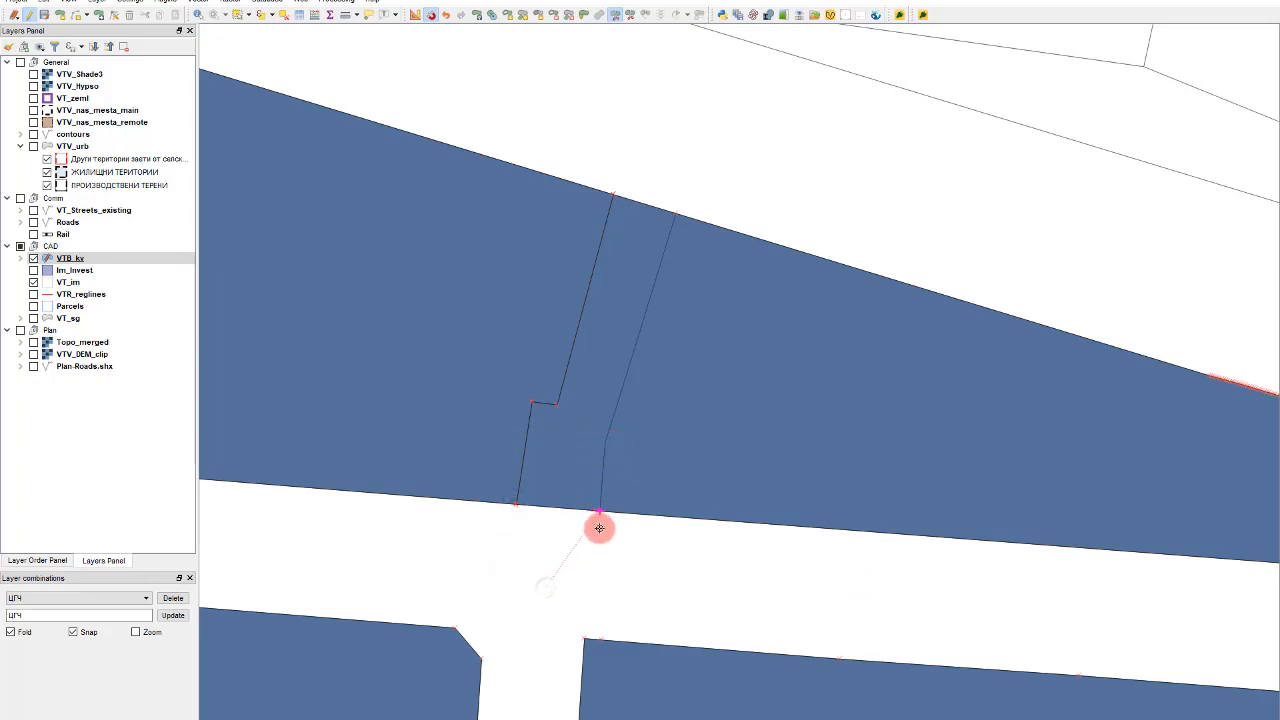
pyautogui.rightClick(715, 131)
pyautogui.click(618, 312)
pyautogui.press('Delete')
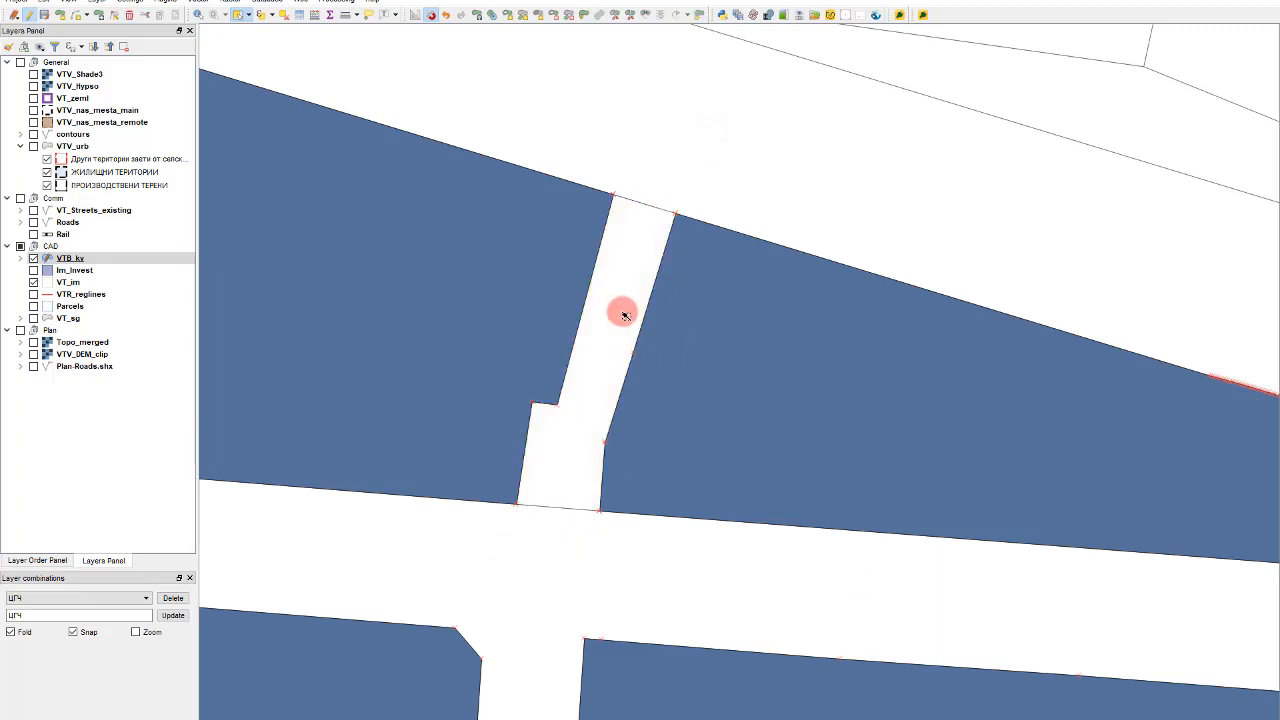
# Step: Select the block parts on either side of the removed passage to check their separation, and clear the selection
pyautogui.scroll(-2, 657, 291)
pyautogui.click(665, 341)
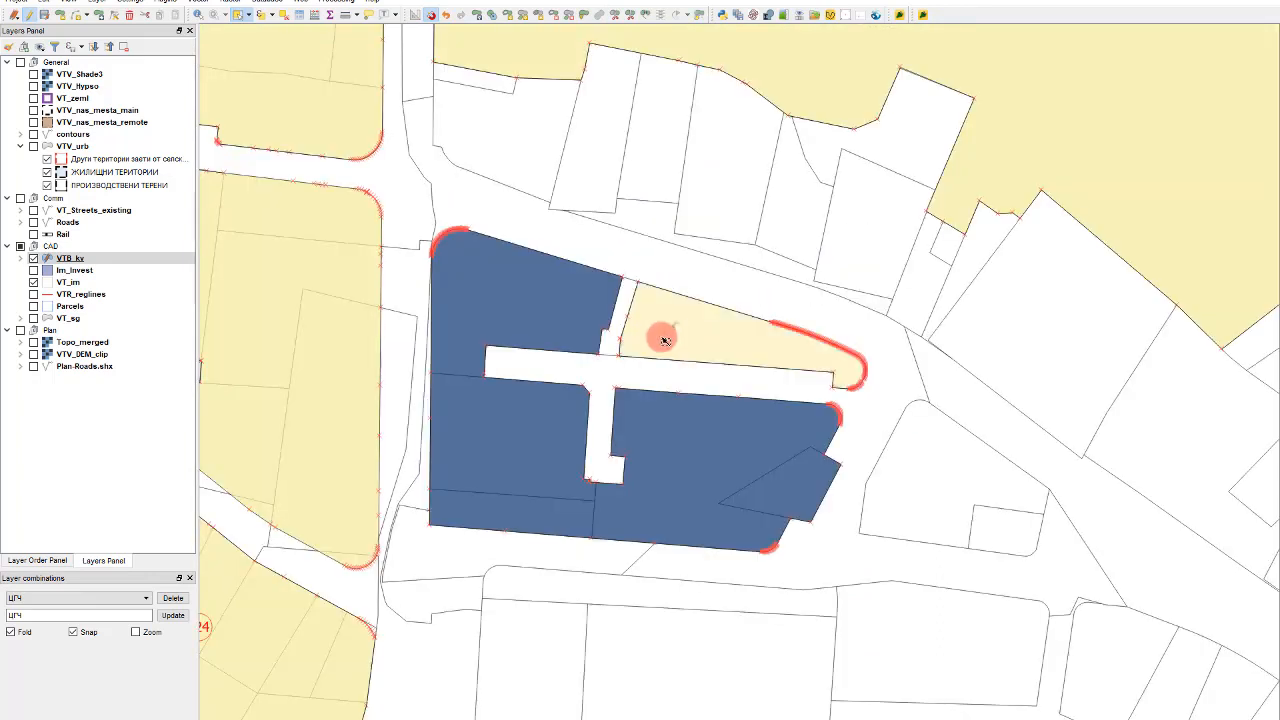
pyautogui.click(553, 300)
pyautogui.click(634, 277)
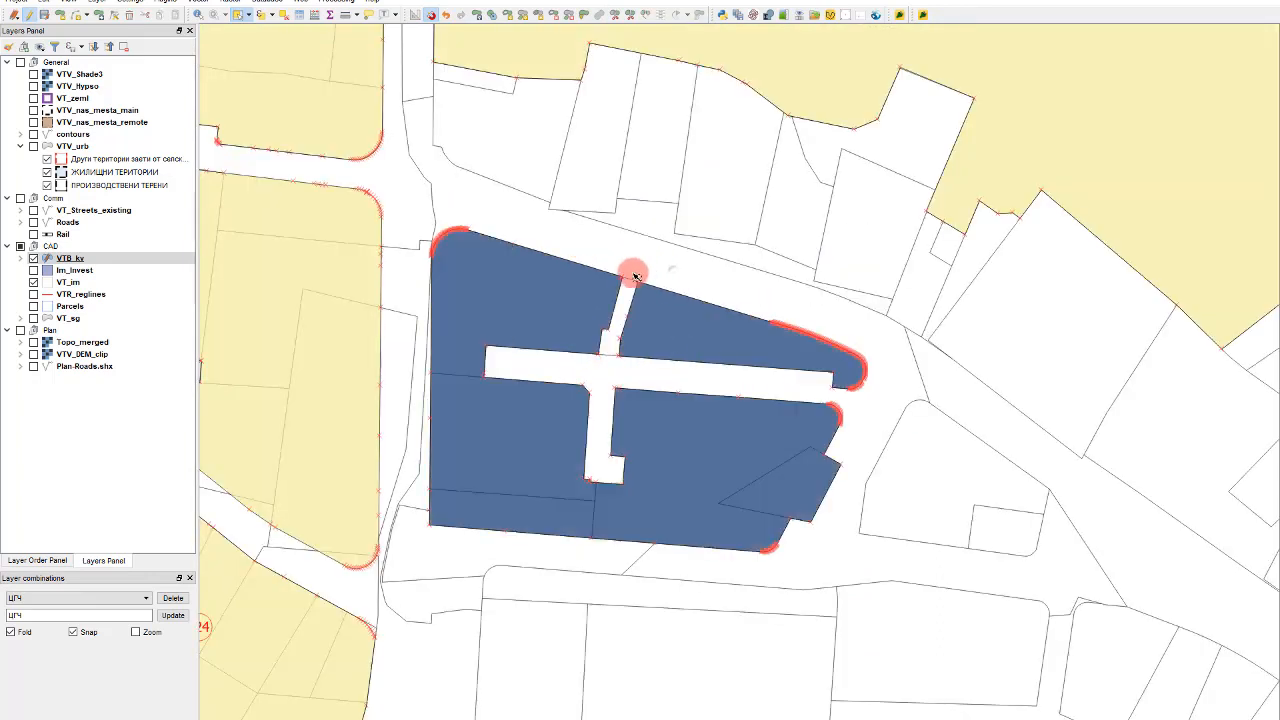
# Step: In VT_im, select the northwestern and northeastern parcels and one inner eastern parcel of the pentagonal block south of the finished block
pyautogui.scroll(-2, 650, 270)
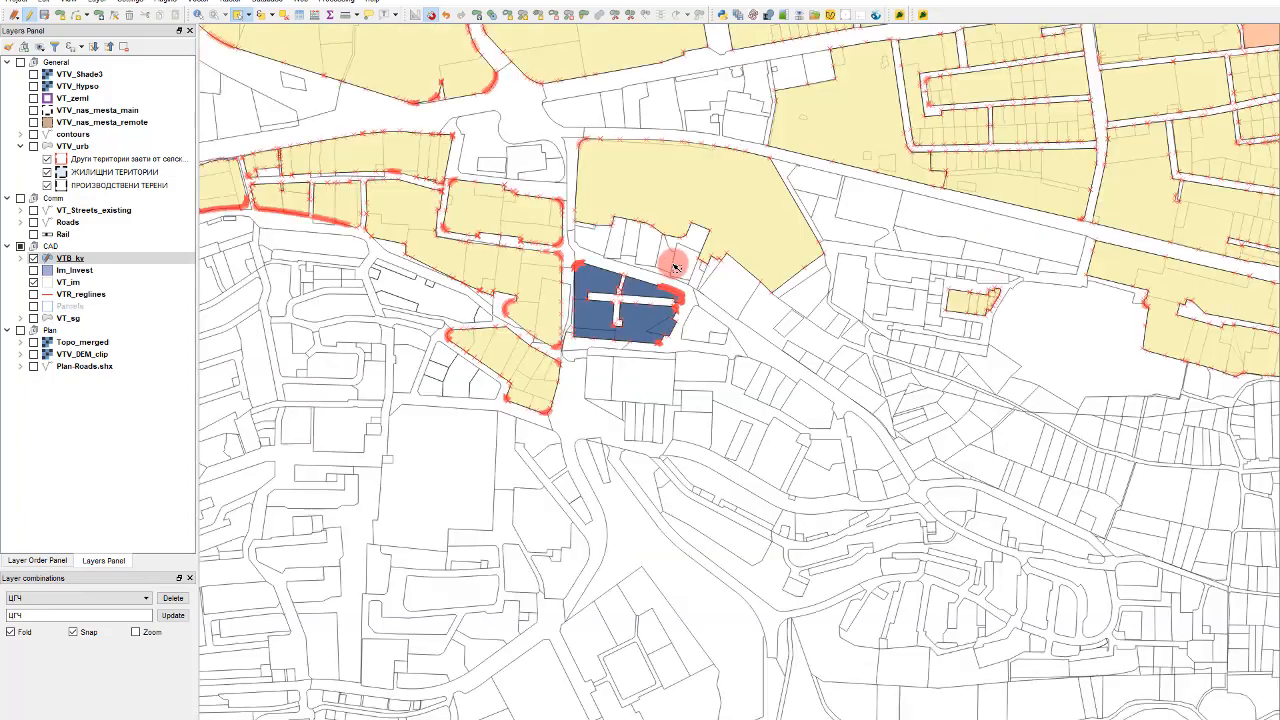
pyautogui.scroll(1, 700, 316)
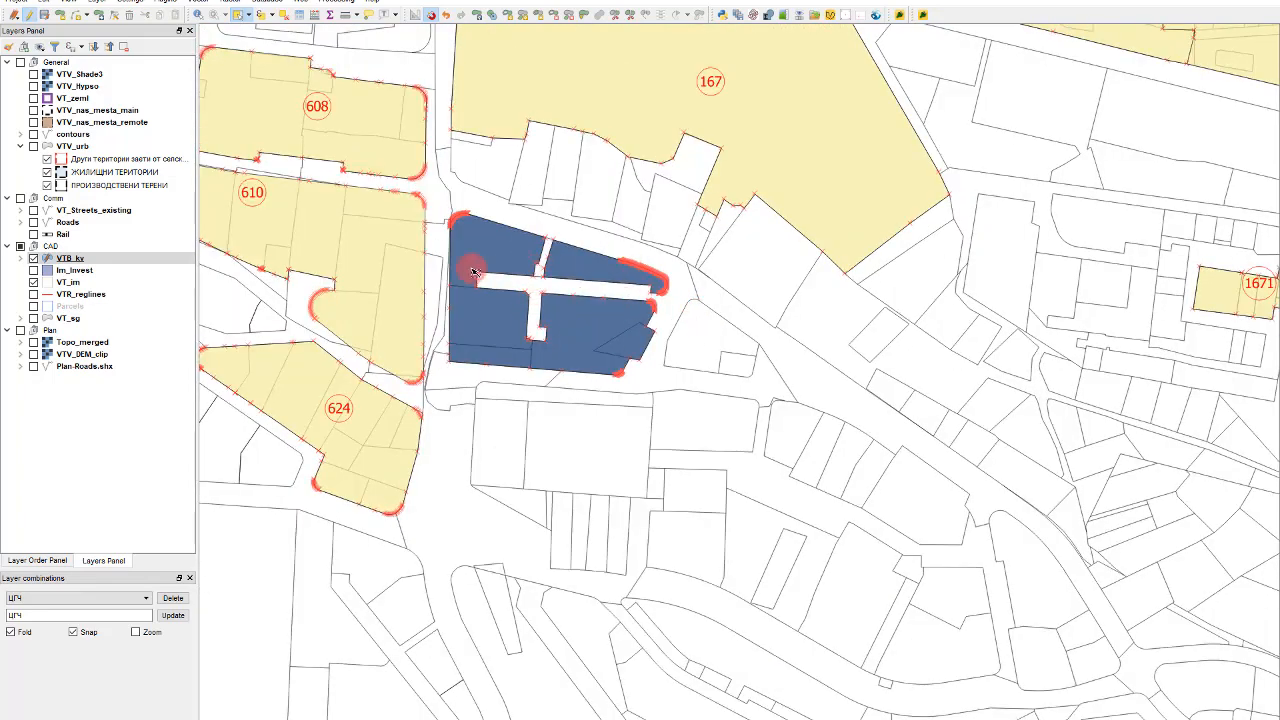
pyautogui.scroll(-1, 605, 390)
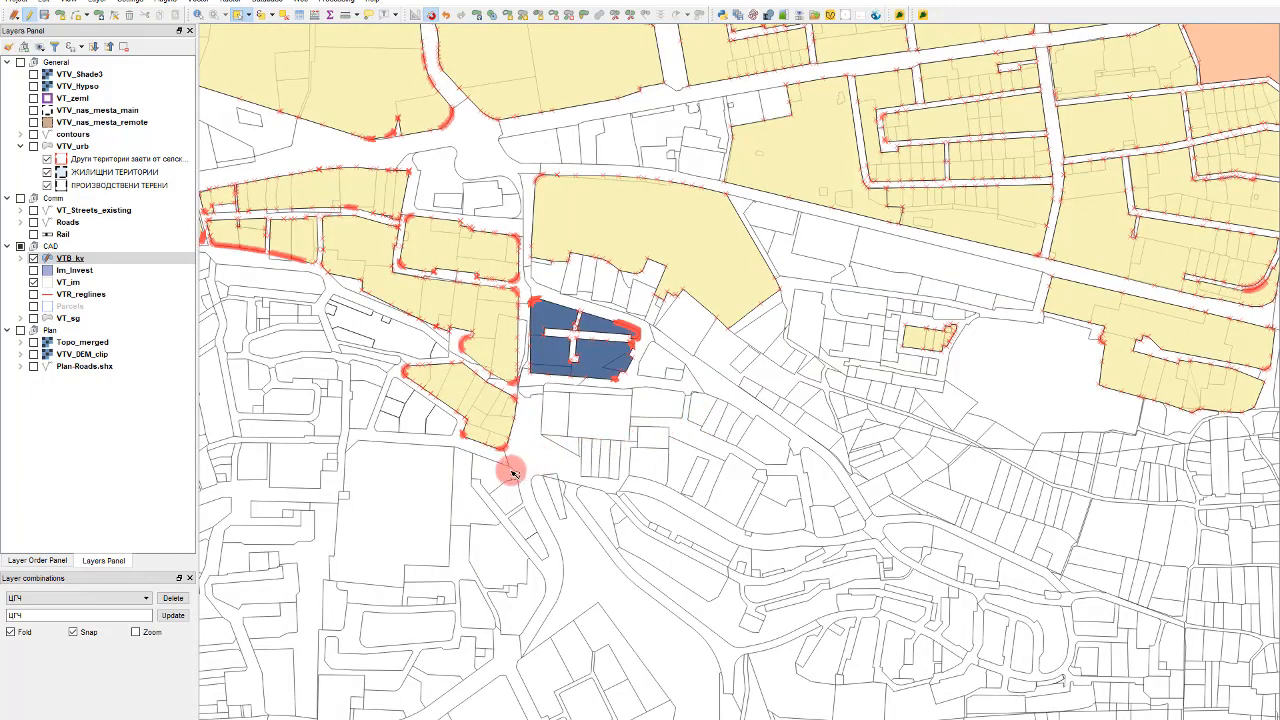
pyautogui.scroll(1, 514, 474)
pyautogui.scroll(-1, 792, 314)
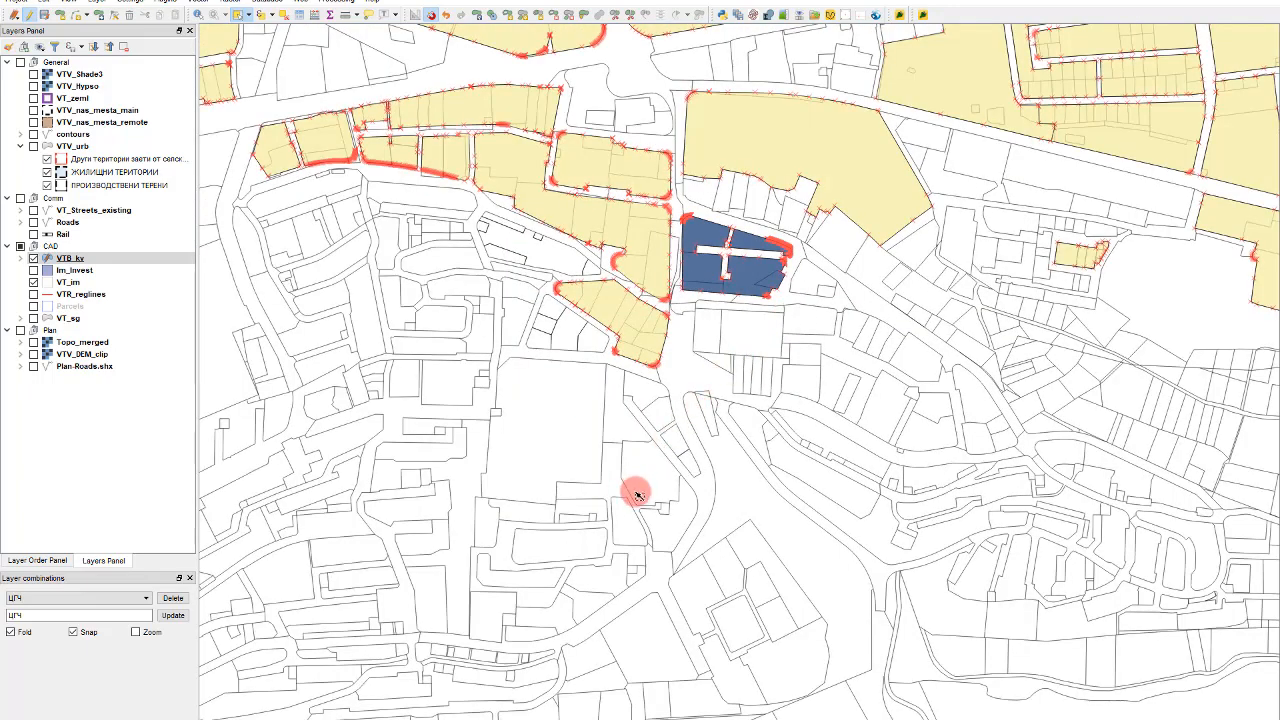
pyautogui.scroll(2, 785, 672)
pyautogui.scroll(-1, 690, 500)
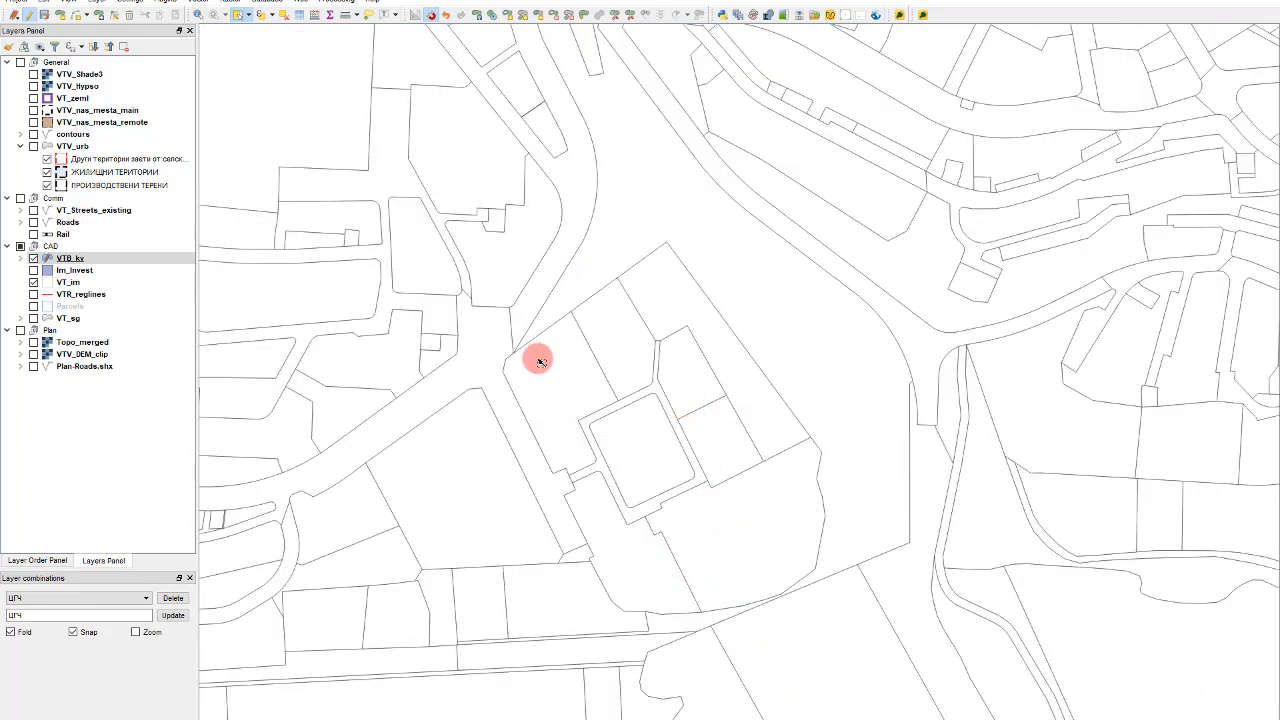
pyautogui.click(80, 282)
pyautogui.moveTo(620, 349); pyautogui.dragTo(550, 385)
pyautogui.keyDown('shift'); pyautogui.click(677, 299); pyautogui.keyUp('shift')
pyautogui.keyDown('shift'); pyautogui.click(731, 449); pyautogui.keyUp('shift')
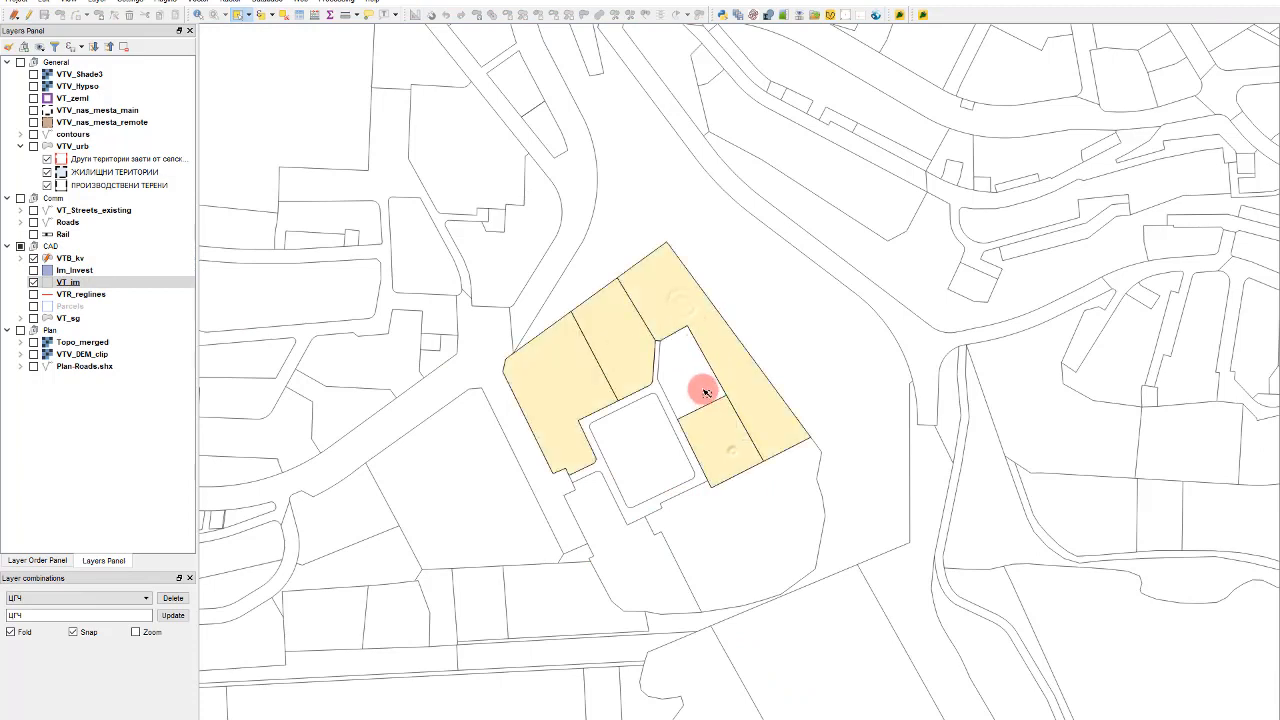
# Step: Add the block's remaining inner parcels, the two southern parcels and the internal ring street to the selection
pyautogui.keyDown('shift'); pyautogui.click(705, 392); pyautogui.keyUp('shift')
pyautogui.keyDown('shift'); pyautogui.click(640, 443); pyautogui.keyUp('shift')
pyautogui.keyDown('shift'); pyautogui.click(753, 541); pyautogui.keyUp('shift')
pyautogui.keyDown('shift'); pyautogui.click(641, 561); pyautogui.keyUp('shift')
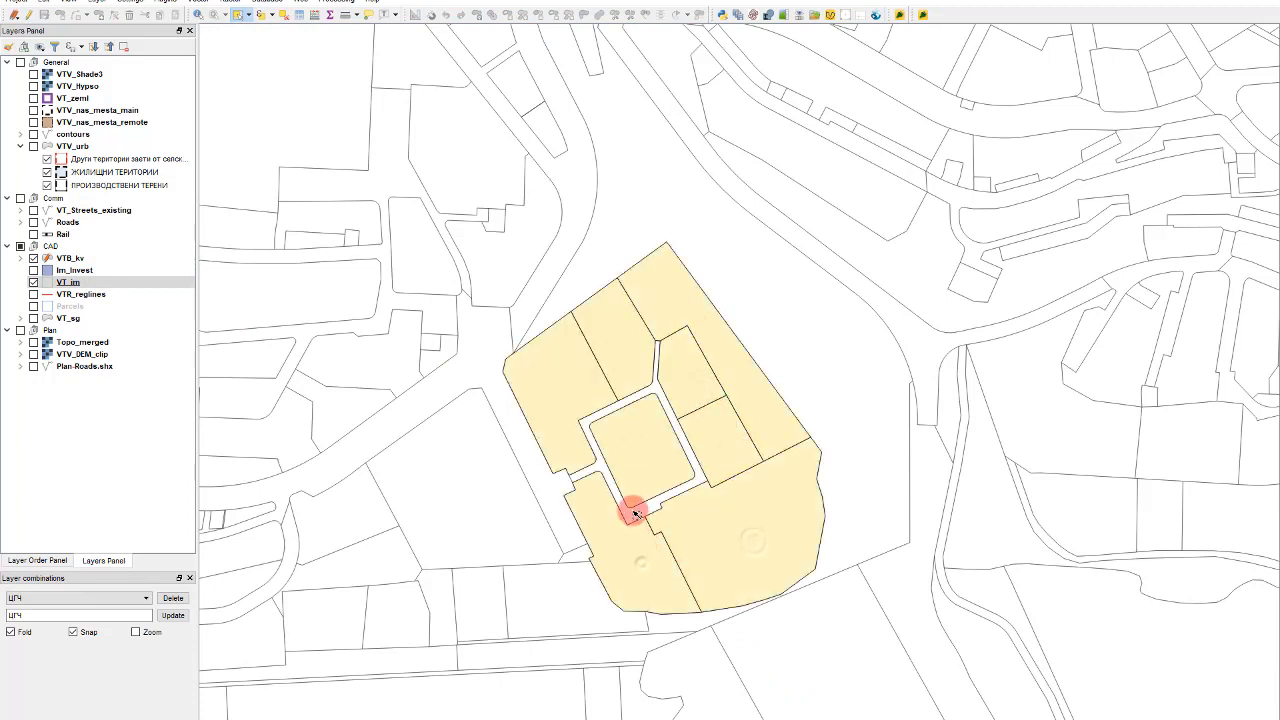
pyautogui.keyDown('shift'); pyautogui.click(632, 511); pyautogui.keyUp('shift')
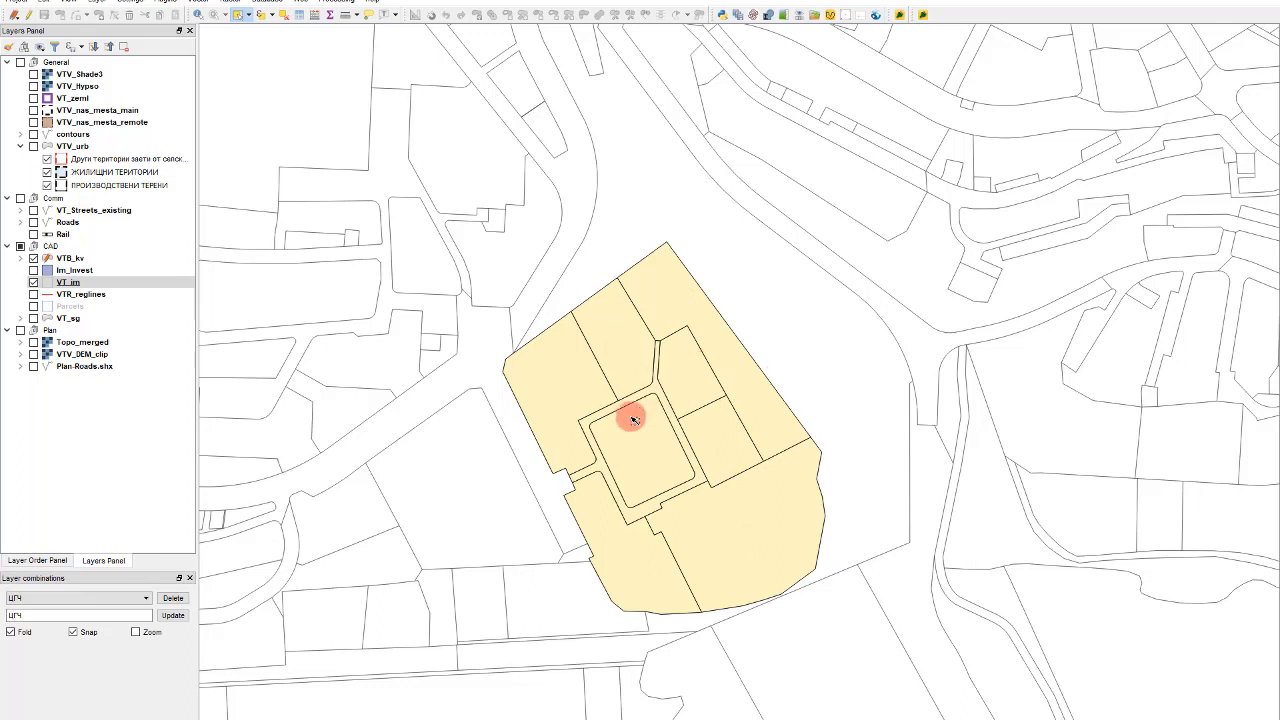
# Step: Paste the nine copied parcels into the VTB_kv layer and merge them into one block polygon
pyautogui.click(75, 259)
pyautogui.hotkey('ctrl', 'v')
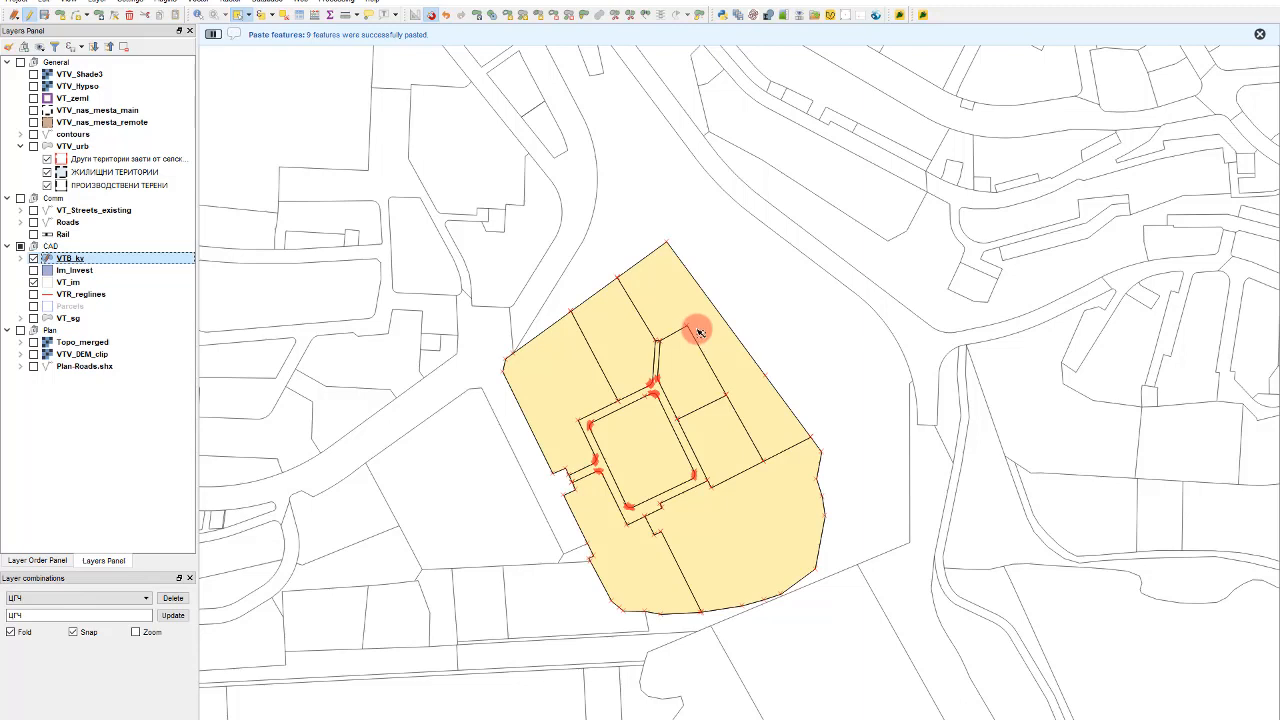
pyautogui.hotkey('ctrl', 'm')
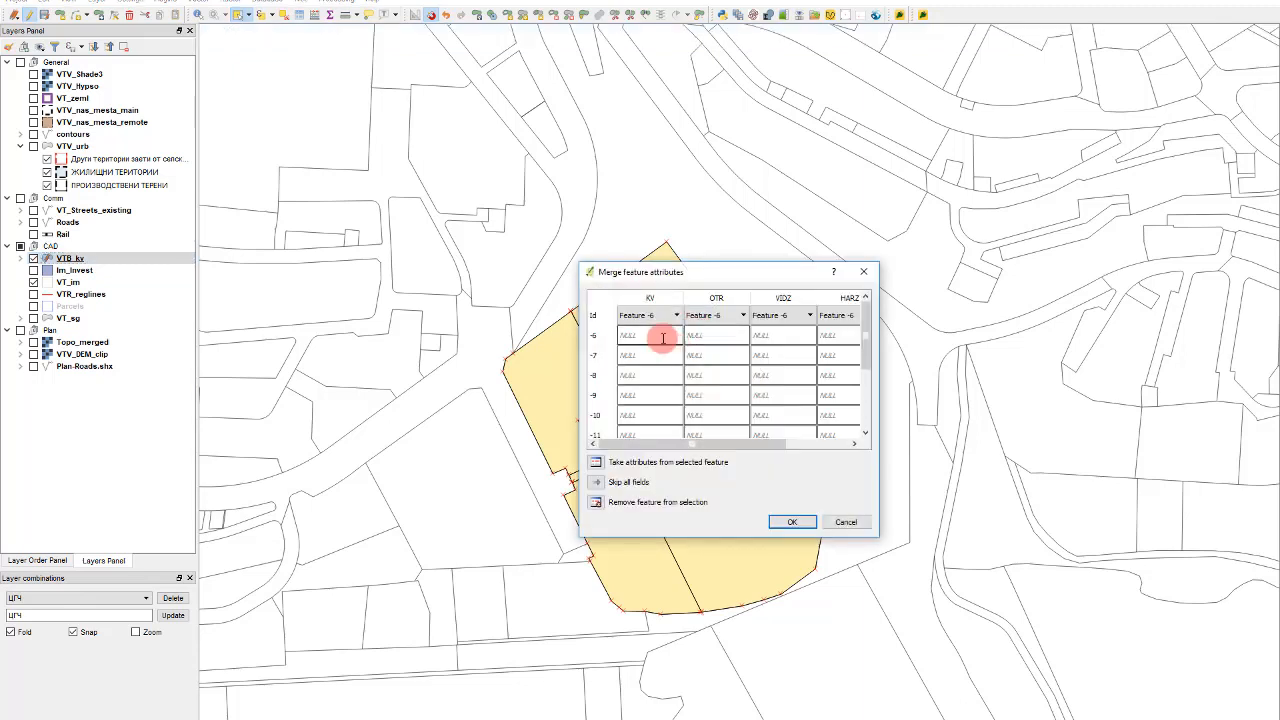
pyautogui.scroll(-1, 655, 348)
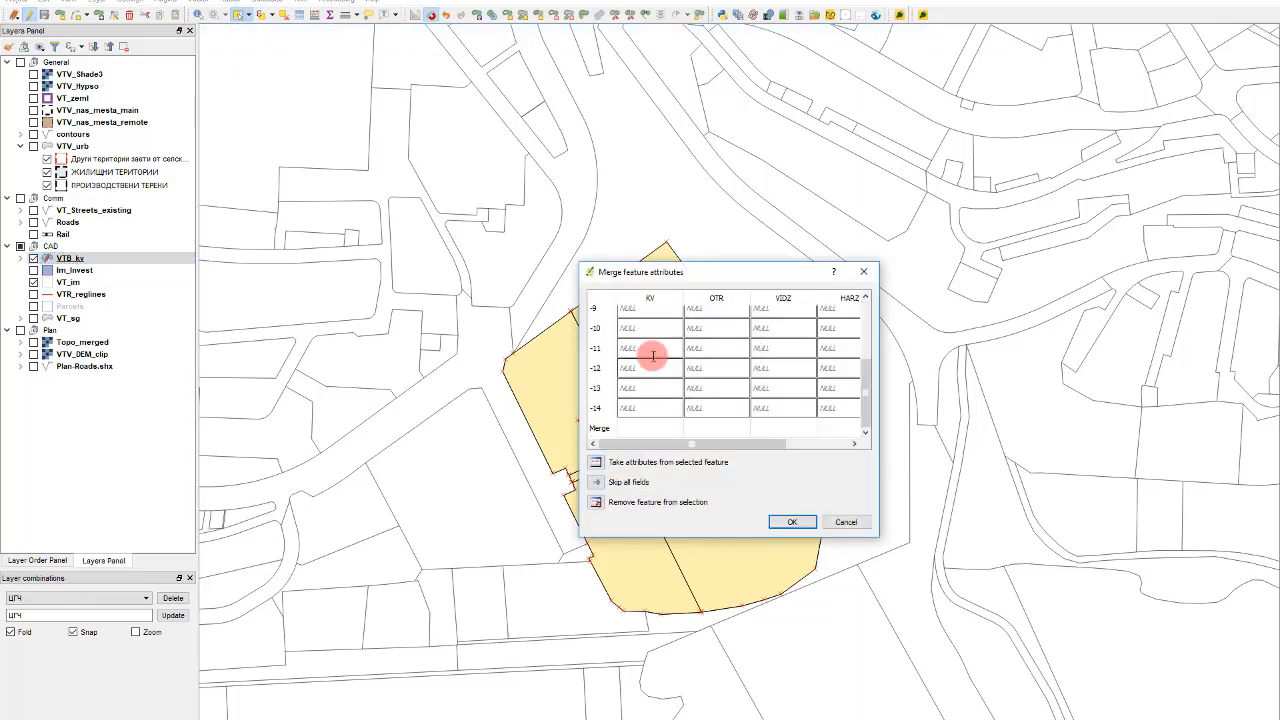
pyautogui.click(805, 522)
pyautogui.click(509, 399)
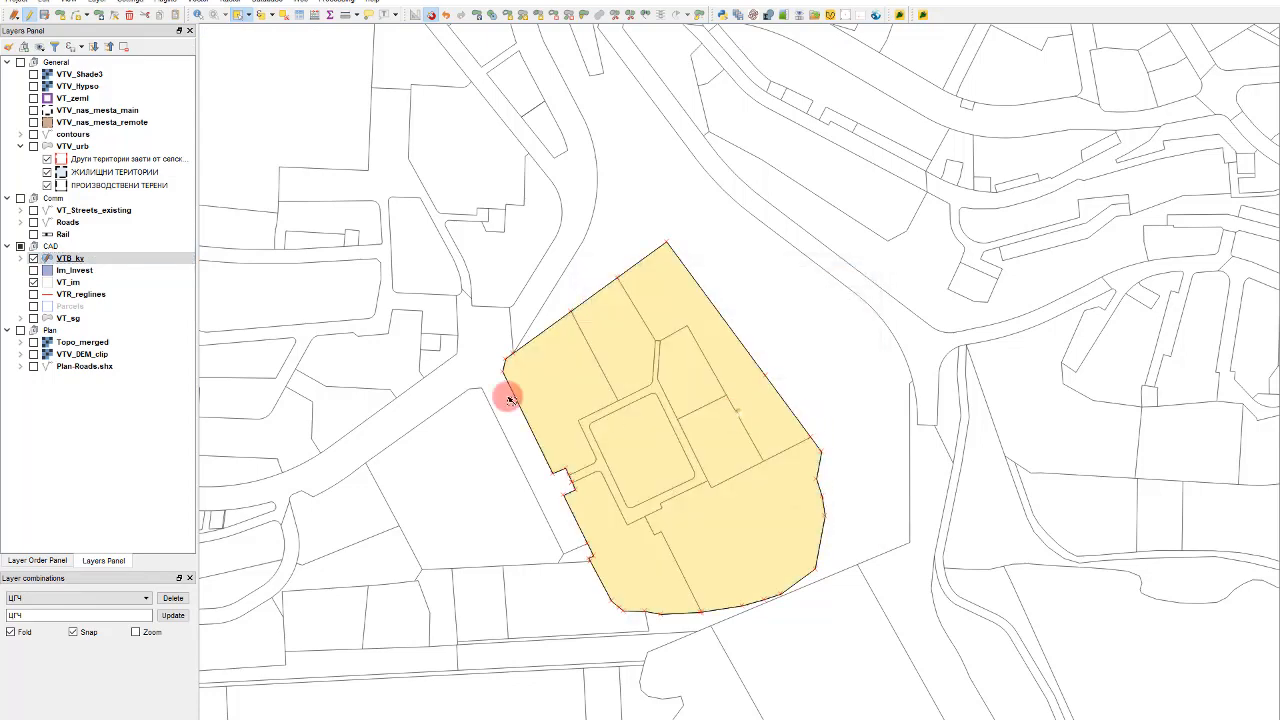
pyautogui.click(714, 360)
# Step: Select the merged pentagonal block and set its KV attribute to 999 in the attribute table
pyautogui.scroll(-2, 620, 366)
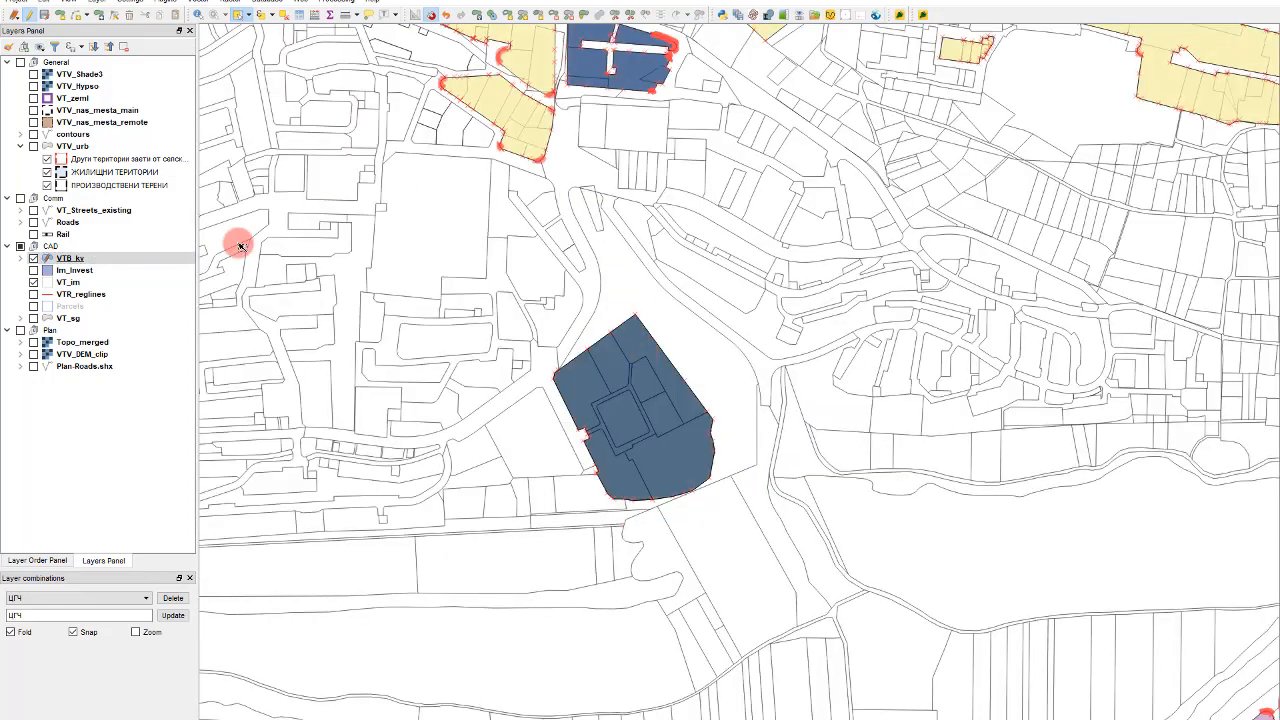
pyautogui.press('F6')
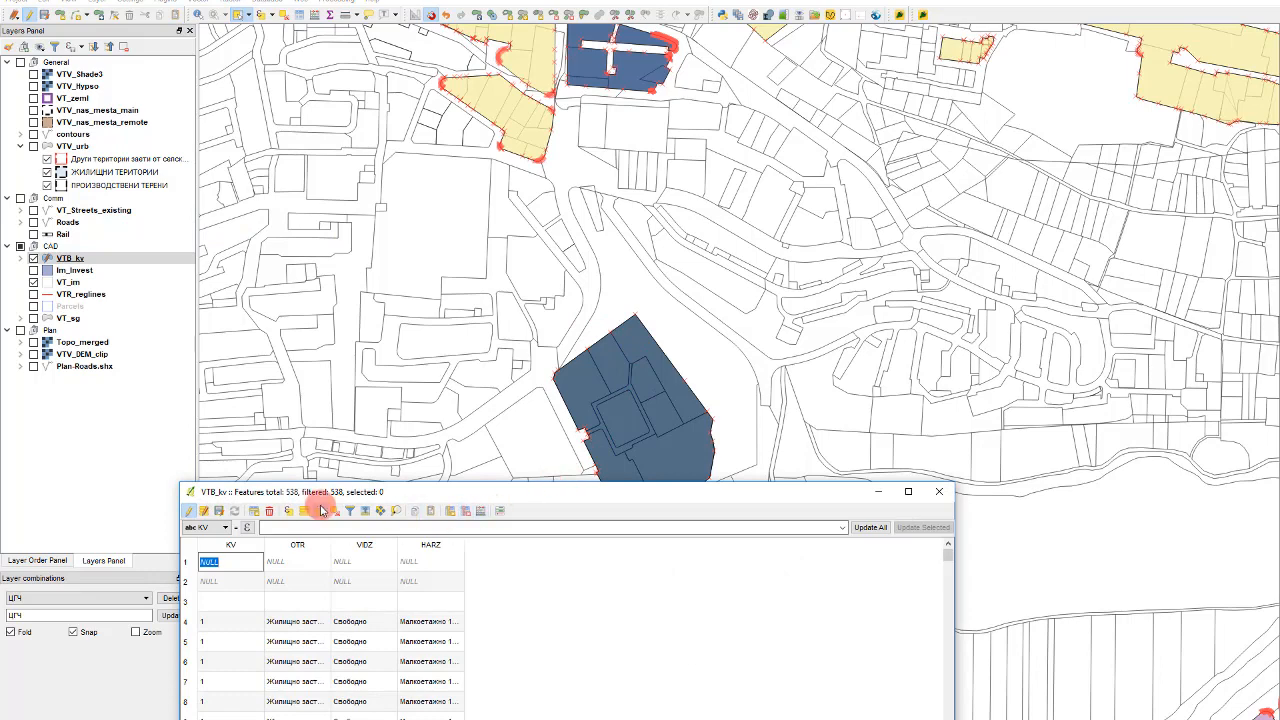
pyautogui.click(669, 412)
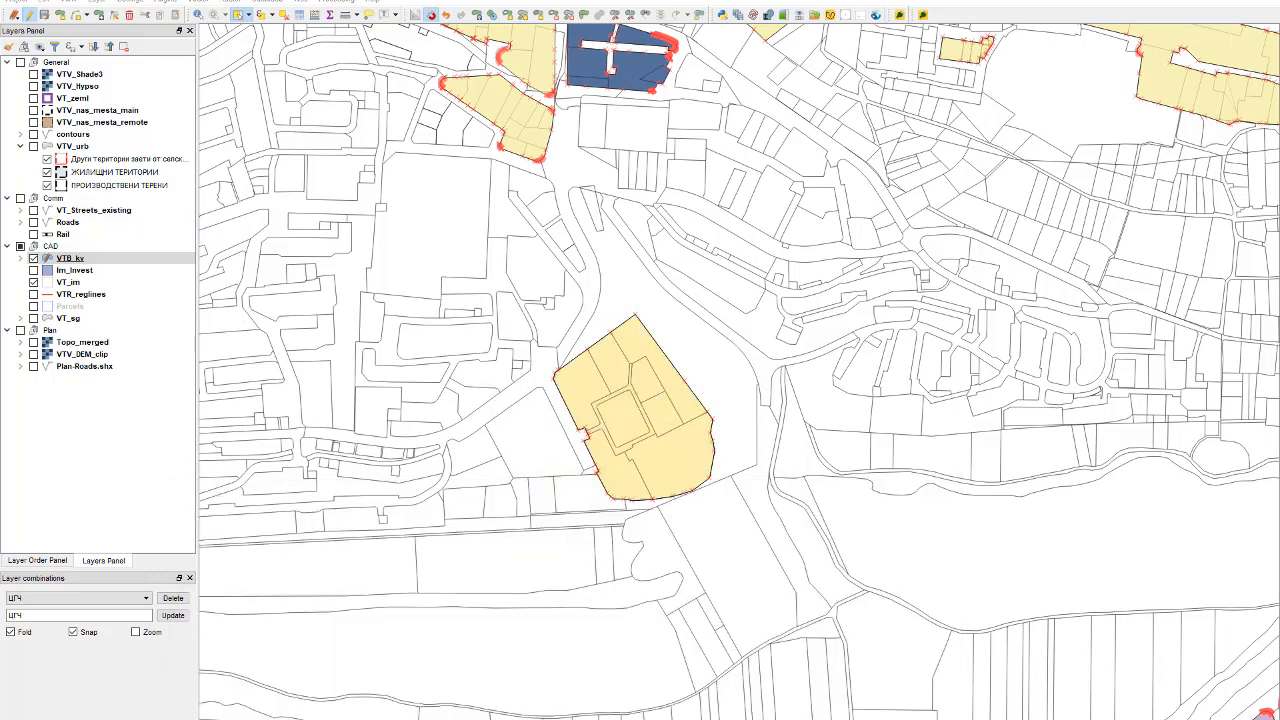
pyautogui.hotkey('alt', 'Tab')
pyautogui.click(231, 607)
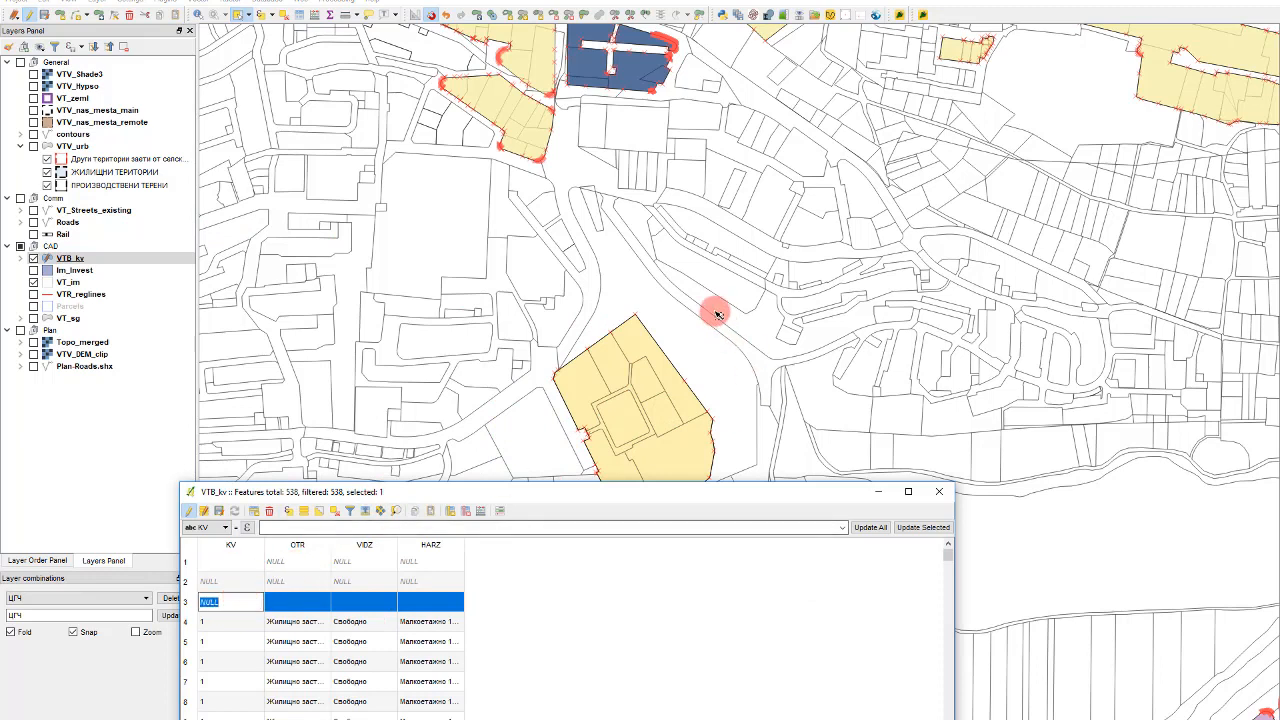
pyautogui.write('9')
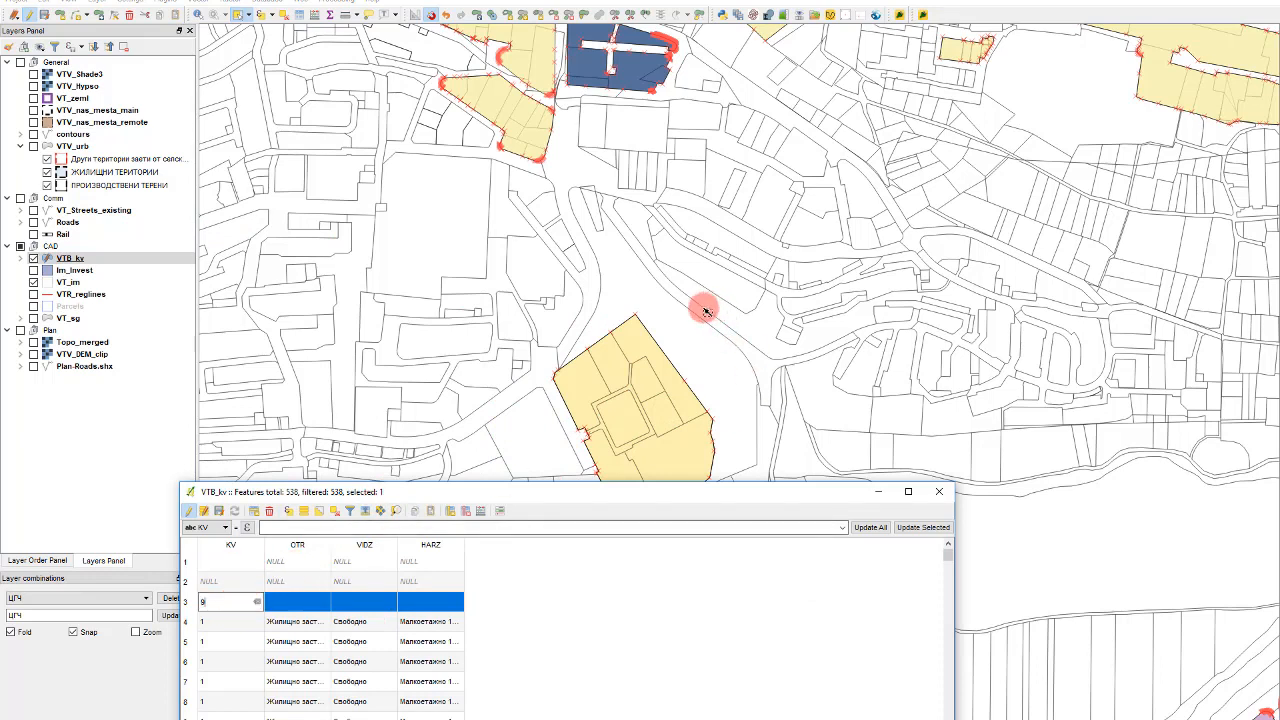
pyautogui.write('99')
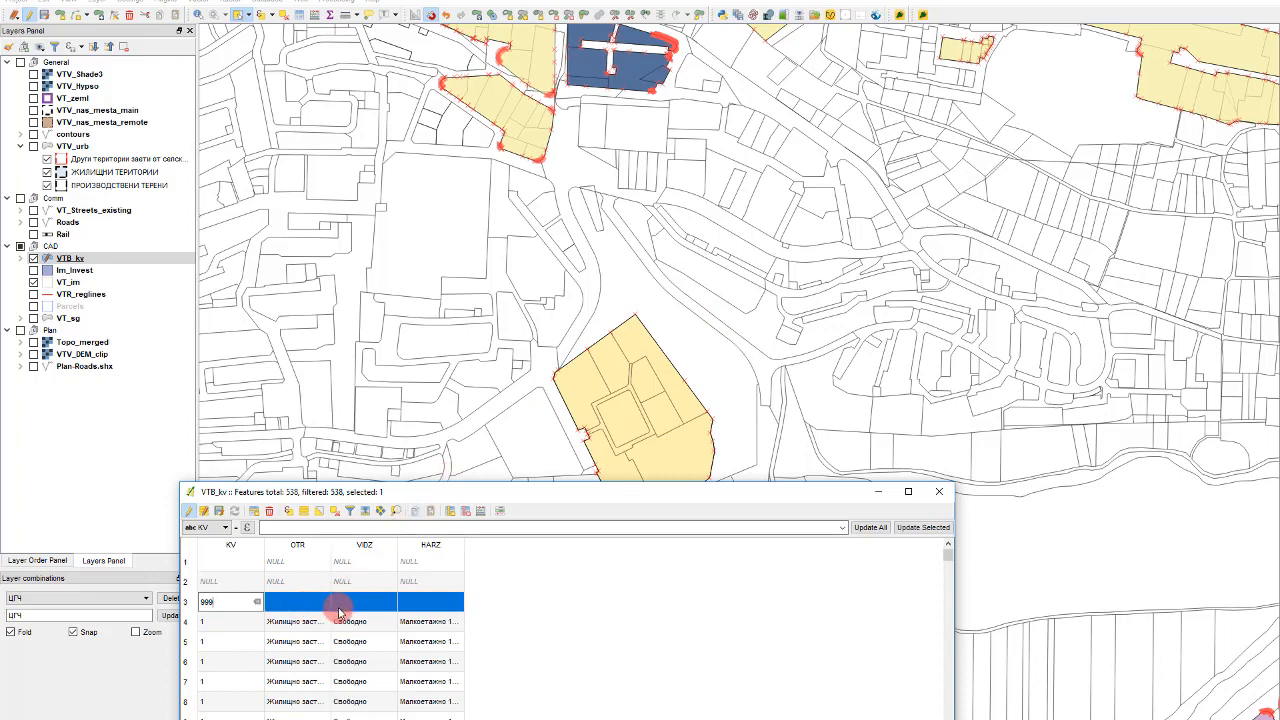
pyautogui.click(654, 316)
# Step: Select both parts of the block around the removed T-shaped street and merge them into one feature
pyautogui.scroll(4, 622, 400)
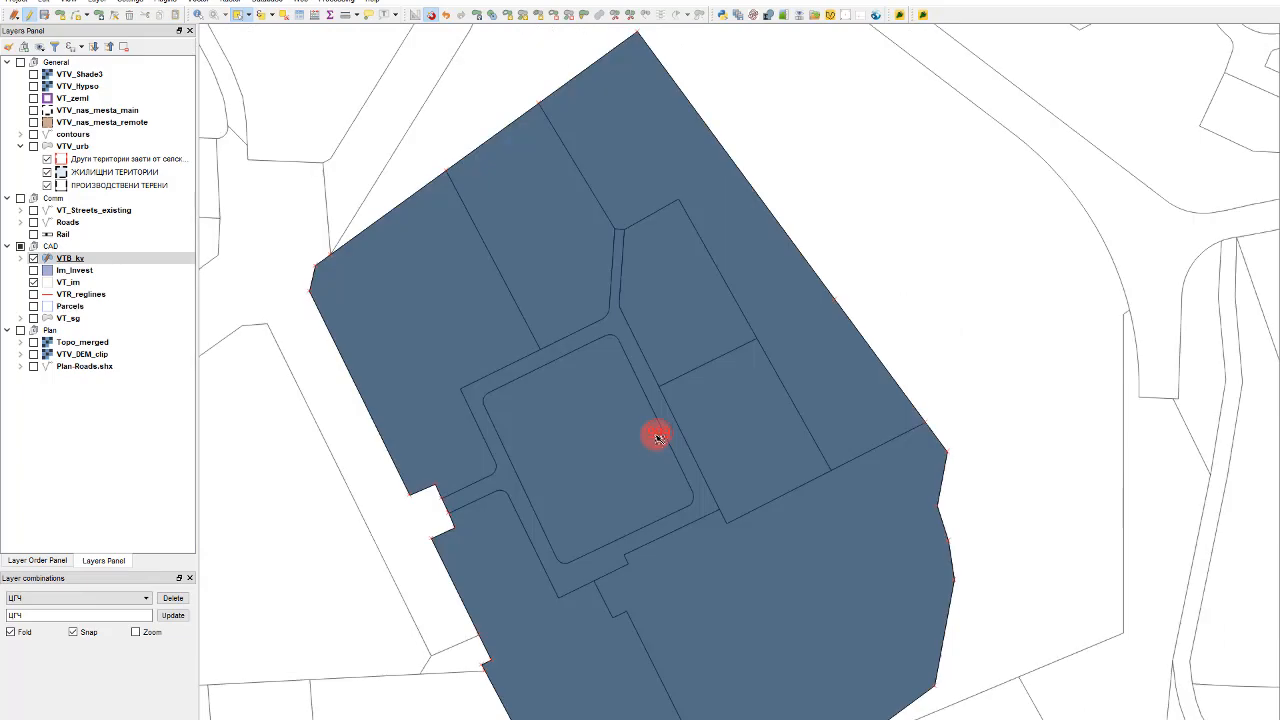
pyautogui.scroll(-4, 626, 434)
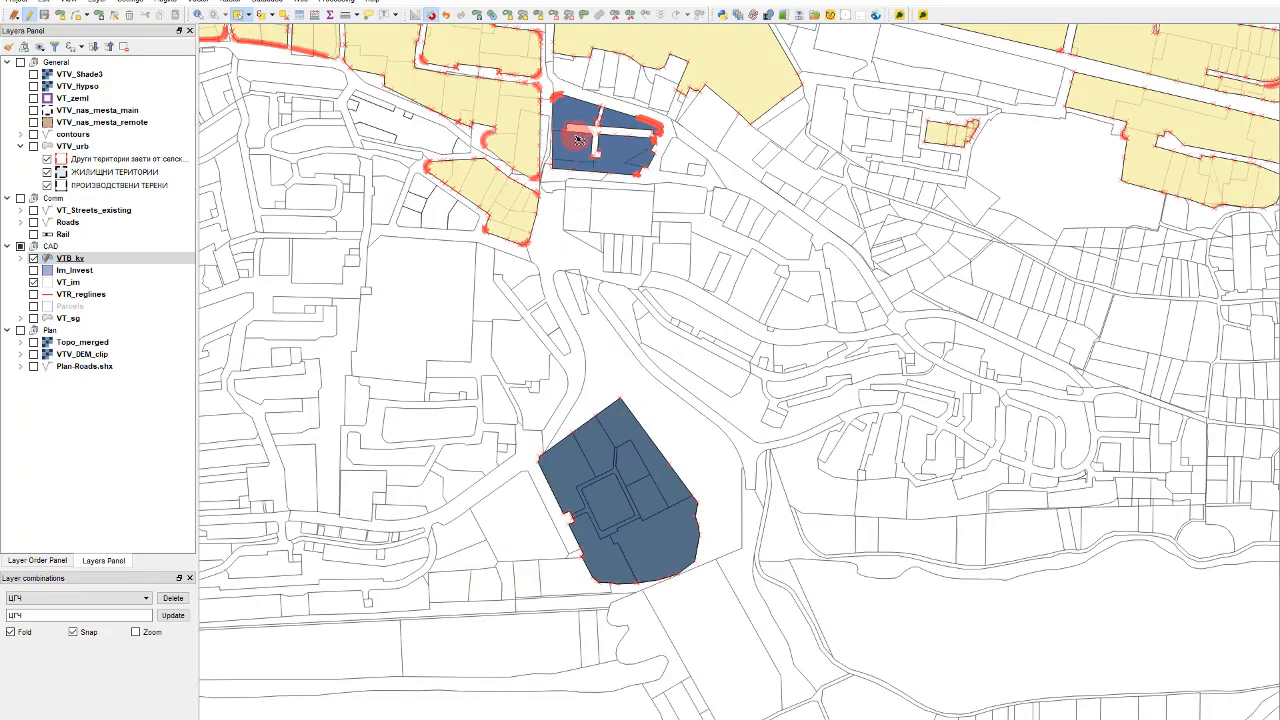
pyautogui.keyDown('ctrl'); pyautogui.click(577, 140); pyautogui.keyUp('ctrl')
pyautogui.scroll(3, 577, 135)
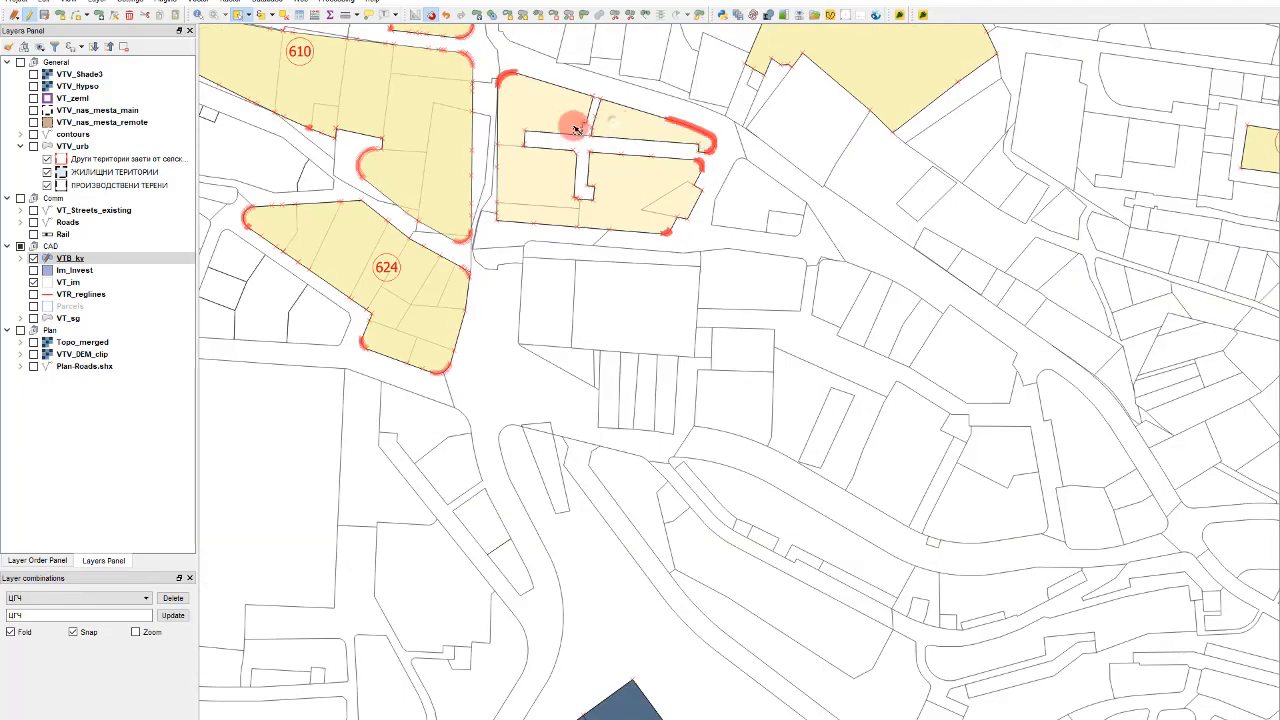
pyautogui.scroll(2, 577, 130)
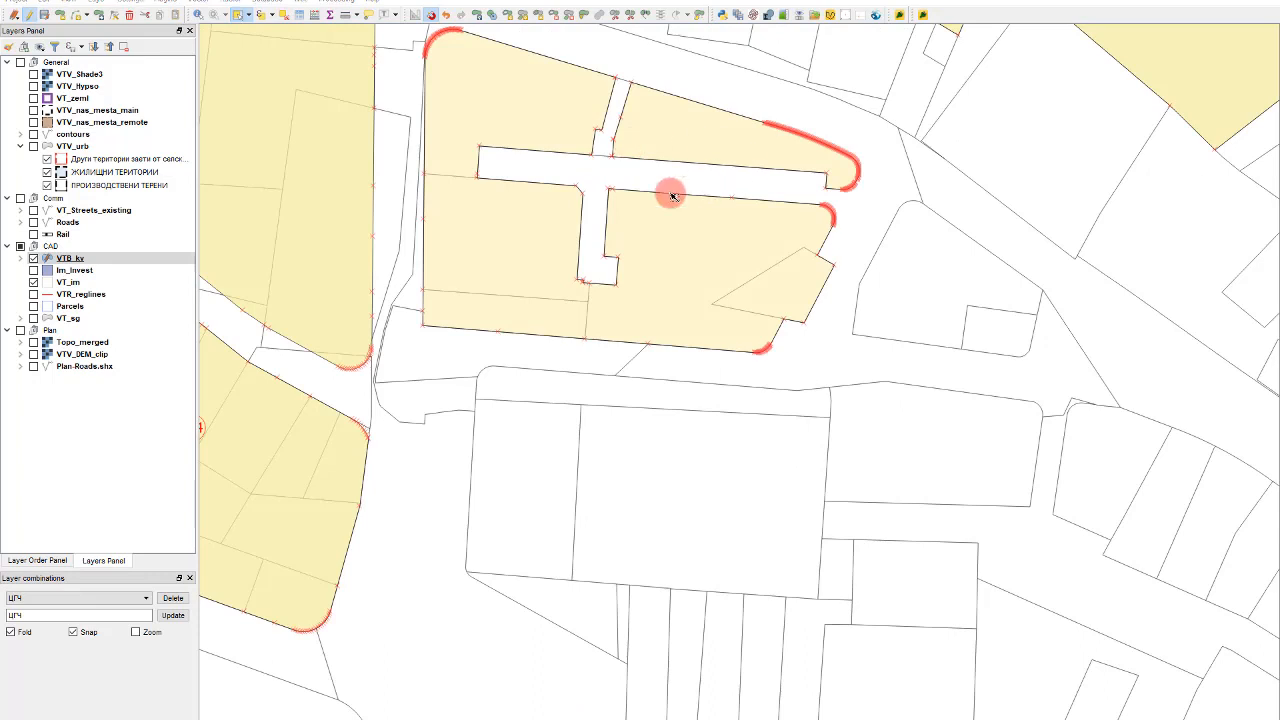
pyautogui.click(792, 521)
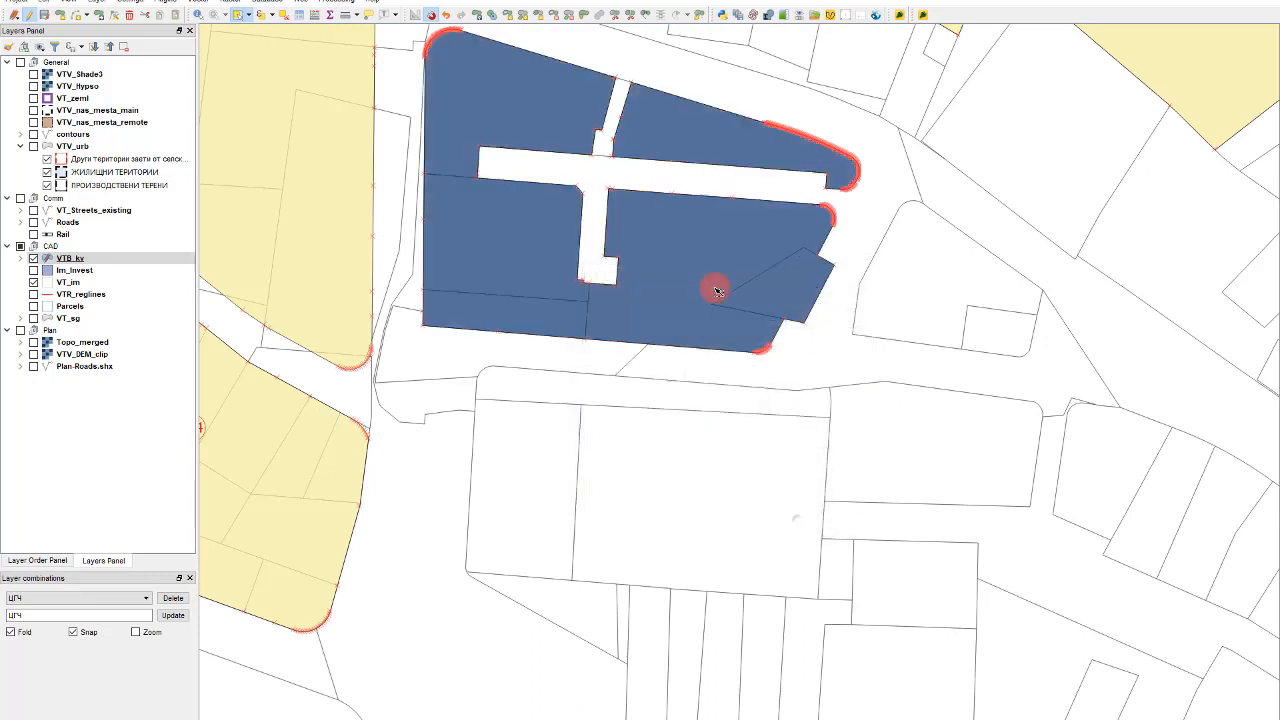
# Step: Select the merged block around the T-shaped street, set its KV attribute to 998 and check its map label
pyautogui.click(716, 291)
pyautogui.press('F6')
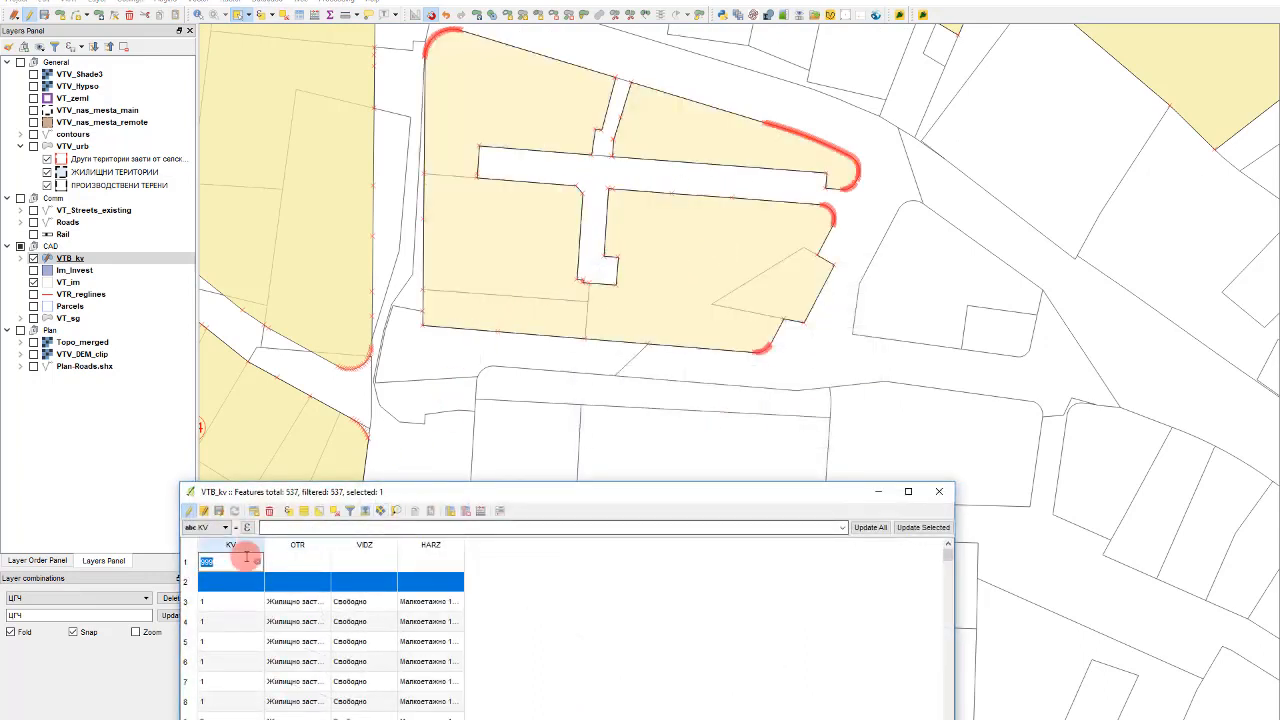
pyautogui.doubleClick(240, 582)
pyautogui.write('9')
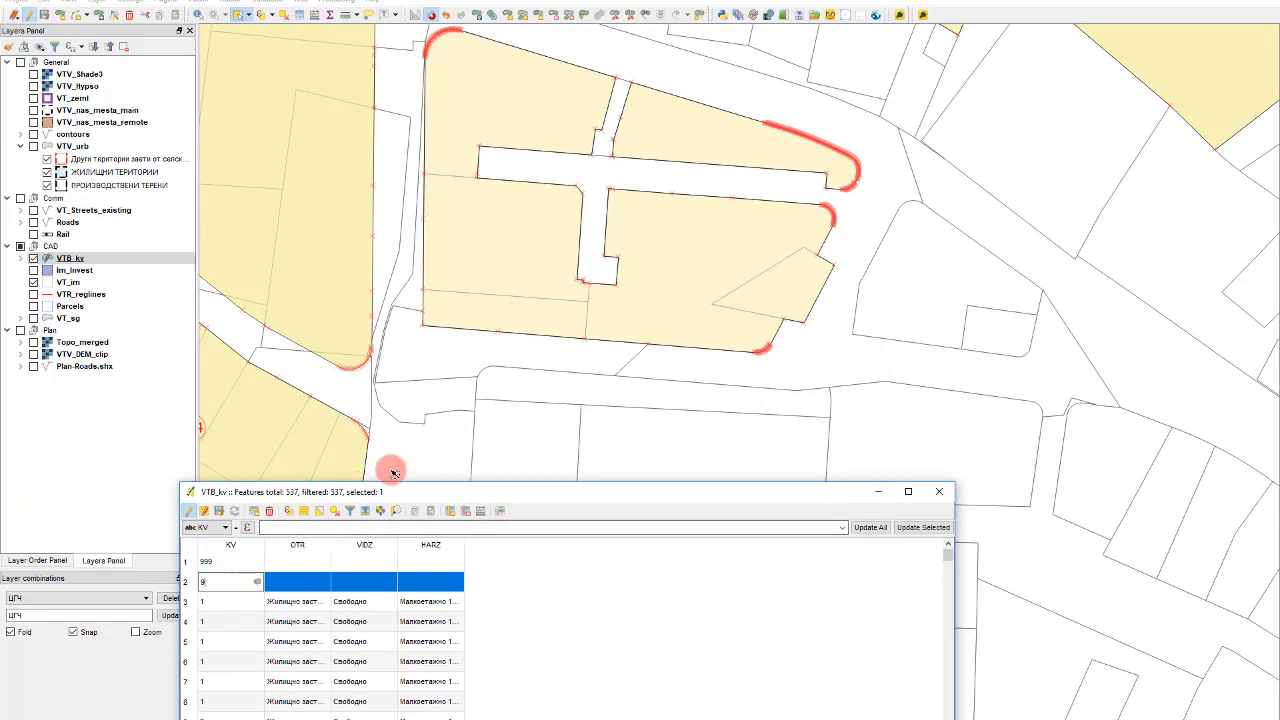
pyautogui.write('98')
pyautogui.click(999, 448)
pyautogui.scroll(2, 595, 185)
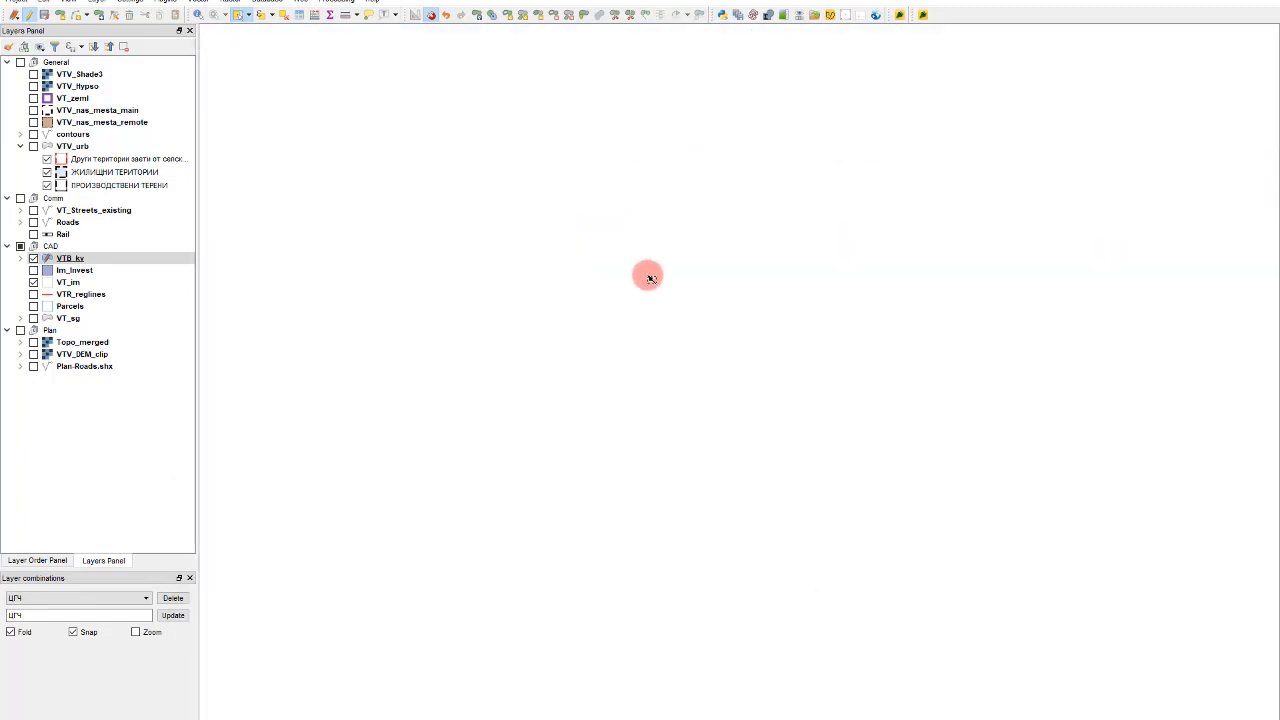
pyautogui.scroll(-3, 806, 403)
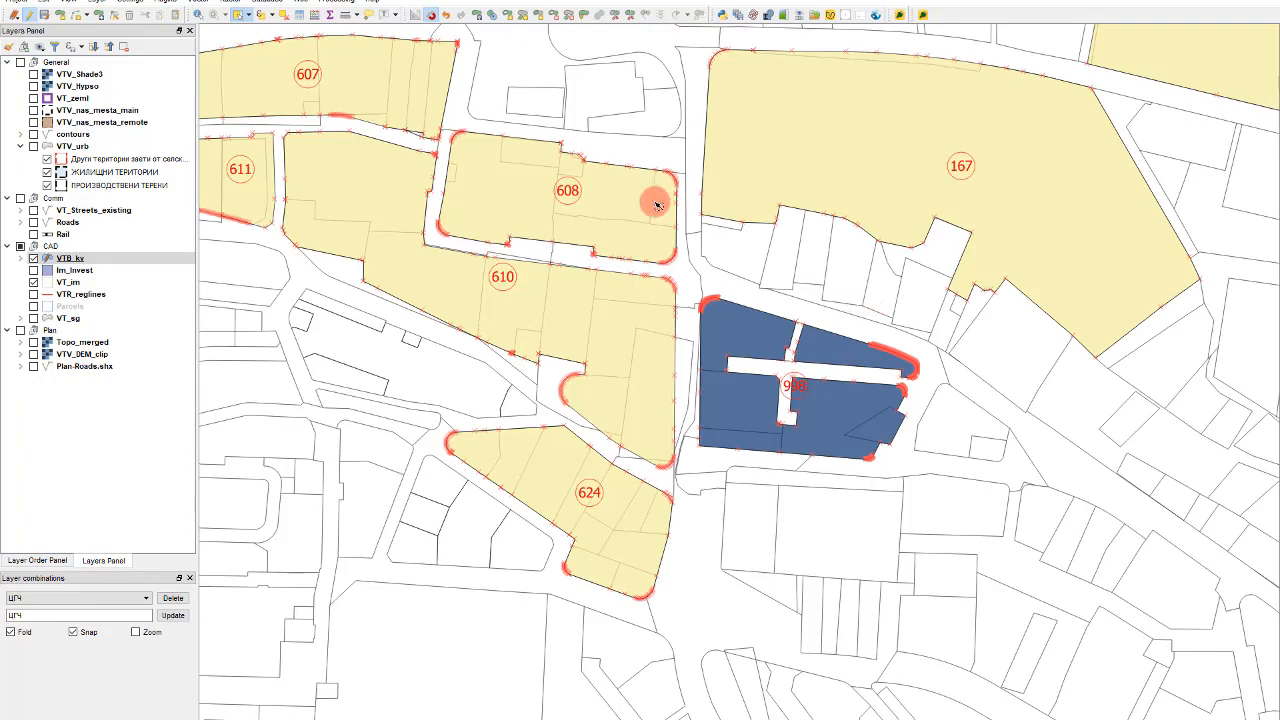
# Step: Switch to the AutoCAD drawing and examine the full extent of its mapped blocks
pyautogui.scroll(-2, 657, 197)
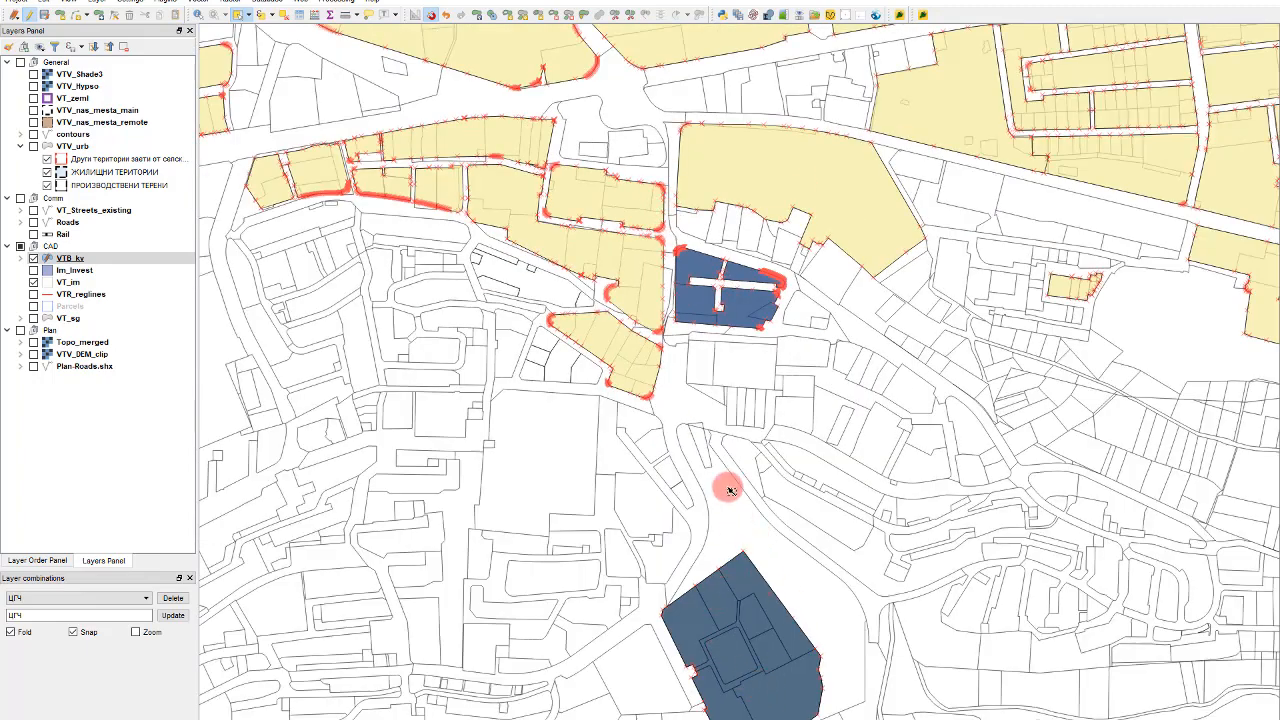
pyautogui.scroll(-2, 860, 355)
pyautogui.scroll(2, 868, 386)
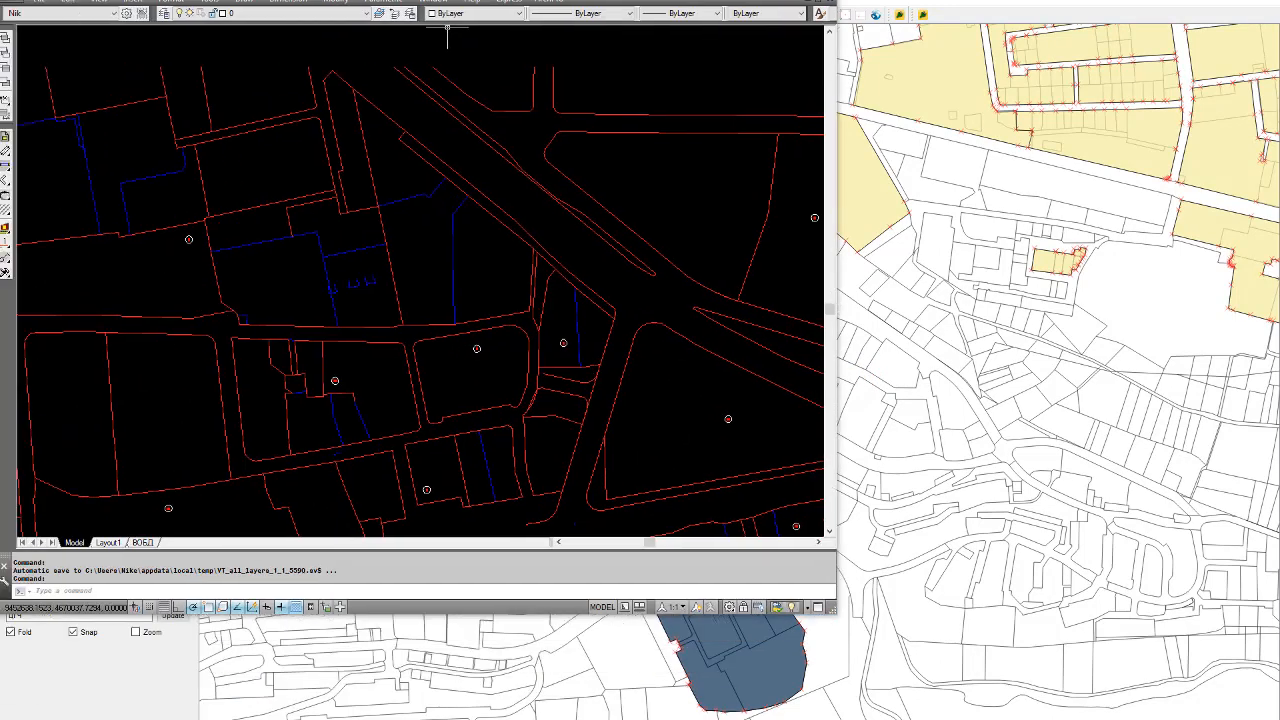
pyautogui.scroll(-10, 650, 225)
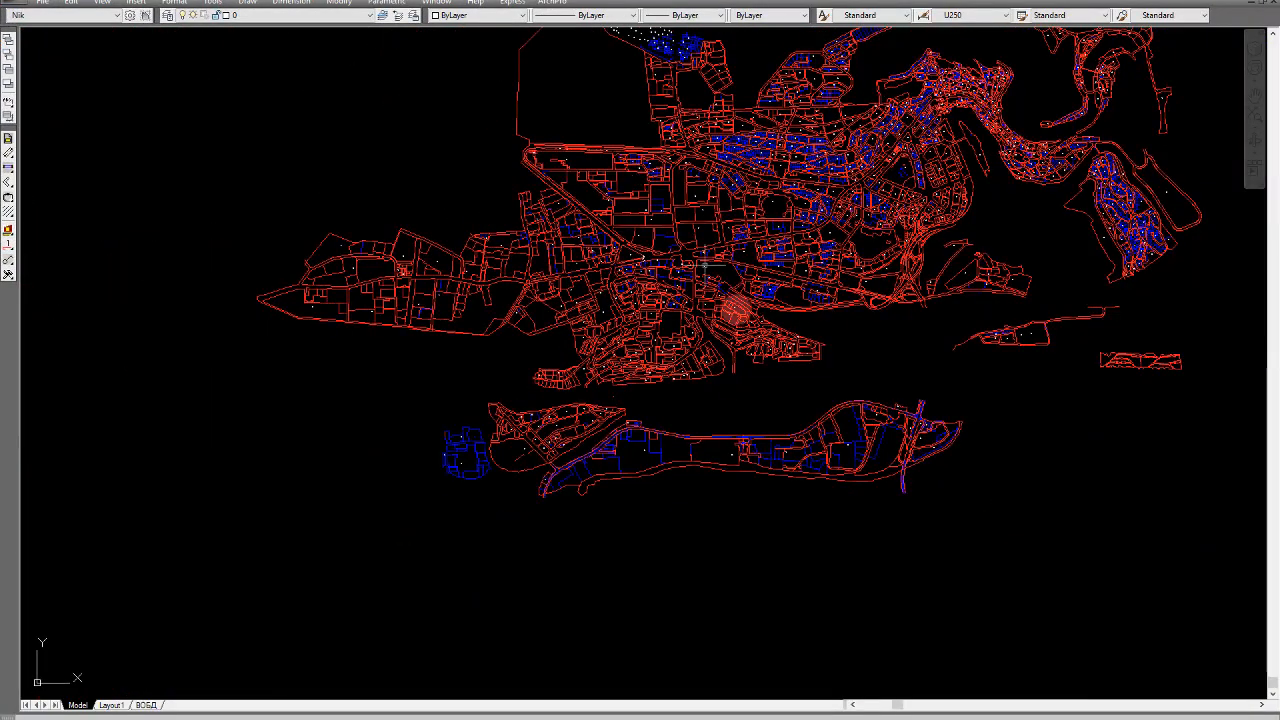
pyautogui.scroll(-5, 558, 384)
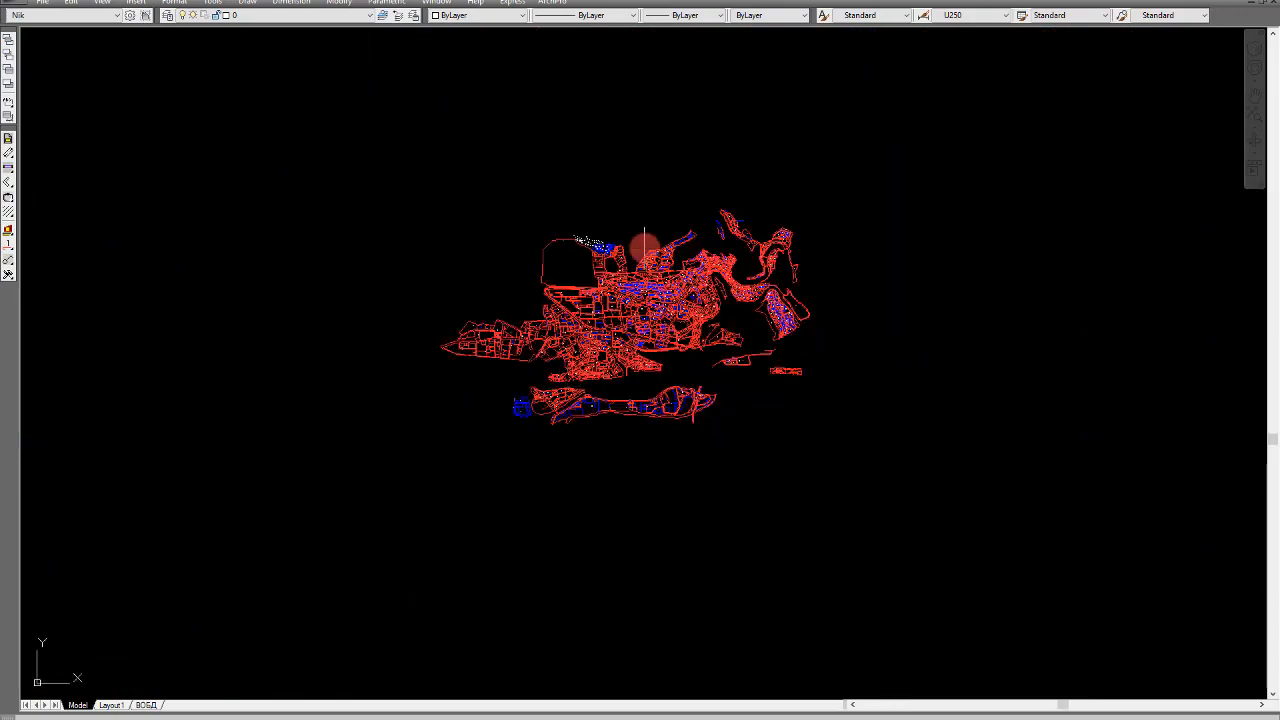
pyautogui.scroll(3, 580, 475)
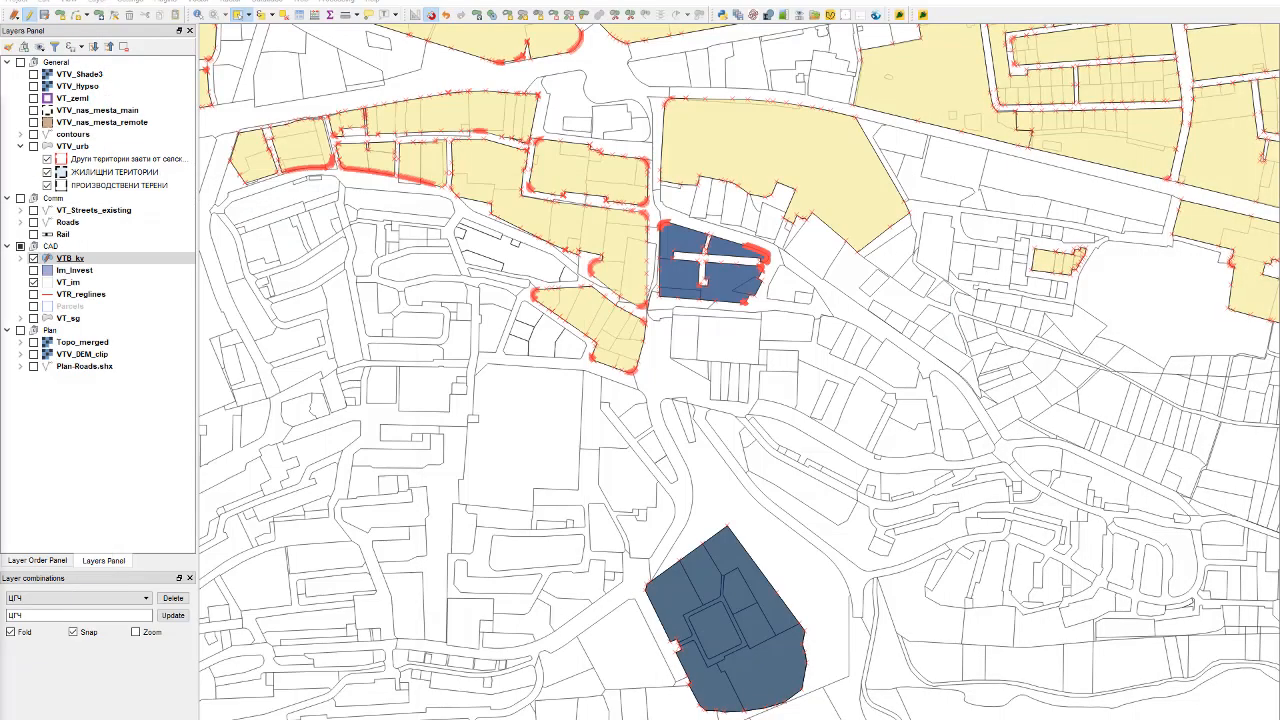
# Step: Switch back to QGIS and display the VTV_nas_mesta_main boundaries over the whole mapped area
pyautogui.click(105, 146)
pyautogui.click(115, 122)
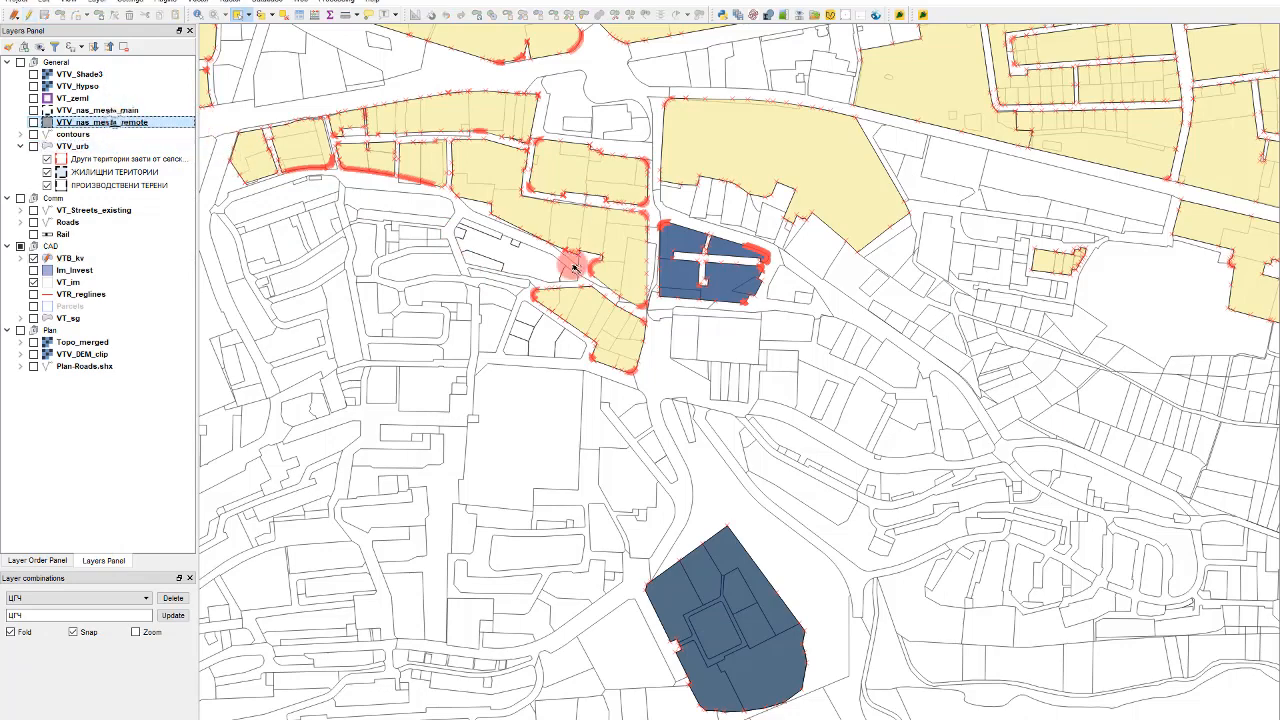
pyautogui.scroll(-5, 575, 268)
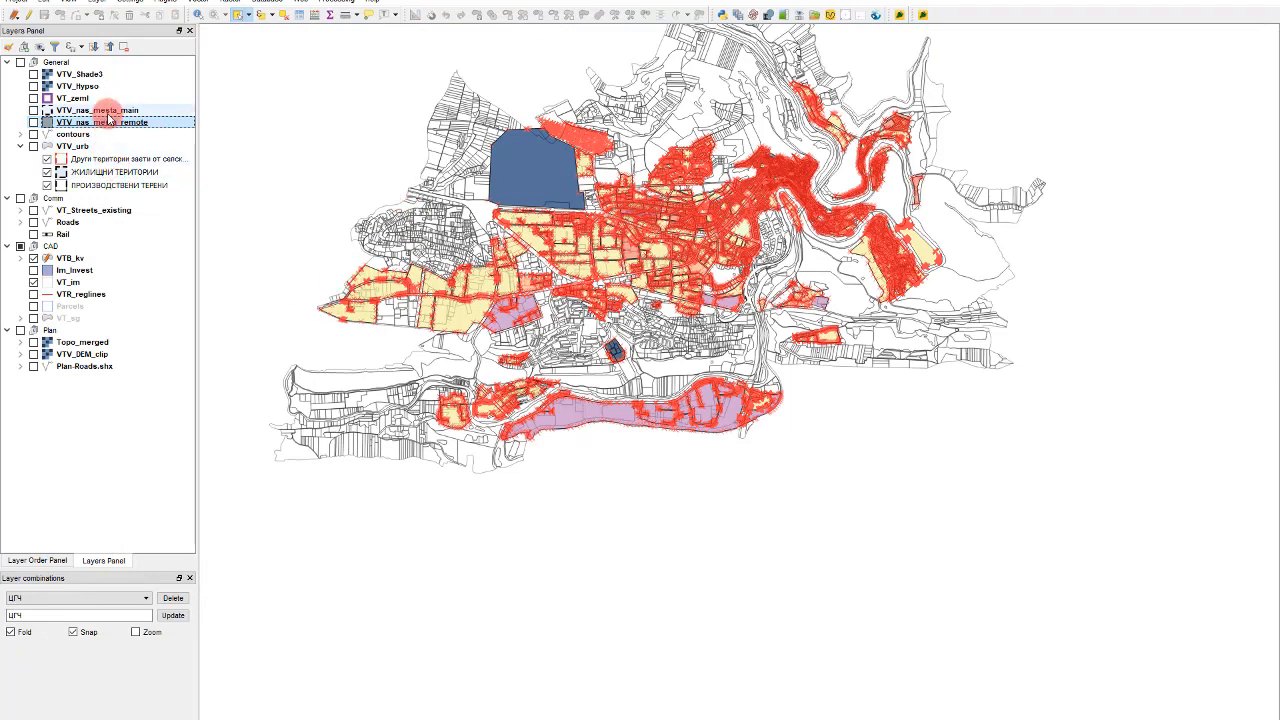
pyautogui.click(33, 110)
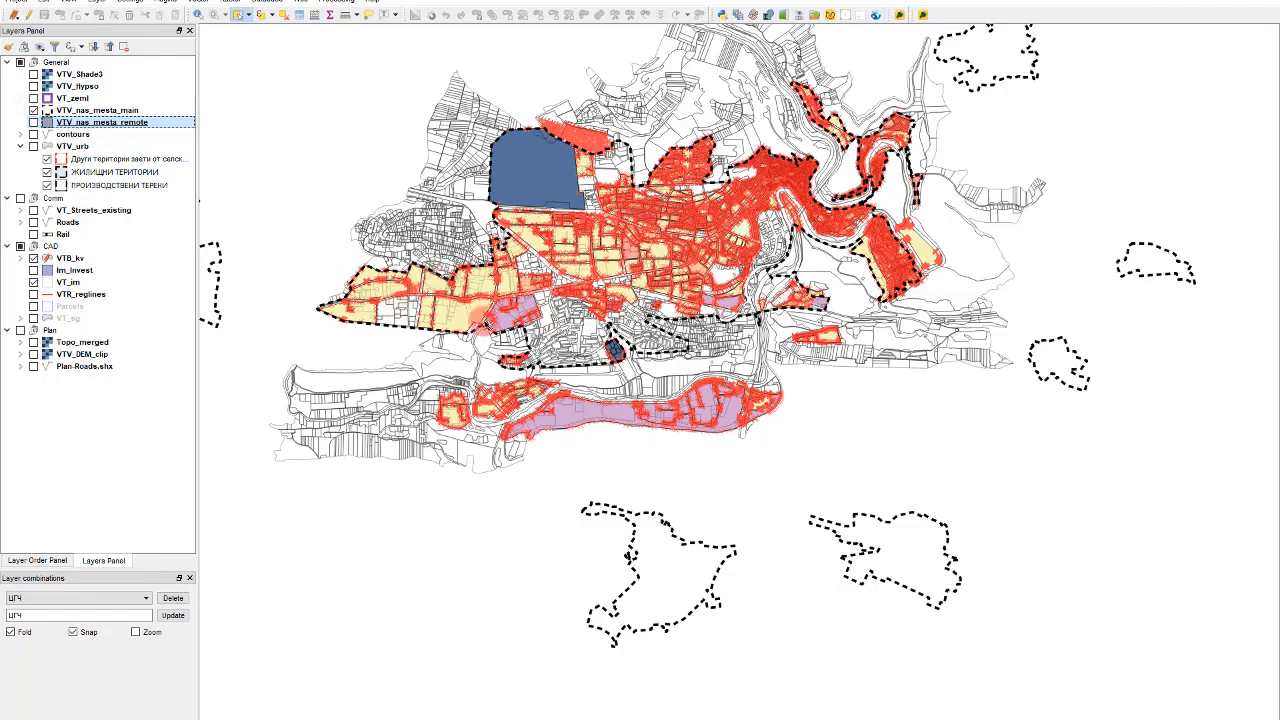
# Step: Examine block coverage against the town boundary and make VTV_nas_mesta_main the active layer
pyautogui.scroll(-2, 552, 328)
pyautogui.scroll(2, 513, 310)
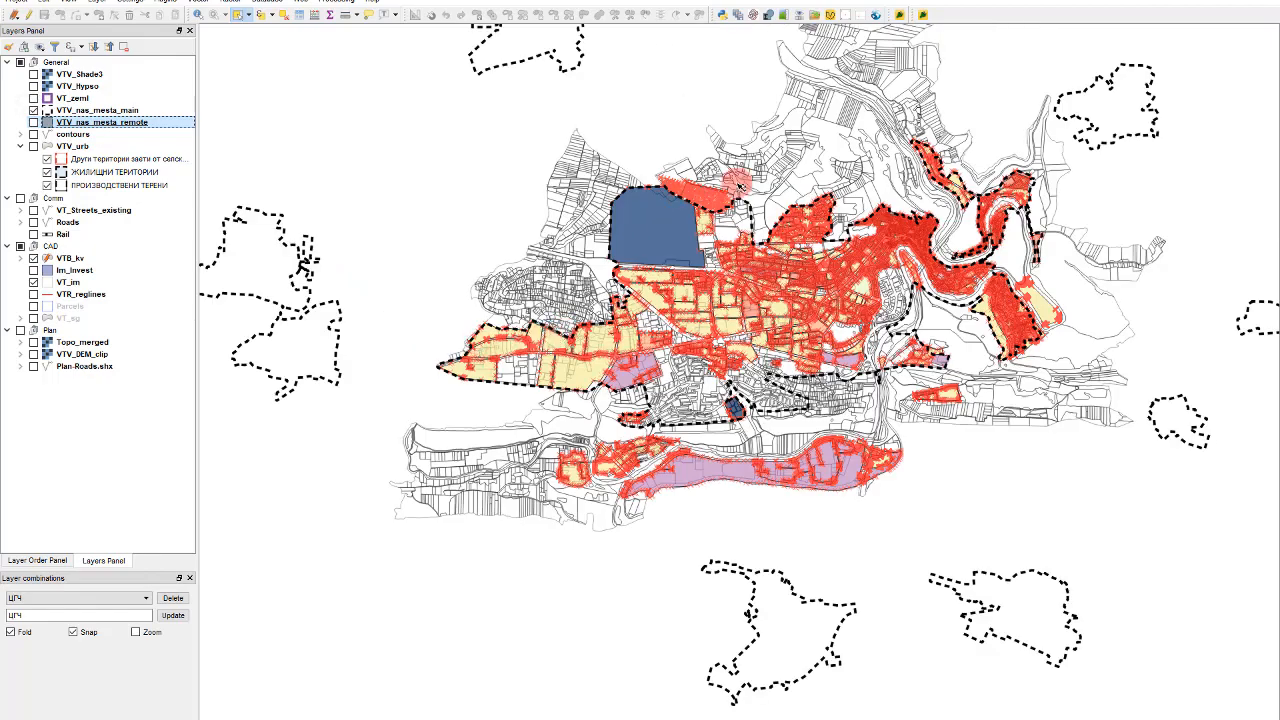
pyautogui.scroll(1, 812, 312)
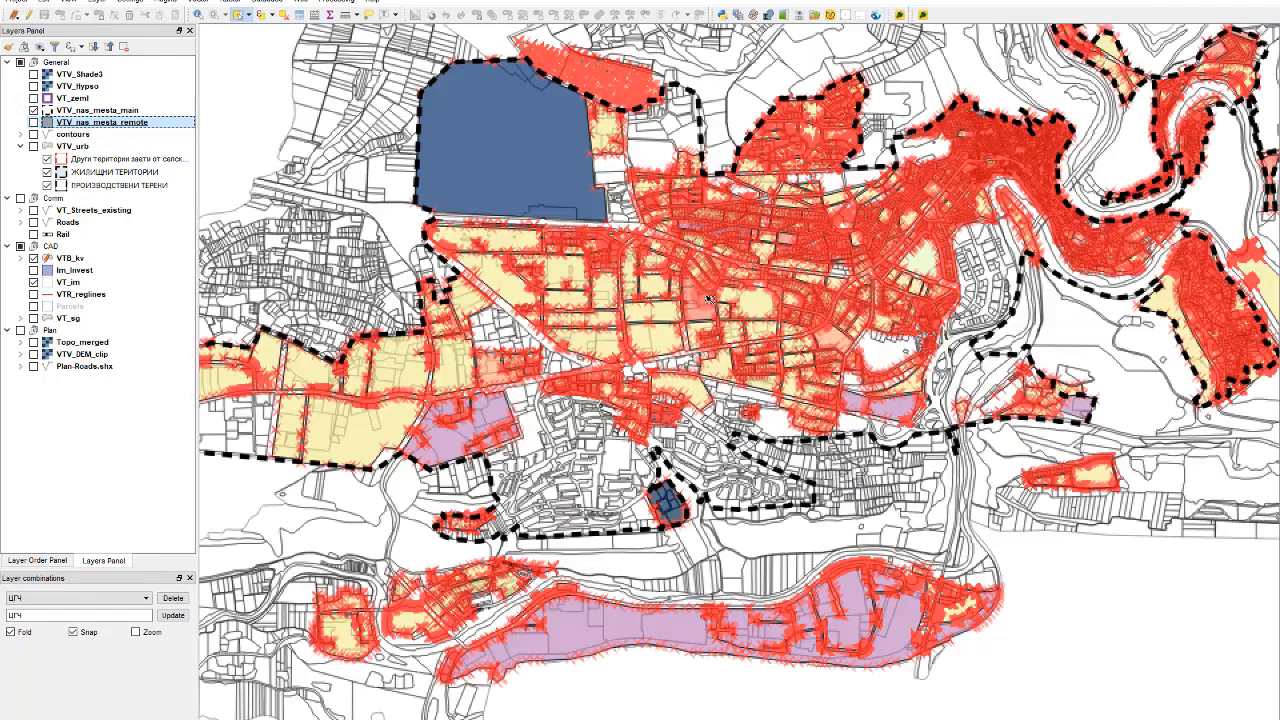
pyautogui.click(90, 111)
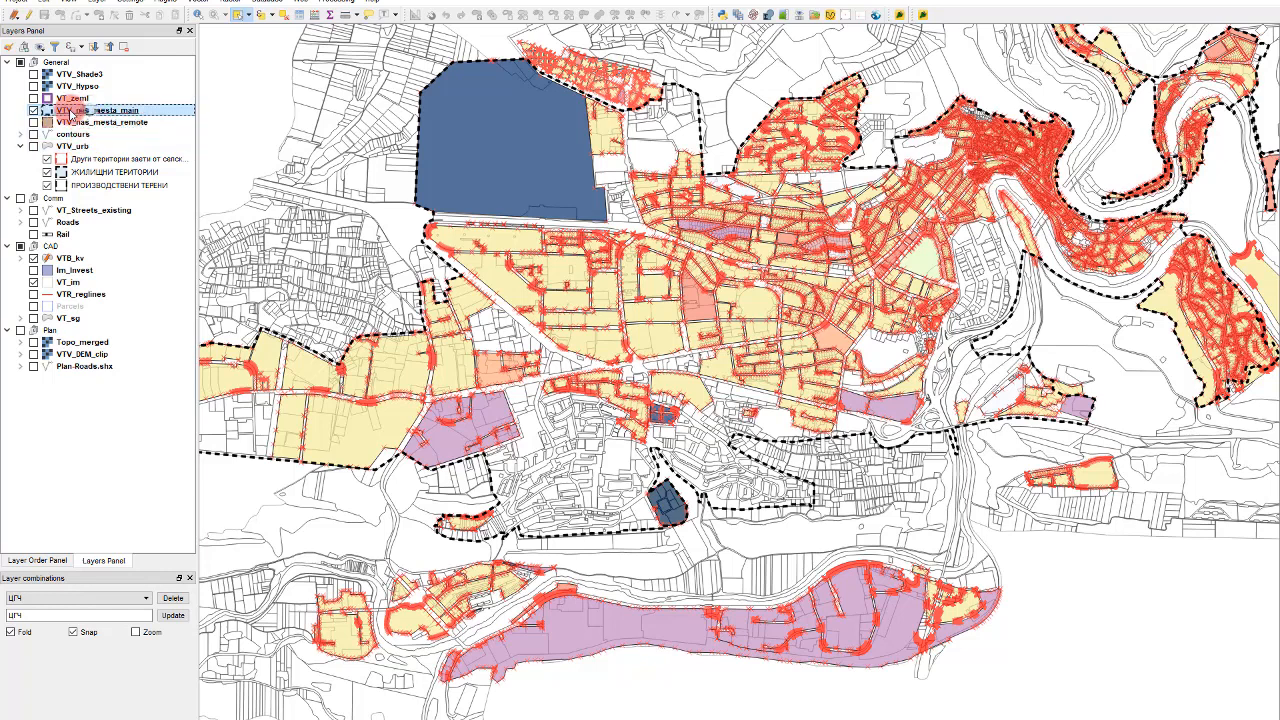
pyautogui.rightClick(68, 109)
pyautogui.click(49, 107)
pyautogui.click(120, 2)
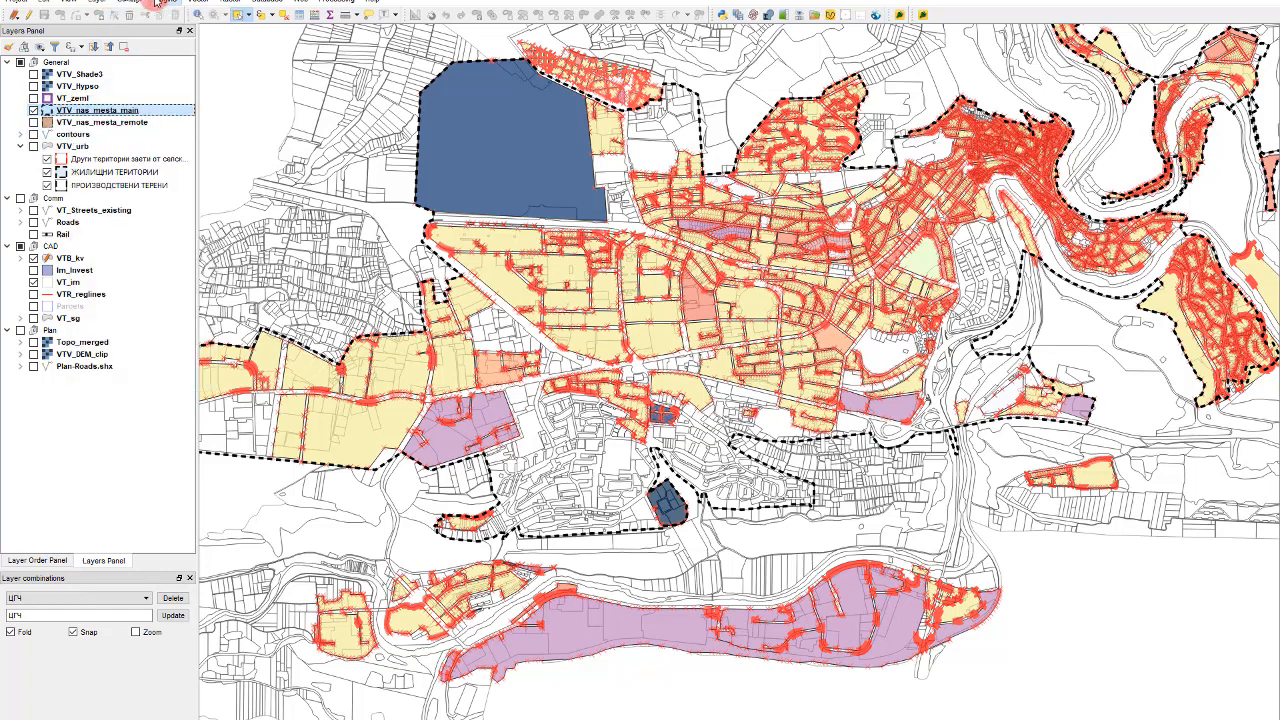
# Step: Run Polygons to Lines on VTV_nas_mesta_main, loading the result as a temporary layer
pyautogui.moveTo(145, 5)
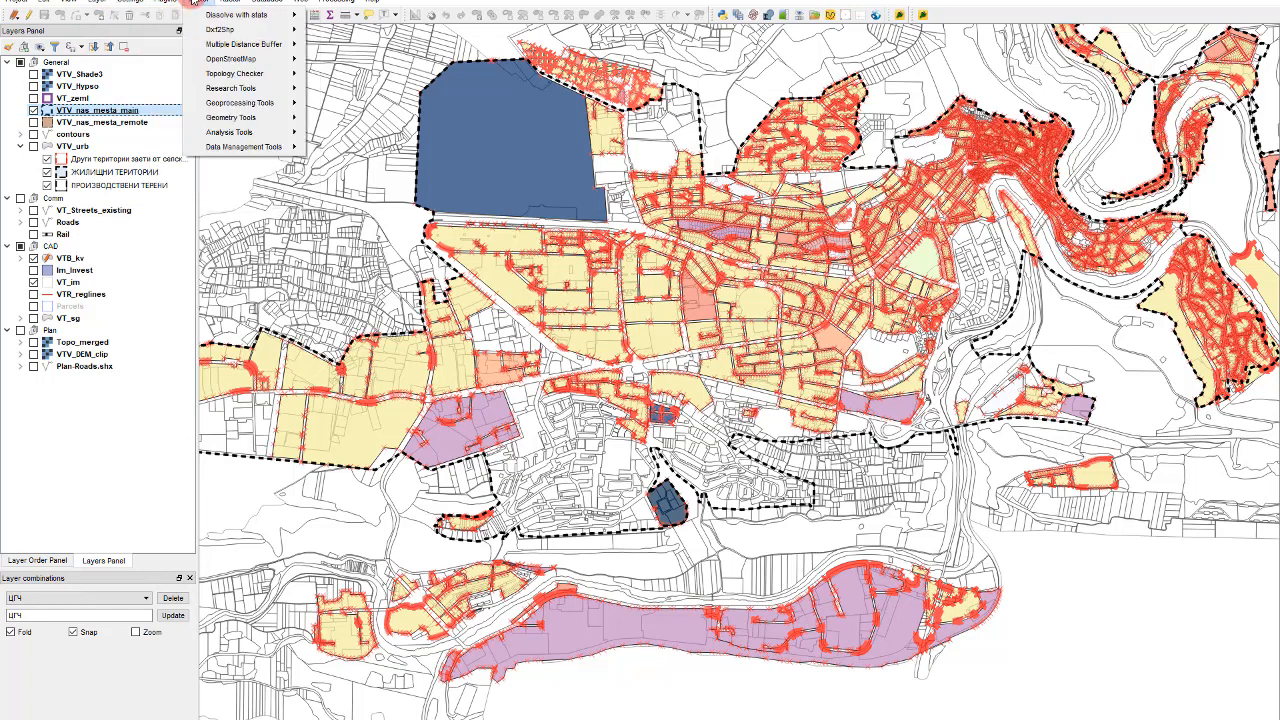
pyautogui.moveTo(253, 118)
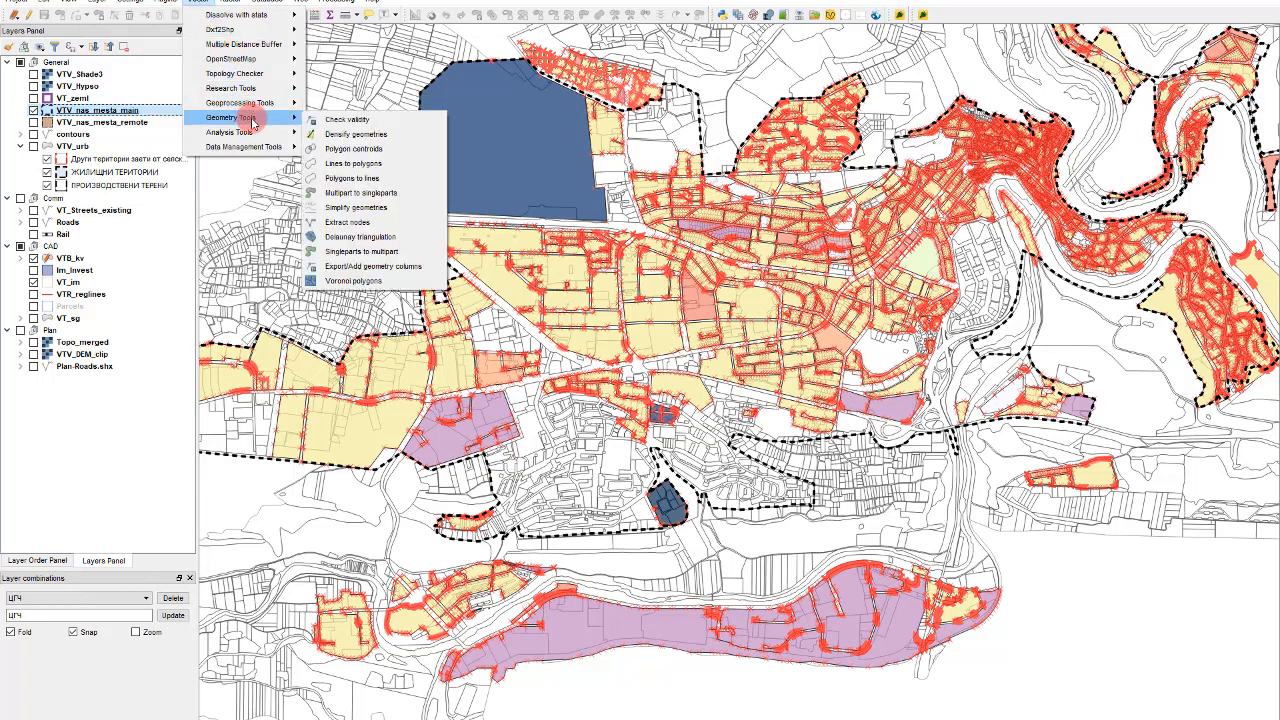
pyautogui.click(357, 180)
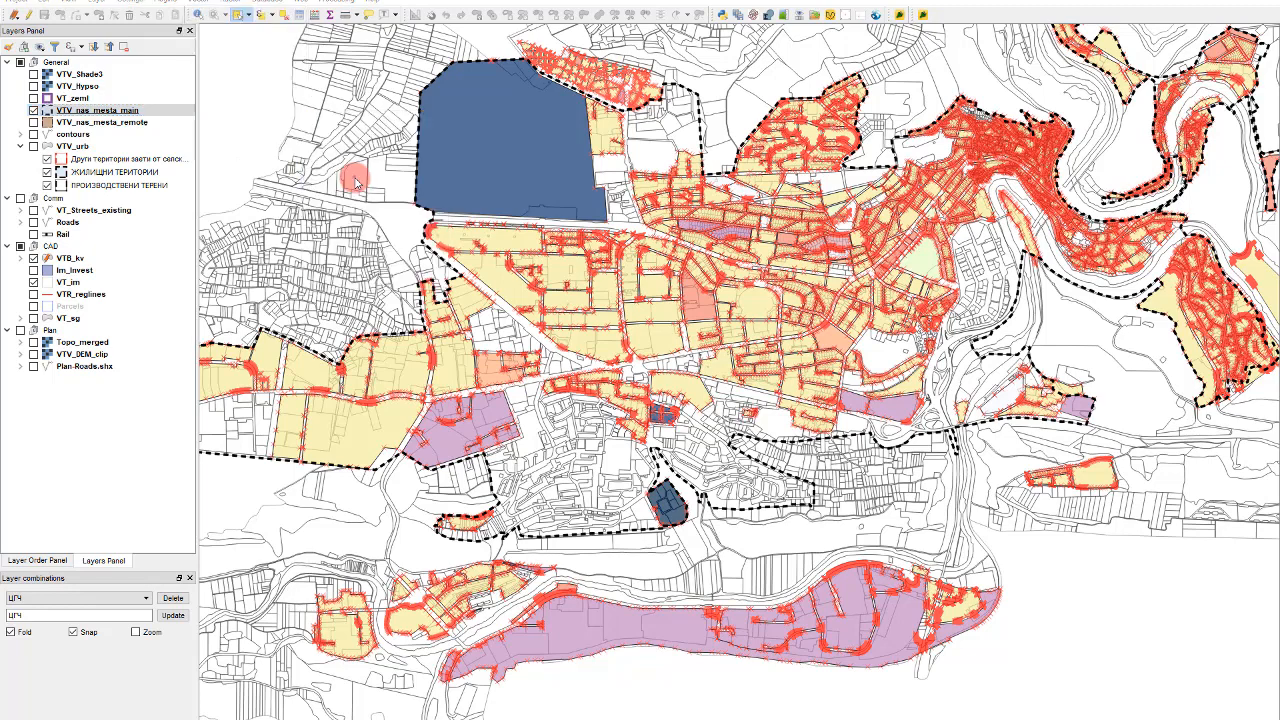
pyautogui.click(586, 300)
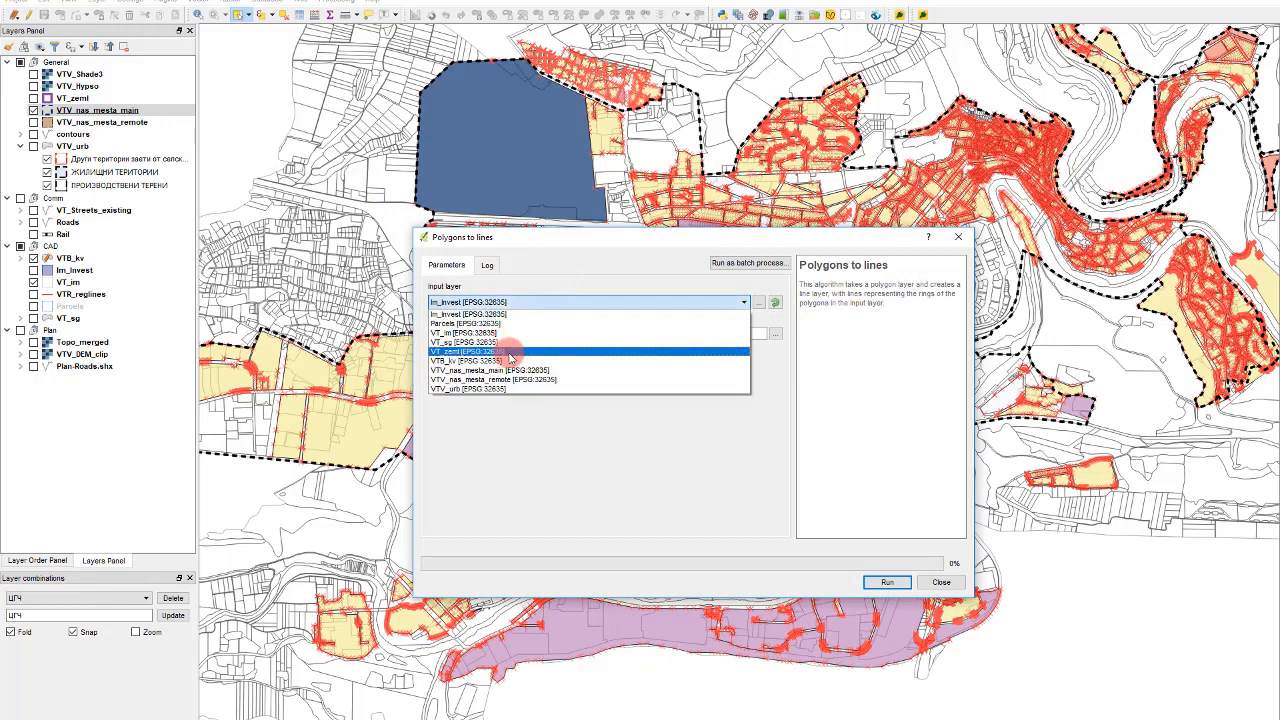
pyautogui.click(490, 370)
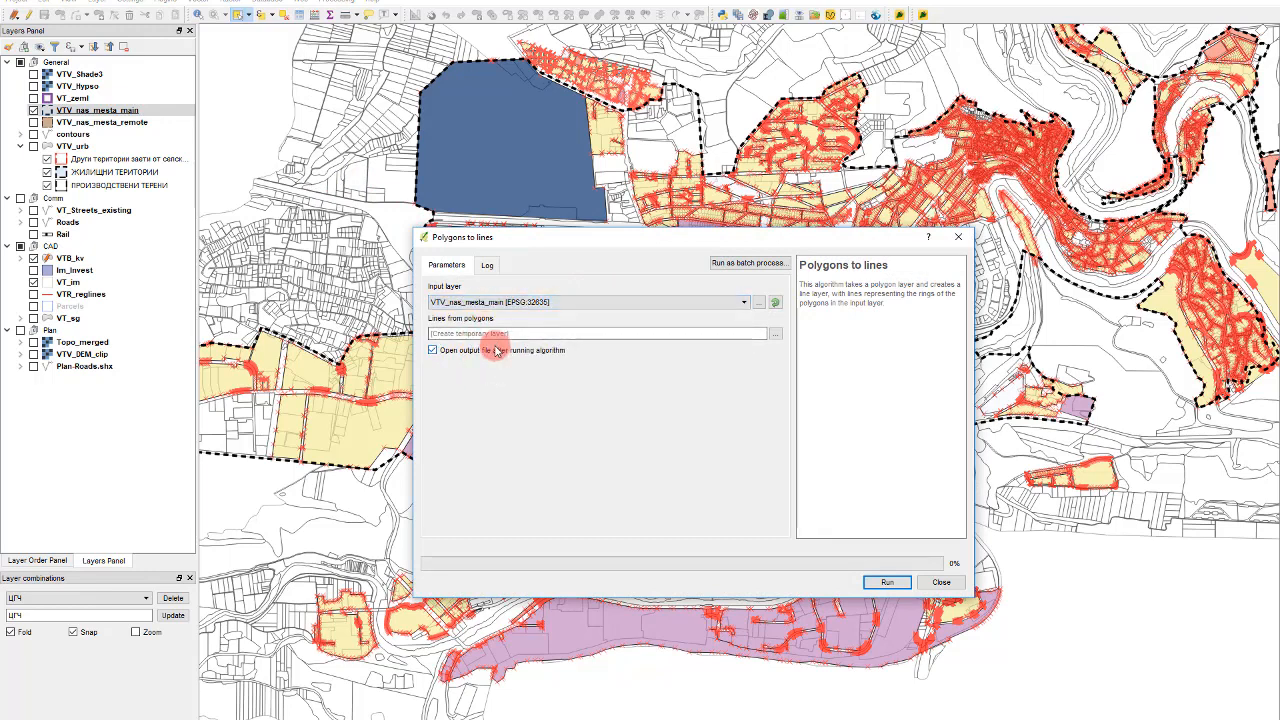
pyautogui.click(879, 591)
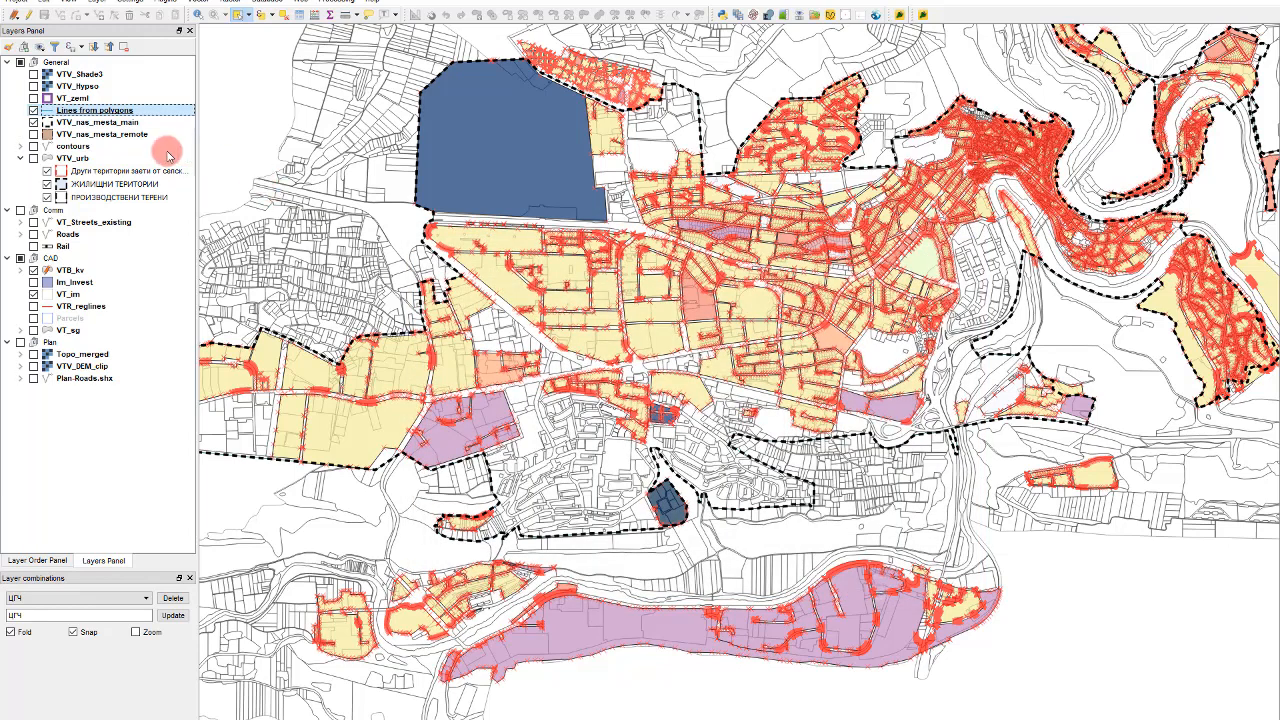
# Step: Show only the Lines from polygons layer and select the central town boundary line
pyautogui.click(36, 111)
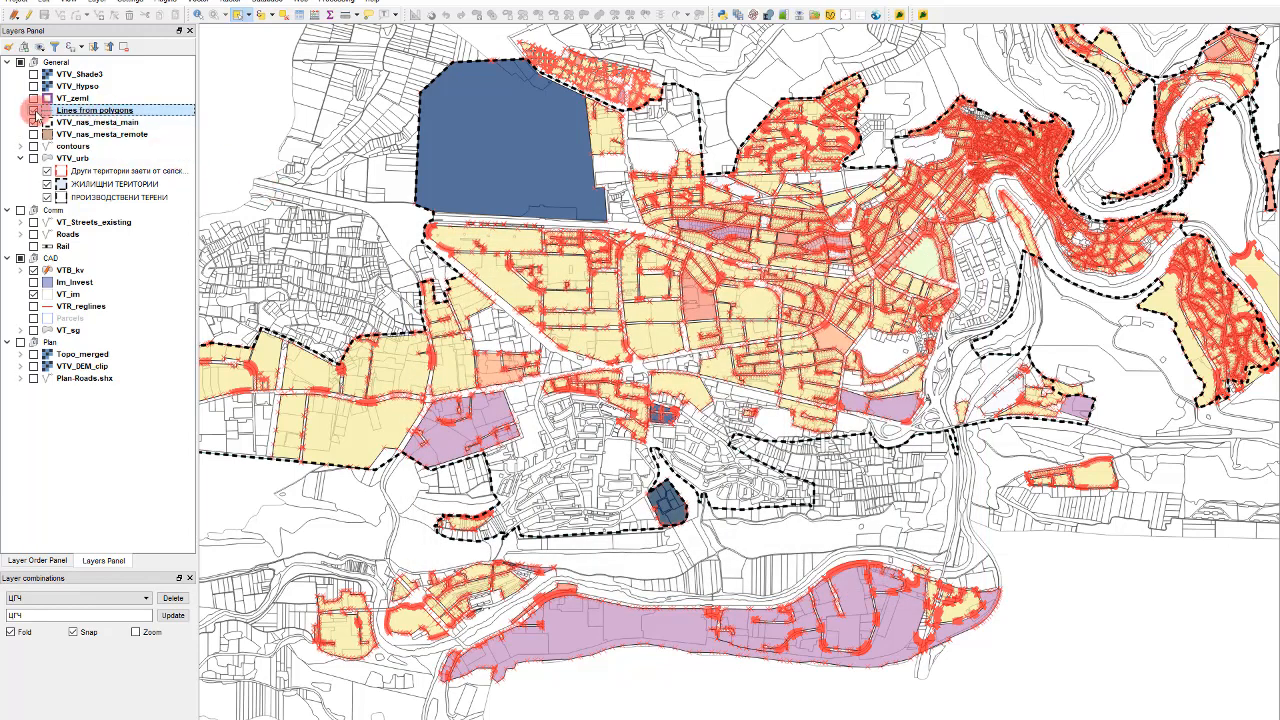
pyautogui.scroll(-2, 731, 201)
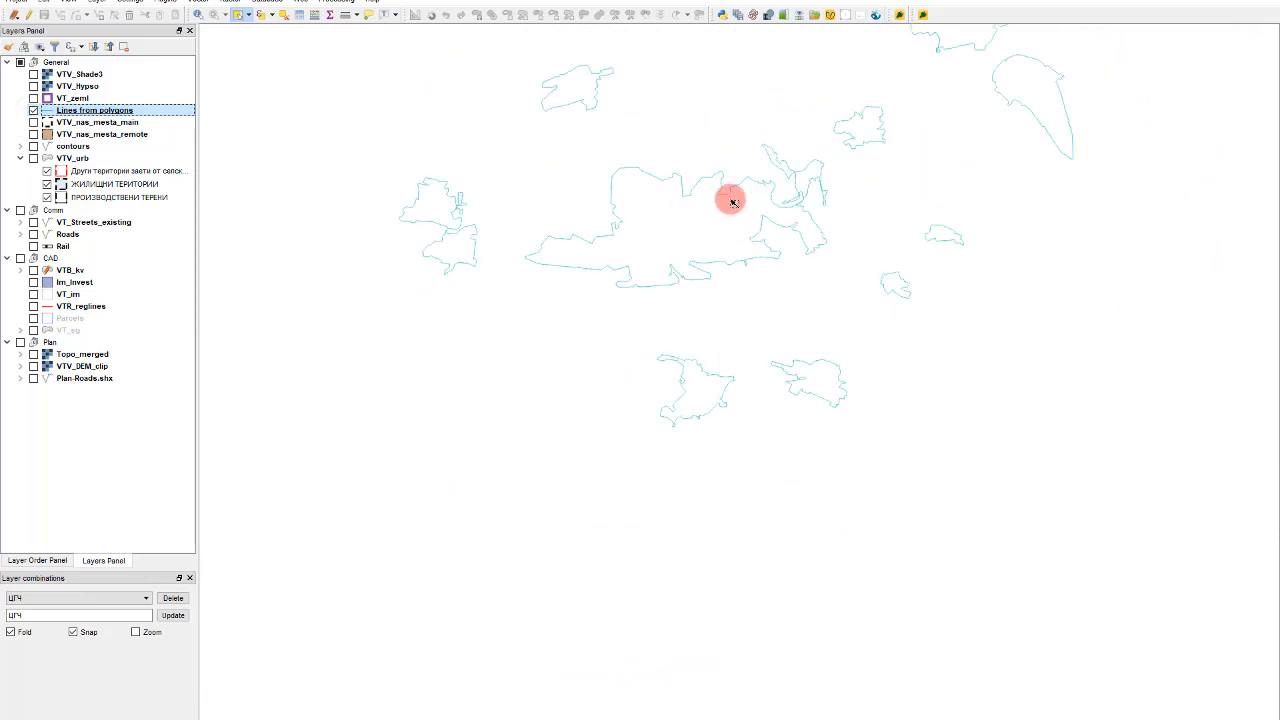
pyautogui.scroll(2, 654, 171)
pyautogui.scroll(3, 666, 149)
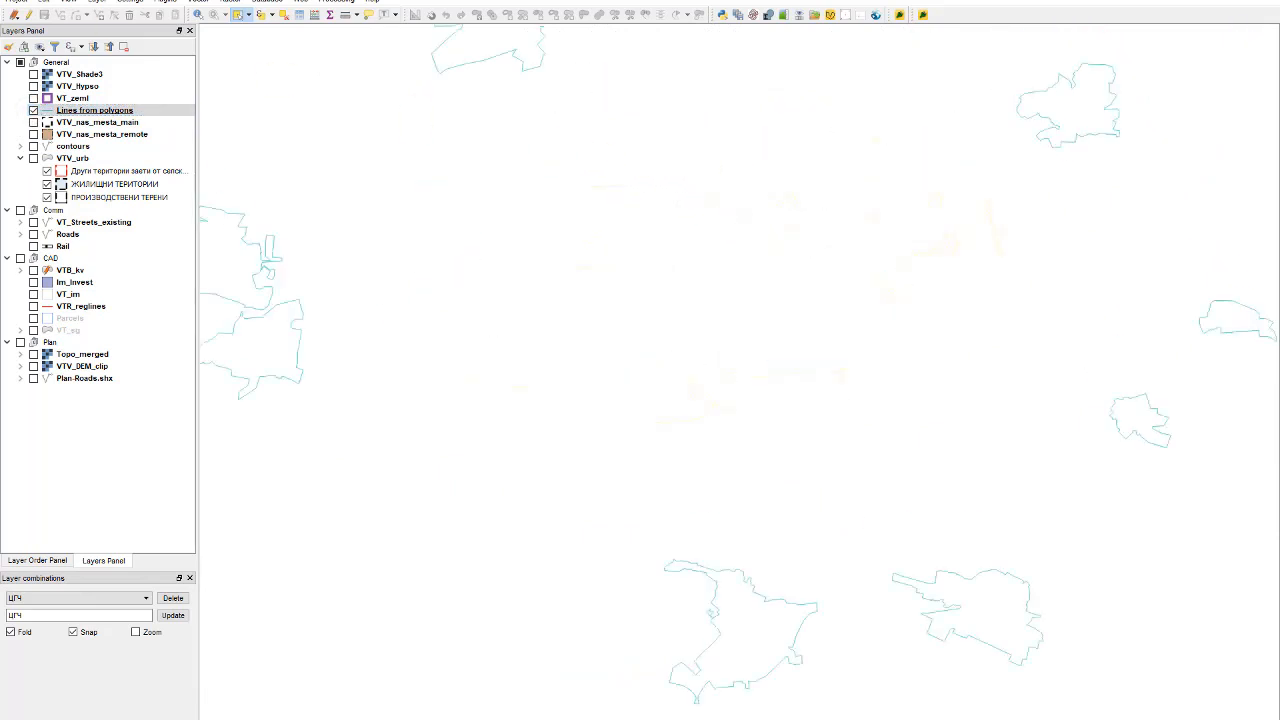
# Step: Export only the selected boundary line as the AutoCAD DXF file VTV_boundary_town in the GIS folder 00, without adding it to the map
pyautogui.rightClick(69, 110)
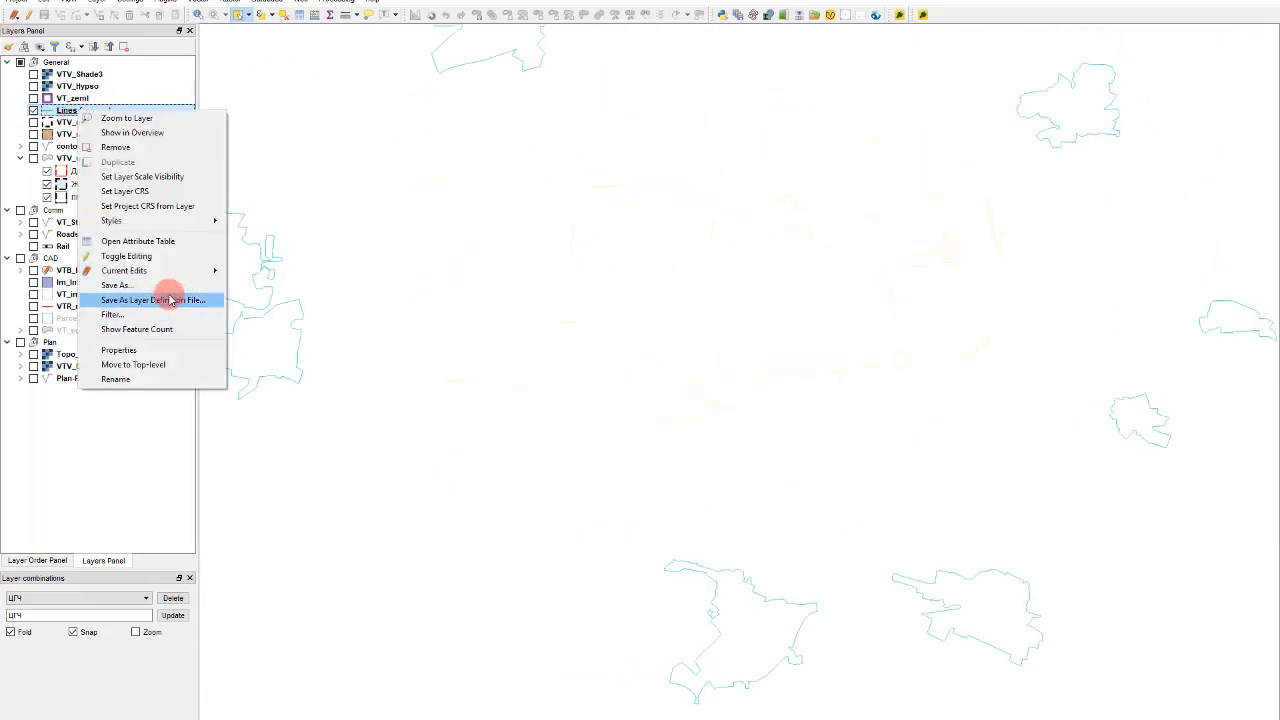
pyautogui.click(169, 286)
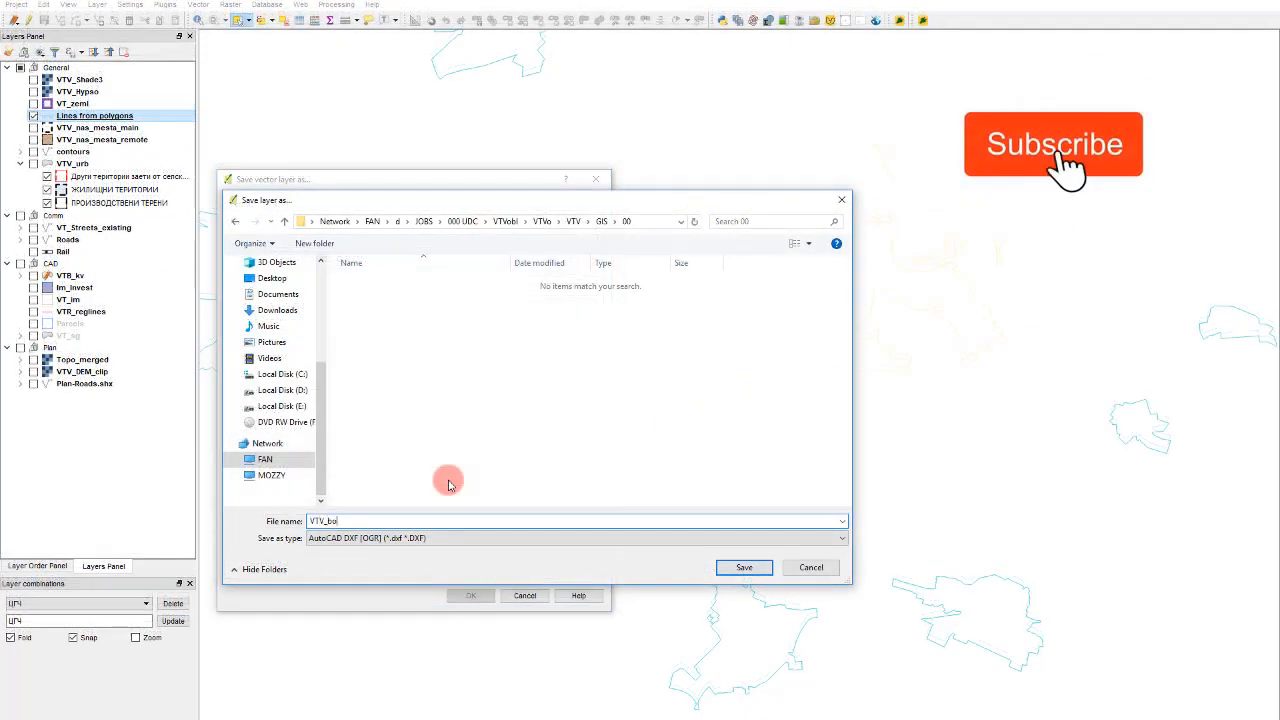
pyautogui.write('undary_town')
pyautogui.press('Return')
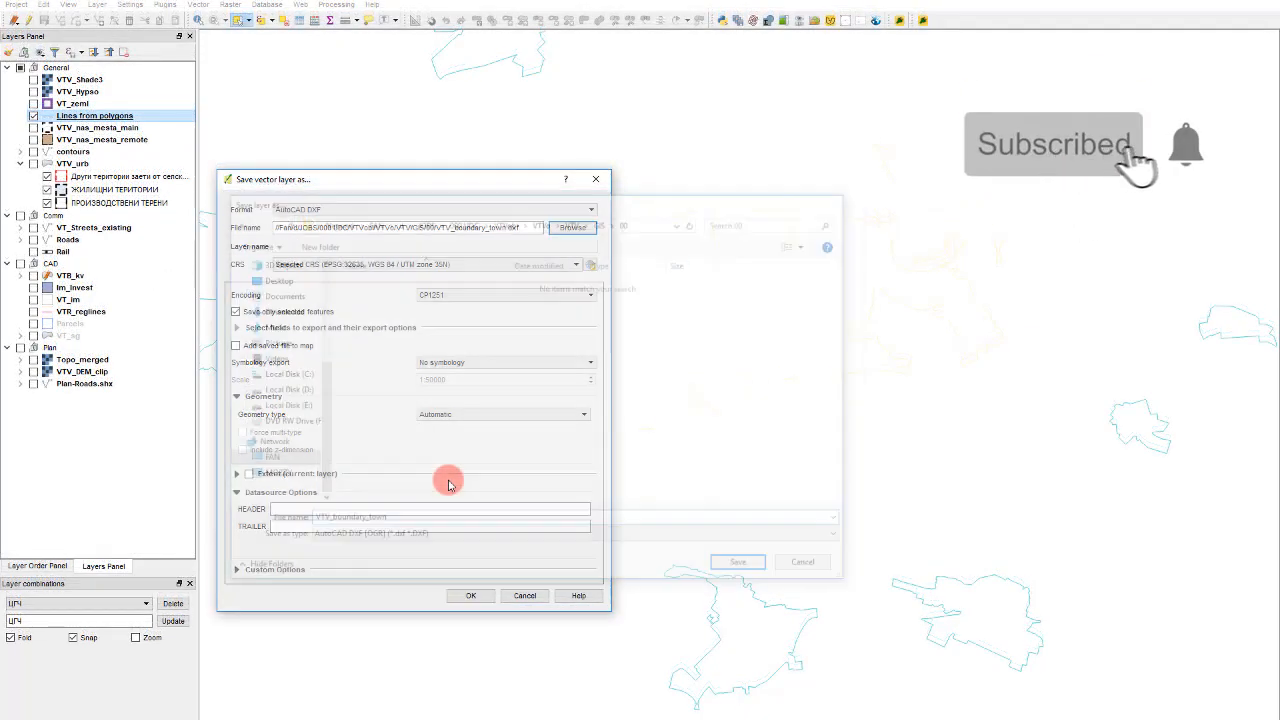
pyautogui.click(469, 597)
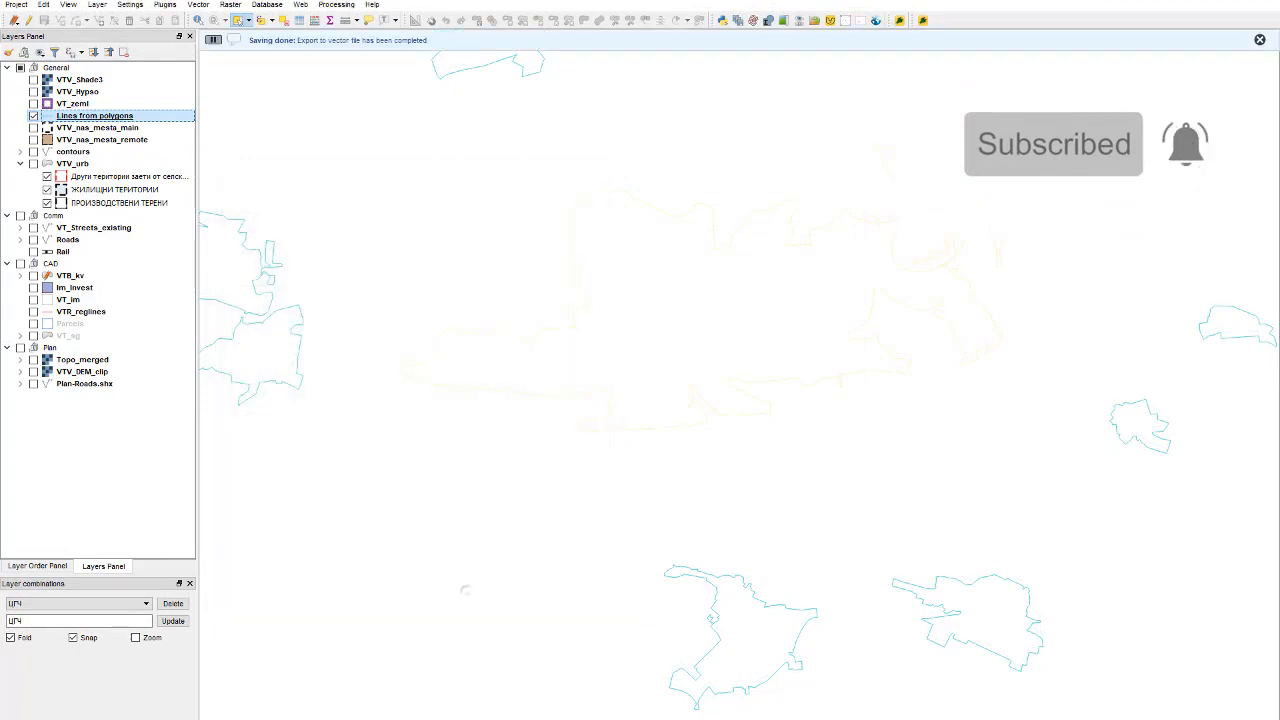
# Step: Switch to AutoCAD and open the DXF file VTV_boundary_town from the GIS folder 00
pyautogui.moveTo(0, 192); pyautogui.dragTo(398, 2)
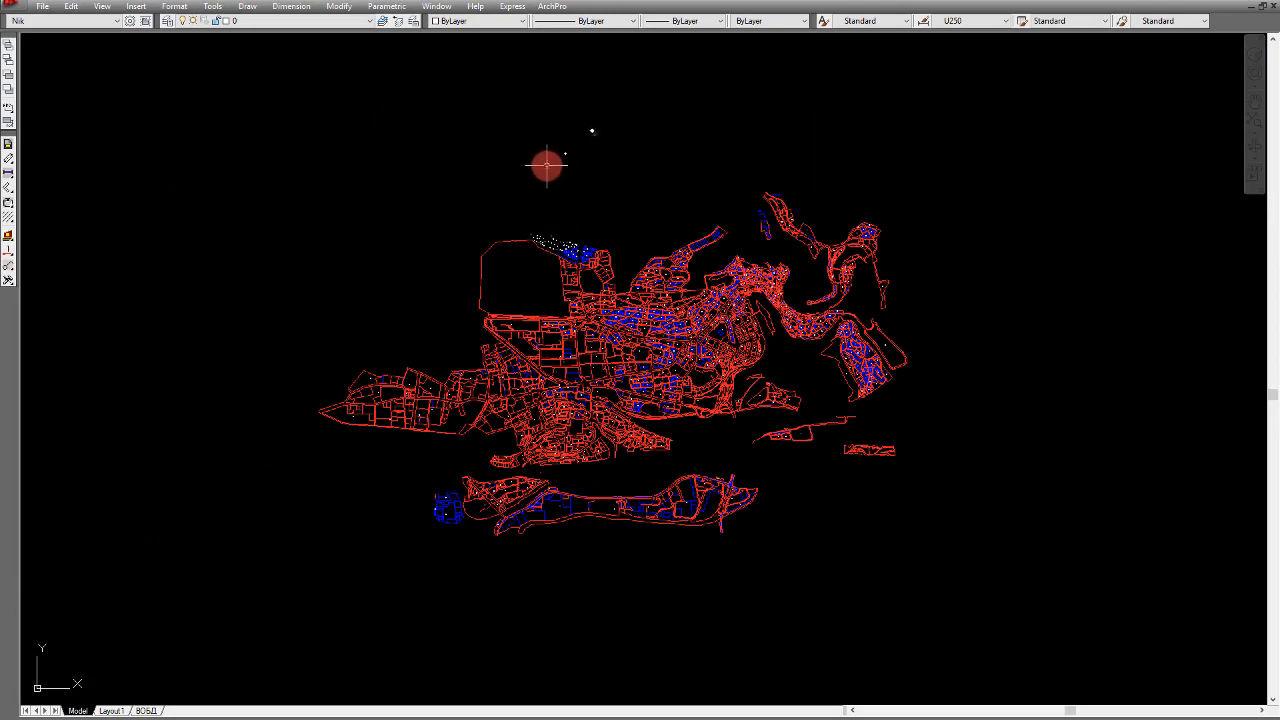
pyautogui.hotkey('ctrl', 'o')
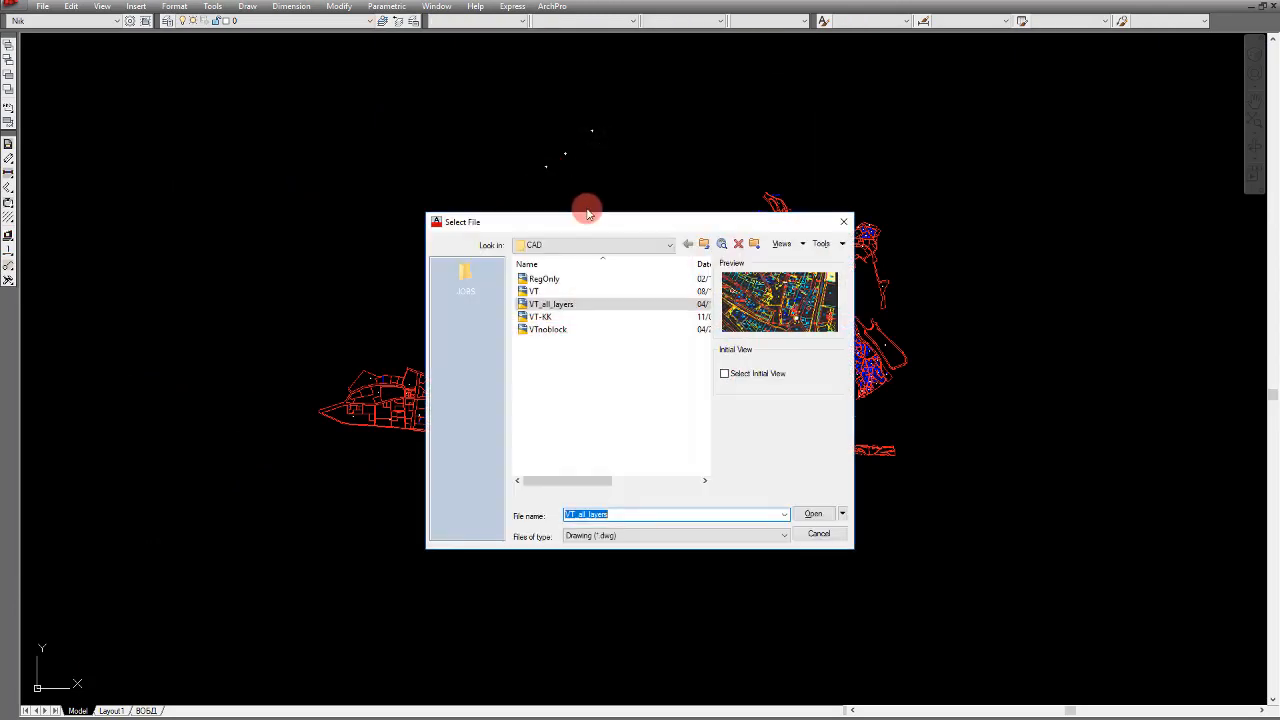
pyautogui.click(580, 403)
pyautogui.click(705, 245)
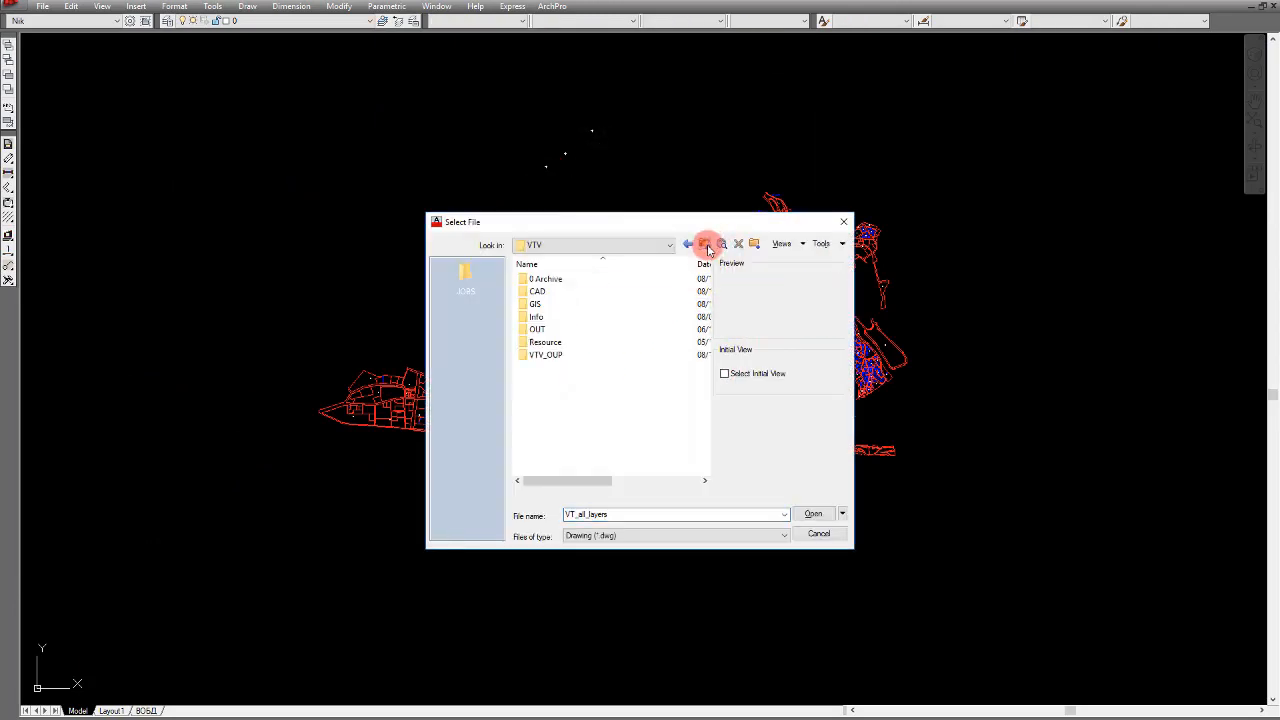
pyautogui.doubleClick(559, 304)
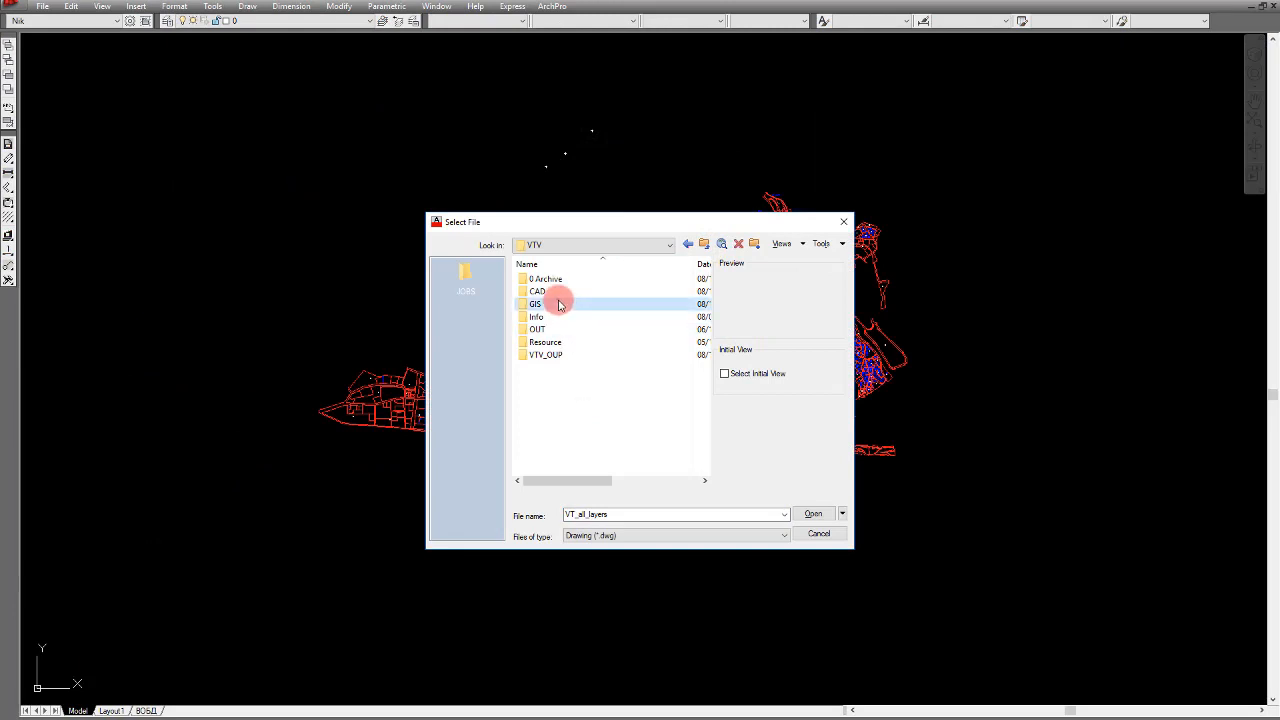
pyautogui.doubleClick(555, 284)
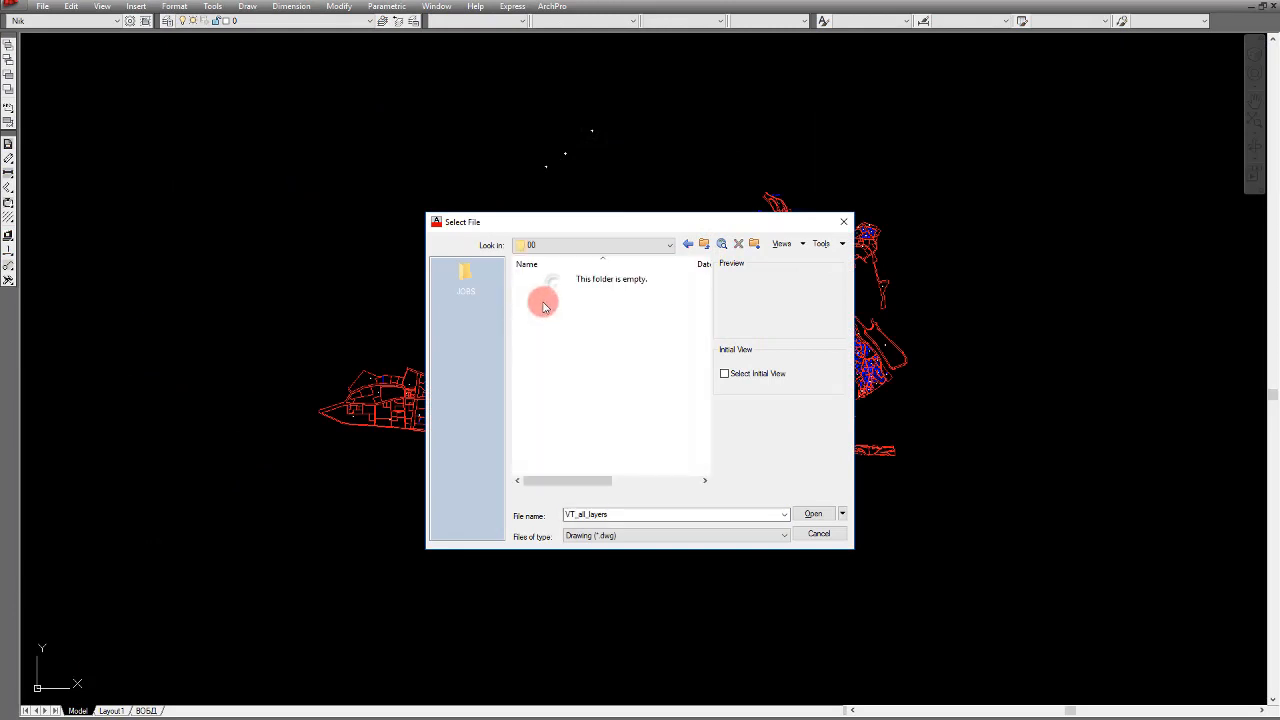
pyautogui.click(617, 537)
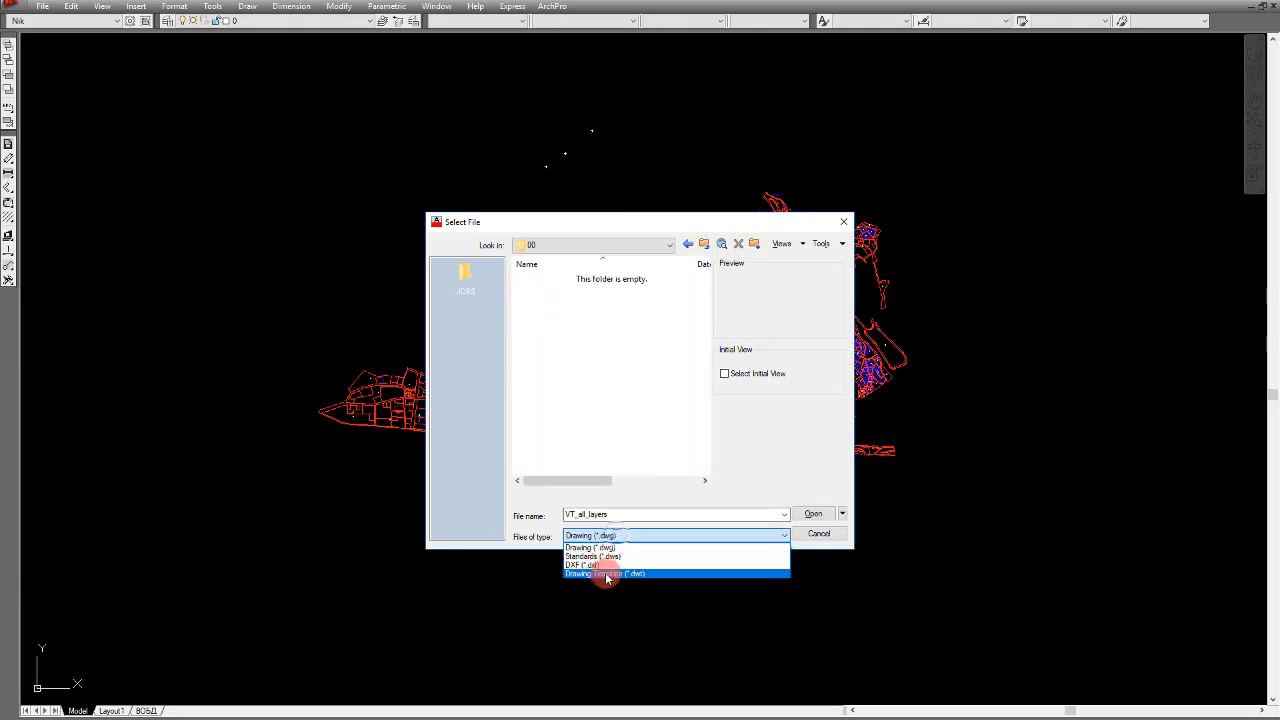
pyautogui.click(607, 565)
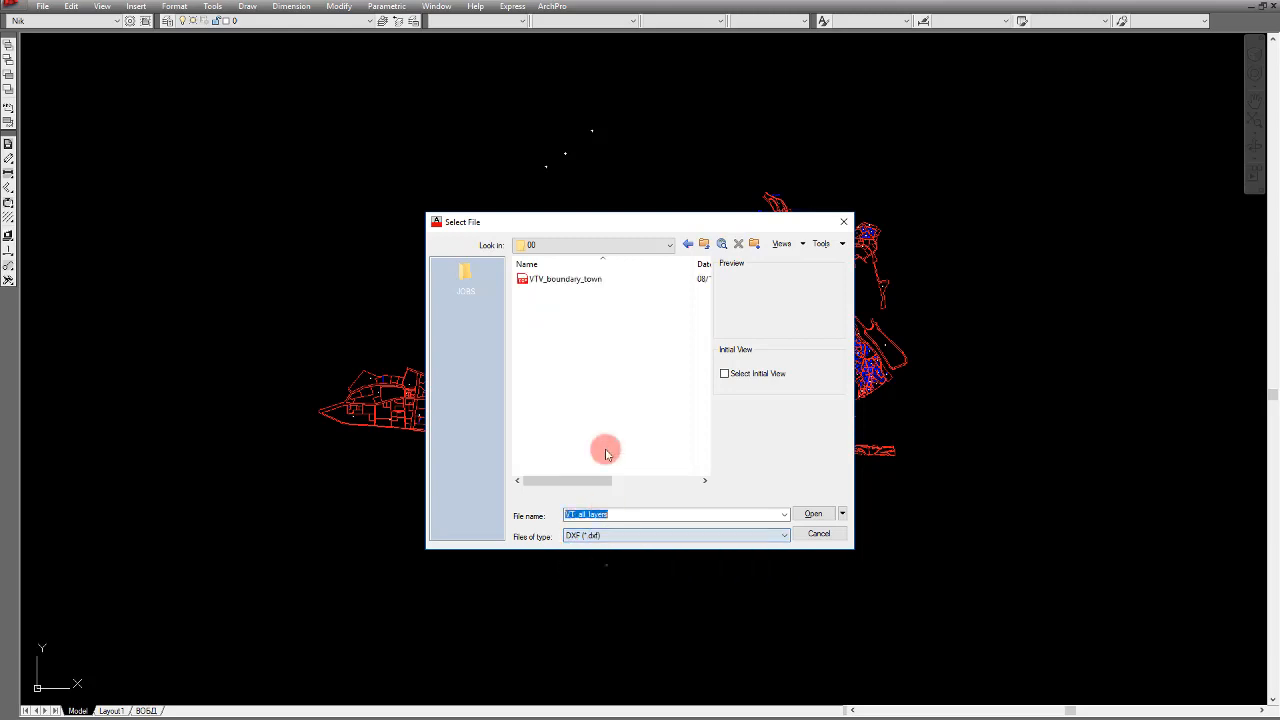
pyautogui.doubleClick(566, 278)
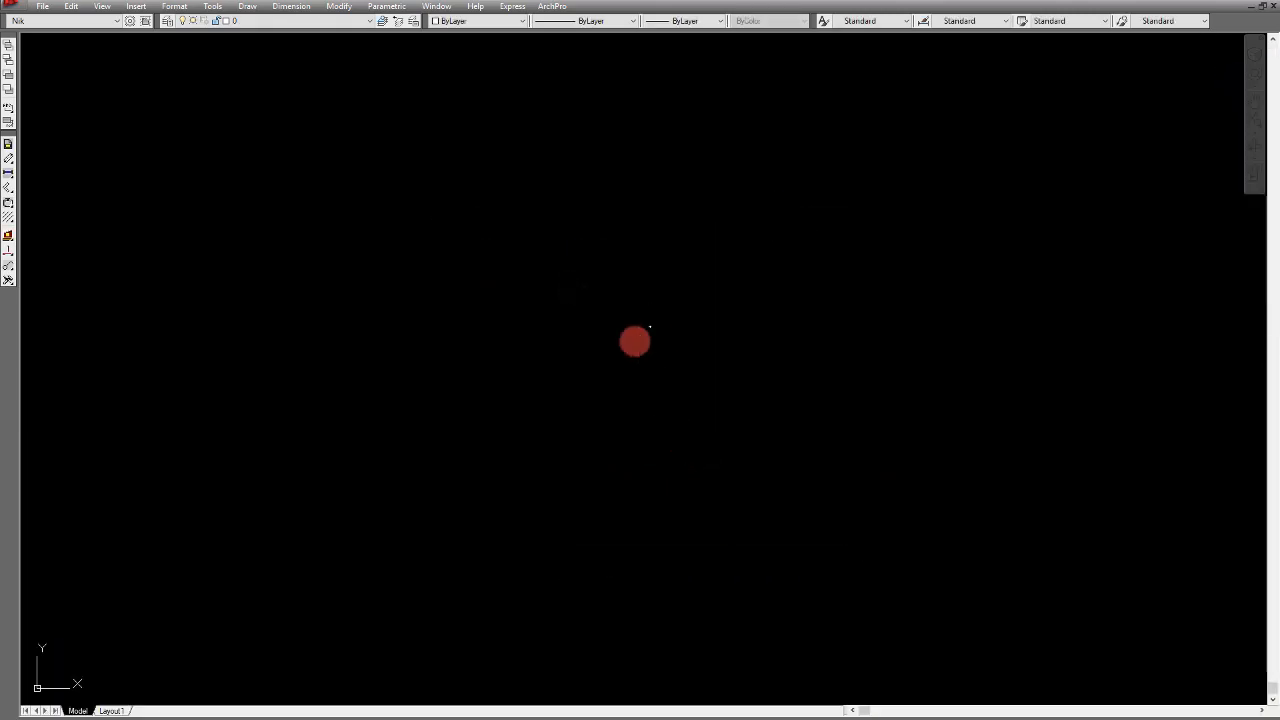
# Step: Try to copy the town boundary polyline from the DXF drawing to the clipboard
pyautogui.scroll(-4, 602, 382)
pyautogui.click(737, 357)
pyautogui.click(686, 251)
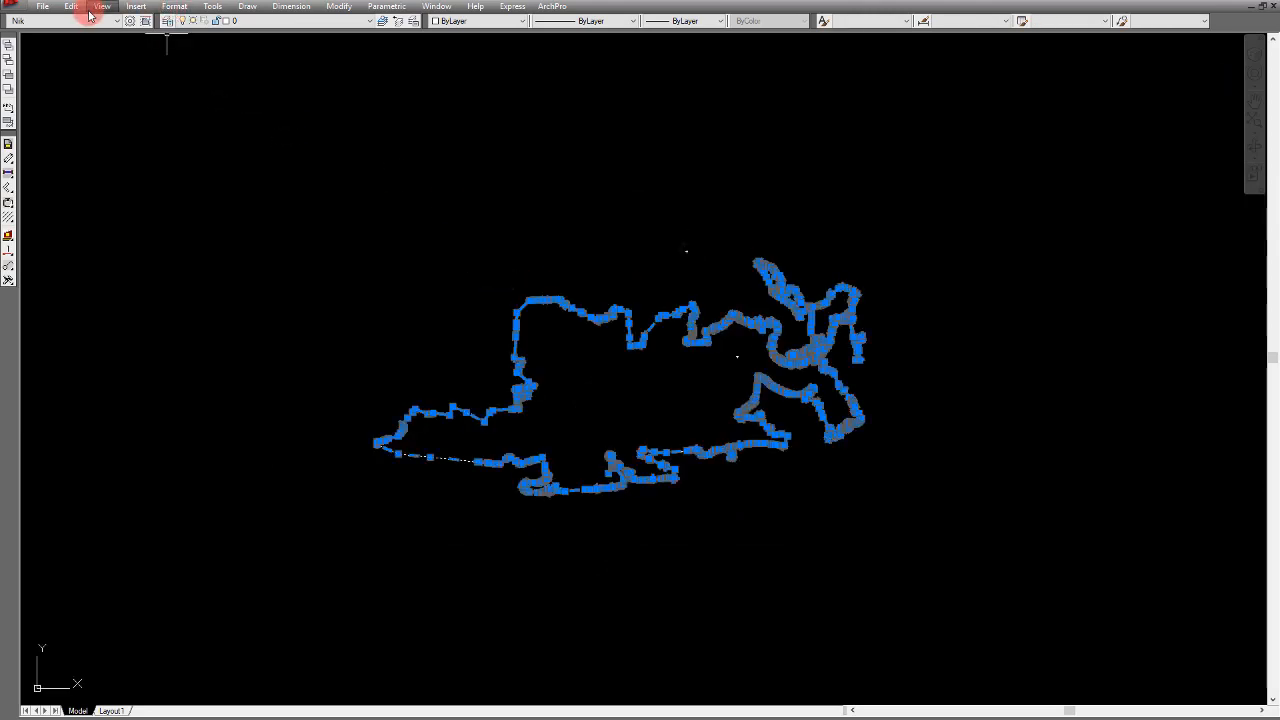
pyautogui.hotkey('ctrl', 'c')
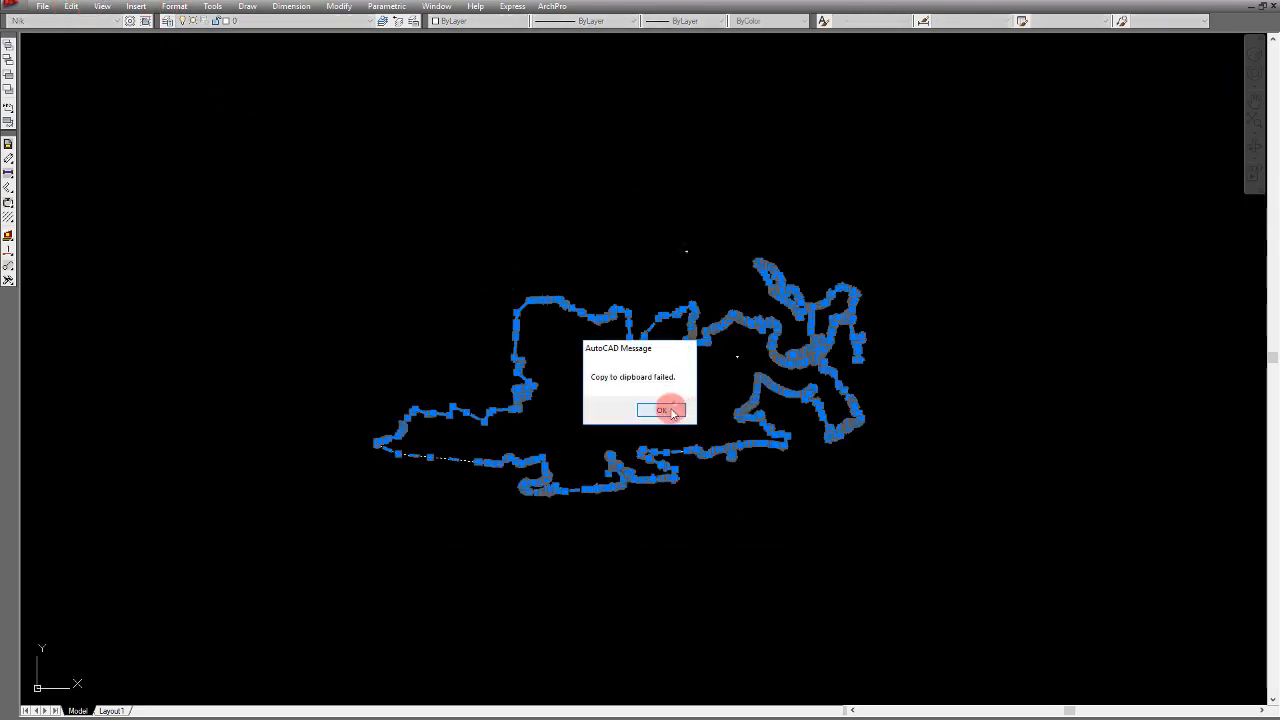
pyautogui.click(671, 412)
pyautogui.press('Escape')
pyautogui.scroll(5, 700, 370)
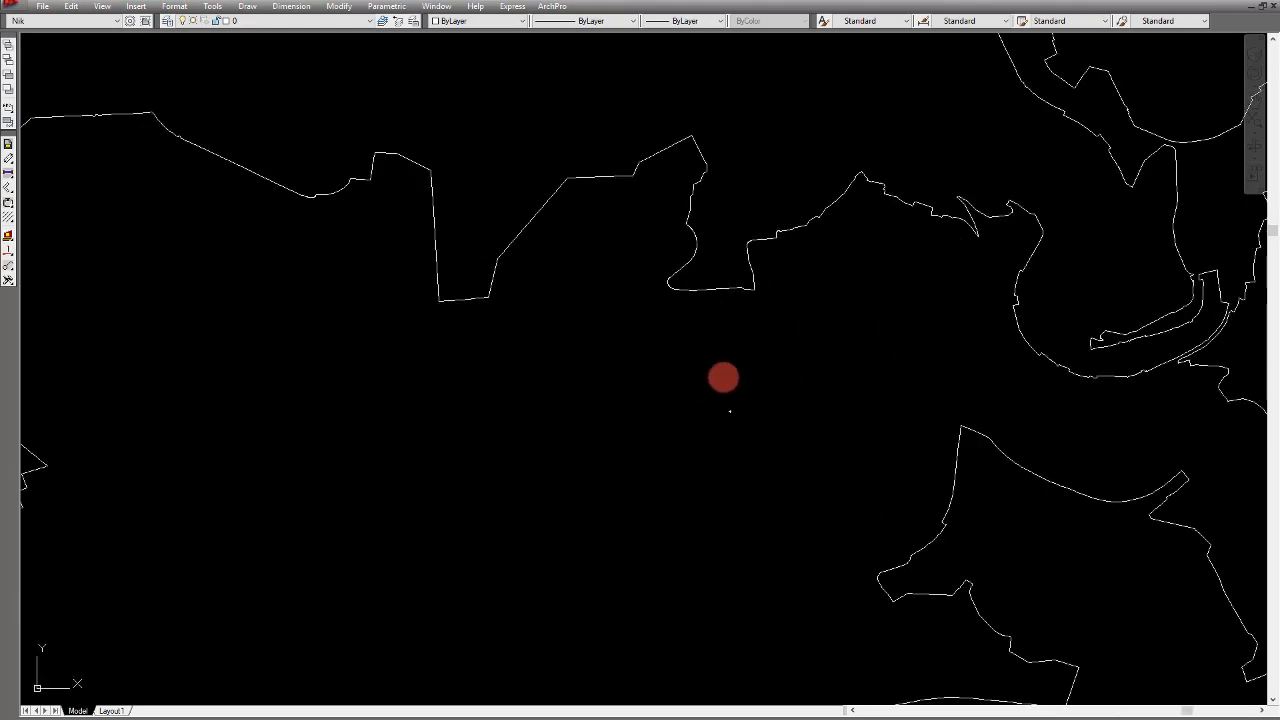
pyautogui.click(725, 383)
pyautogui.click(658, 241)
pyautogui.press('Escape')
pyautogui.scroll(-5, 545, 422)
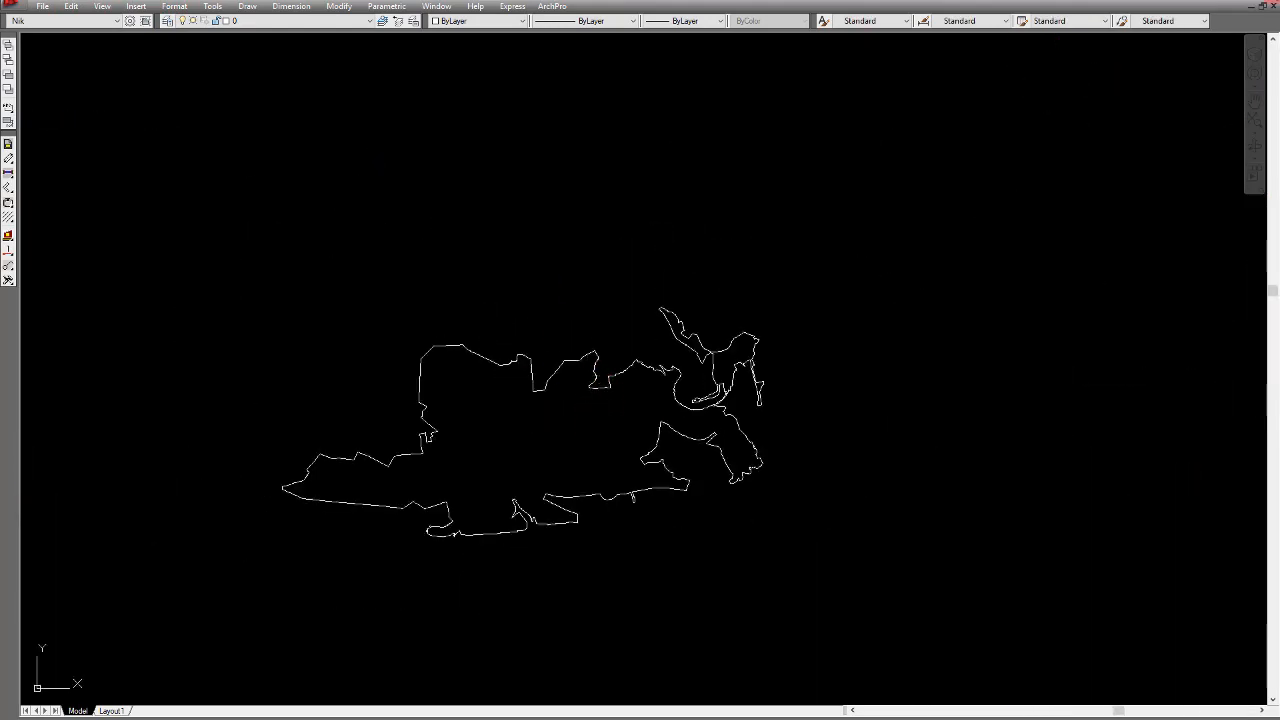
# Step: Quit AutoCAD, discarding changes to all open drawings, and start it again with a blank drawing
pyautogui.click(1274, 6)
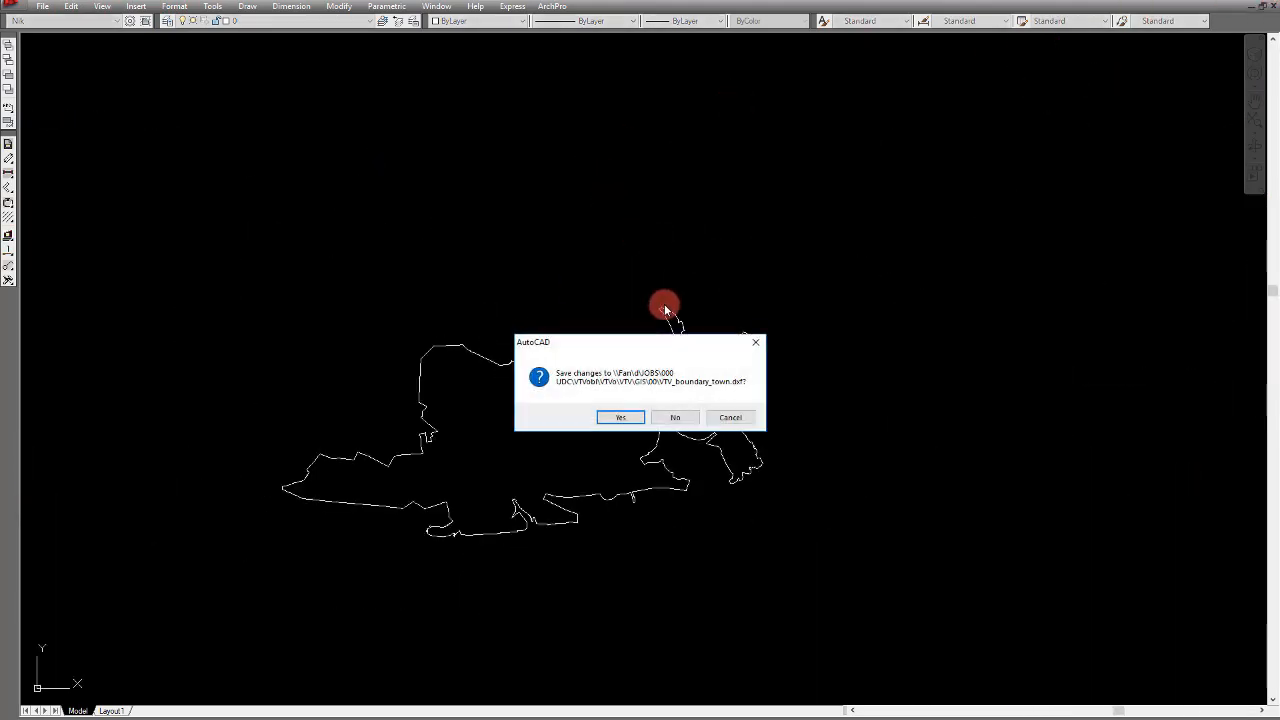
pyautogui.click(678, 418)
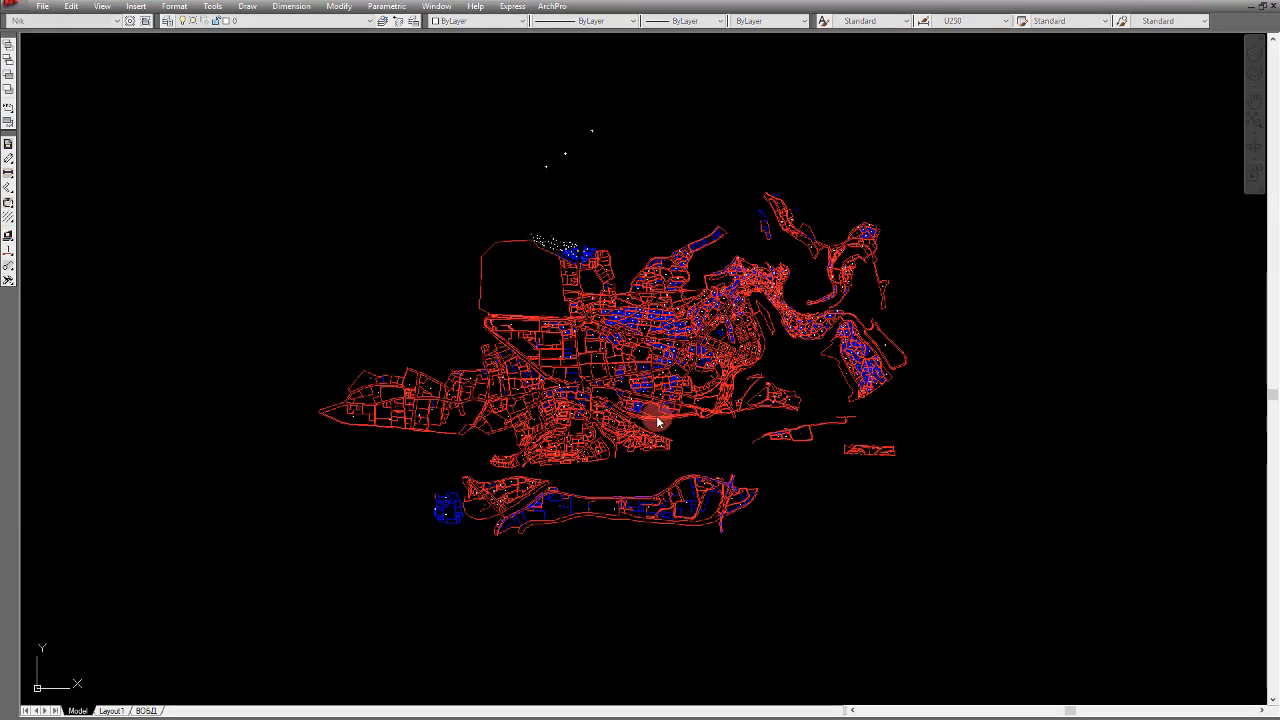
pyautogui.click(675, 412)
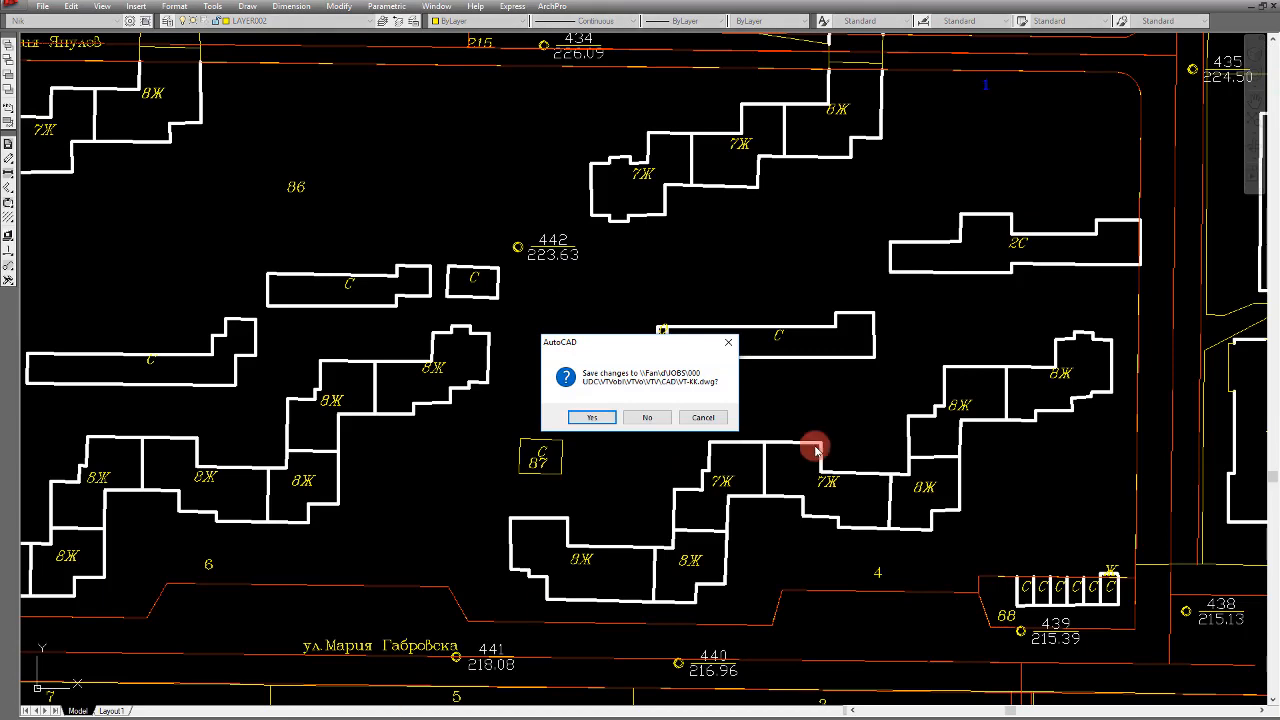
pyautogui.click(648, 420)
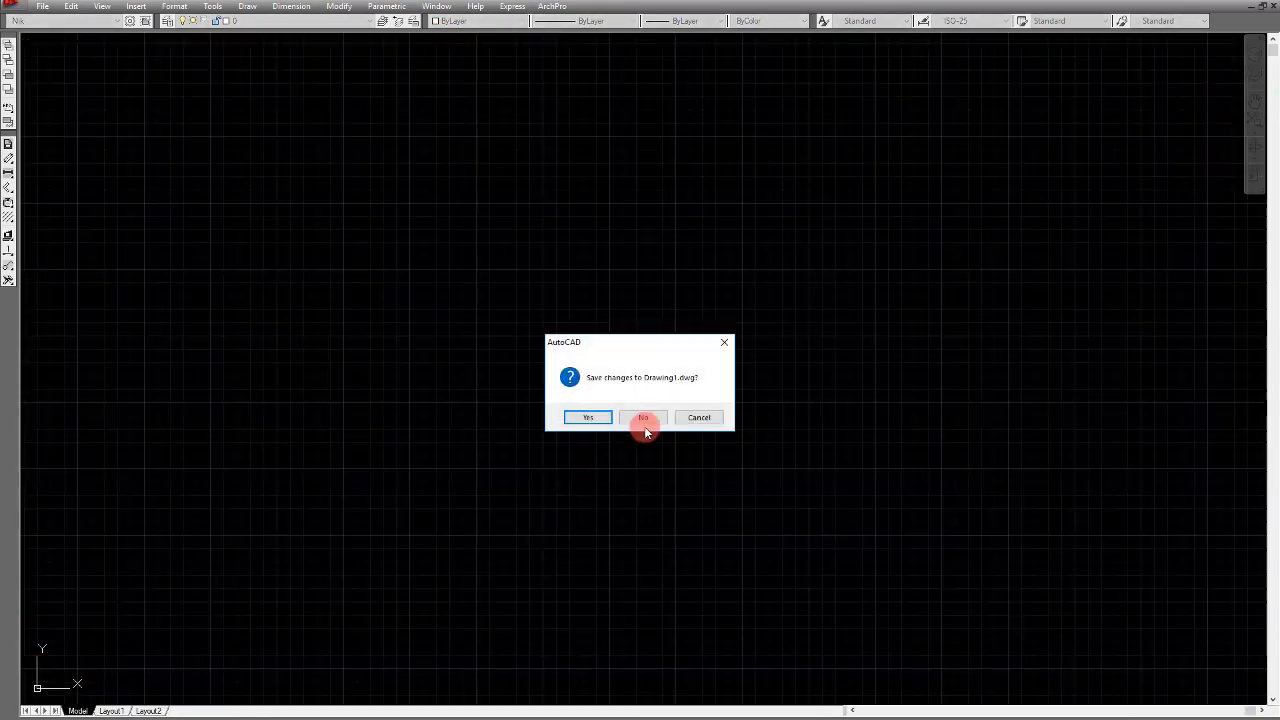
pyautogui.click(644, 418)
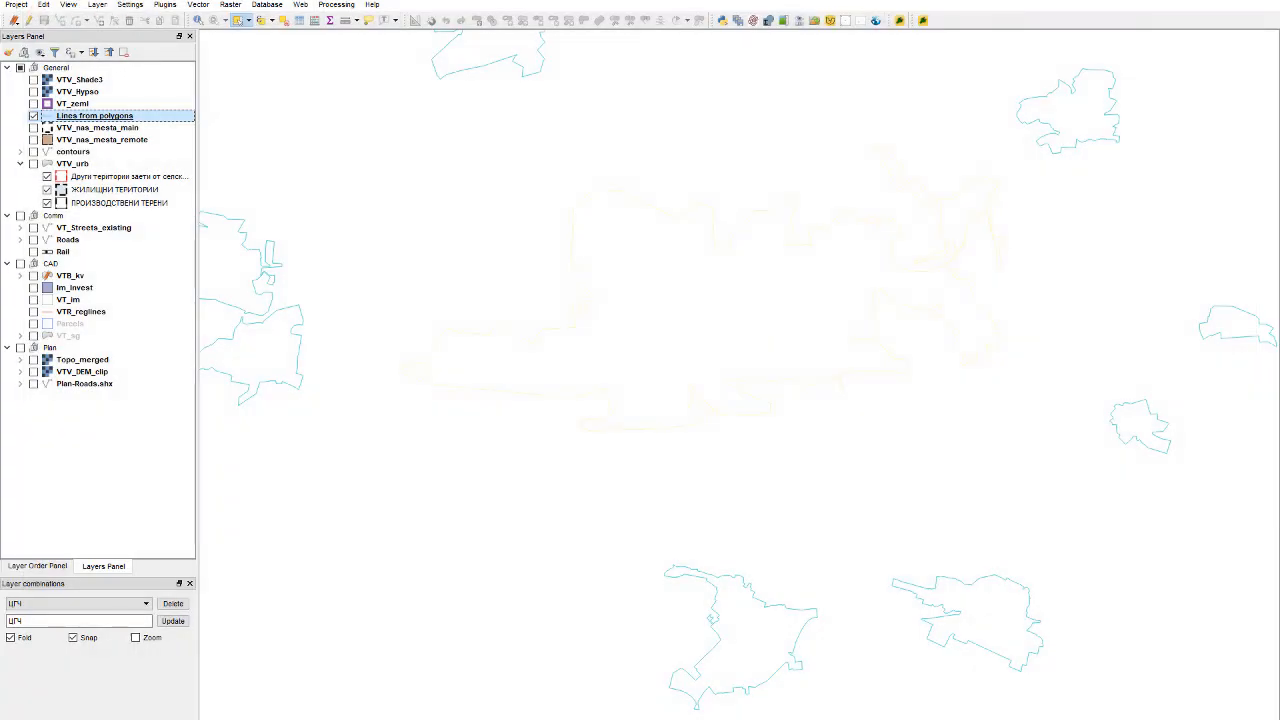
pyautogui.click(49, 688)
pyautogui.click(101, 307)
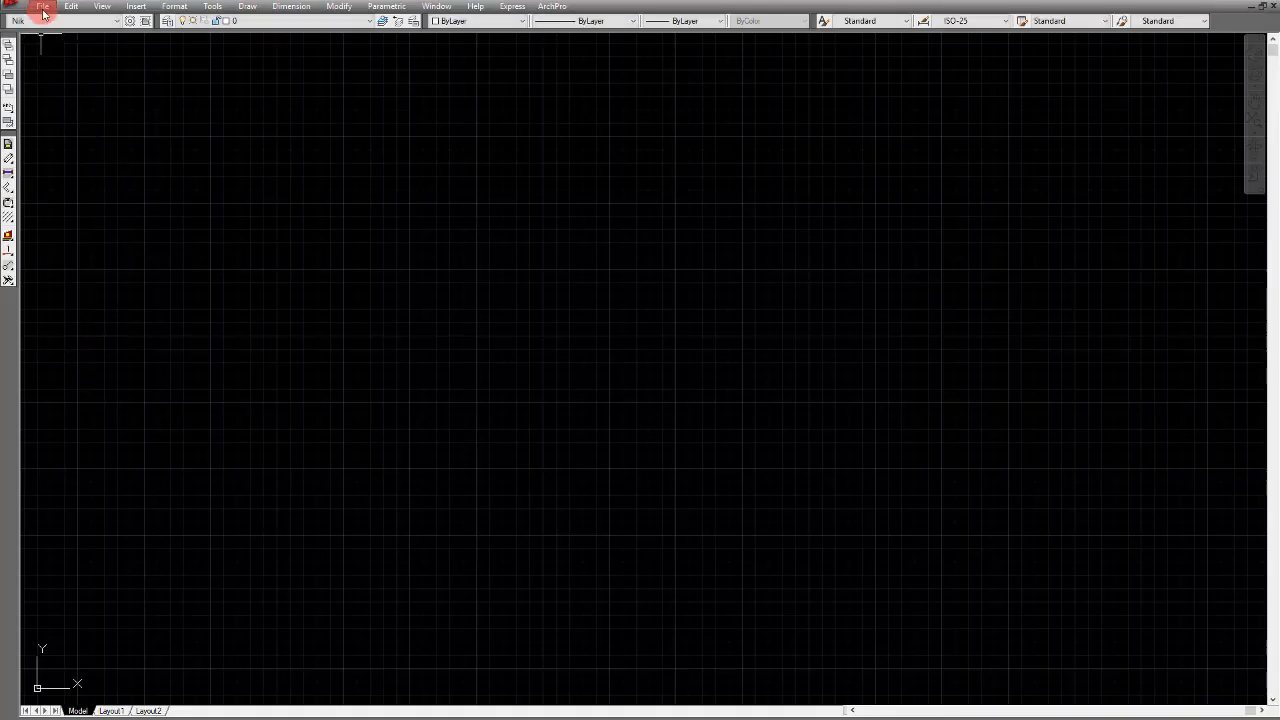
# Step: Reopen the town boundary DXF file VTV_boundary_town
pyautogui.click(43, 8)
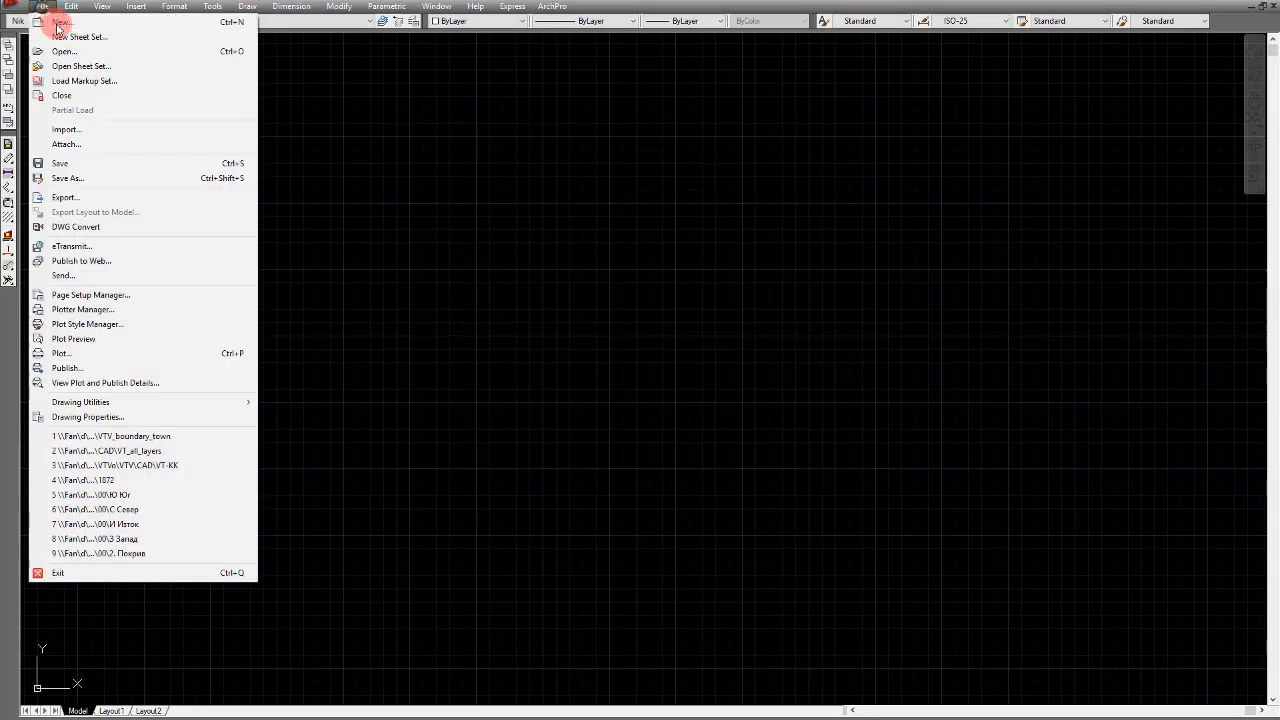
pyautogui.click(105, 50)
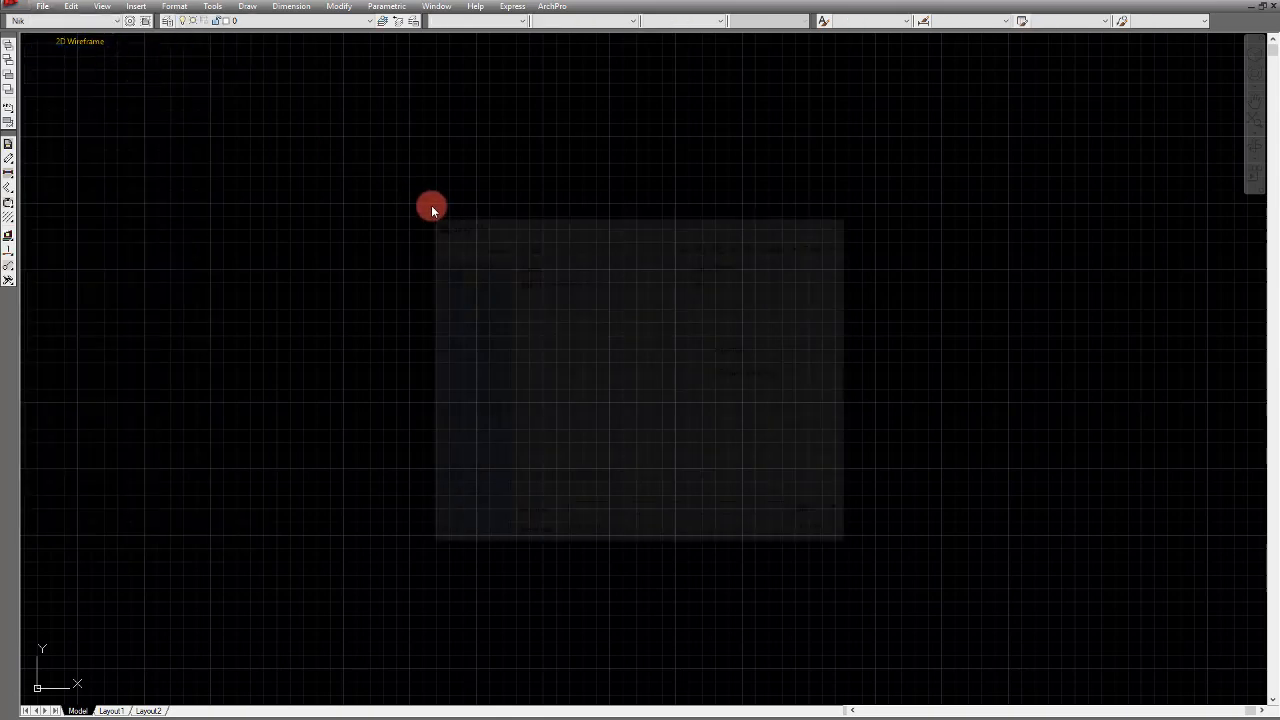
pyautogui.doubleClick(560, 278)
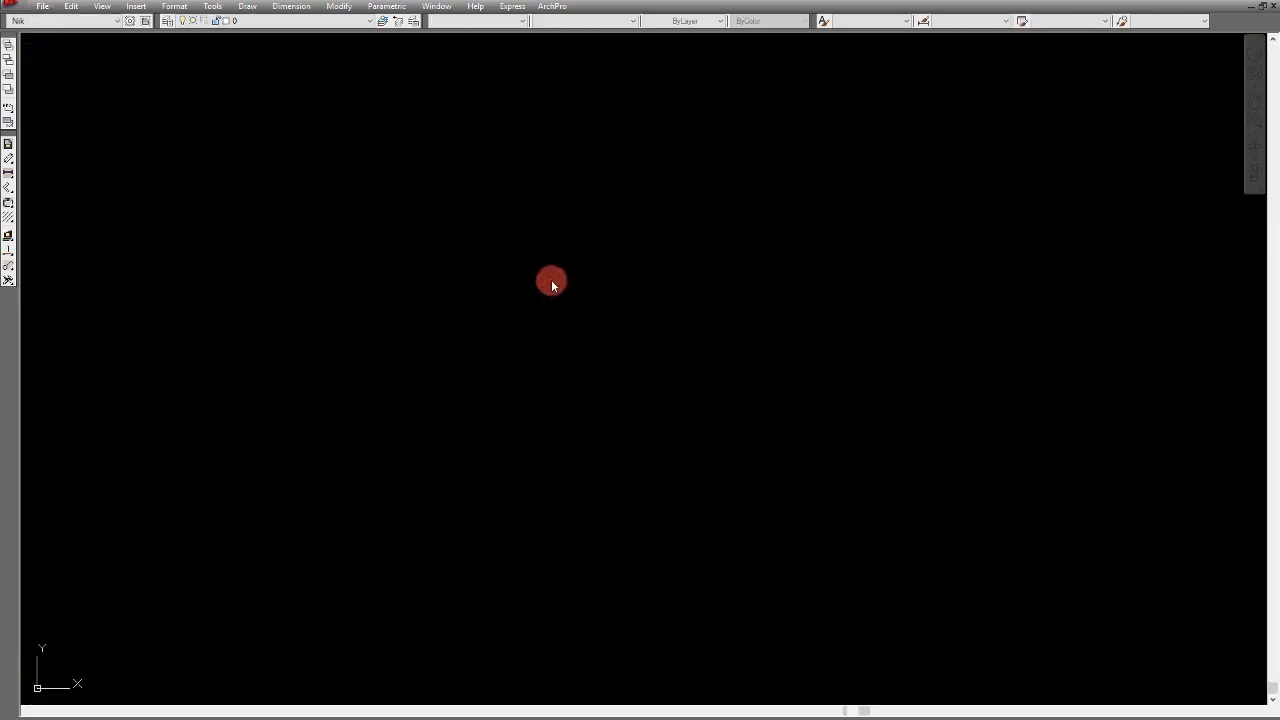
# Step: Try to copy all objects of the town boundary drawing to the clipboard, and clear the selection
pyautogui.hotkey('ctrl', 'a')
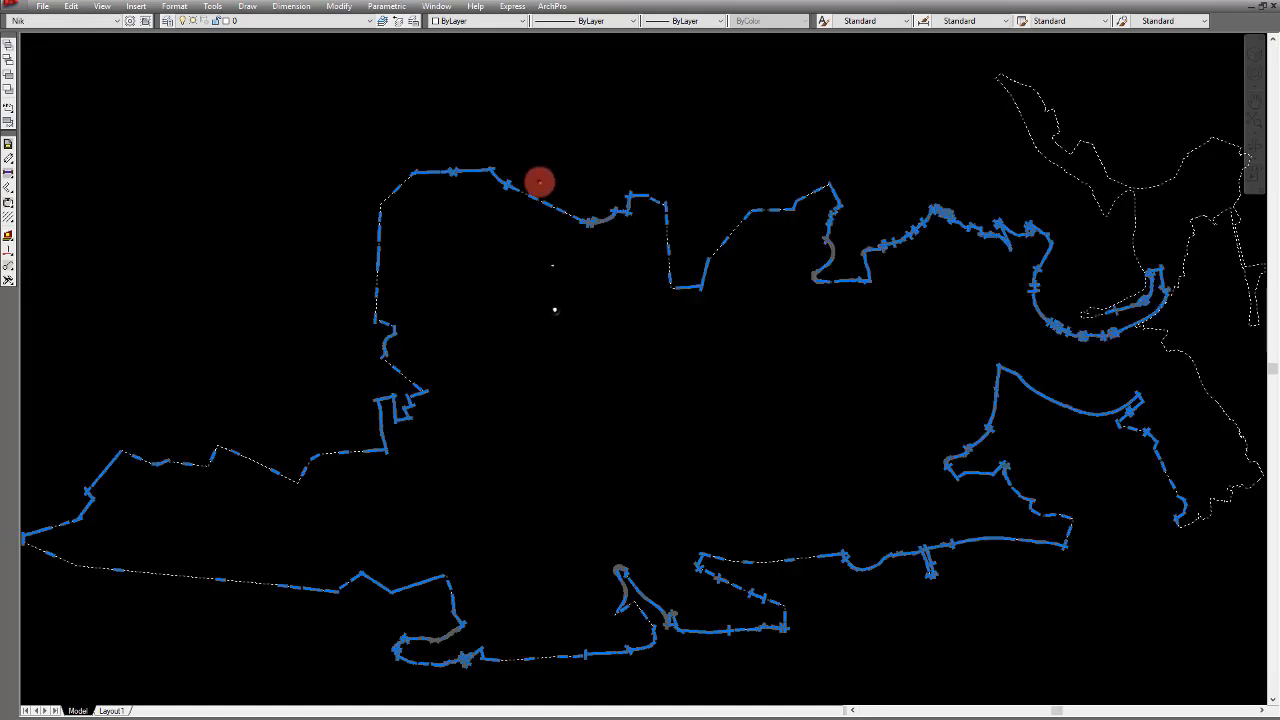
pyautogui.hotkey('ctrl', 'c')
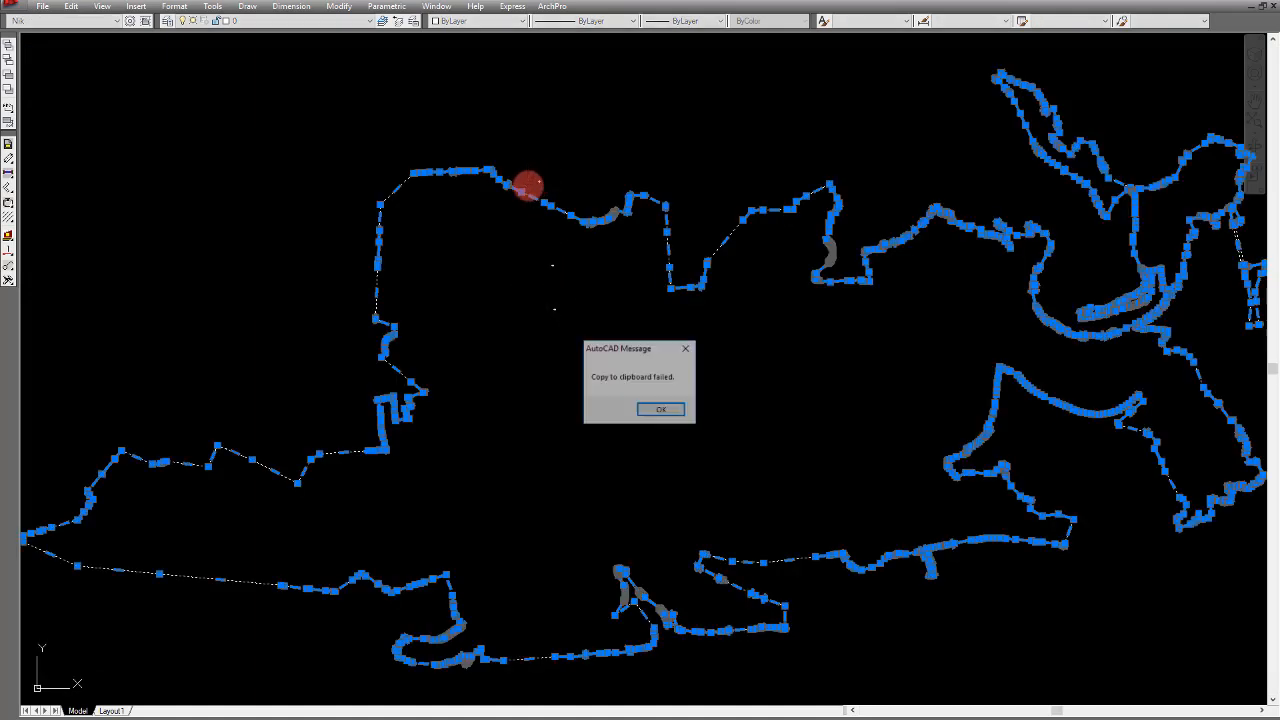
pyautogui.click(660, 413)
pyautogui.press('Escape')
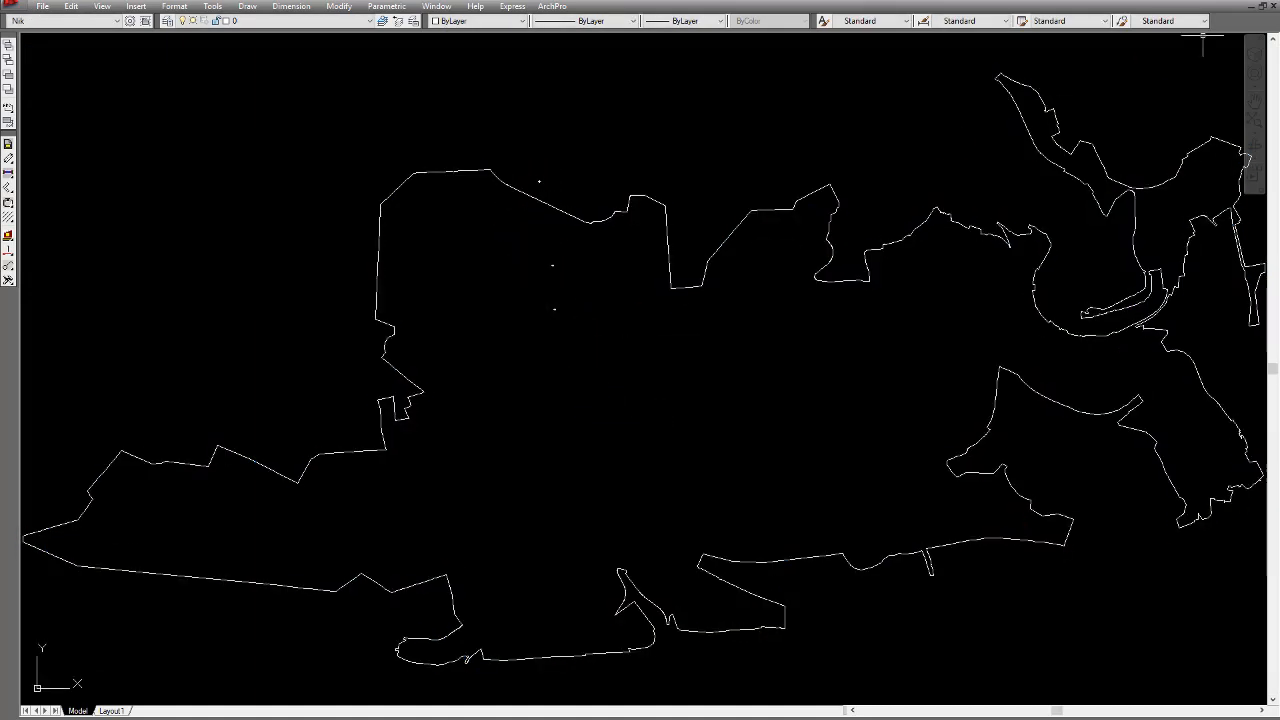
# Step: Close the town boundary DXF and the blank Drawing1 without saving changes
pyautogui.click(1262, 6)
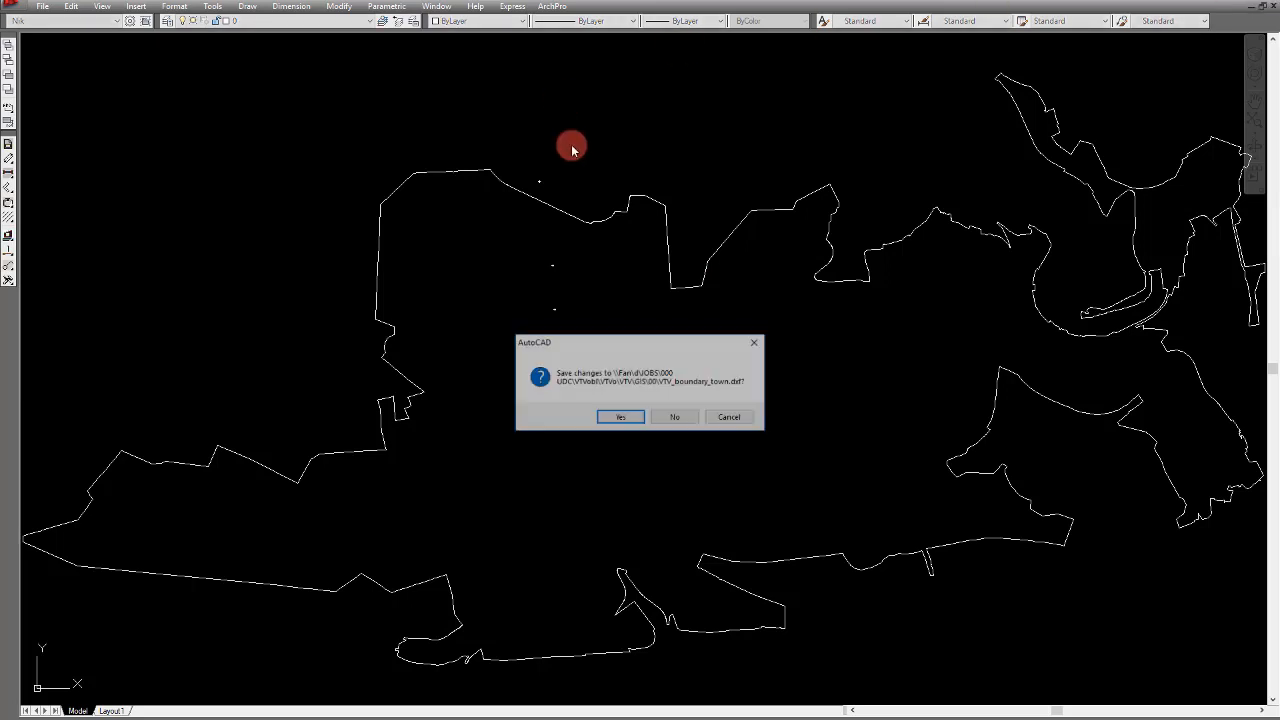
pyautogui.click(685, 420)
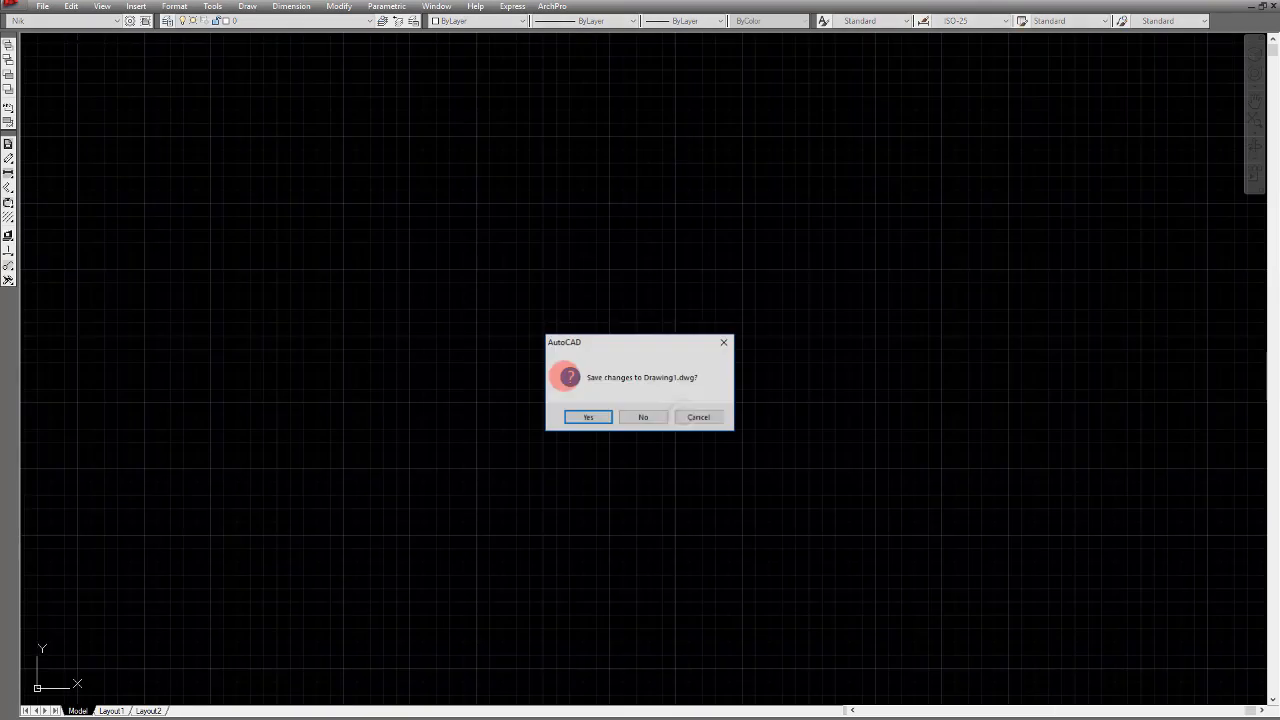
pyautogui.click(648, 419)
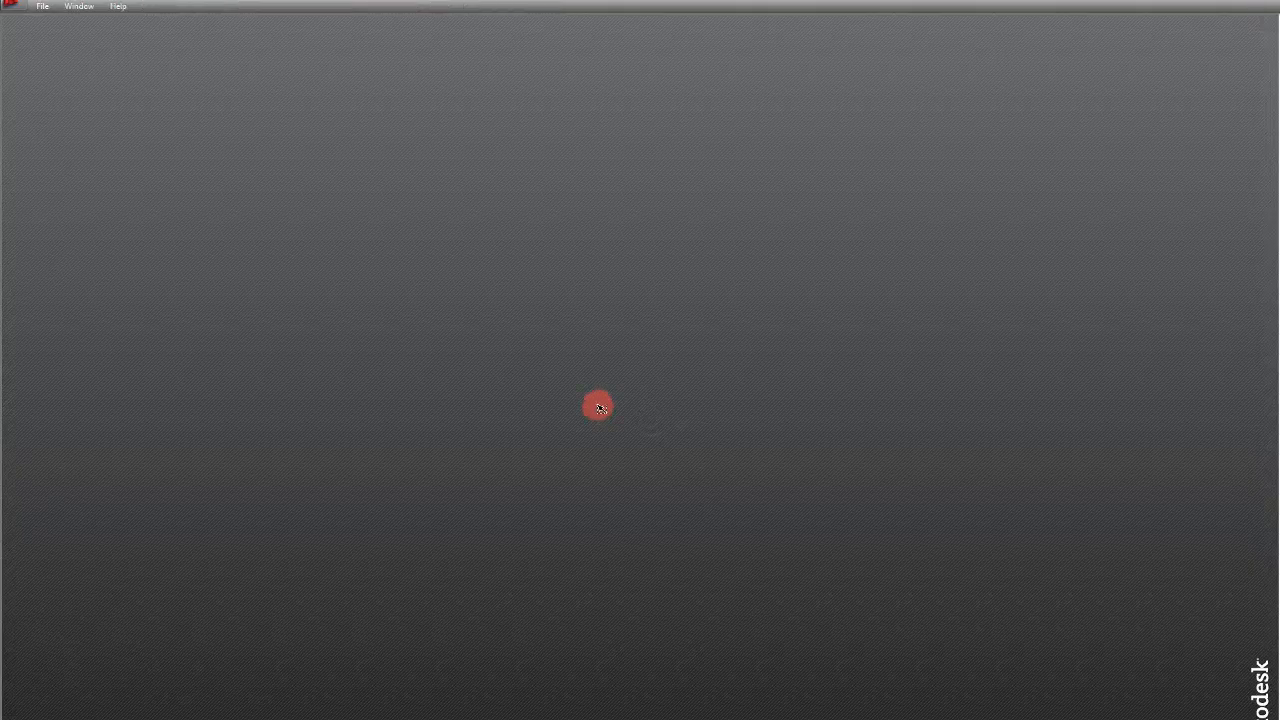
# Step: Switch to QGIS and start a new project, saving the current one first
pyautogui.scroll(-4, 421, 326)
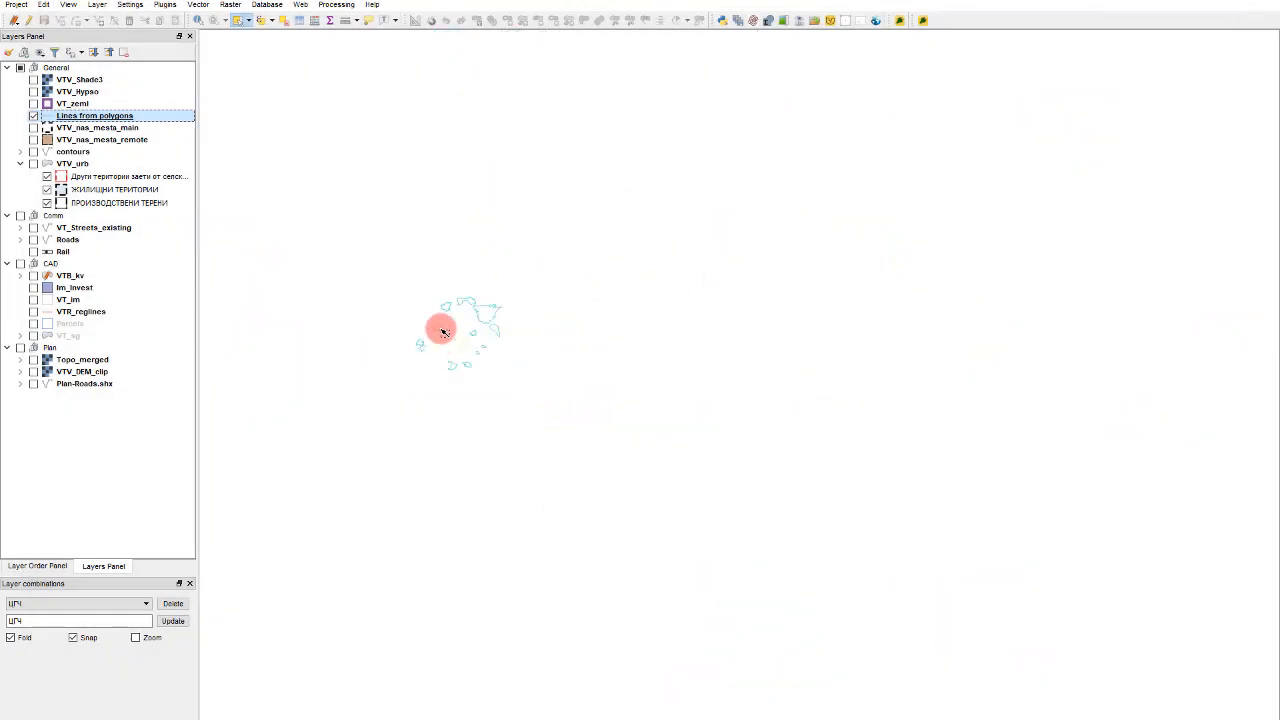
pyautogui.scroll(3, 461, 342)
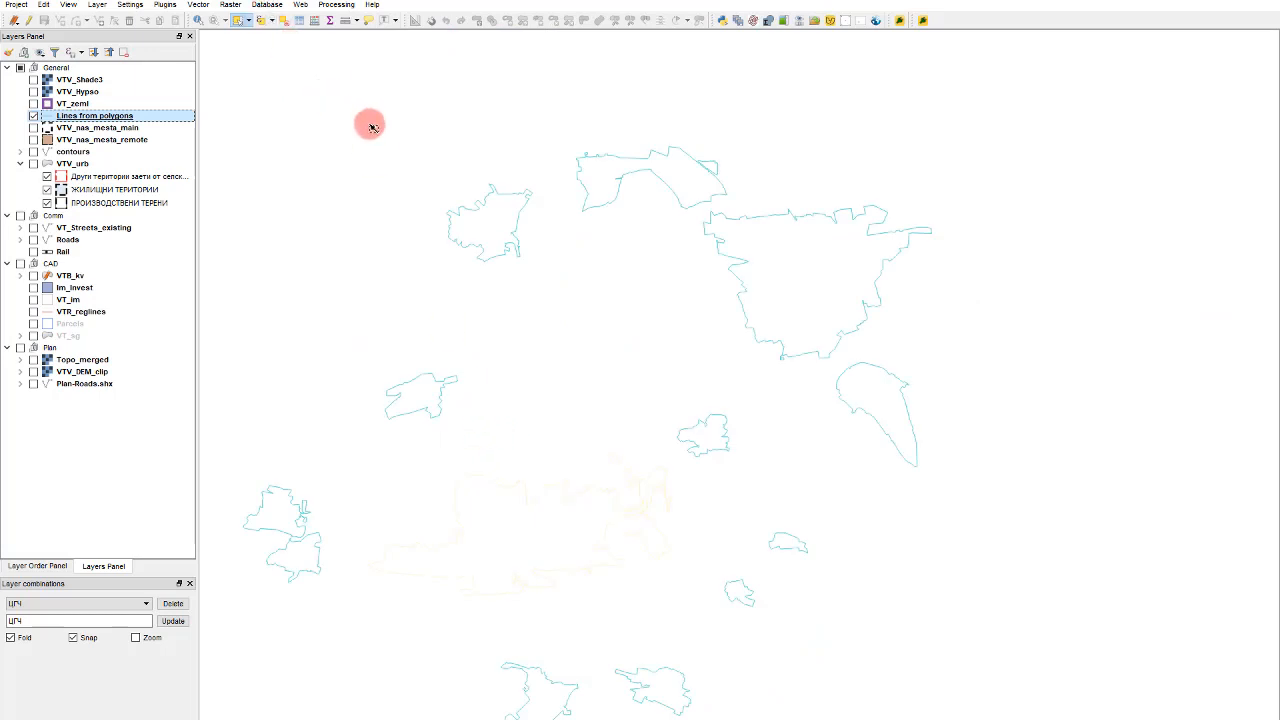
pyautogui.hotkey('ctrl', 'n')
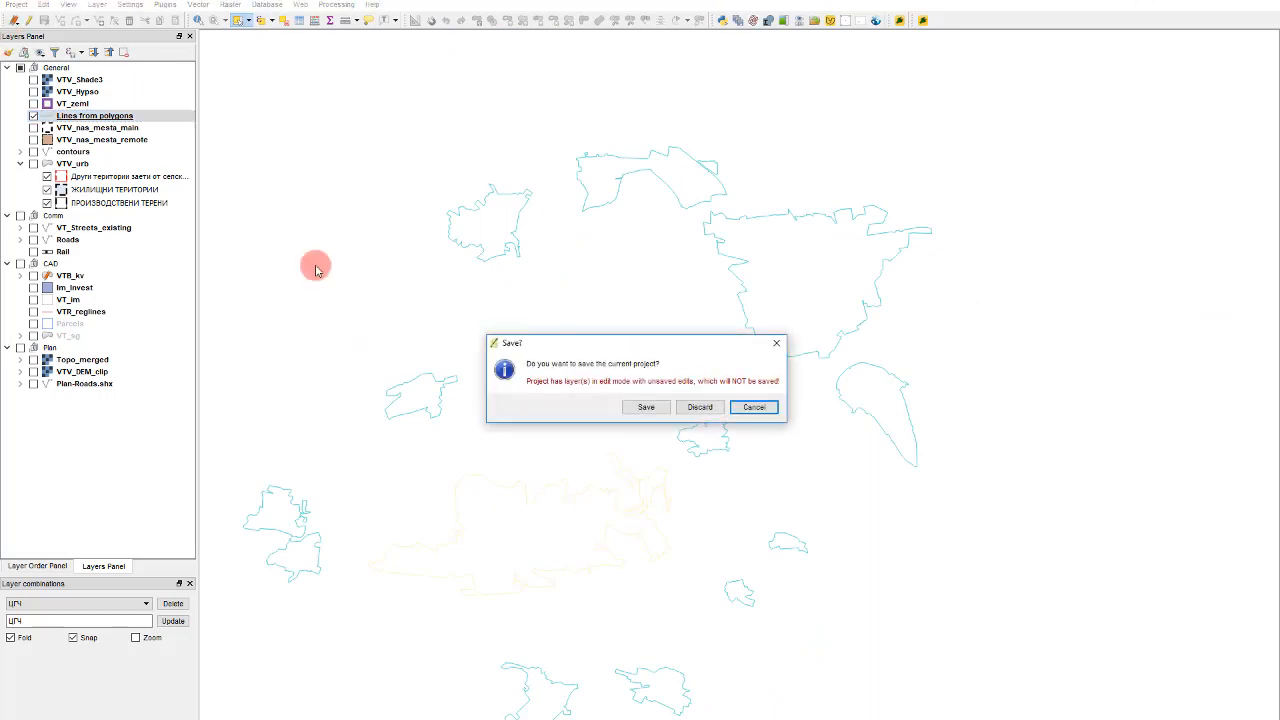
pyautogui.click(647, 408)
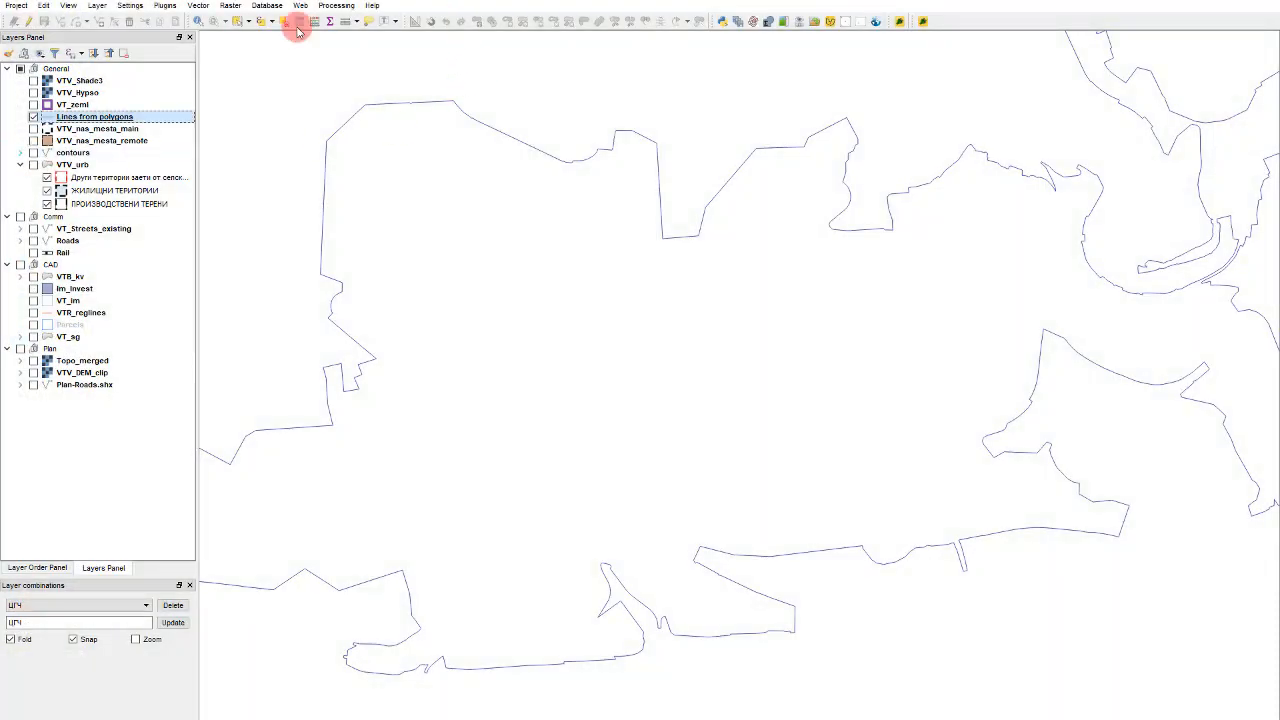
# Step: Switch to the AutoCAD drawing that shows the town boundary as a solid fill and keep it open
pyautogui.moveTo(248, 719)
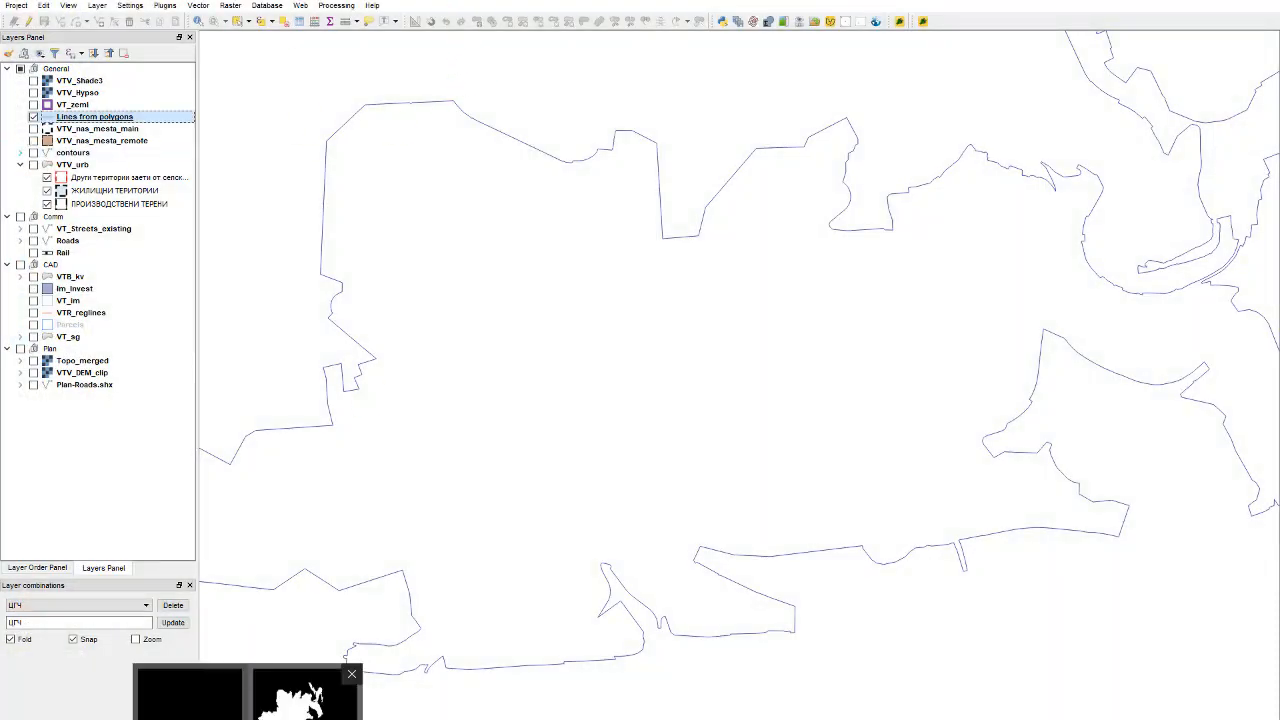
pyautogui.click(305, 700)
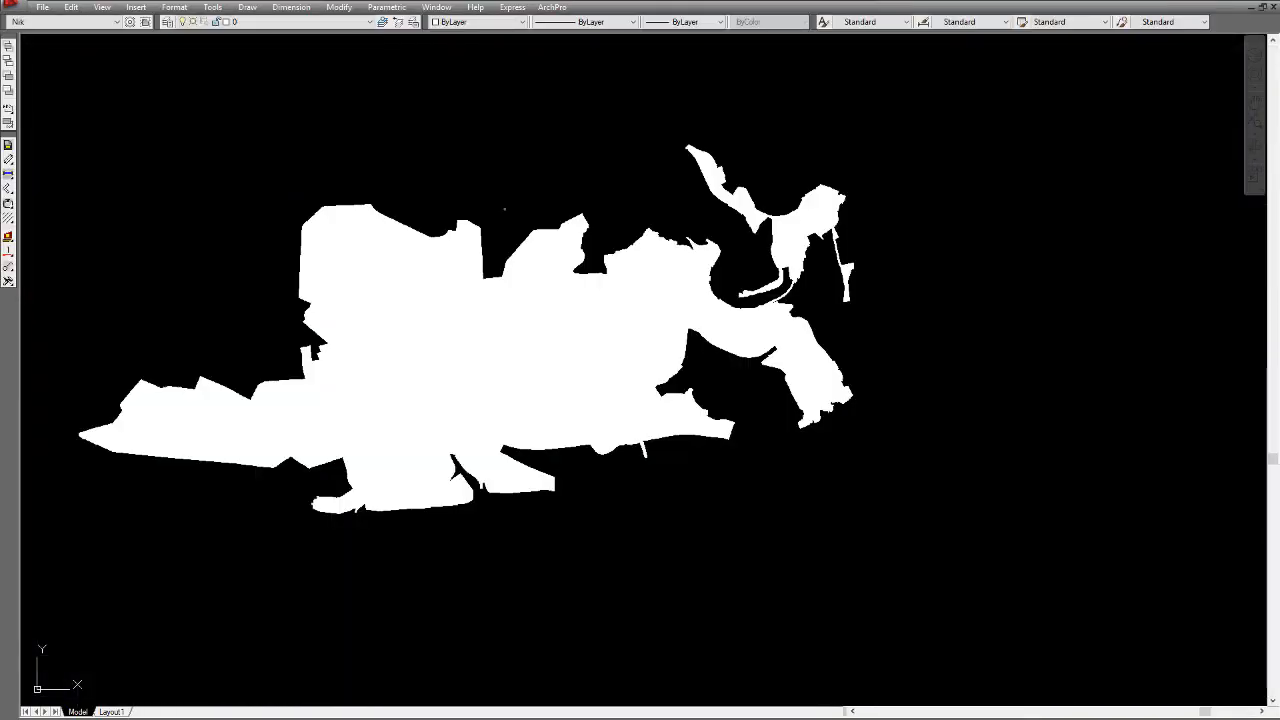
pyautogui.click(1274, 12)
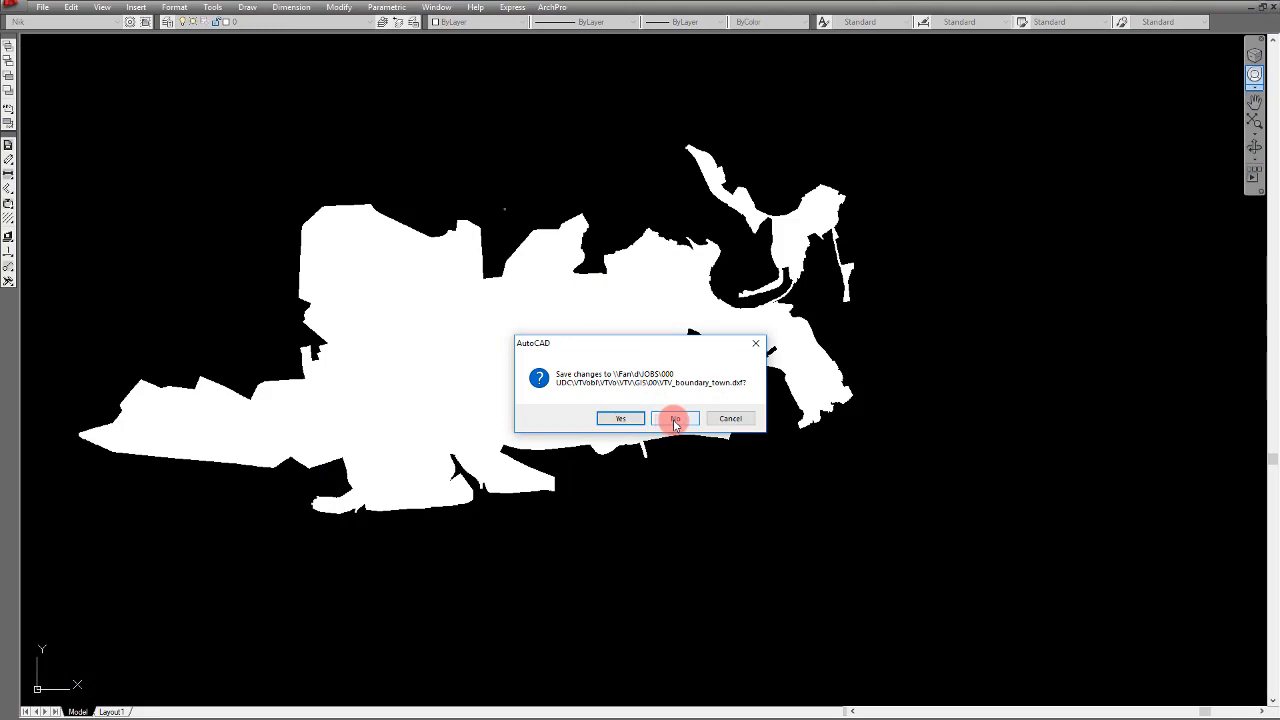
pyautogui.click(729, 430)
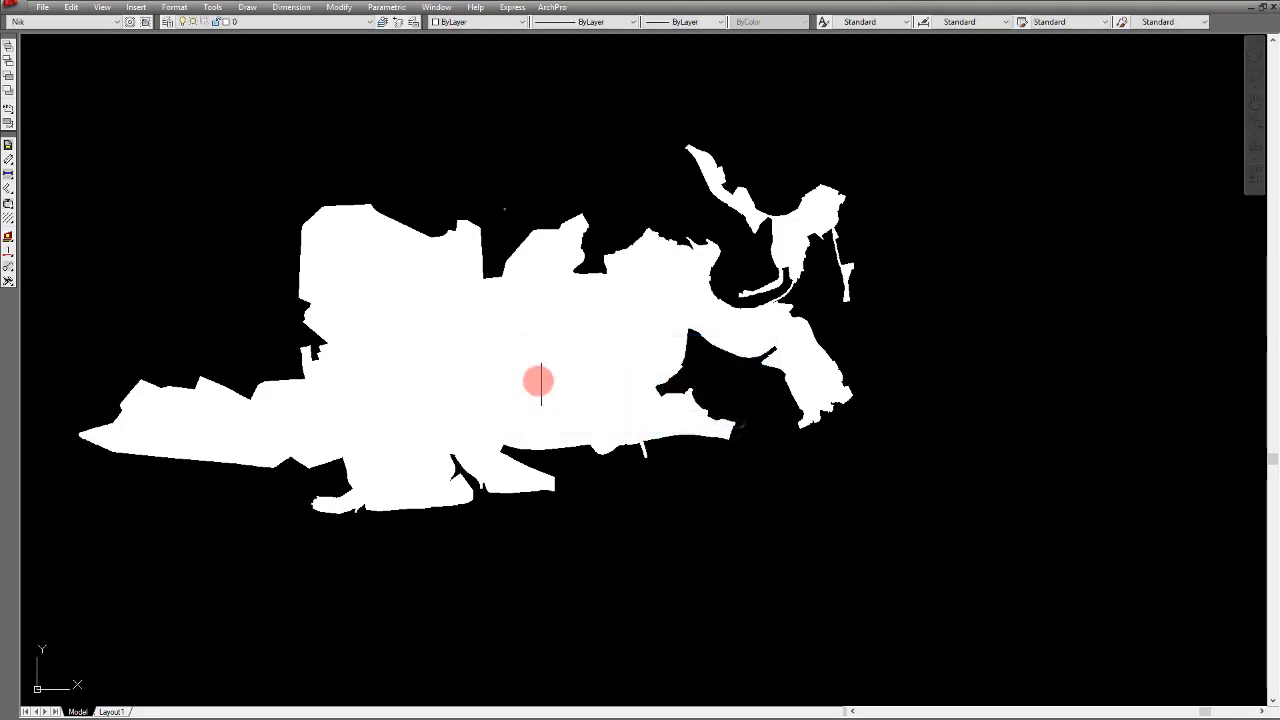
# Step: Try to copy the solid-filled town area to the clipboard, and close the DXF drawing without saving changes
pyautogui.click(543, 380)
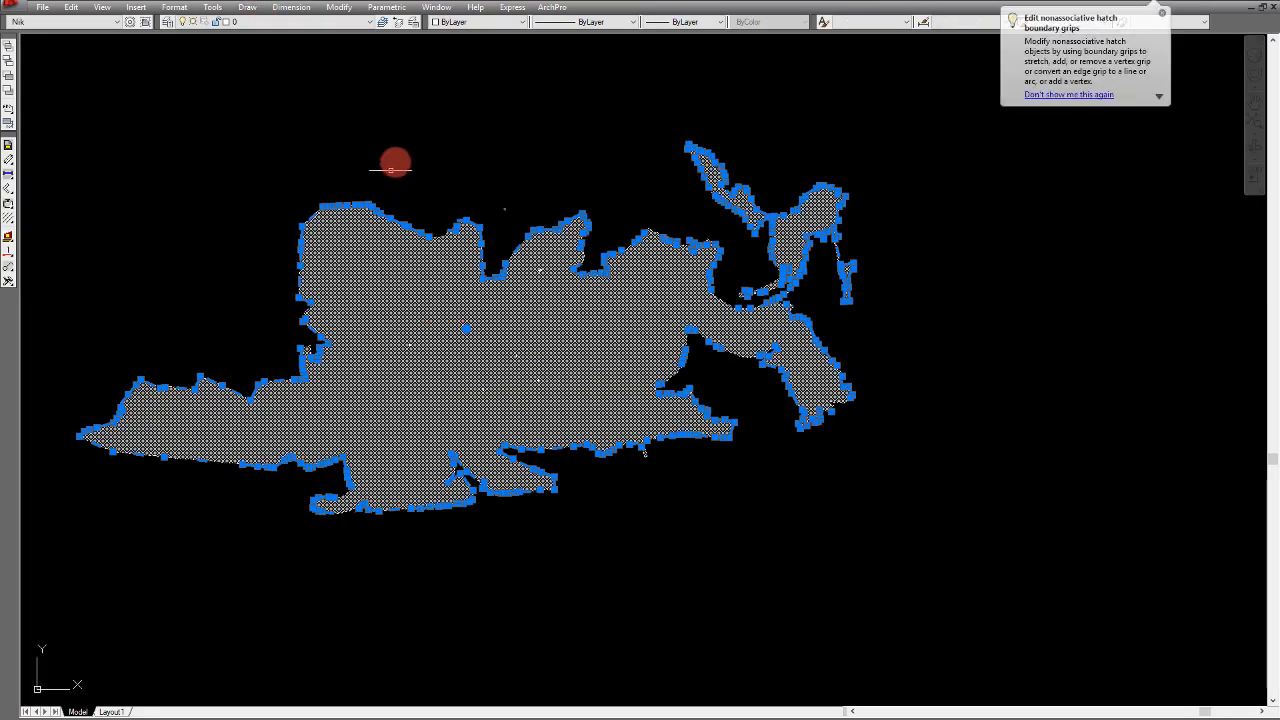
pyautogui.hotkey('ctrl', 'c')
pyautogui.click(669, 409)
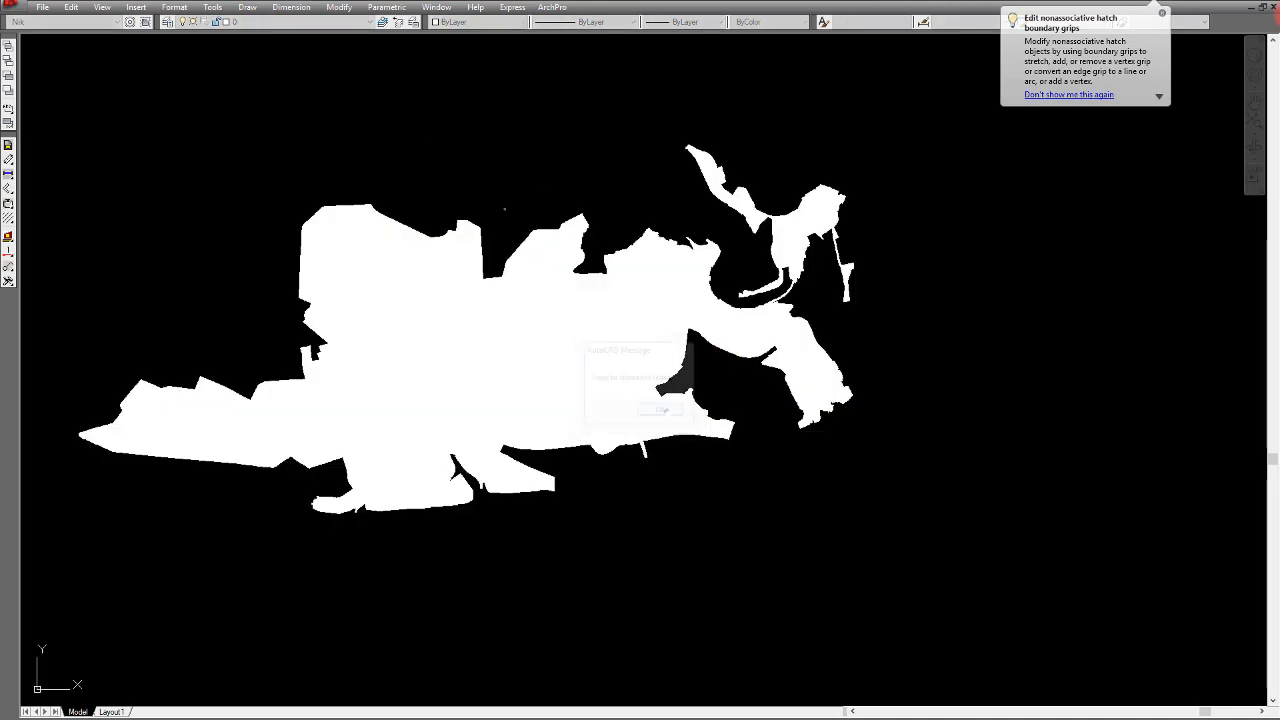
pyautogui.click(1273, 6)
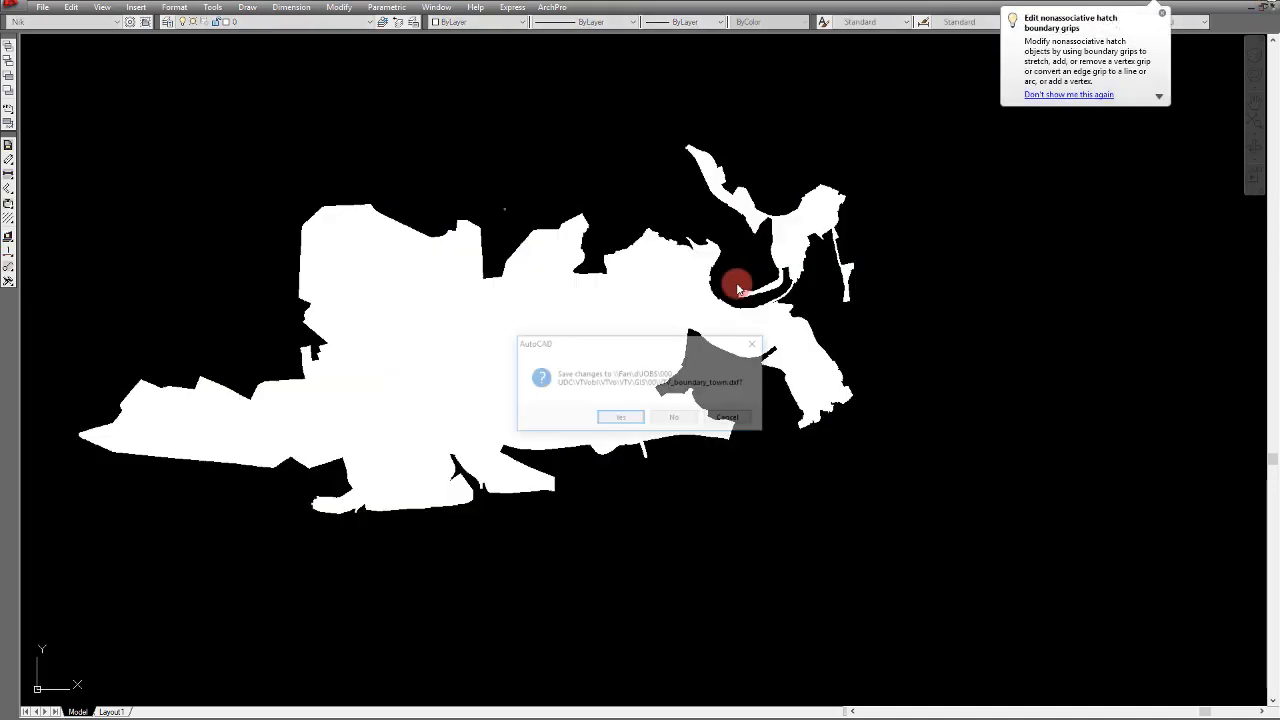
pyautogui.click(671, 413)
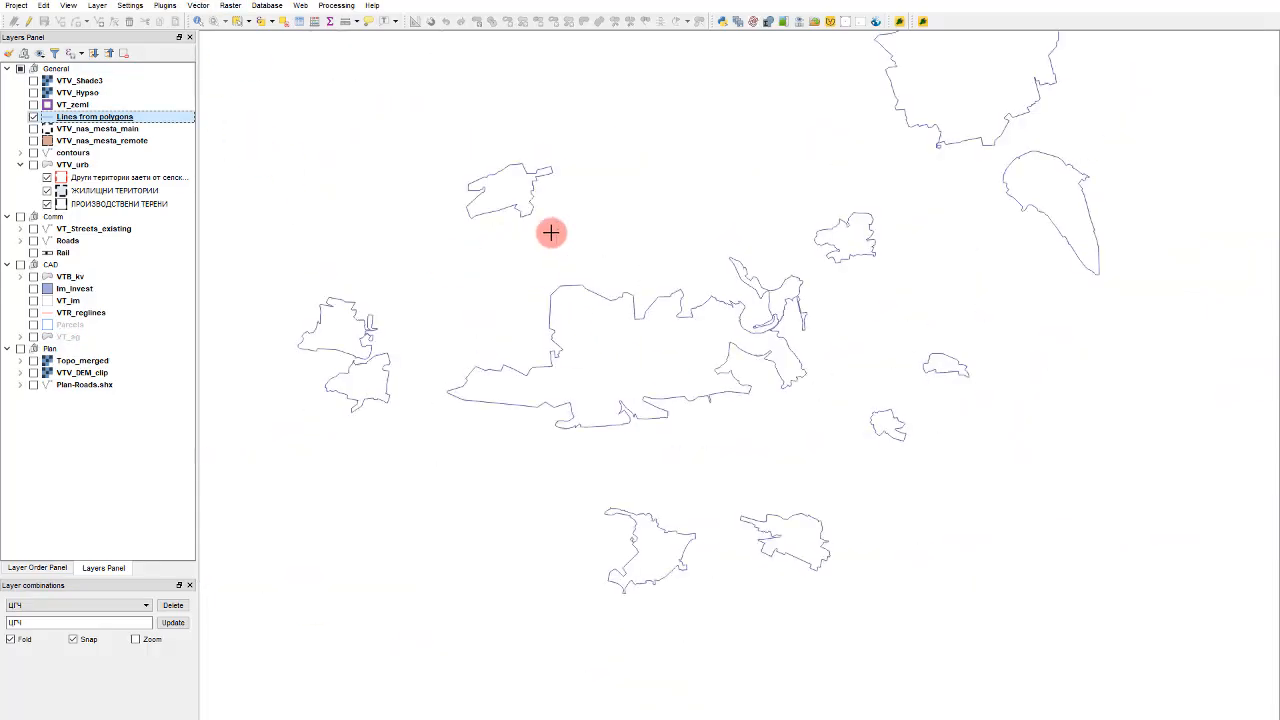
# Step: In QGIS, set up a project DXF export of the Lines from polygons layer with no symbology and CP1251 encoding
pyautogui.scroll(2, 567, 338)
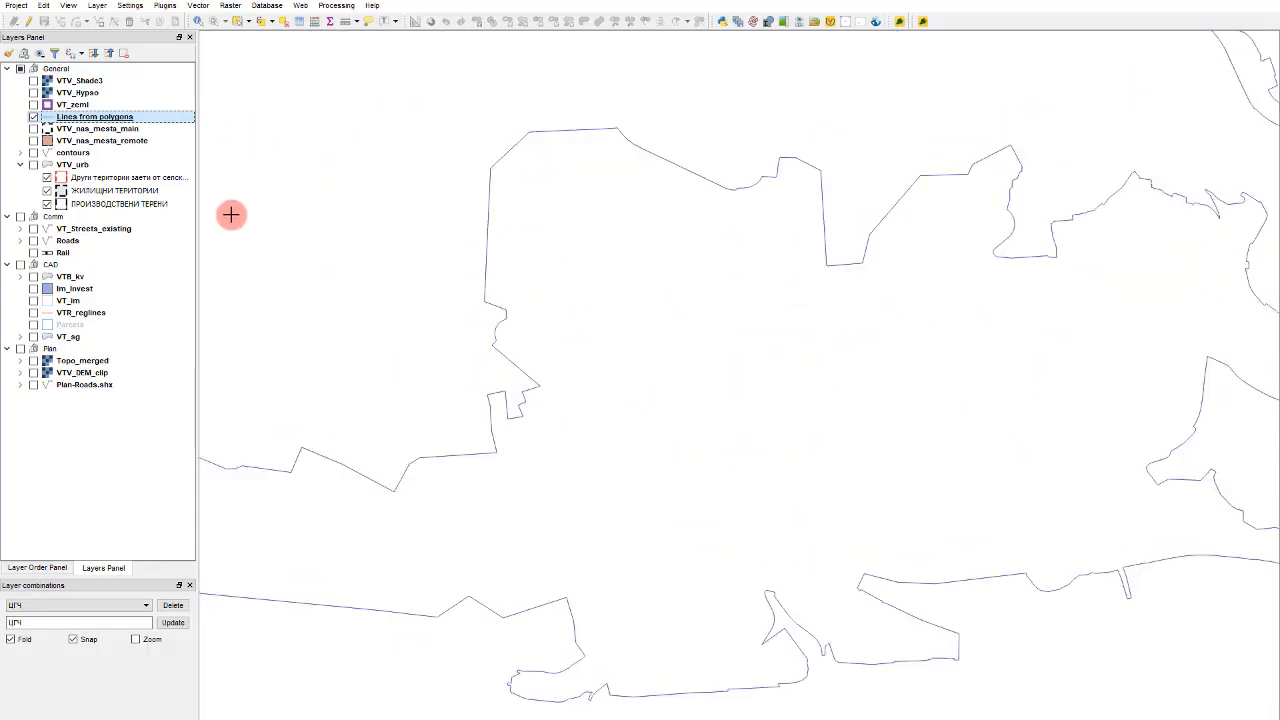
pyautogui.click(20, 8)
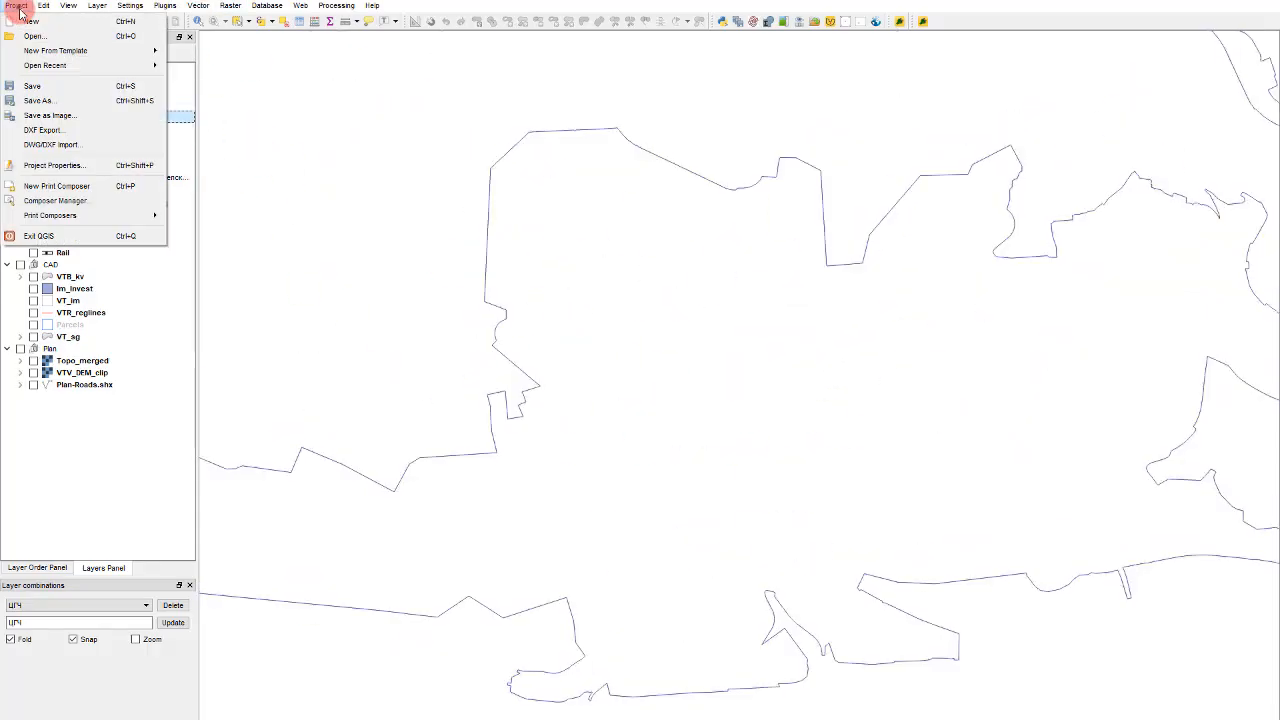
pyautogui.click(67, 133)
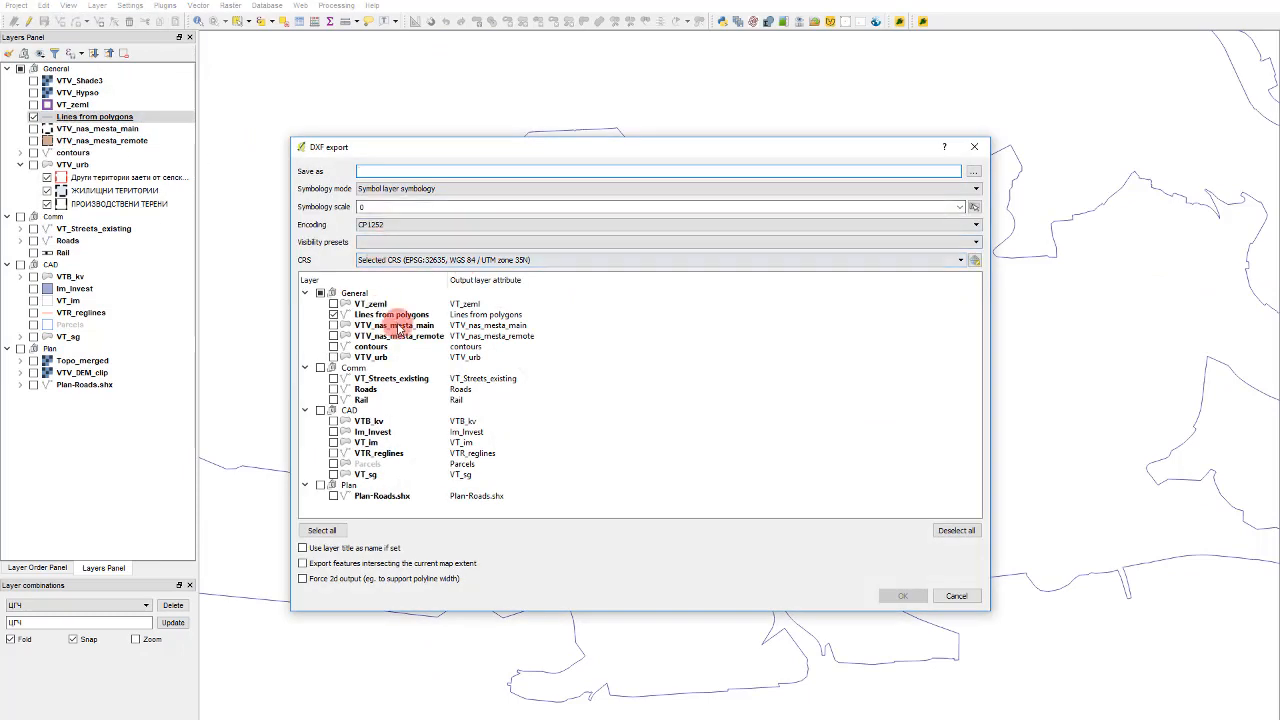
pyautogui.click(412, 316)
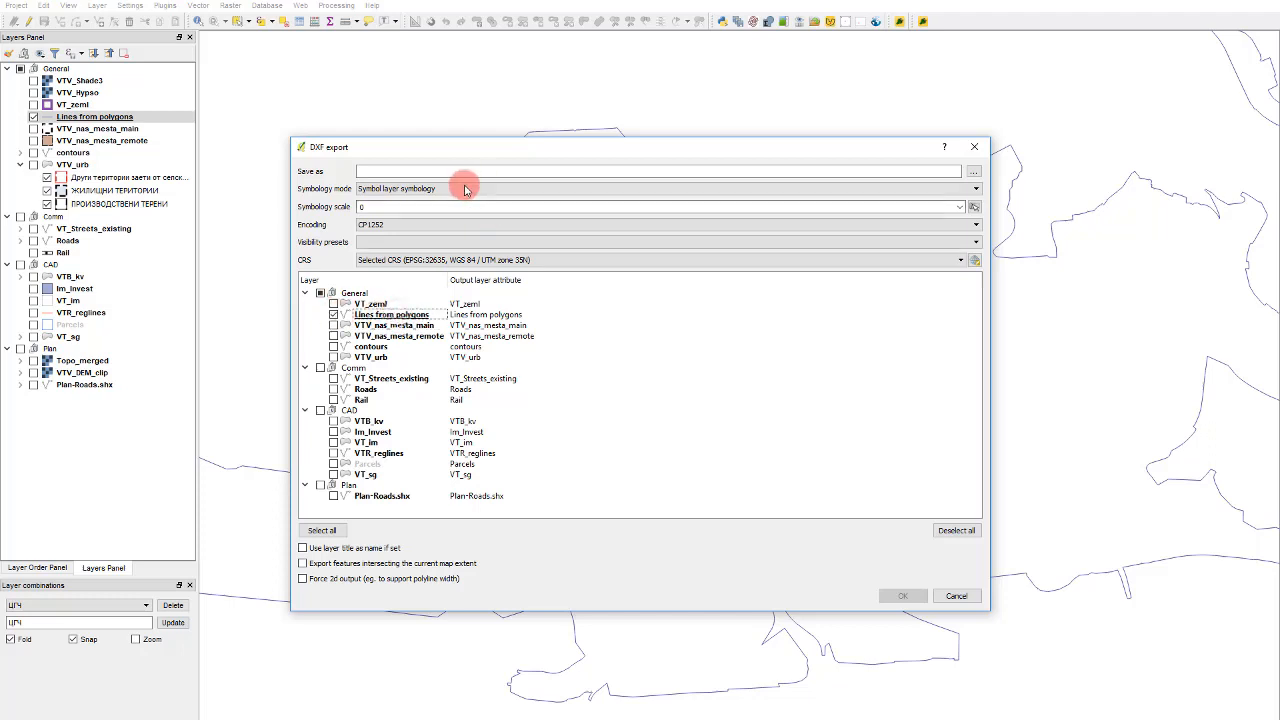
pyautogui.click(408, 188)
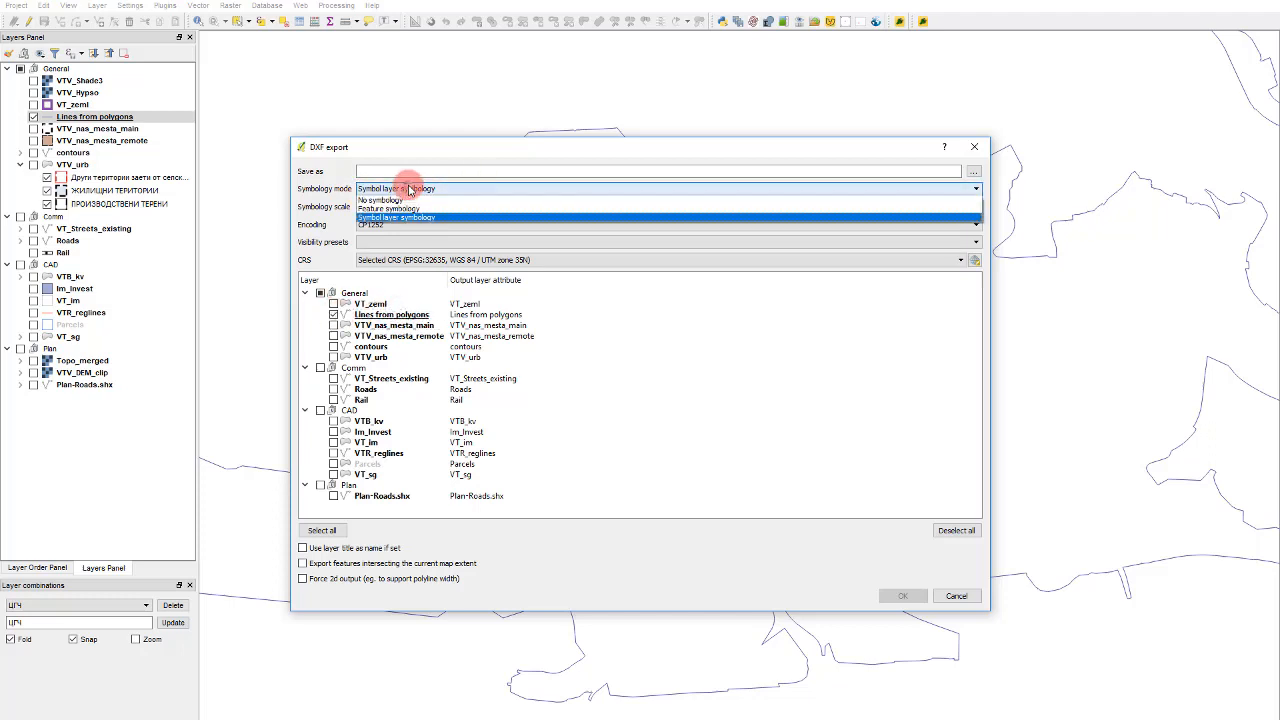
pyautogui.click(409, 201)
pyautogui.click(372, 206)
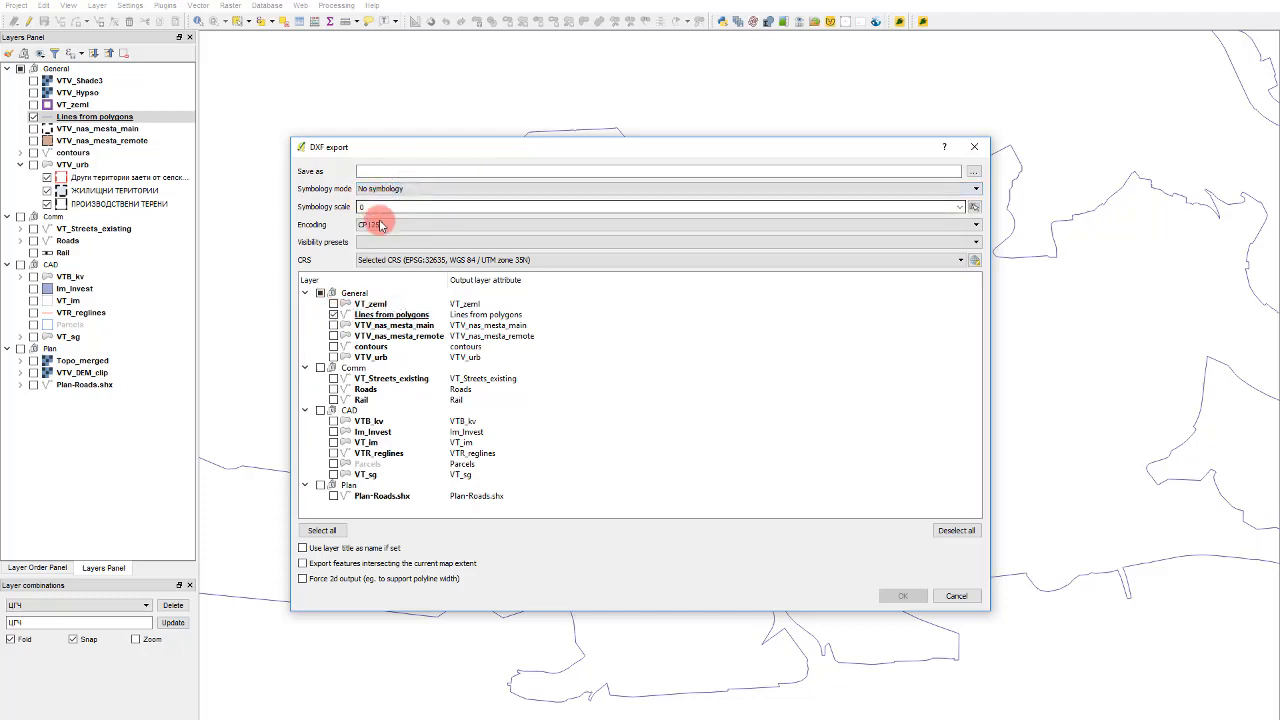
pyautogui.click(380, 225)
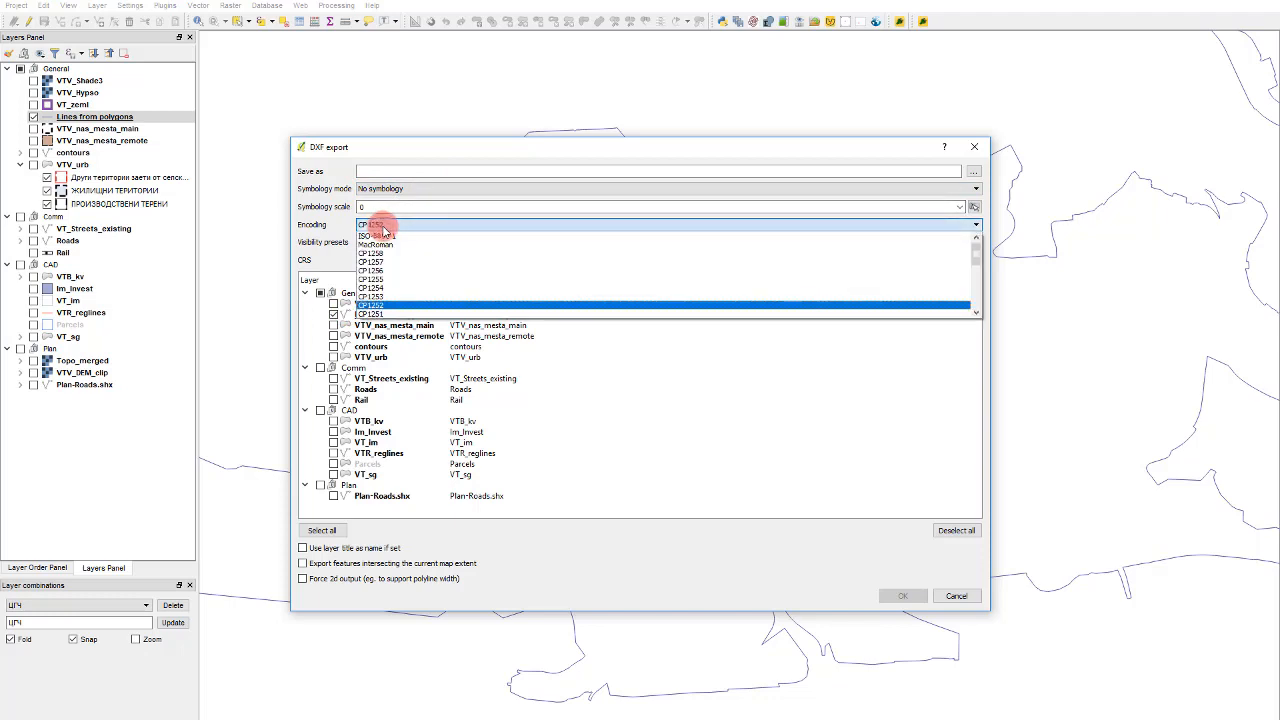
pyautogui.click(398, 313)
pyautogui.click(388, 243)
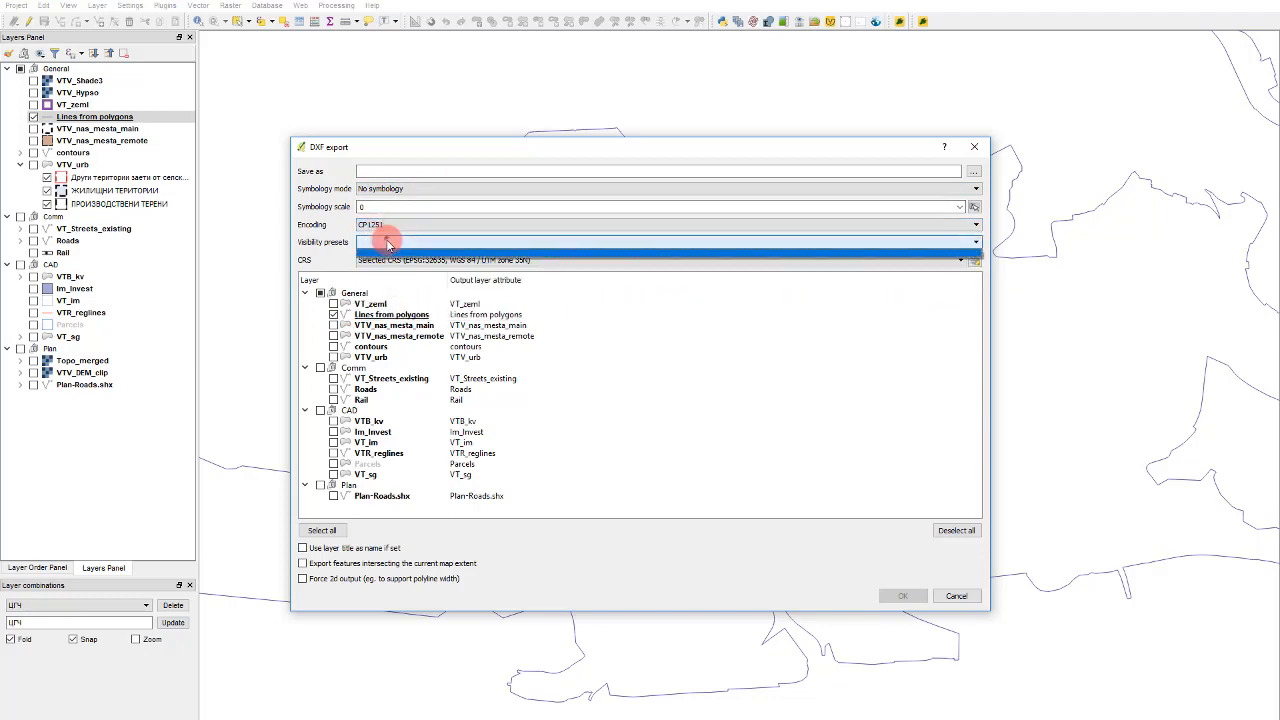
pyautogui.click(388, 242)
pyautogui.click(380, 172)
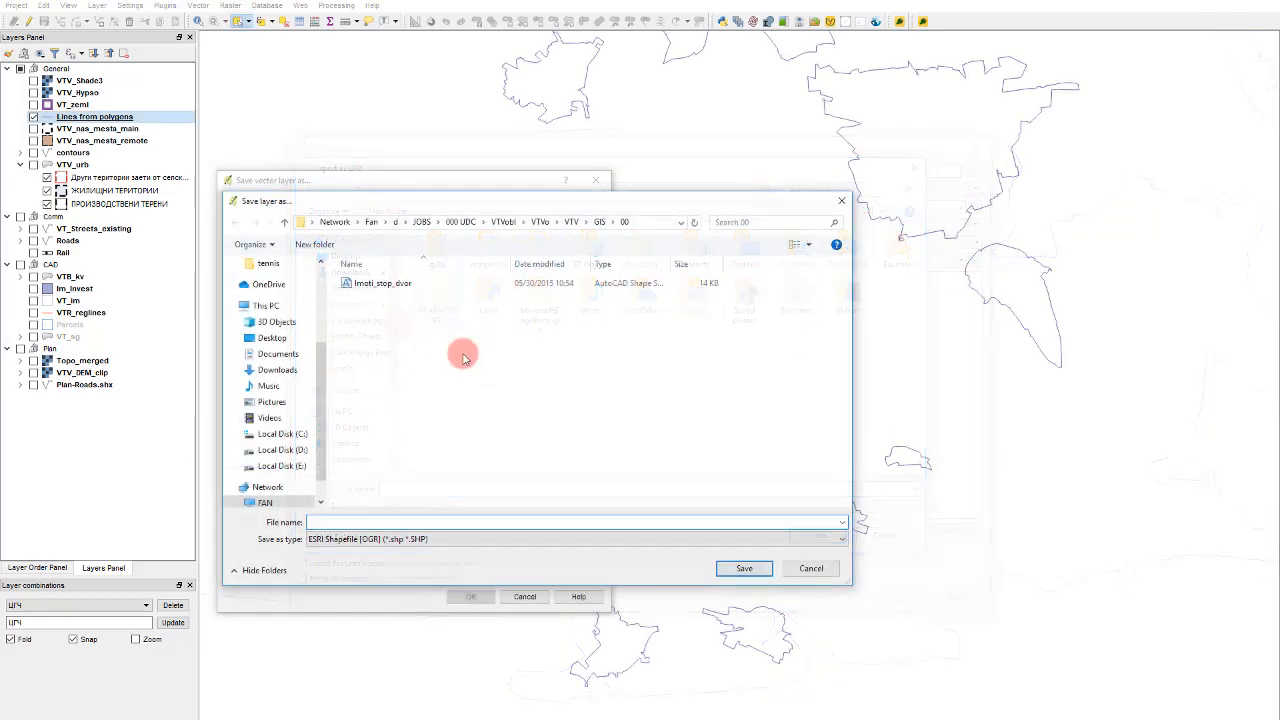
# Step: Save only the selected town boundary line as the ESRI shapefile VTV_boundary_town in the GIS folder 00, adding it to the map
pyautogui.click(415, 522)
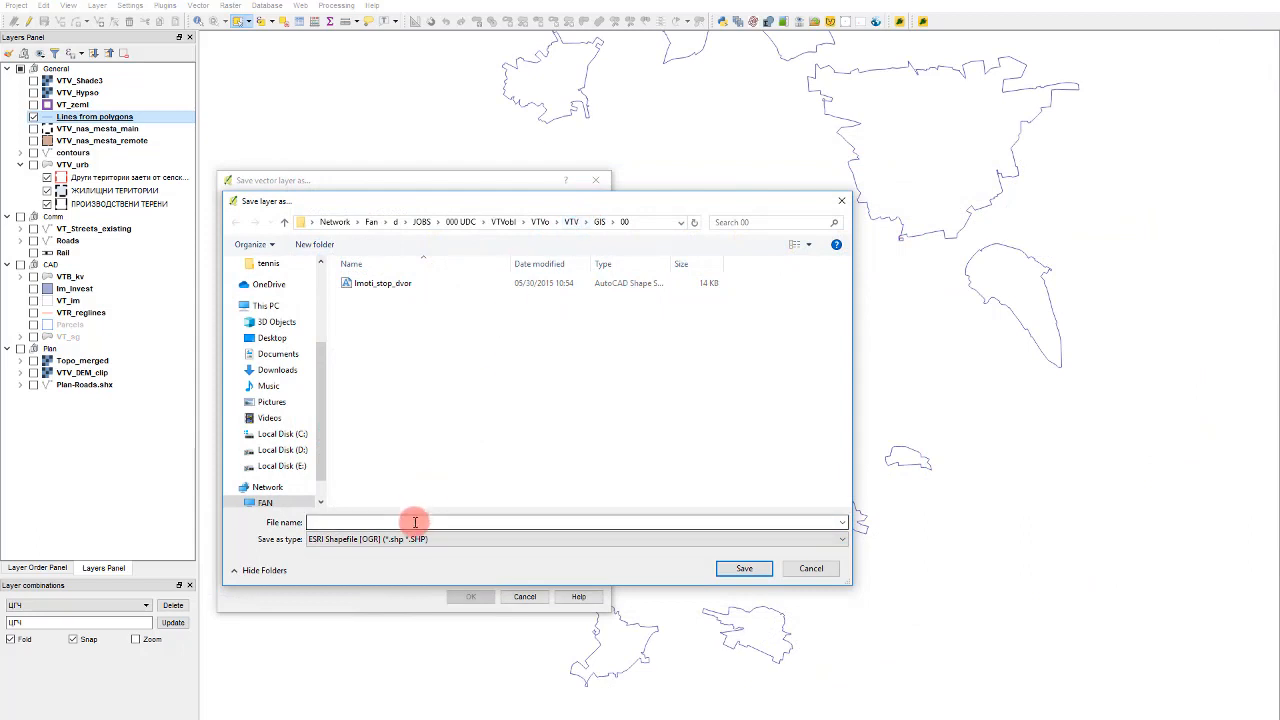
pyautogui.write('VTV_')
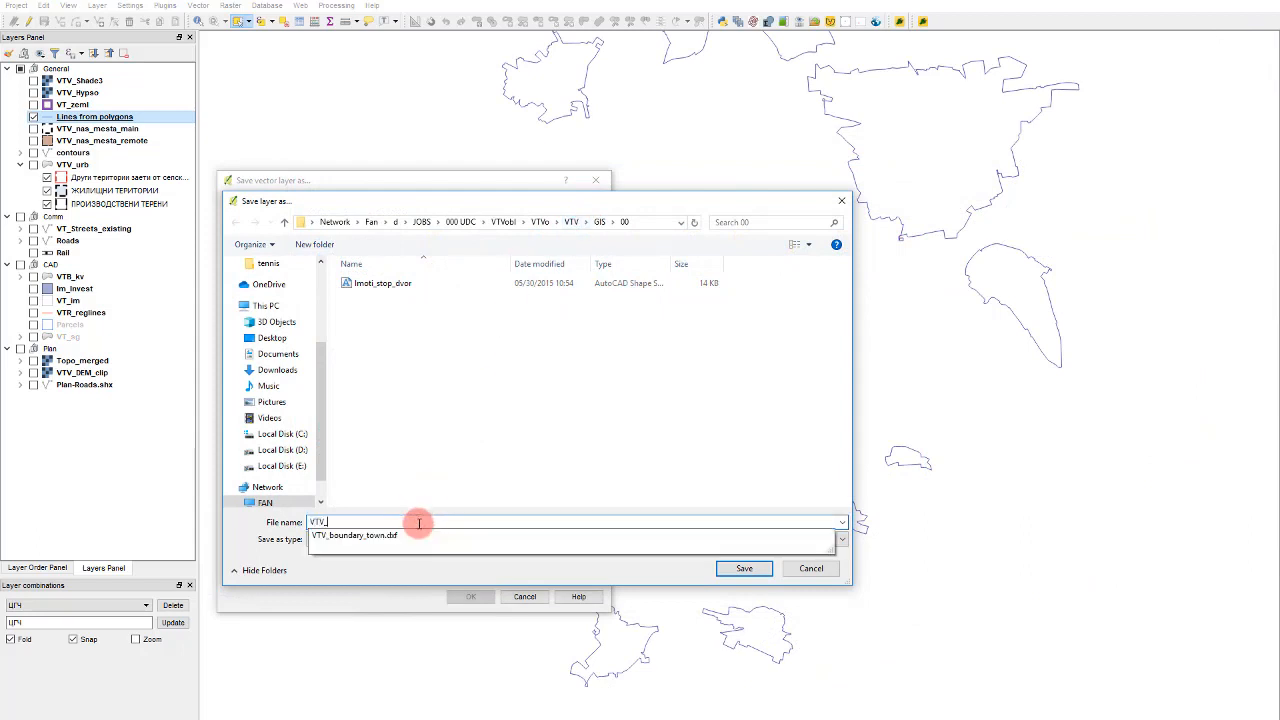
pyautogui.write('boundary_t')
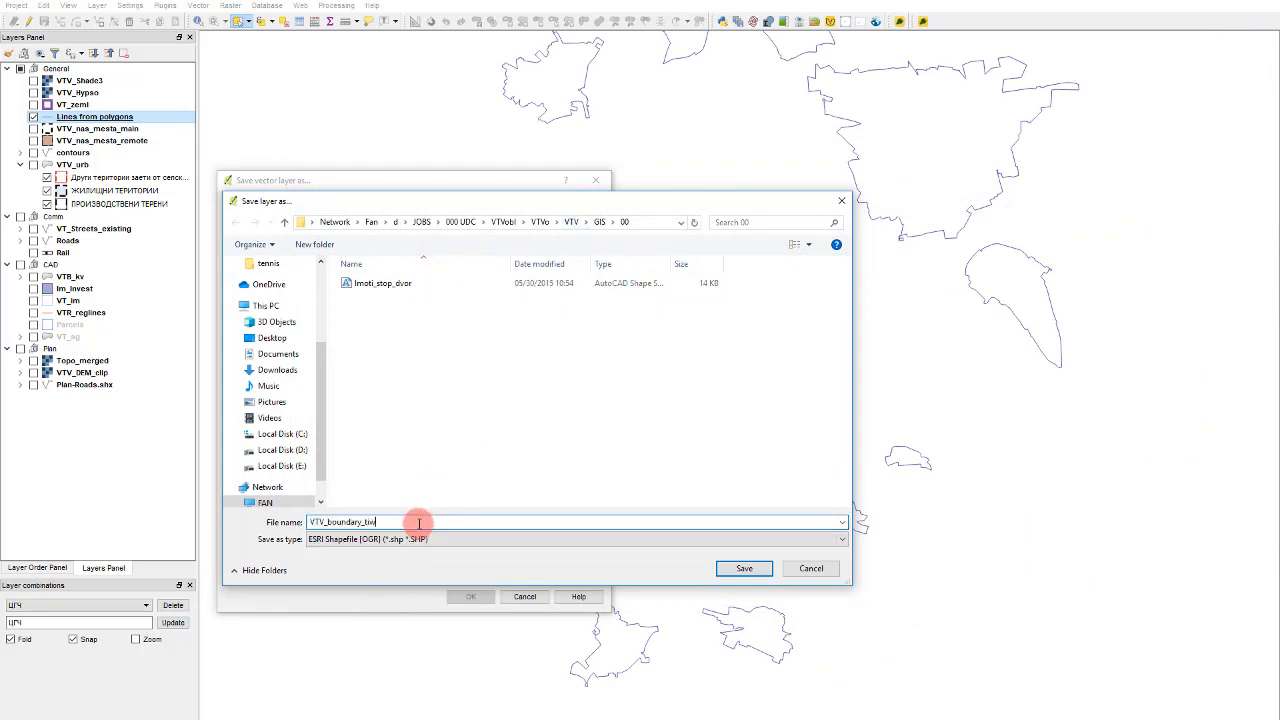
pyautogui.write('own')
pyautogui.press('Return')
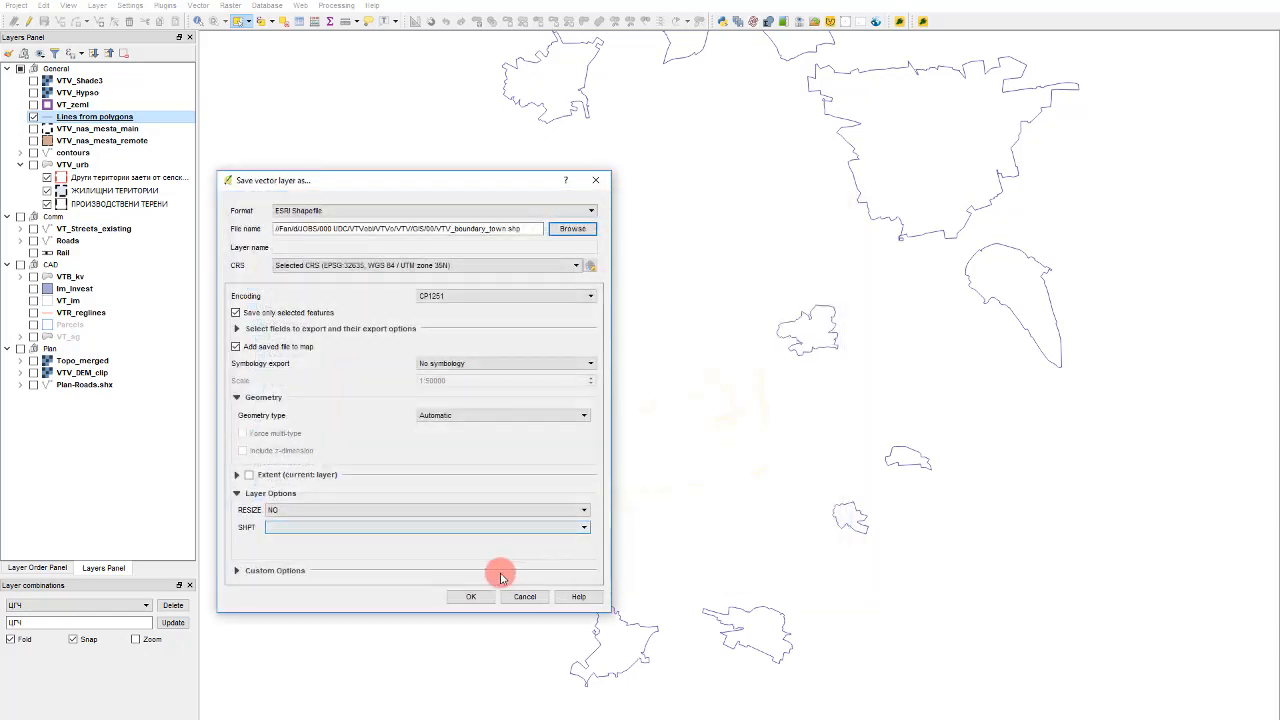
pyautogui.click(487, 598)
pyautogui.click(137, 130)
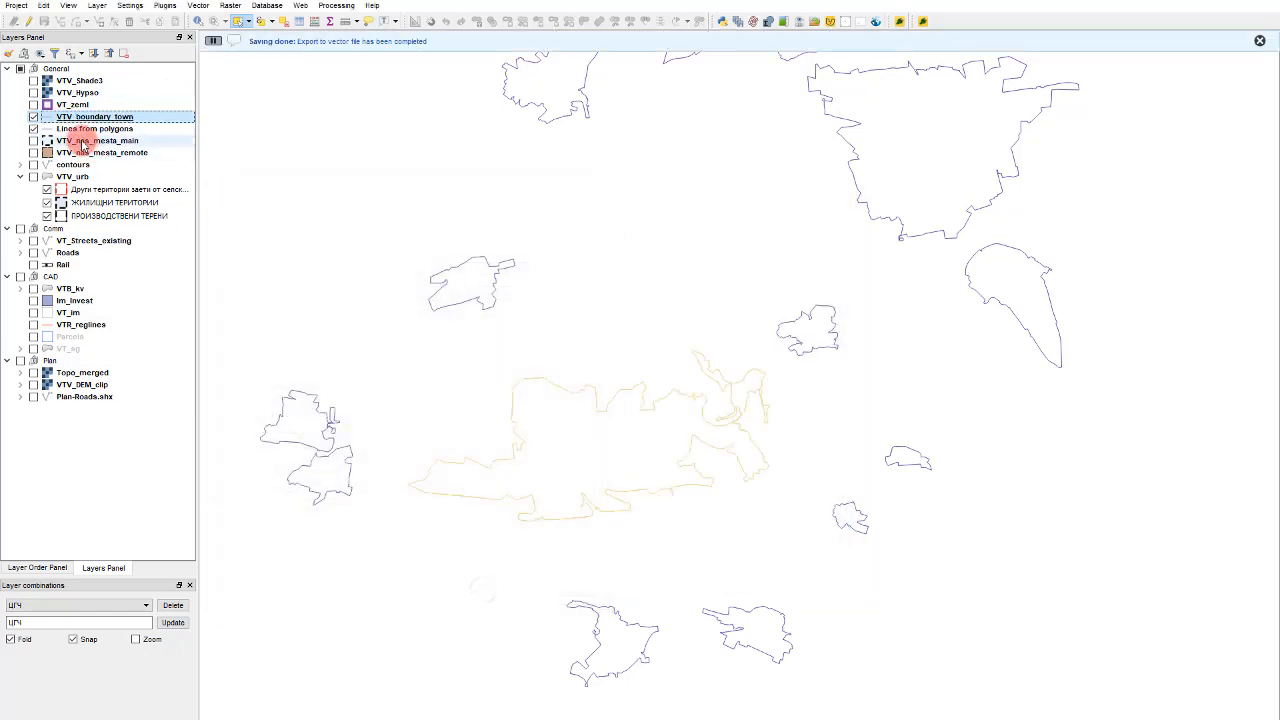
# Step: Remove the Lines from polygons layer from the project and confirm the removal
pyautogui.rightClick(82, 129)
pyautogui.click(122, 166)
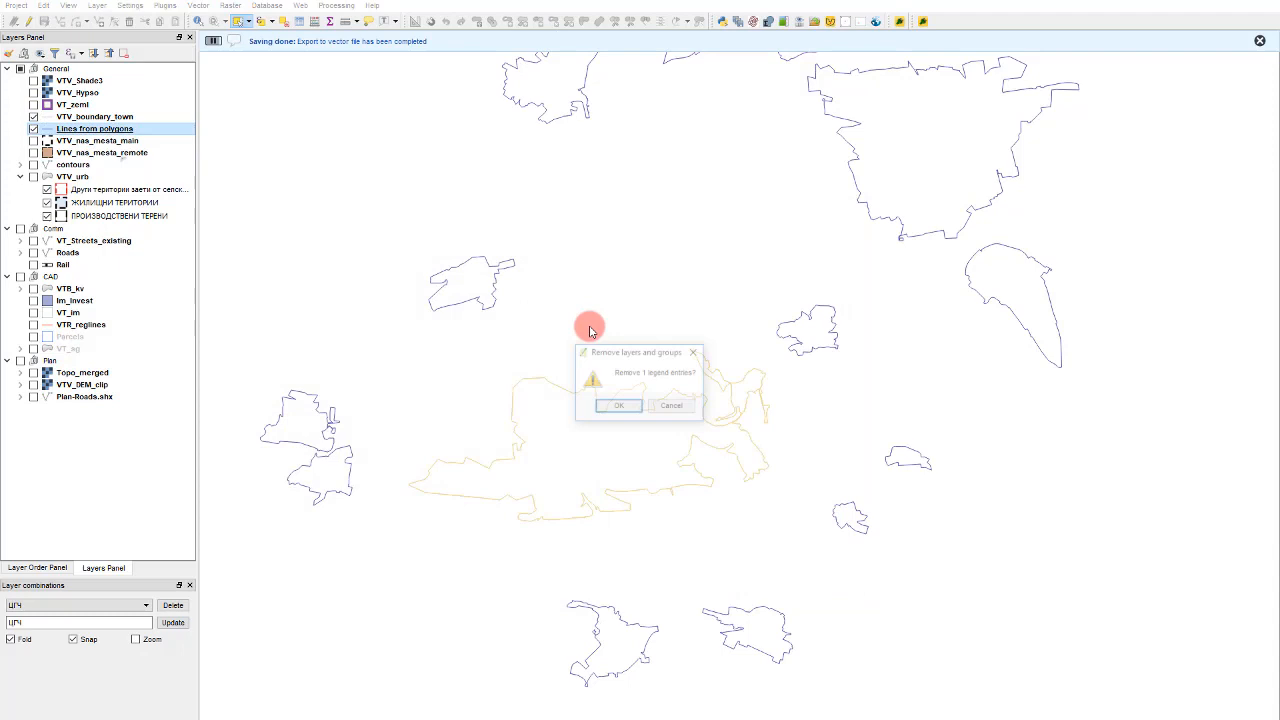
pyautogui.click(628, 403)
# Step: Export only the VTV_boundary_town layer to a DXF file named VTV_boundary_new, with no symbology and CP1251 encoding
pyautogui.click(16, 6)
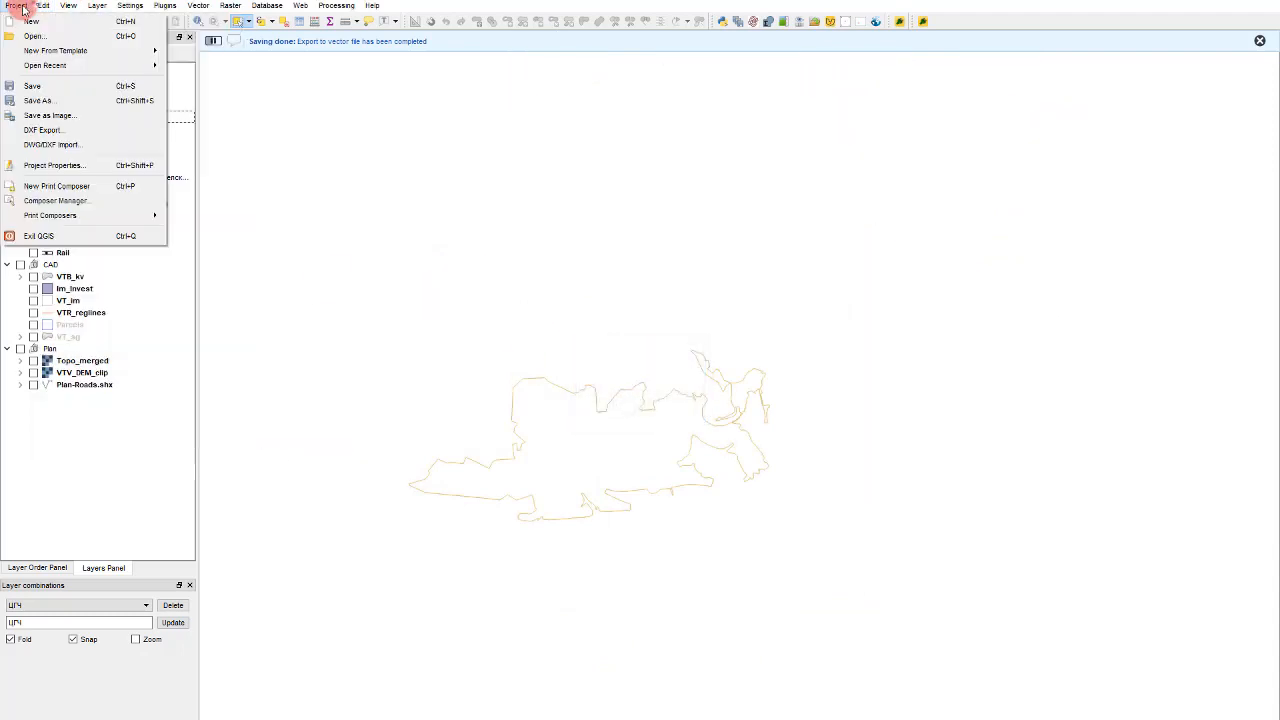
pyautogui.click(78, 133)
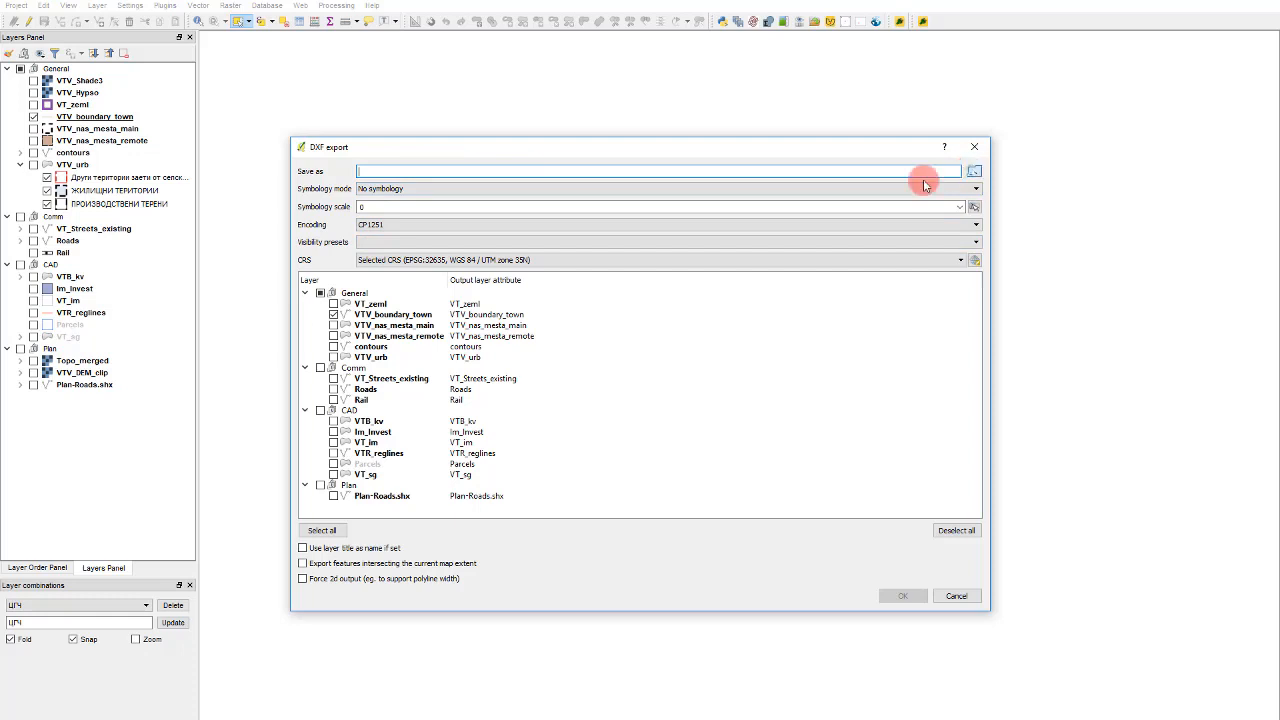
pyautogui.write('VTV_')
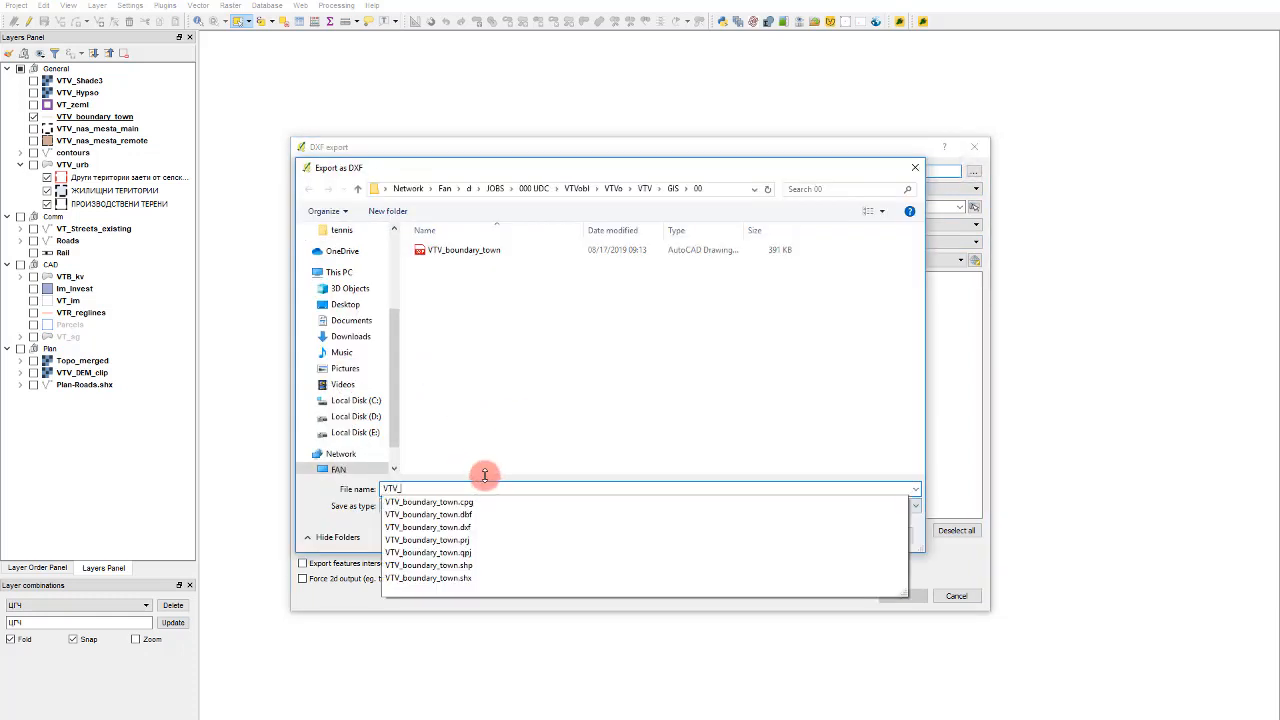
pyautogui.write('boundary_new')
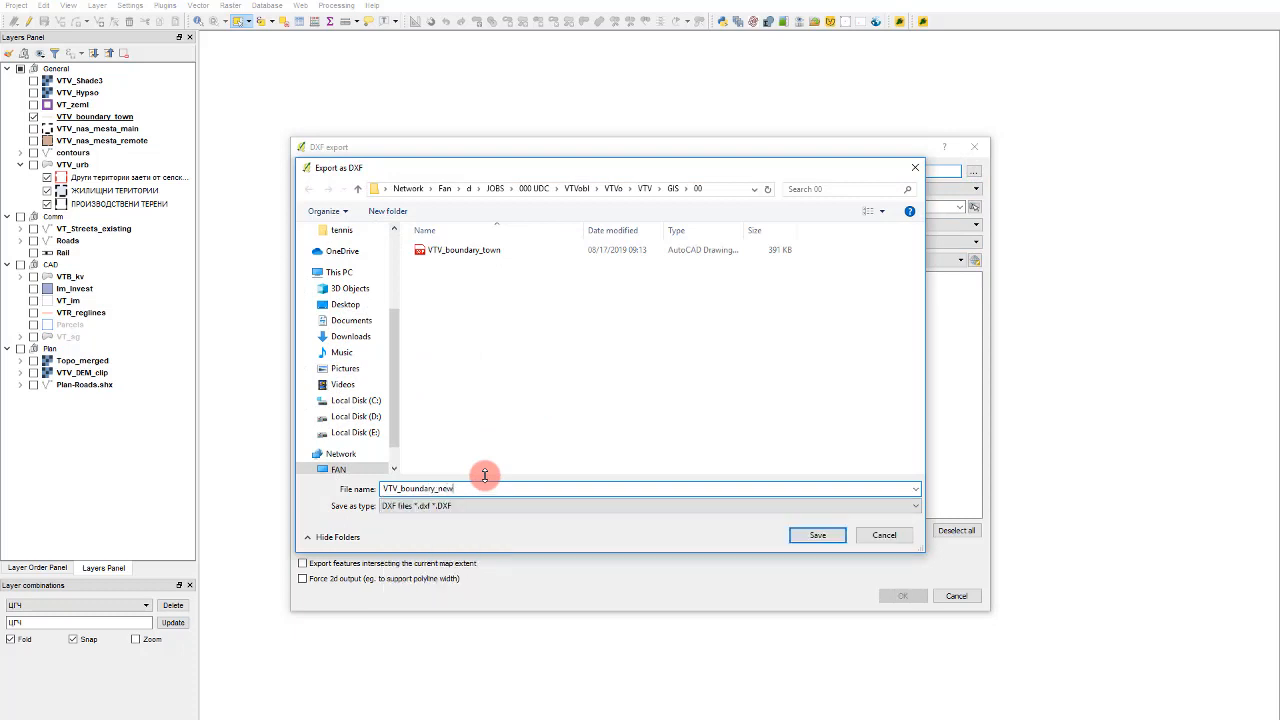
pyautogui.press('Return')
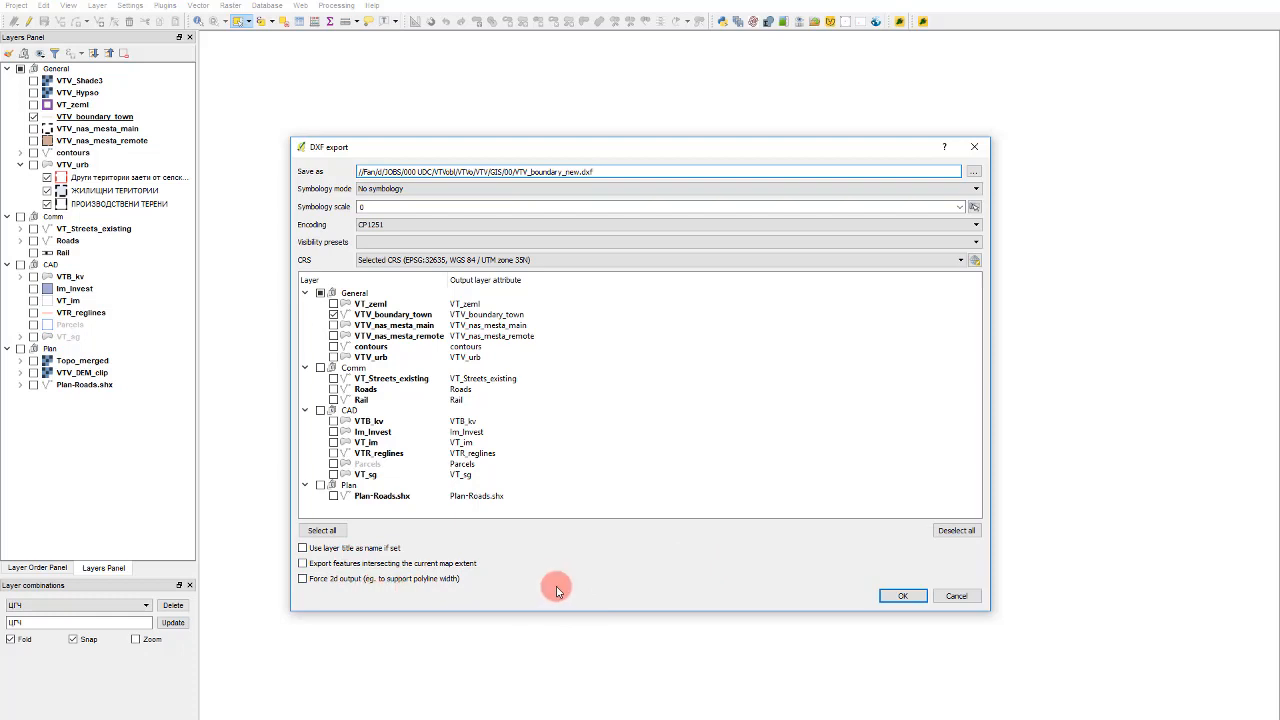
pyautogui.click(912, 597)
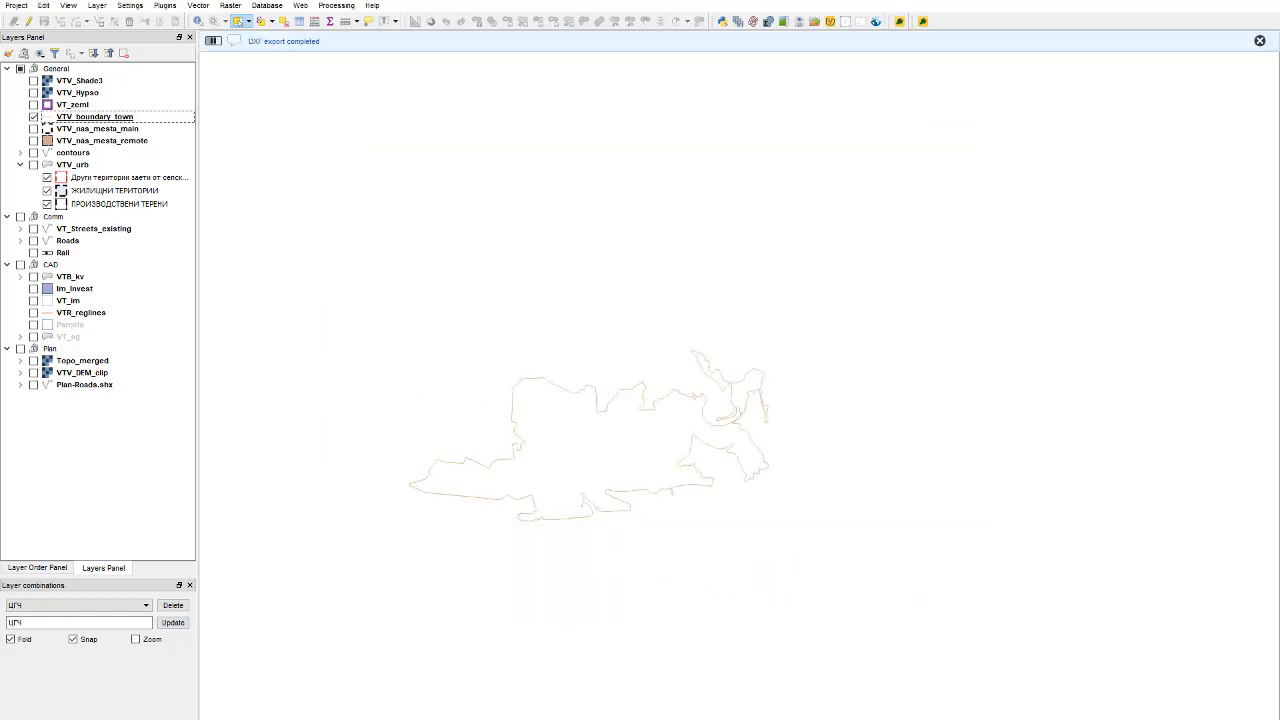
# Step: Switch to AutoCAD, open the exported VTV_boundary_new DXF file and set the town boundary's colour to ByBlock
pyautogui.click(310, 718)
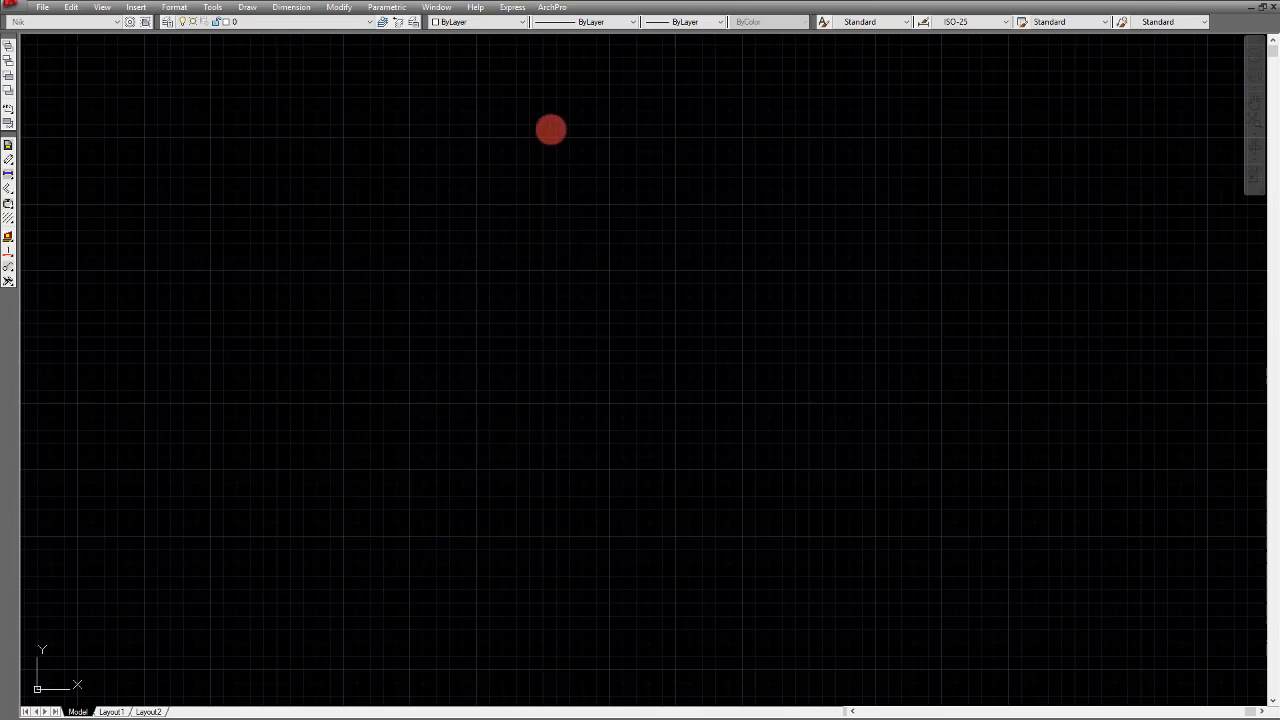
pyautogui.hotkey('ctrl', 'o')
pyautogui.doubleClick(573, 282)
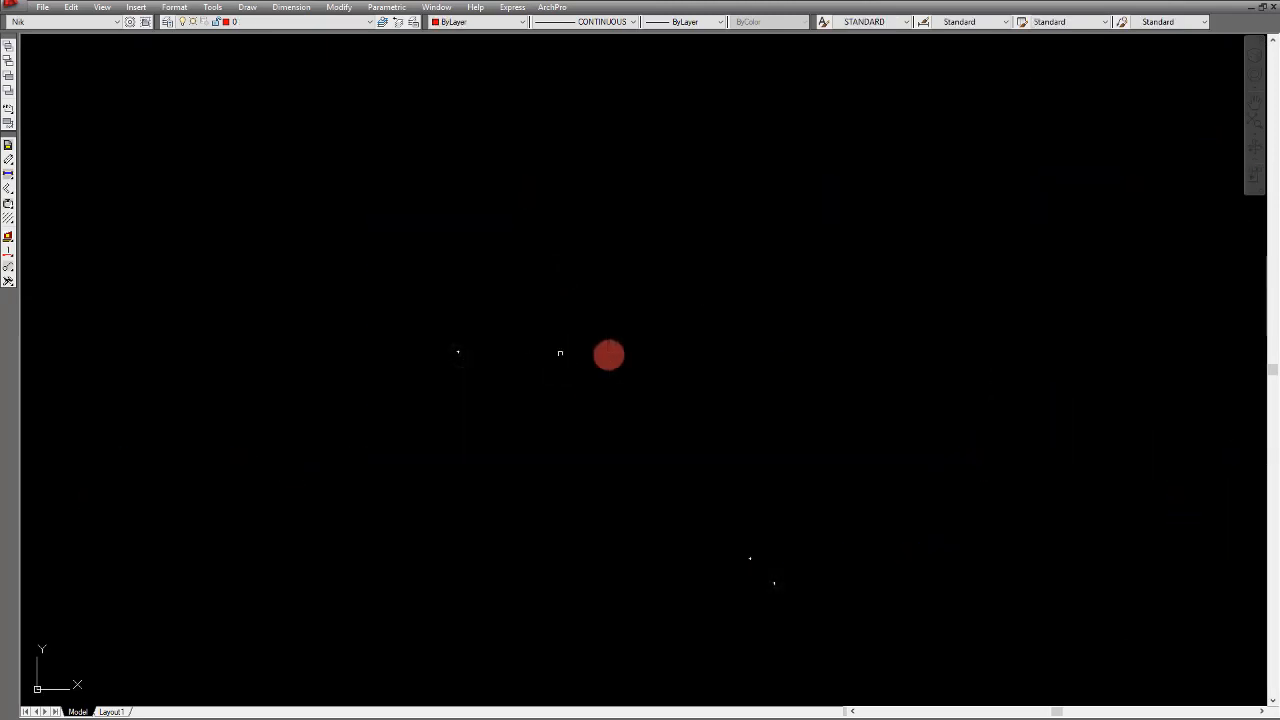
pyautogui.click(444, 32)
pyautogui.click(455, 44)
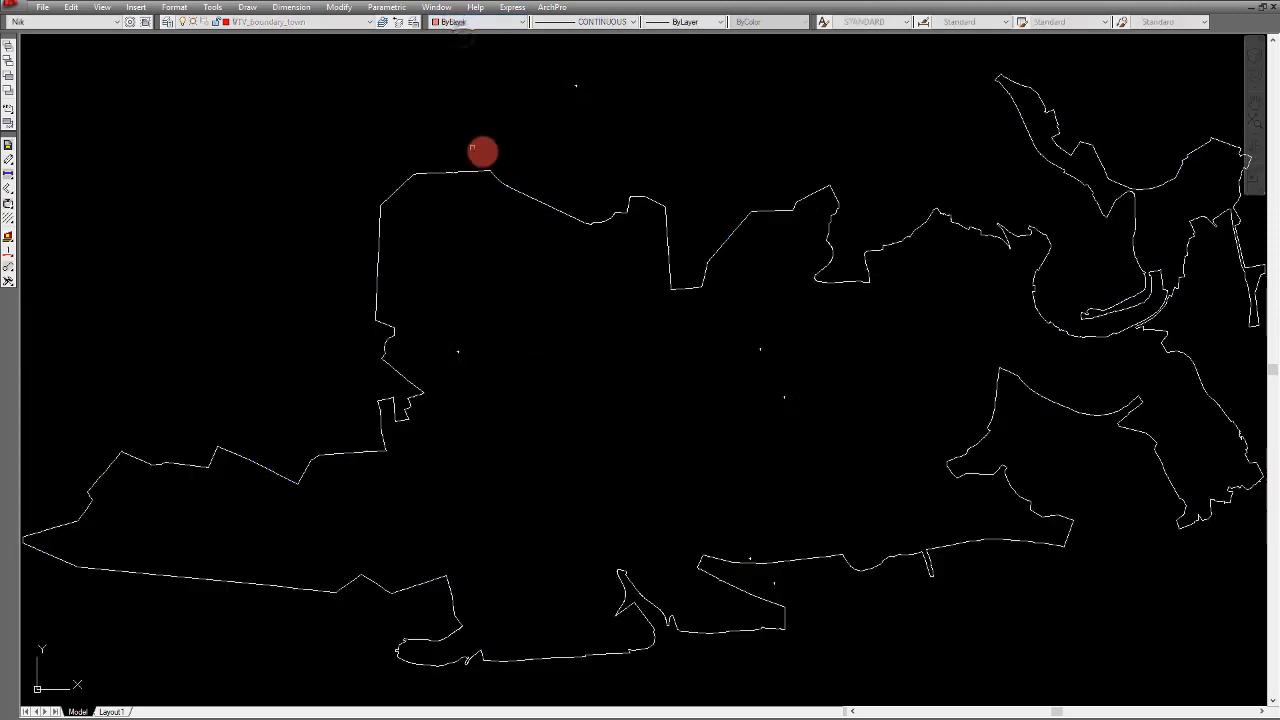
pyautogui.scroll(-4, 472, 148)
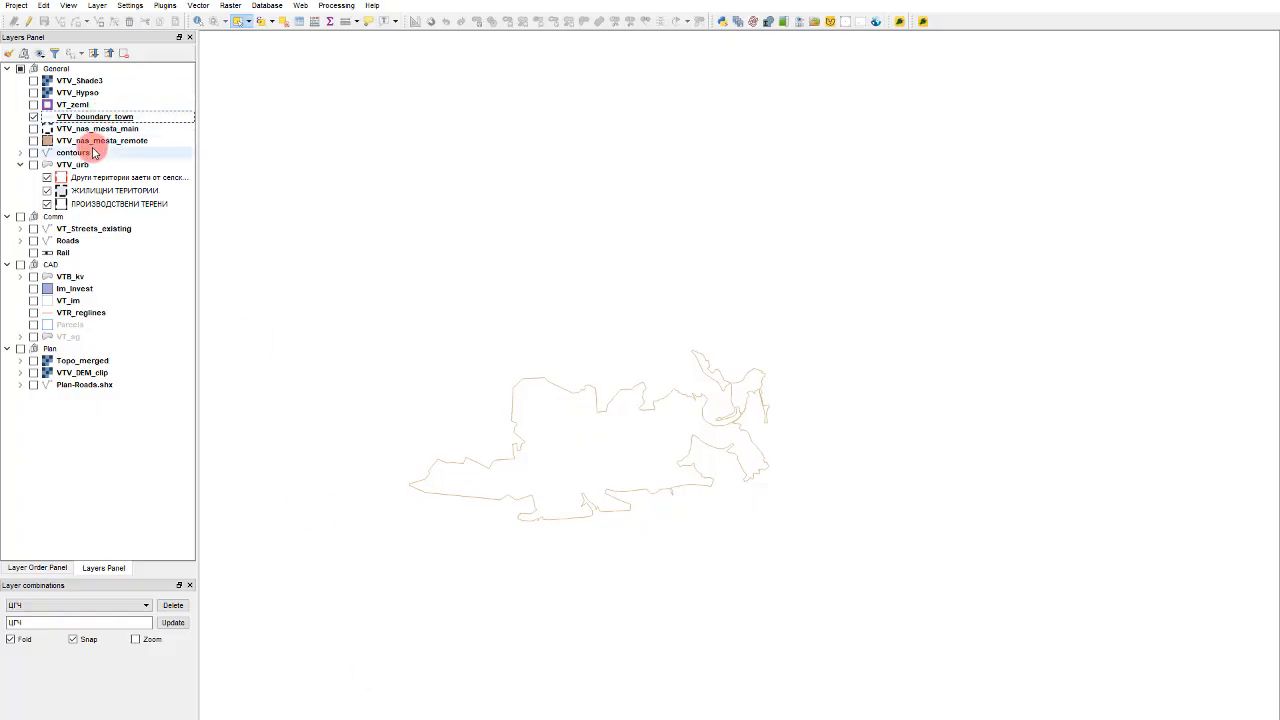
pyautogui.rightClick(74, 152)
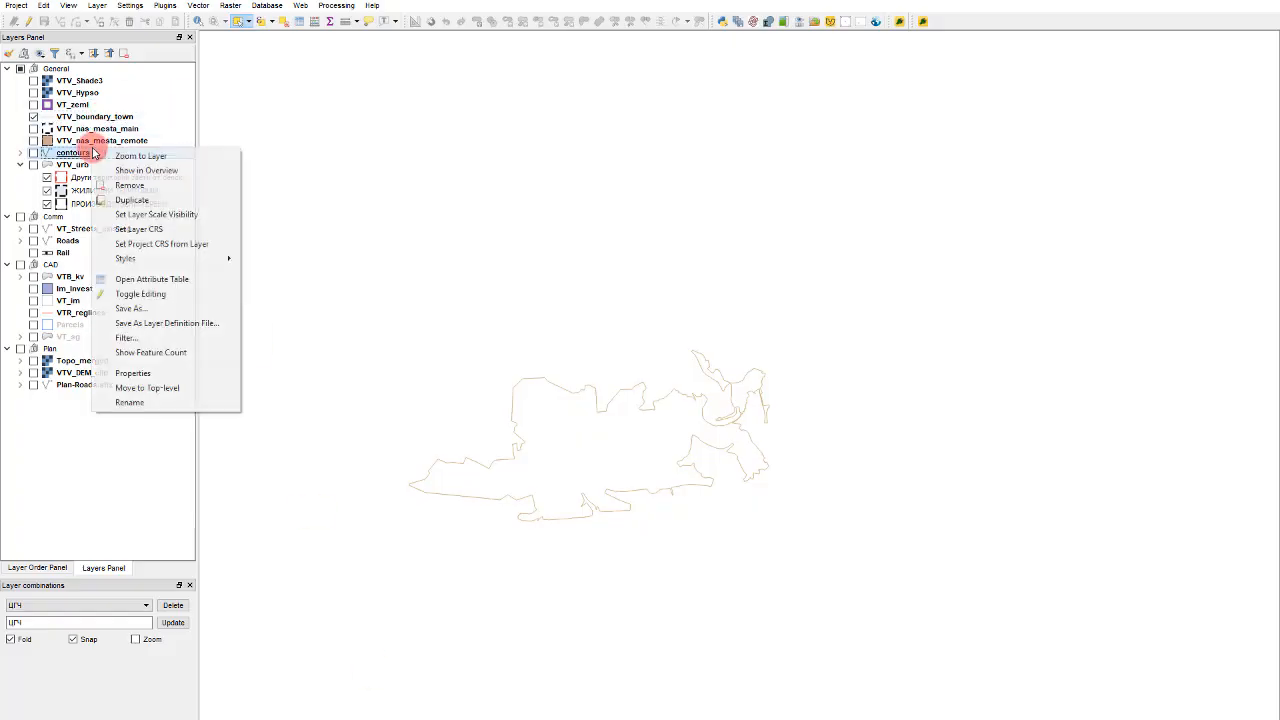
pyautogui.click(92, 90)
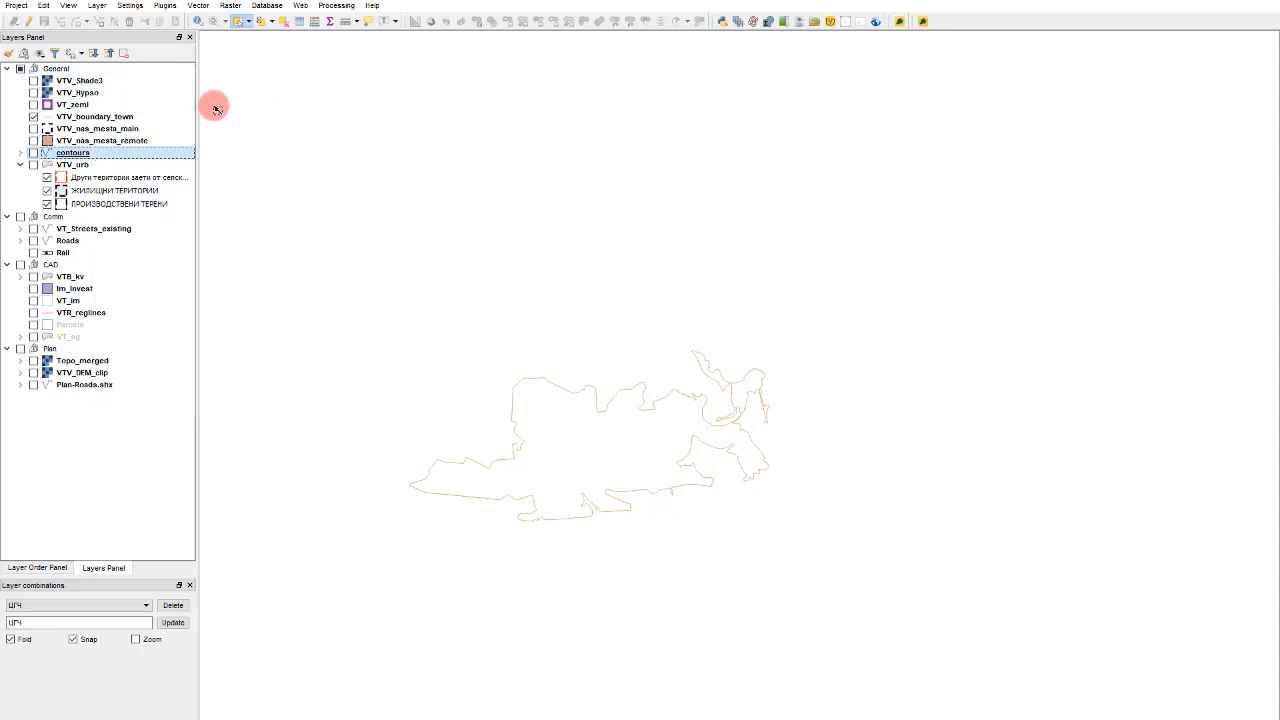
pyautogui.click(155, 106)
pyautogui.click(120, 127)
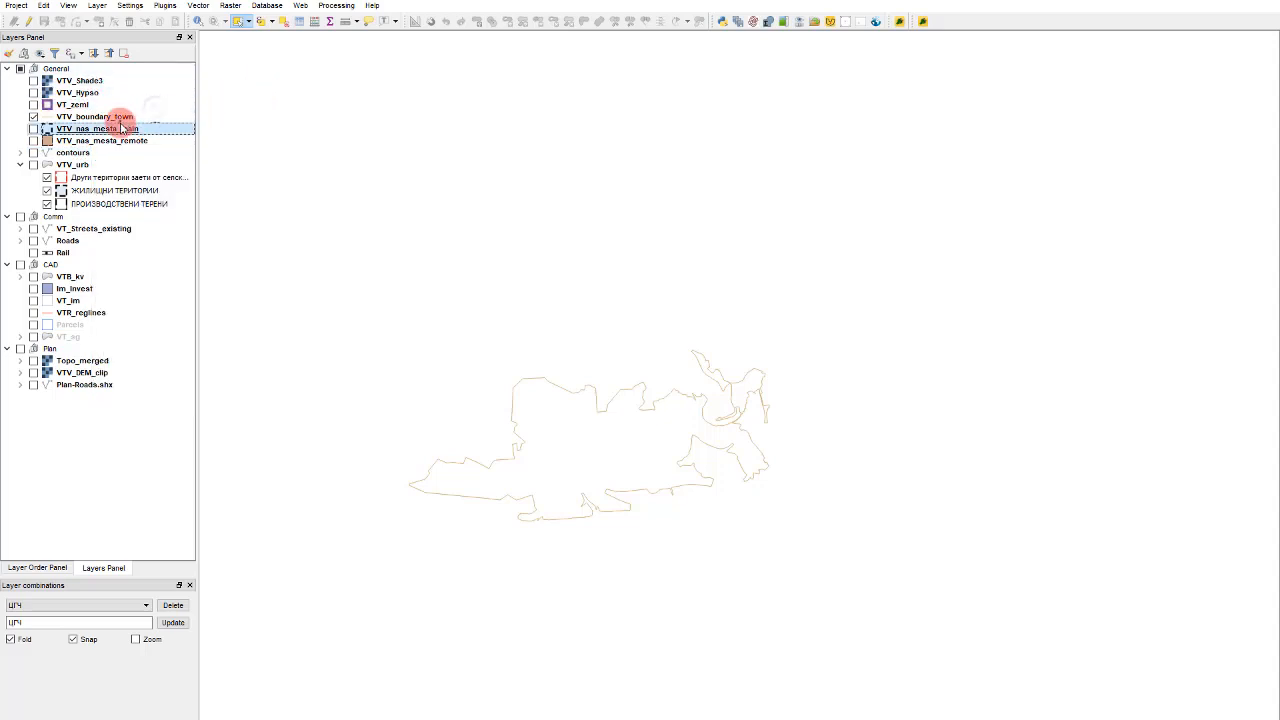
pyautogui.click(17, 6)
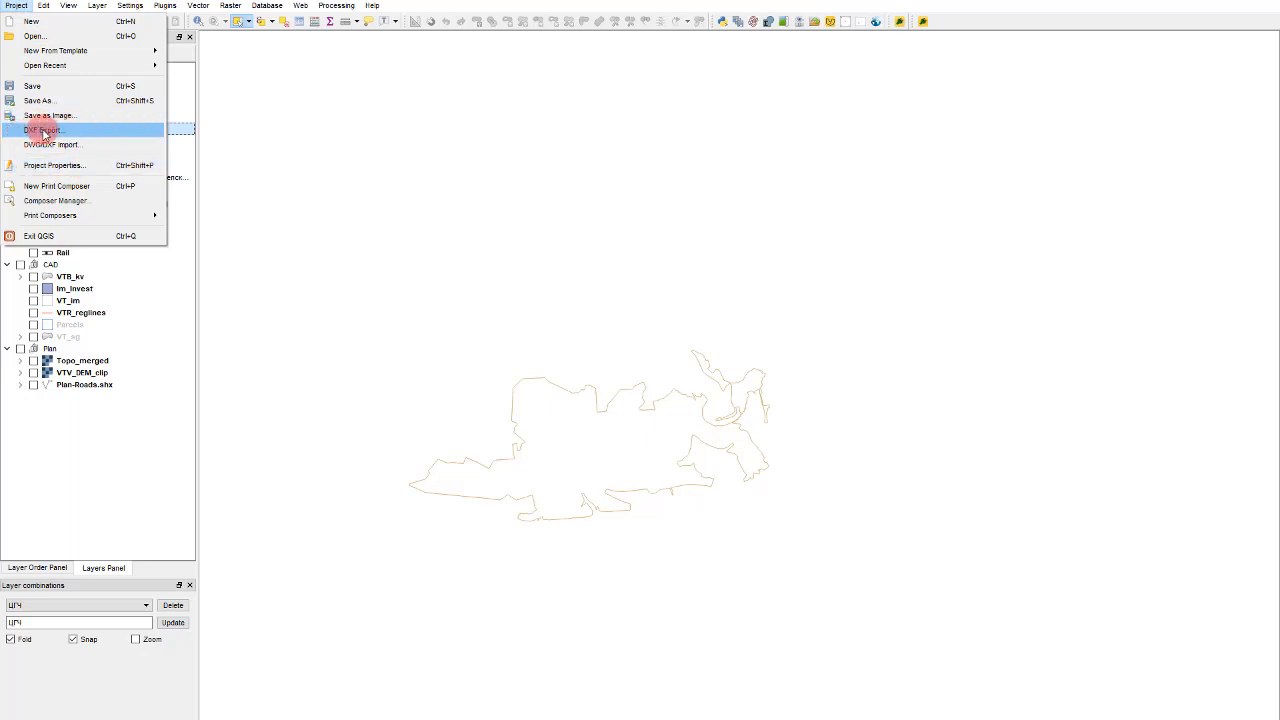
pyautogui.click(380, 160)
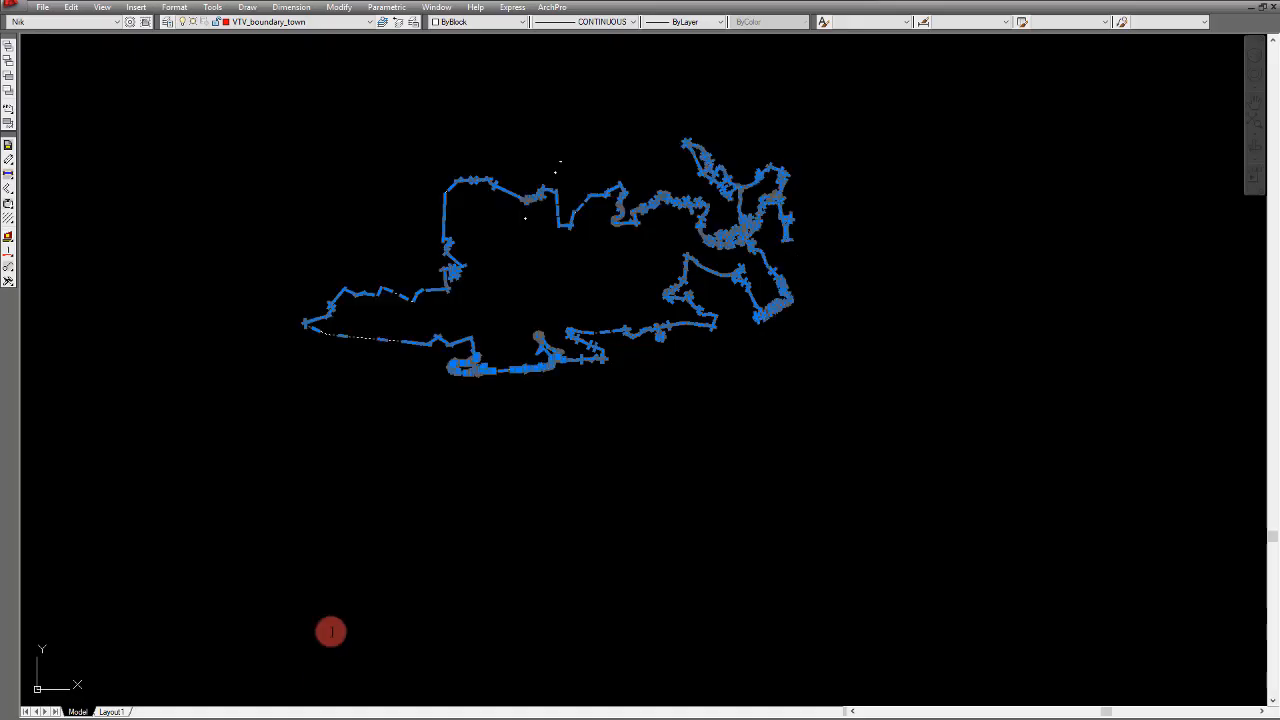
# Step: Clear the boundary selection in AutoCAD and open the recent drawing VT_all_layers from the CAD folder
pyautogui.press('Escape')
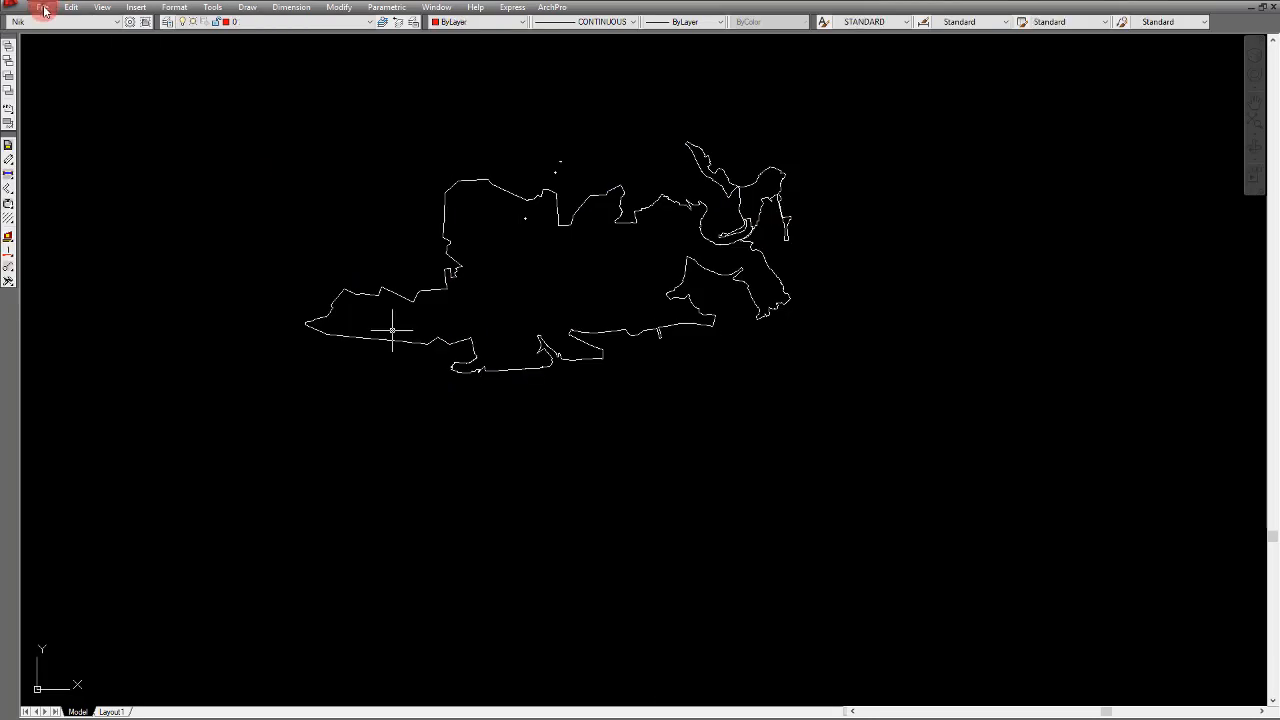
pyautogui.click(43, 8)
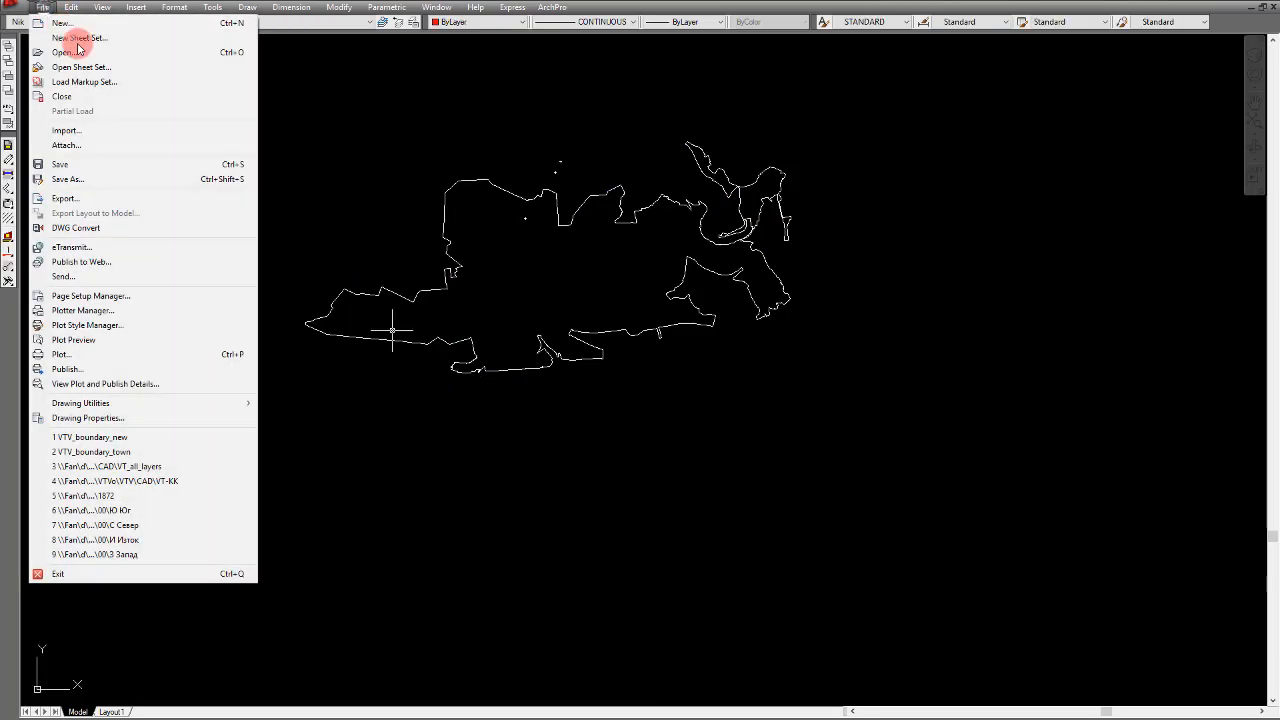
pyautogui.click(180, 468)
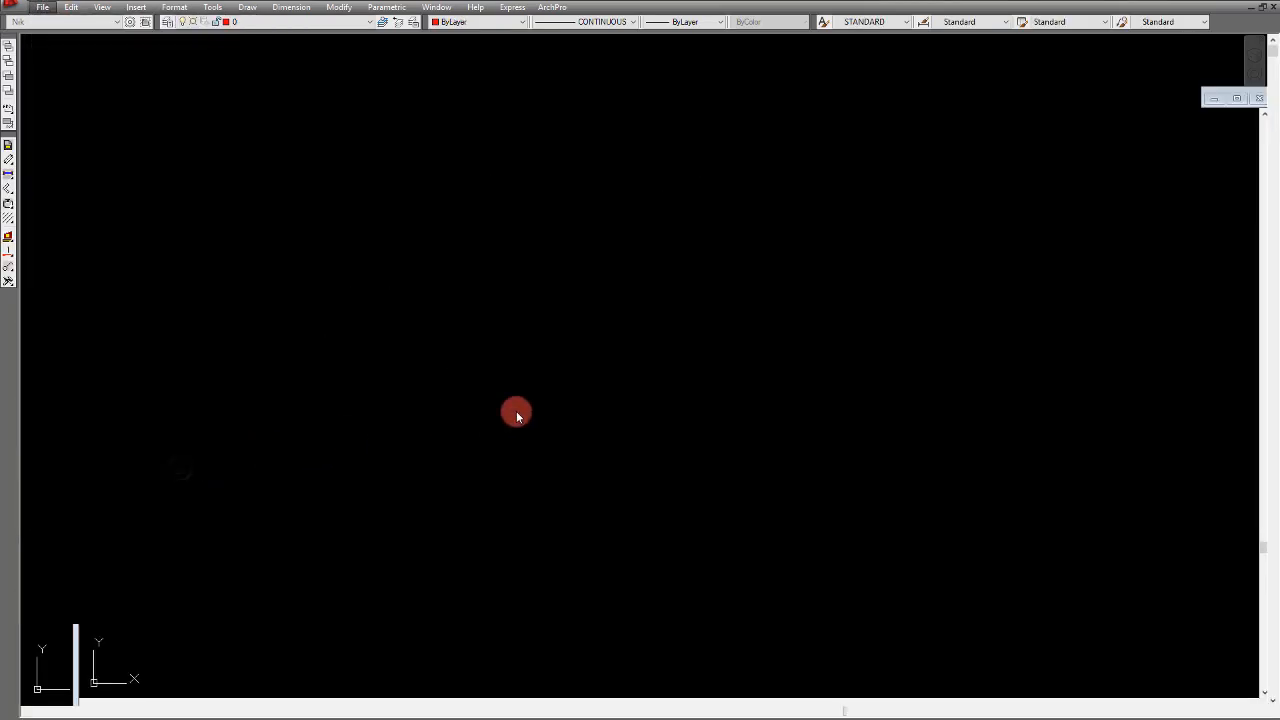
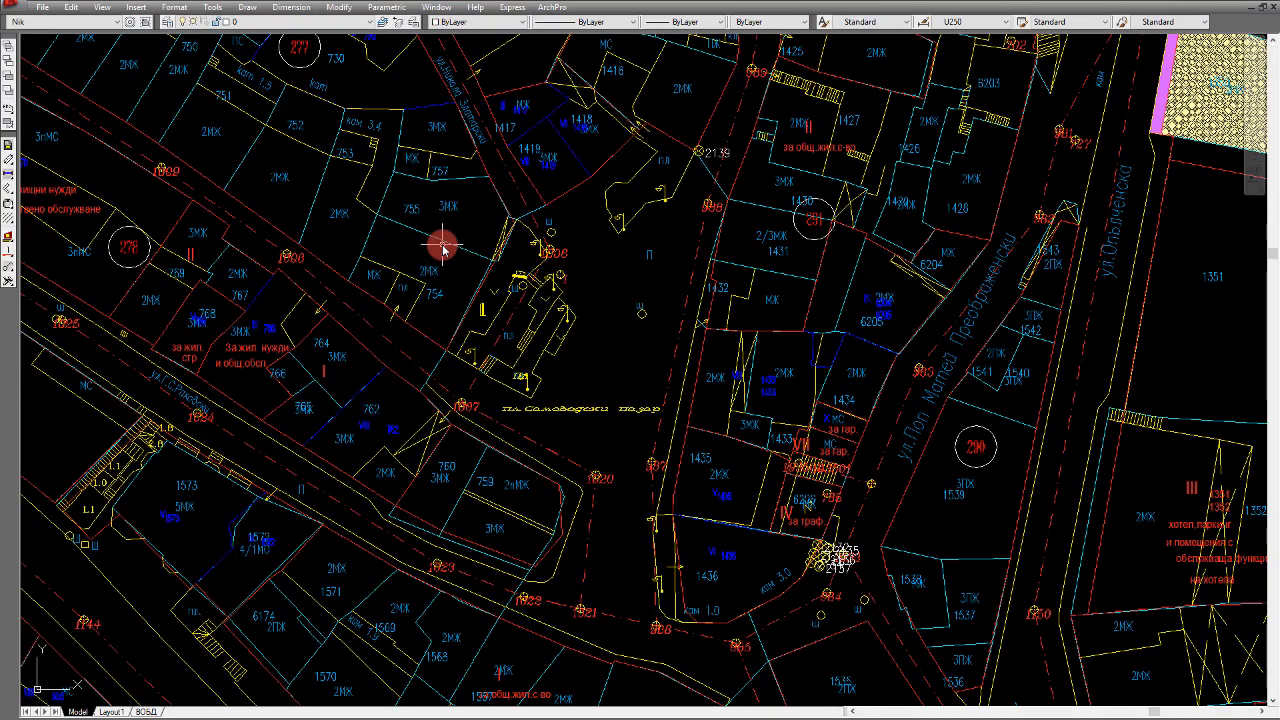
# Step: Examine the street, block and parcel lines across the town drawing, from close up and as a whole
pyautogui.scroll(-4, 745, 255)
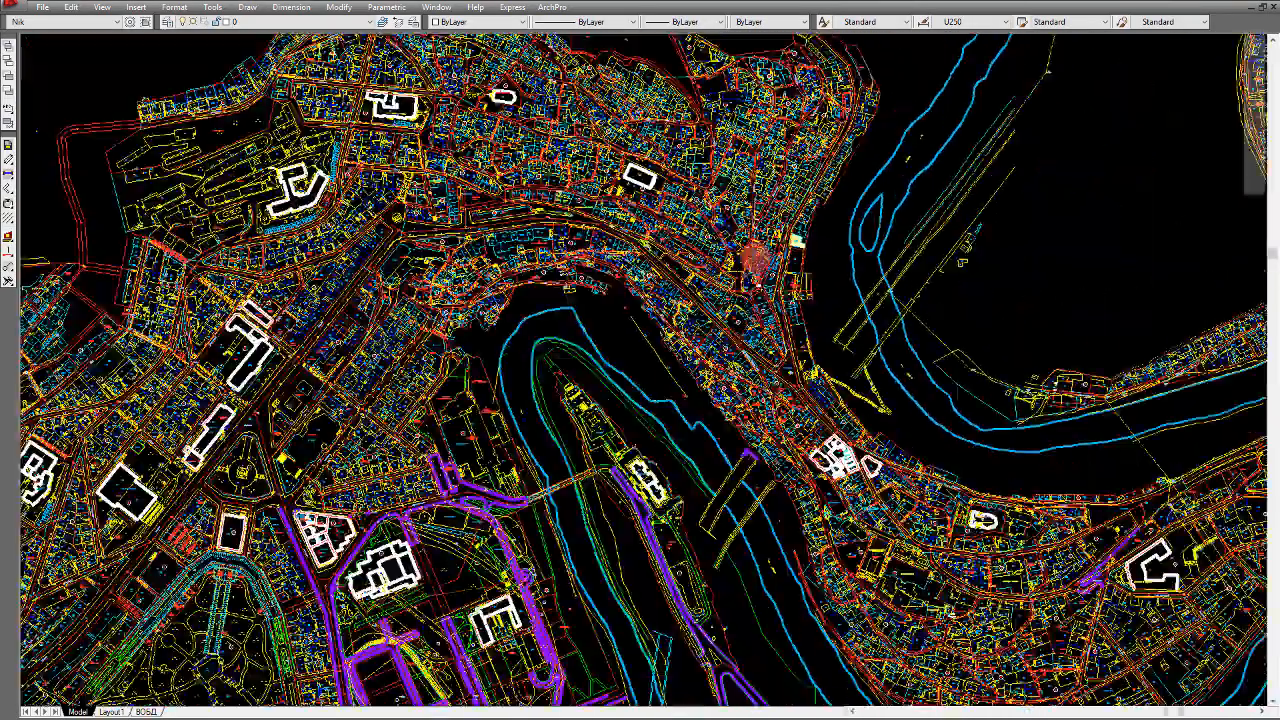
pyautogui.scroll(6, 588, 301)
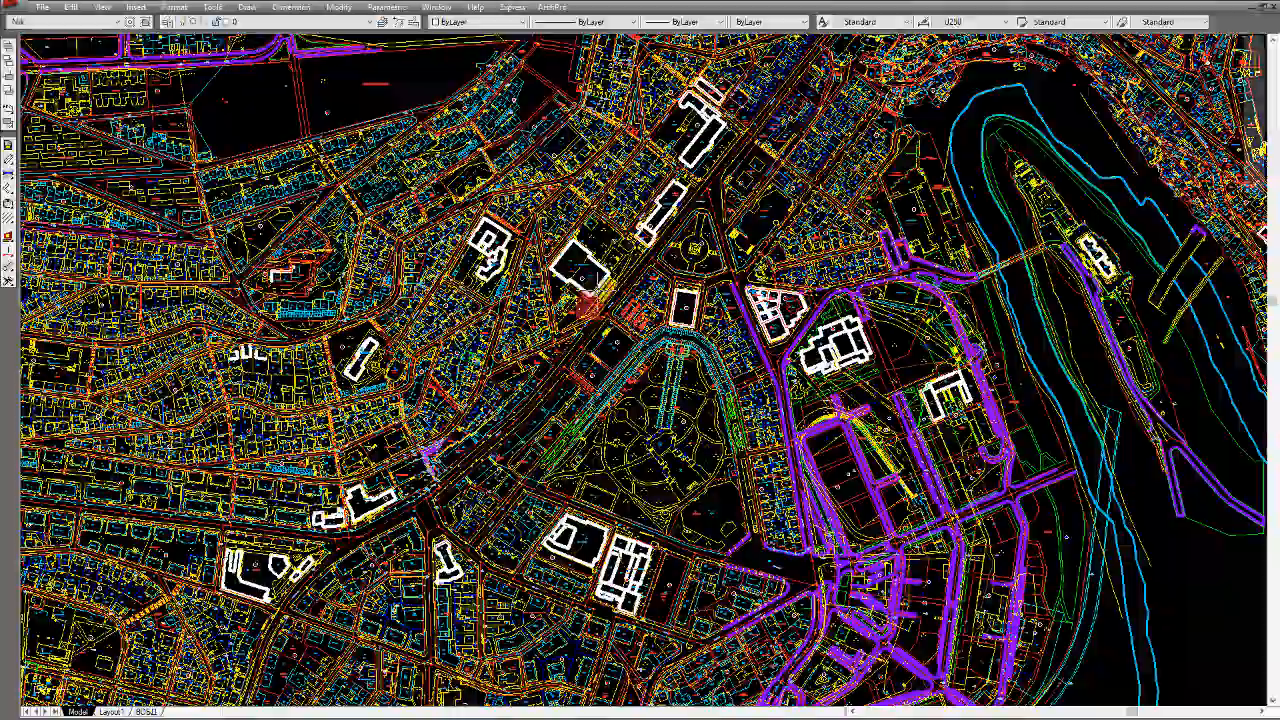
pyautogui.scroll(-5, 316, 498)
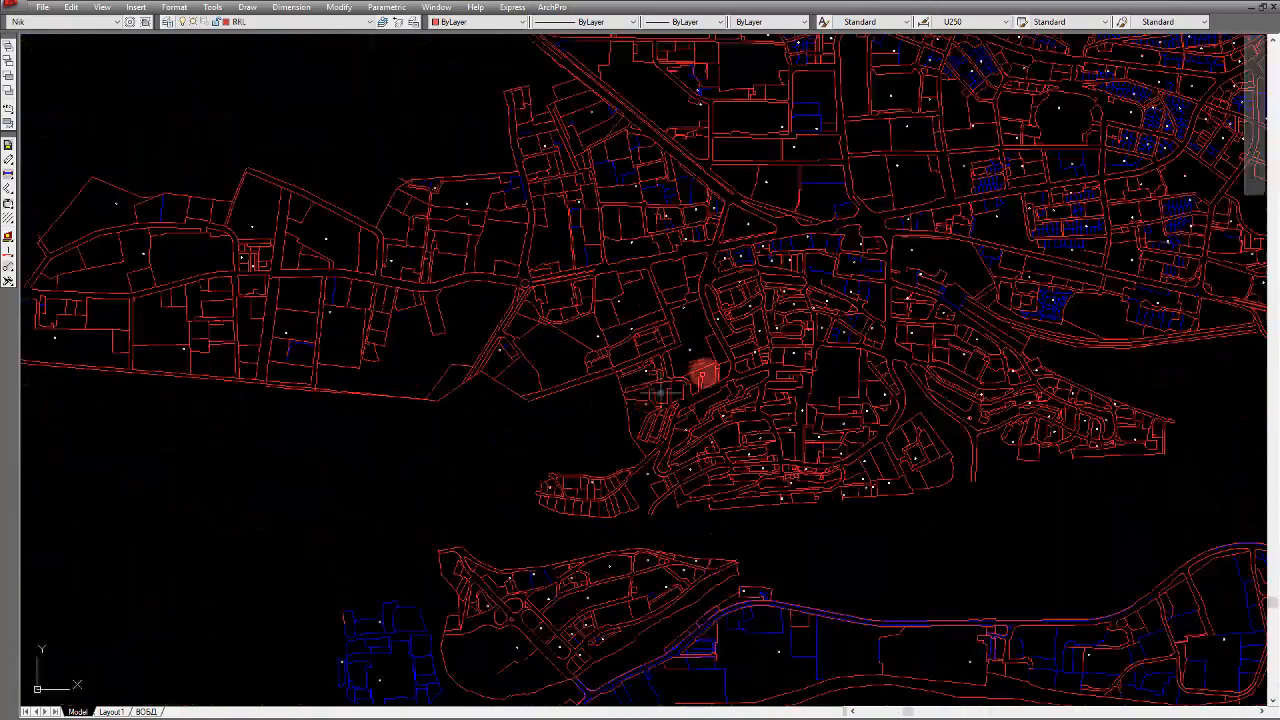
pyautogui.scroll(5, 703, 375)
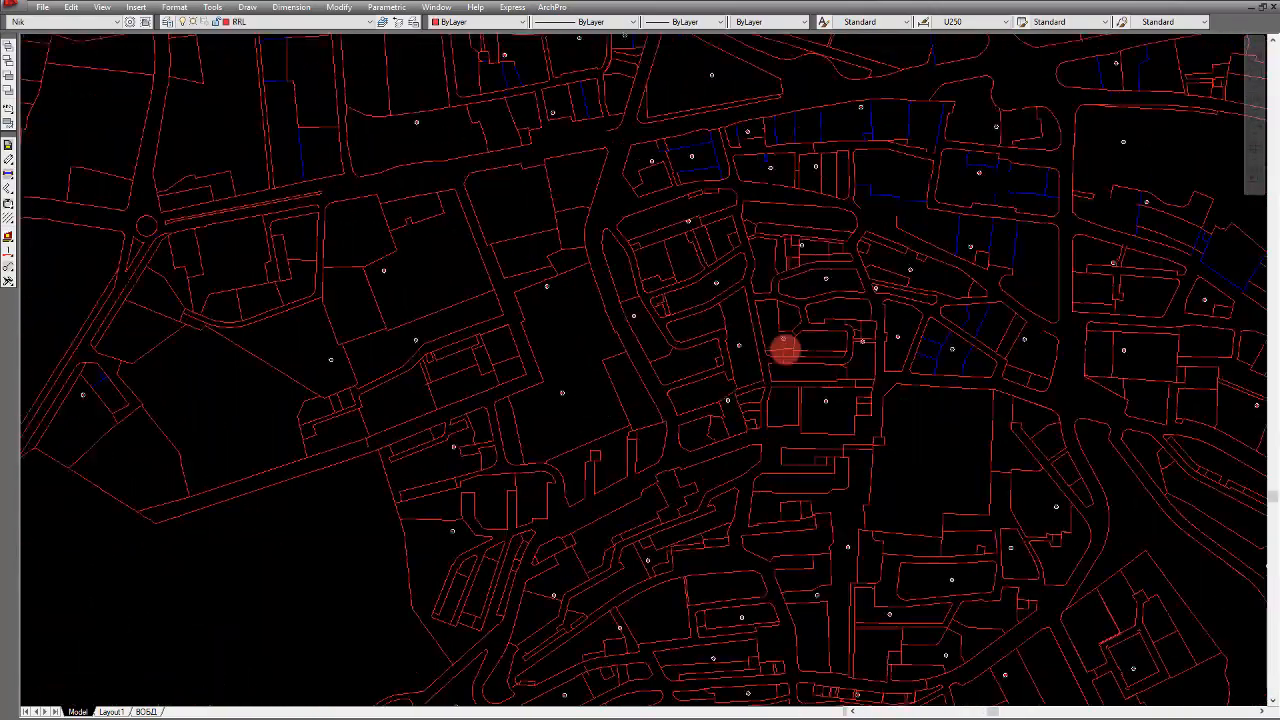
pyautogui.scroll(-3, 785, 348)
pyautogui.scroll(6, 575, 420)
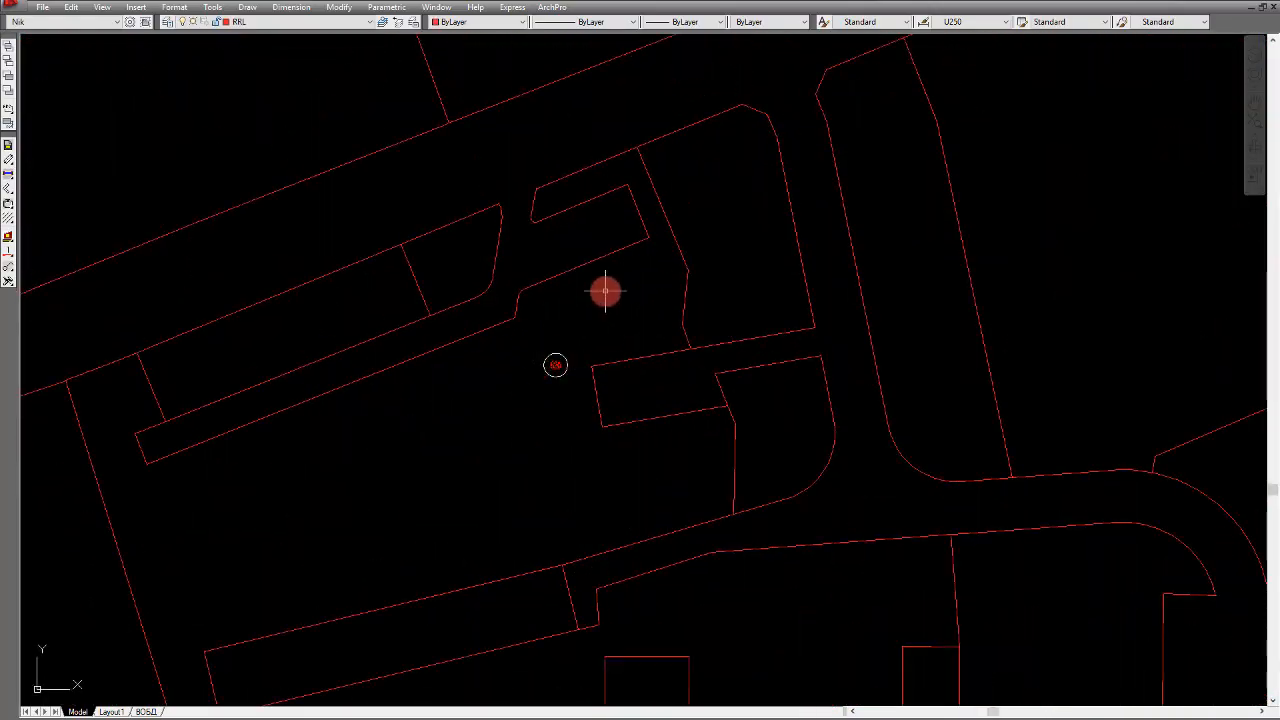
pyautogui.scroll(-8, 605, 291)
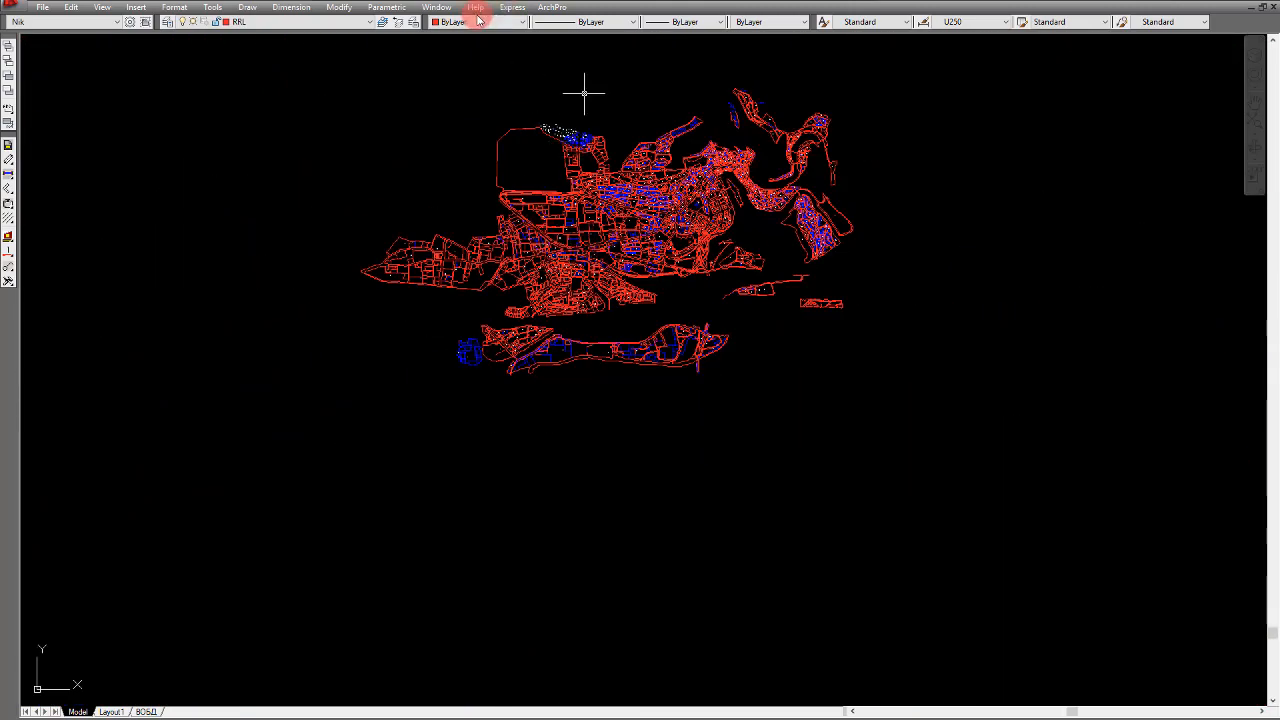
# Step: Switch to the VTV_boundary_new drawing and copy the town boundary polyline to the clipboard
pyautogui.click(436, 7)
pyautogui.click(472, 155)
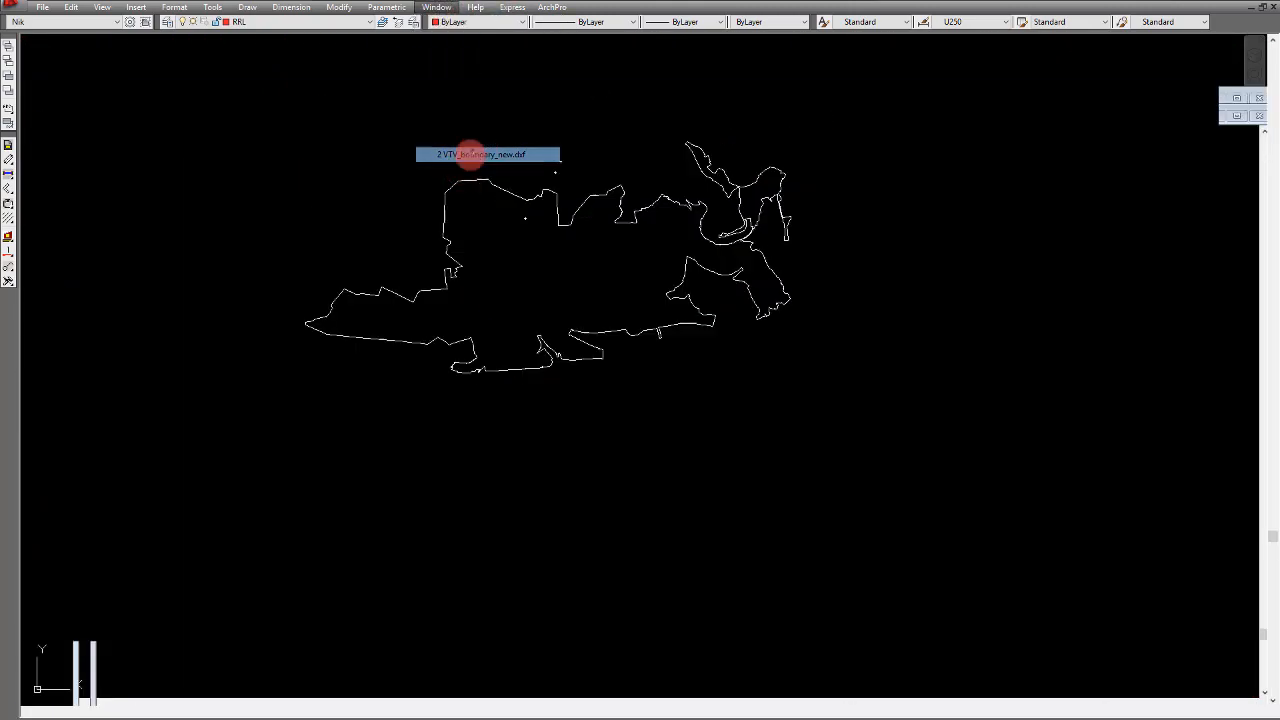
pyautogui.click(507, 190)
pyautogui.hotkey('ctrl', 'c')
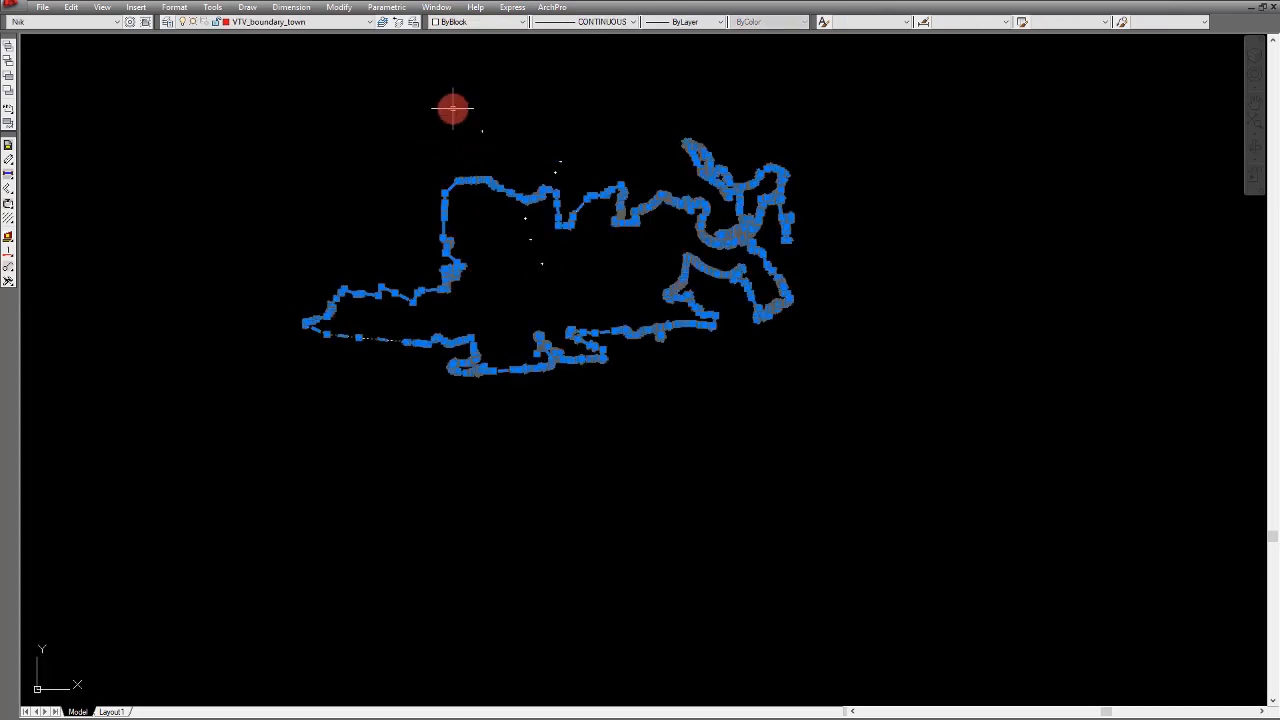
# Step: Try to paste the copied town boundary into VT_all_layers at its original coordinates, and view the drawing's full extents
pyautogui.click(440, 7)
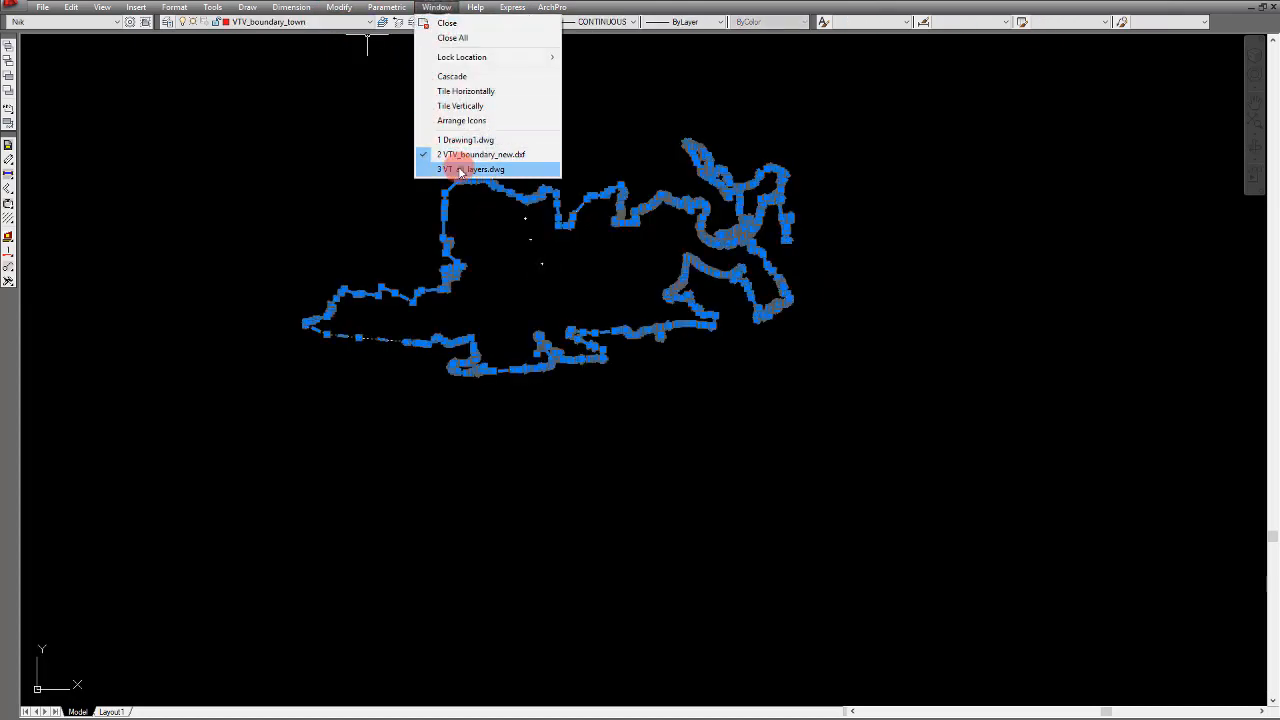
pyautogui.click(451, 163)
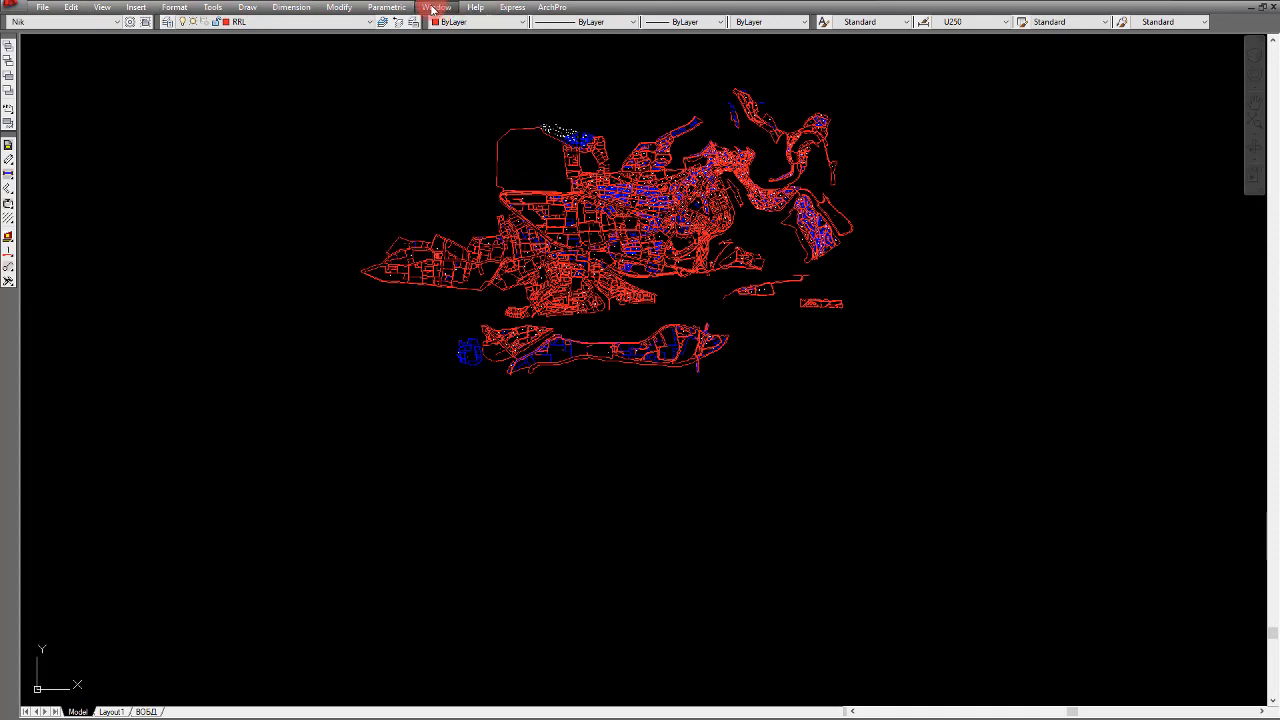
pyautogui.click(70, 6)
pyautogui.click(165, 163)
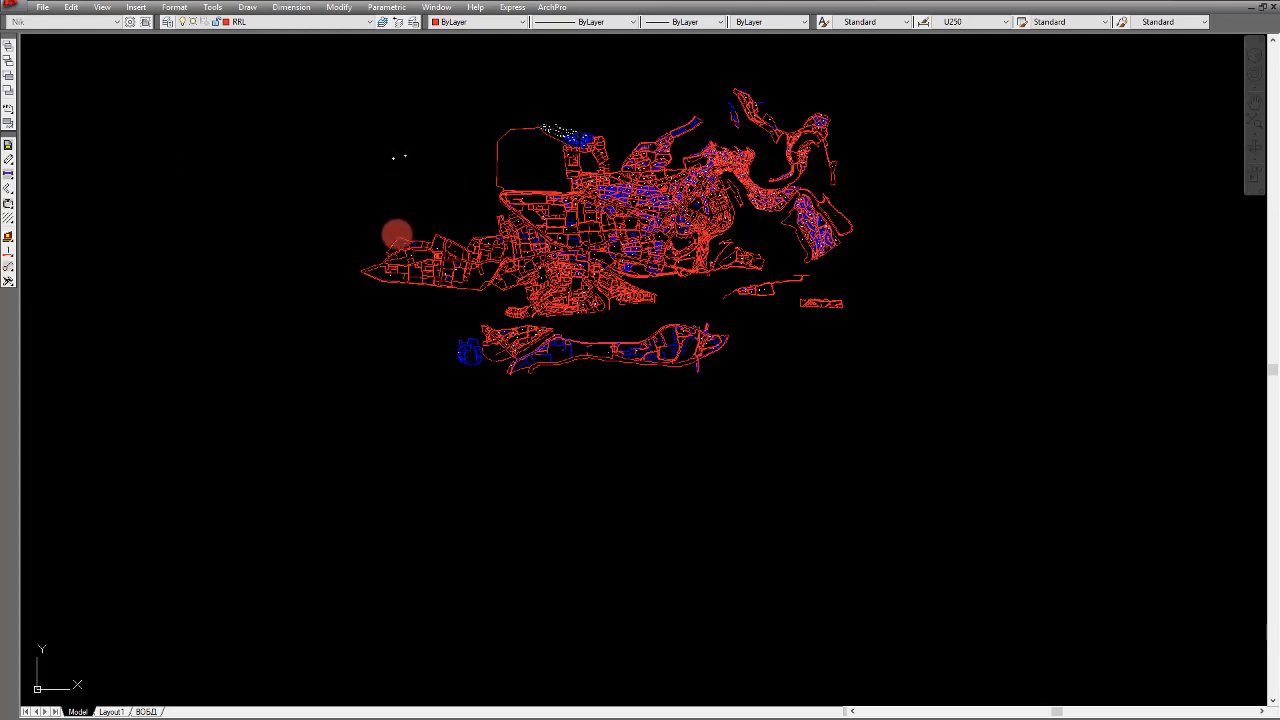
pyautogui.middleClick(401, 233)
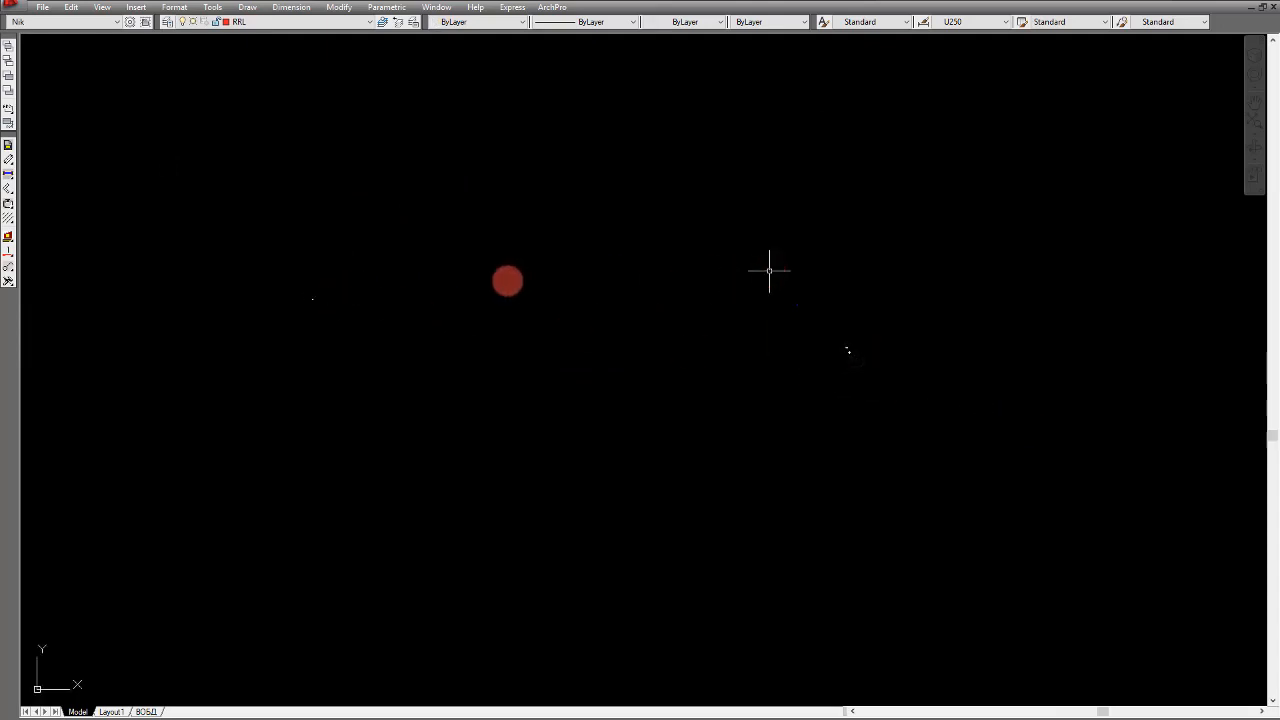
# Step: Select the pasted town boundary, far from the block lines, and delete it from the VT_all_layers drawing
pyautogui.click(597, 311)
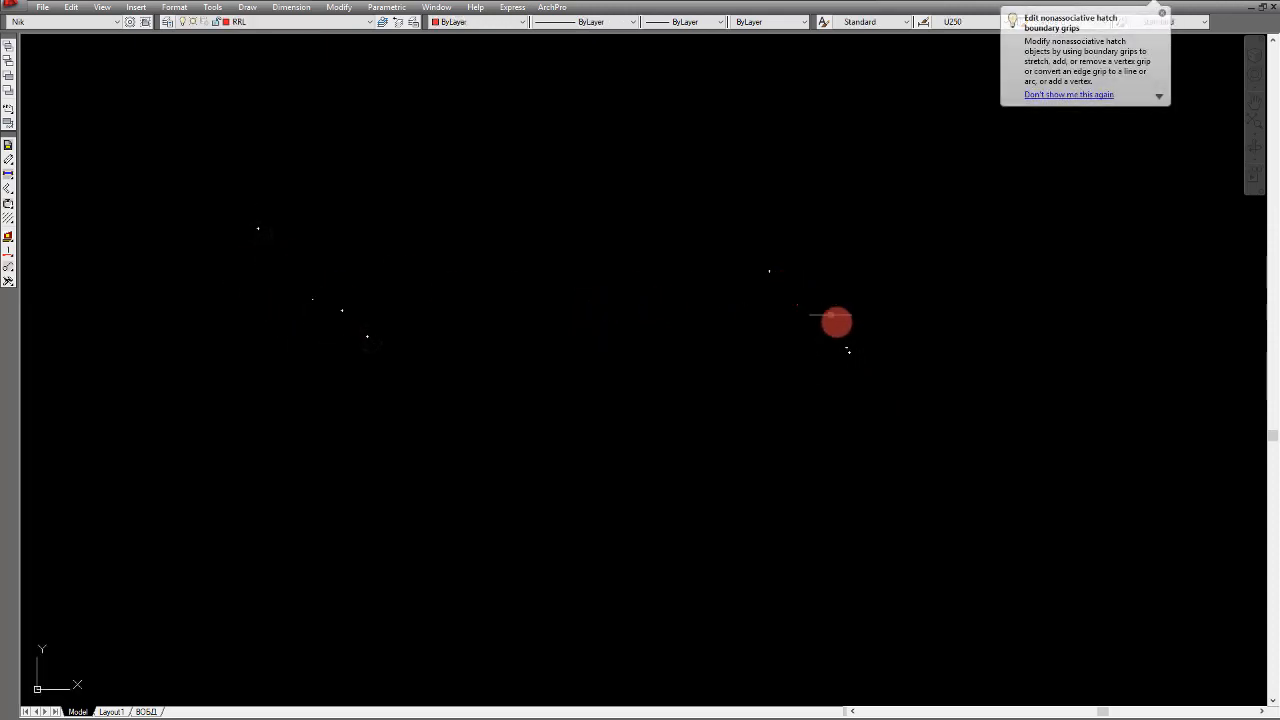
pyautogui.click(385, 327)
pyautogui.click(293, 242)
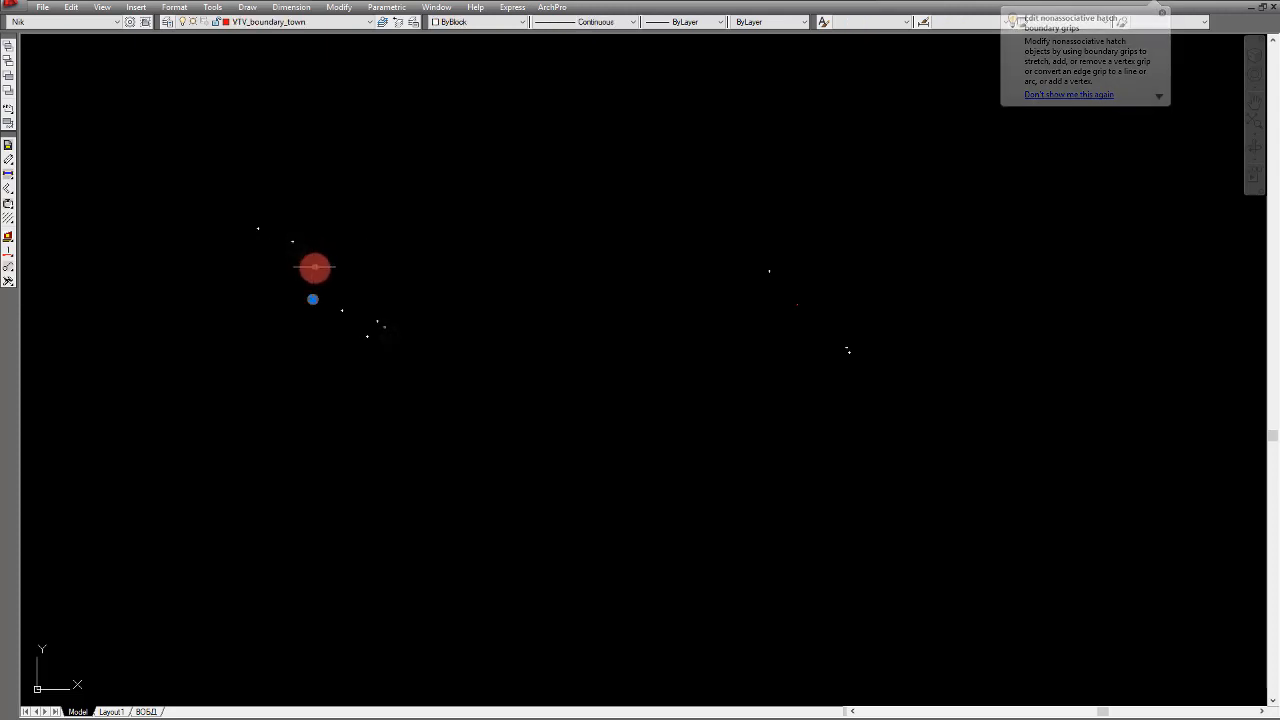
pyautogui.press('Delete')
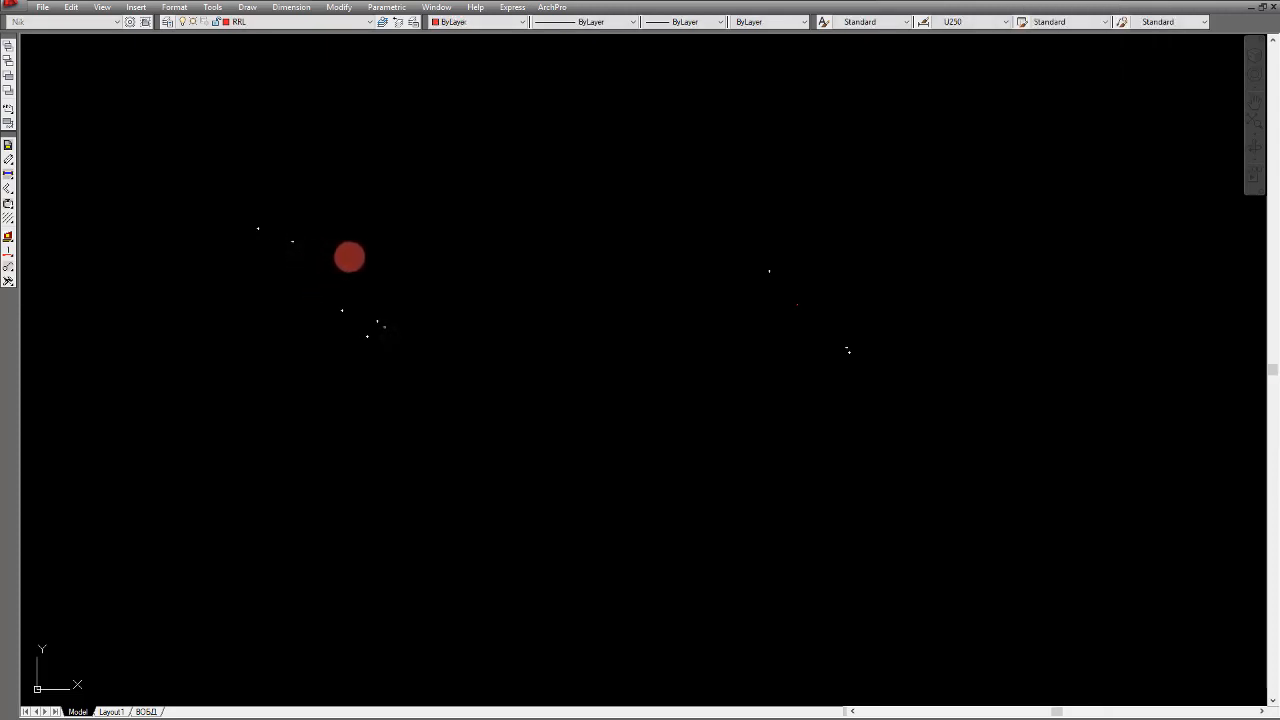
# Step: Examine the street, block and parcel lines across VT_all_layers, from the whole town down to its southern blocks
pyautogui.scroll(-3, 510, 212)
pyautogui.scroll(2, 545, 260)
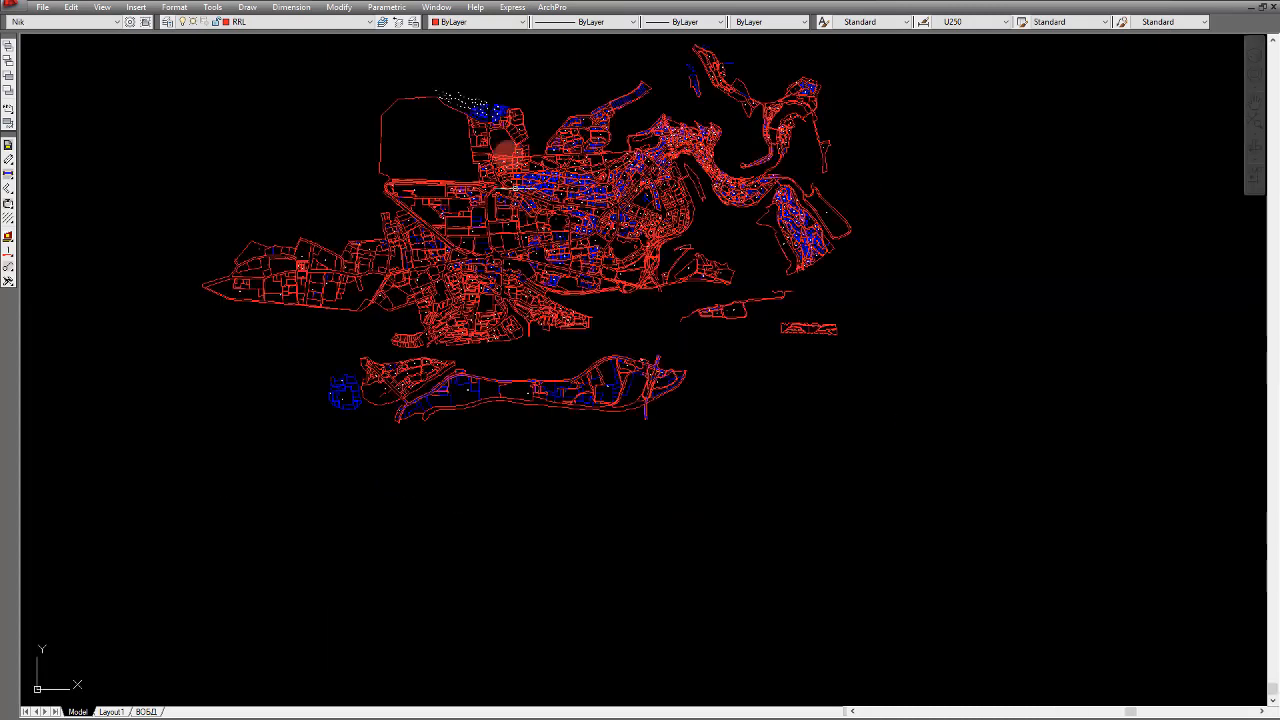
pyautogui.scroll(10, 507, 152)
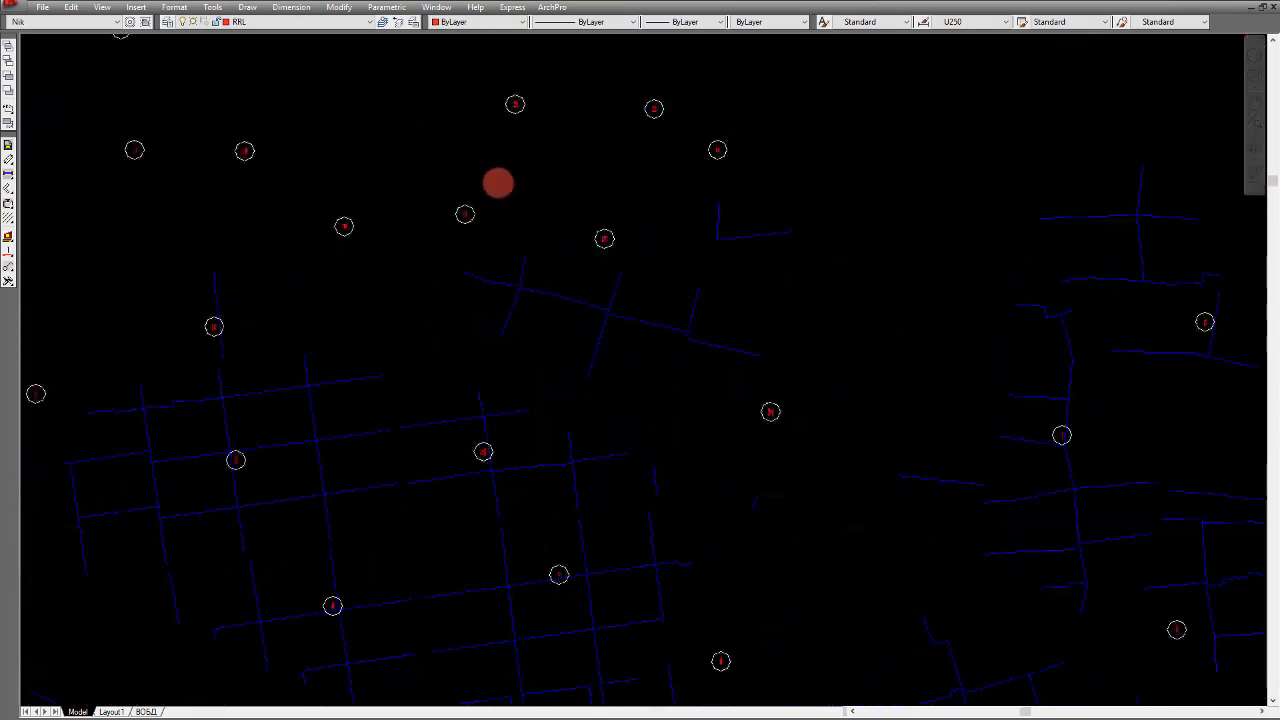
pyautogui.scroll(-8, 500, 180)
pyautogui.scroll(2, 478, 263)
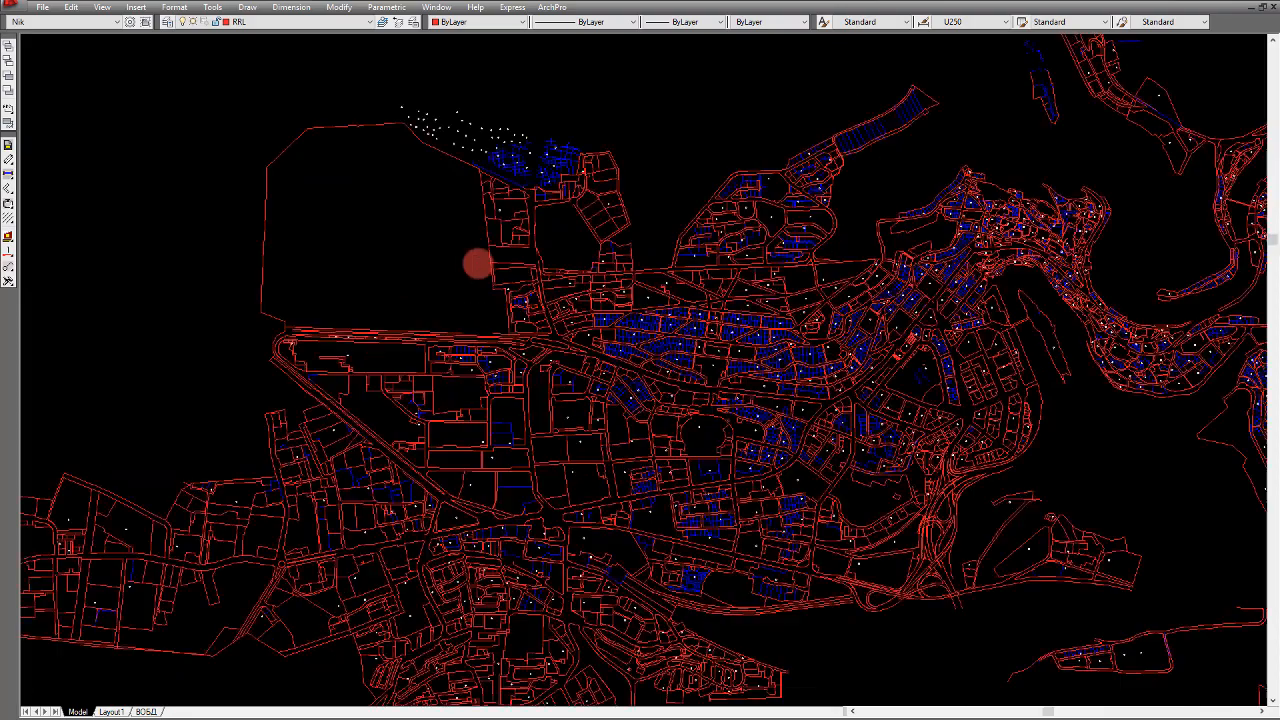
pyautogui.scroll(3, 478, 263)
pyautogui.scroll(-6, 508, 246)
pyautogui.scroll(8, 466, 380)
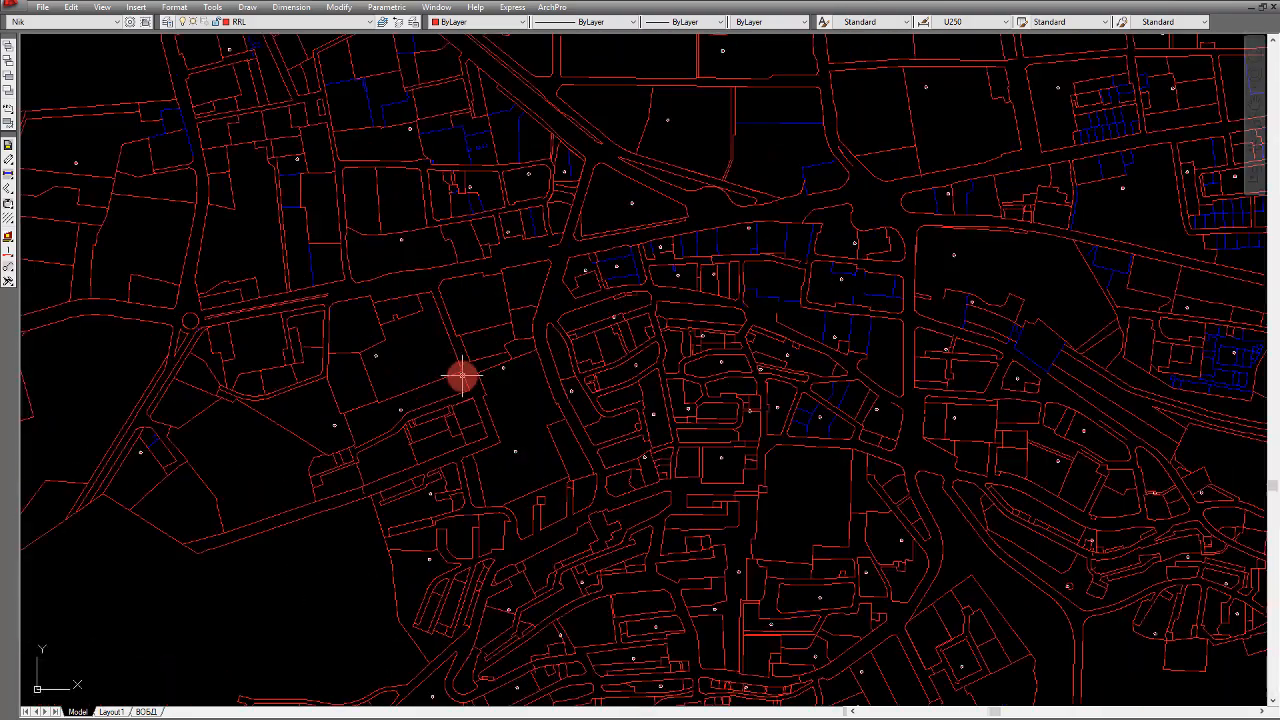
pyautogui.scroll(5, 462, 377)
pyautogui.scroll(-6, 437, 334)
pyautogui.scroll(5, 455, 265)
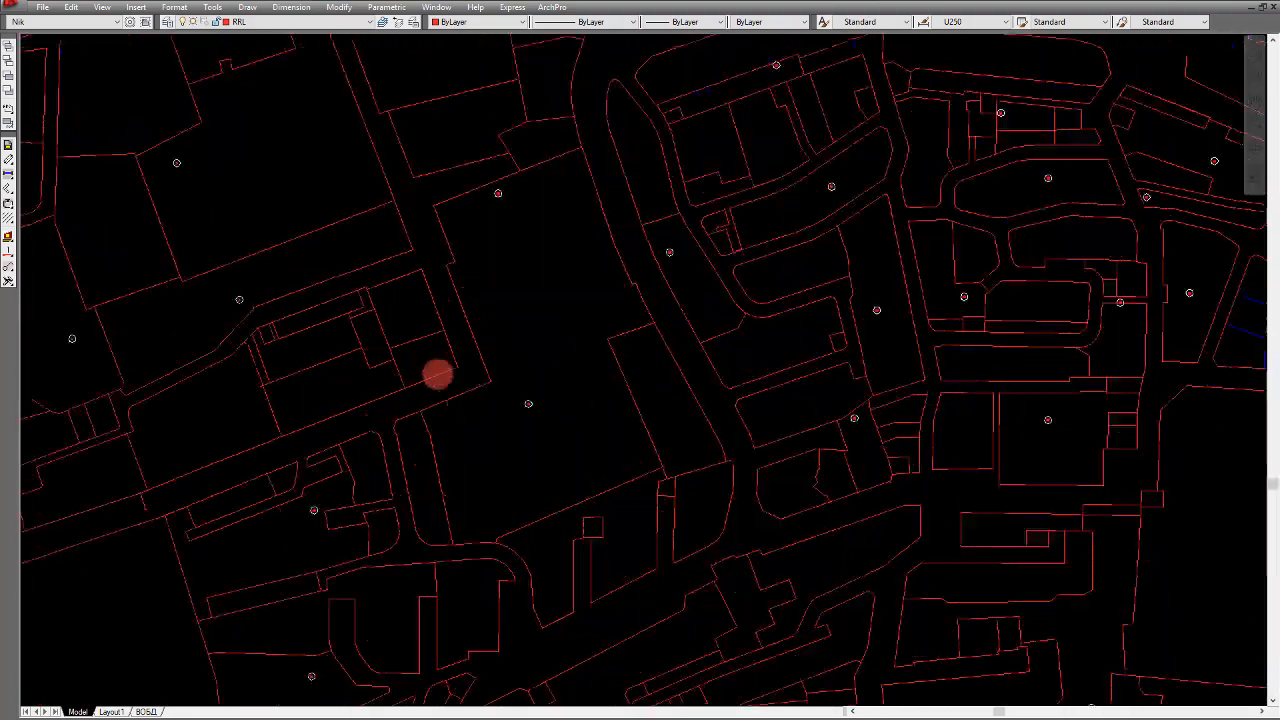
pyautogui.scroll(-5, 489, 334)
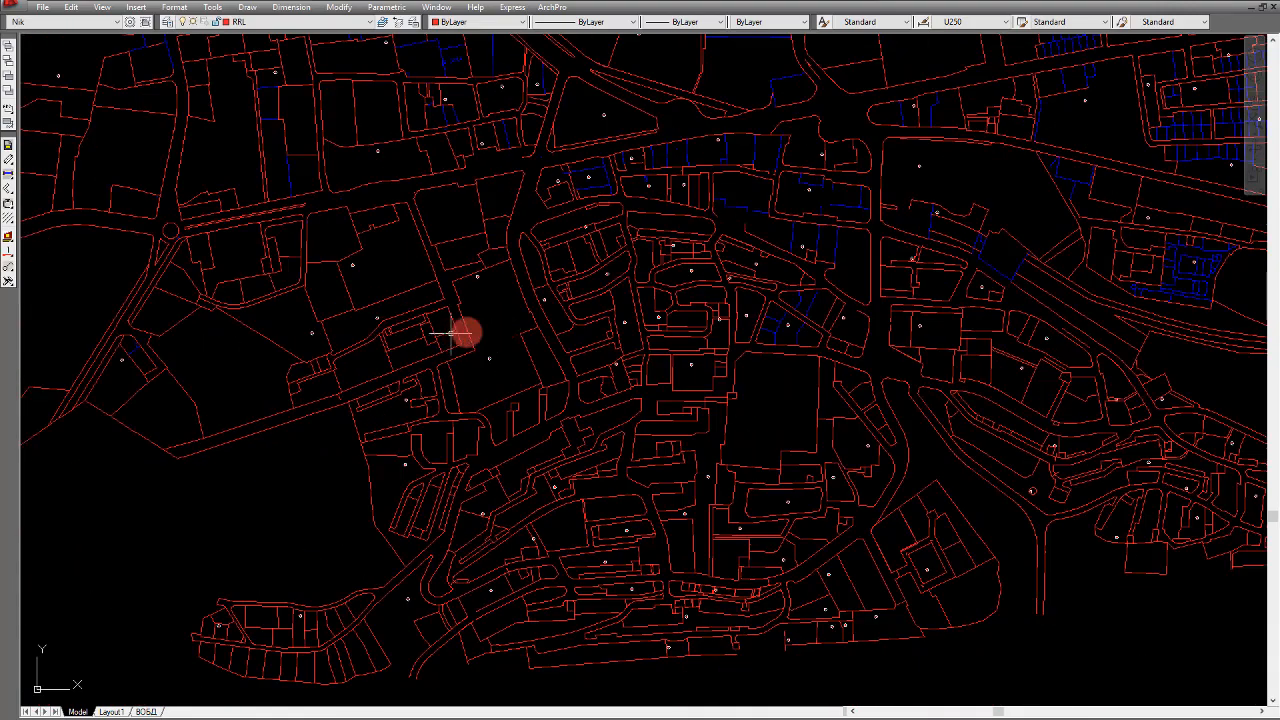
pyautogui.scroll(5, 470, 325)
pyautogui.scroll(-4, 610, 228)
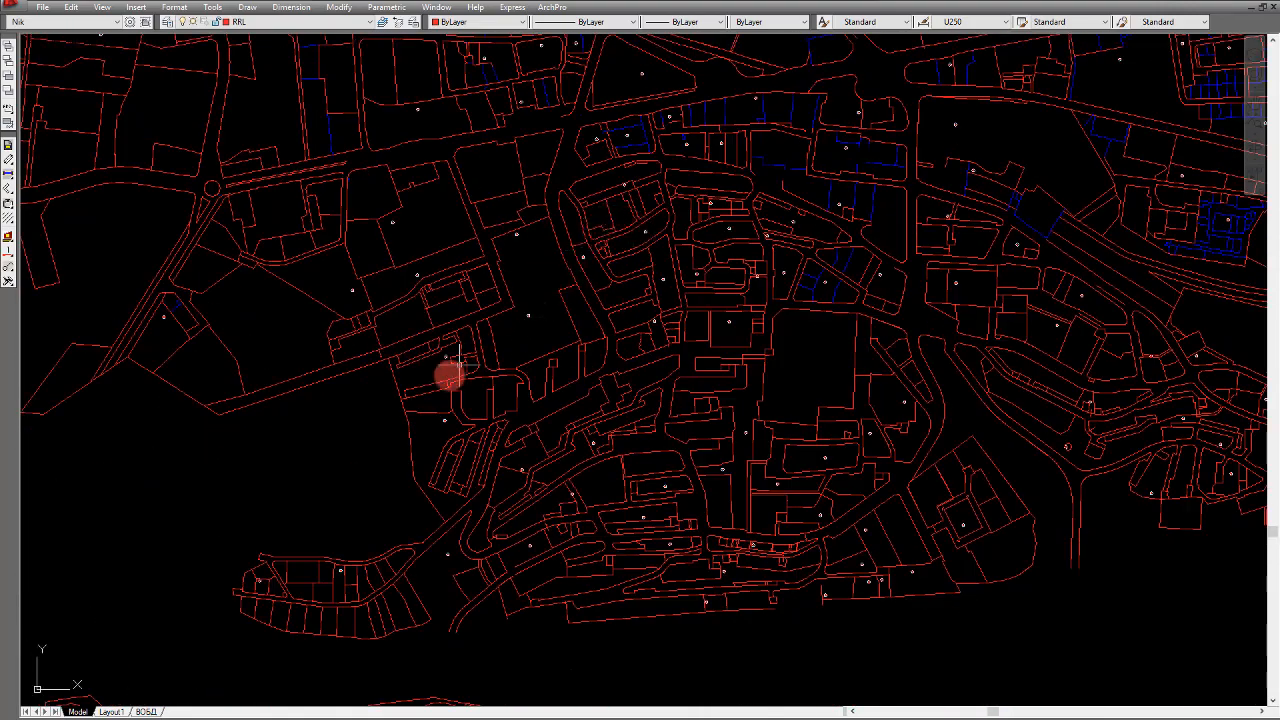
pyautogui.scroll(5, 365, 560)
pyautogui.scroll(-5, 409, 463)
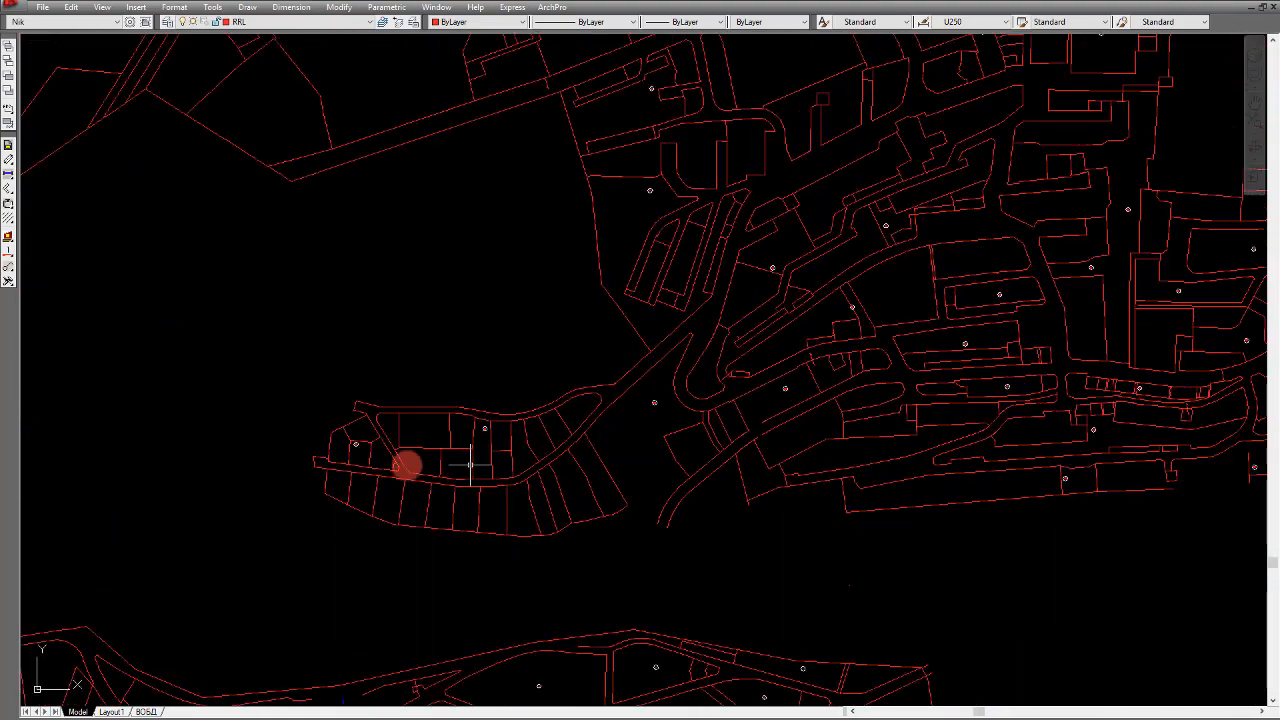
# Step: Select the outline segments all around block 538 and join them into a single polyline
pyautogui.scroll(5, 409, 440)
pyautogui.click(393, 356)
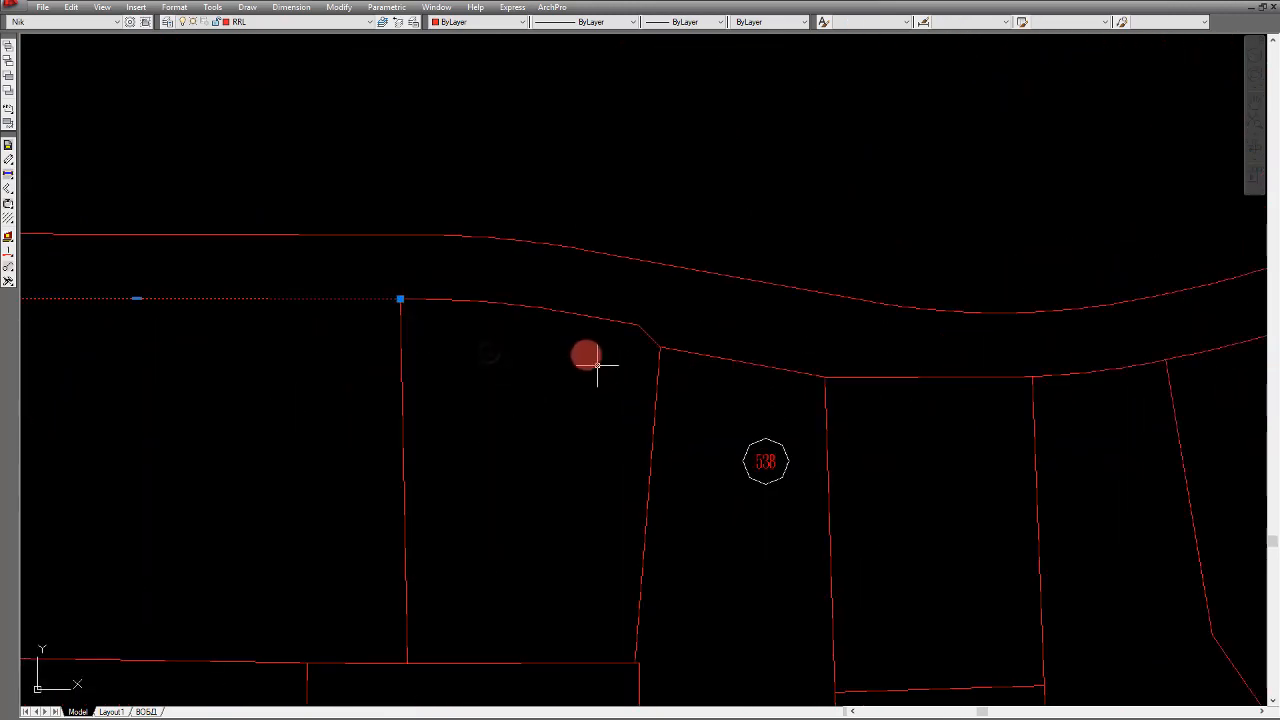
pyautogui.scroll(3, 549, 371)
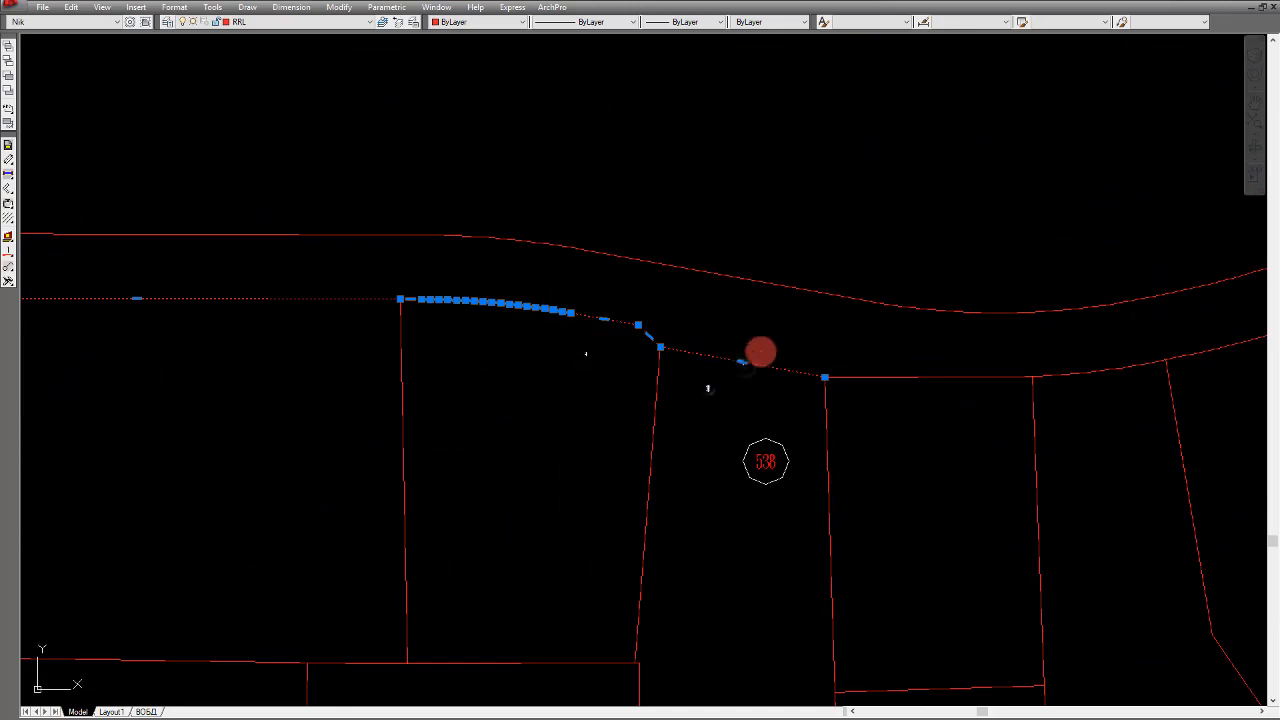
pyautogui.scroll(-4, 760, 355)
pyautogui.scroll(3, 735, 370)
pyautogui.click(612, 356)
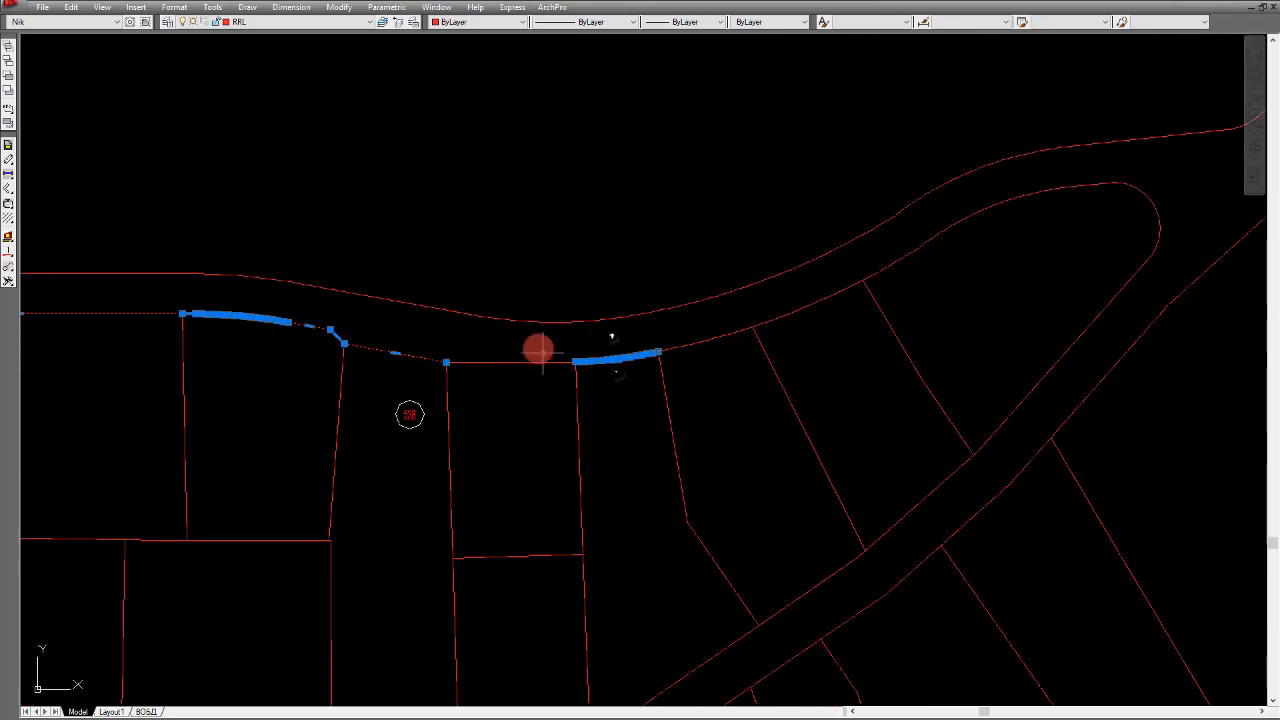
pyautogui.click(722, 345)
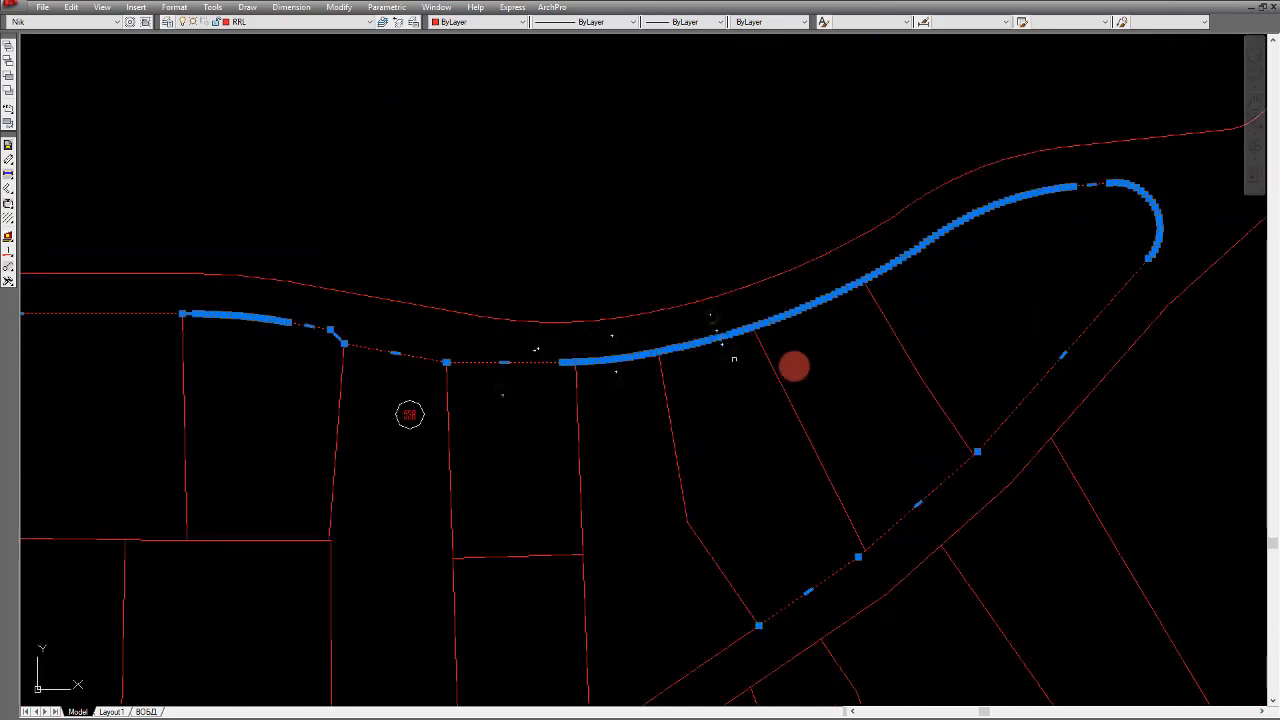
pyautogui.scroll(5, 526, 340)
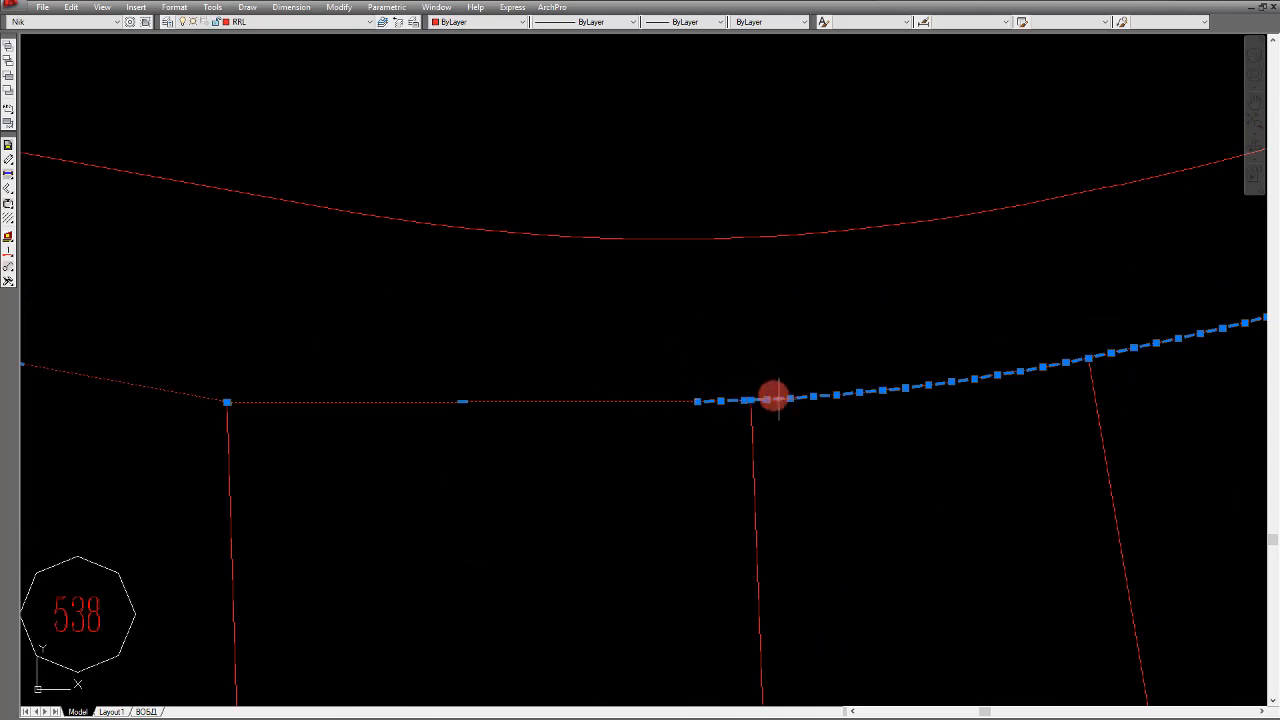
pyautogui.scroll(-5, 731, 386)
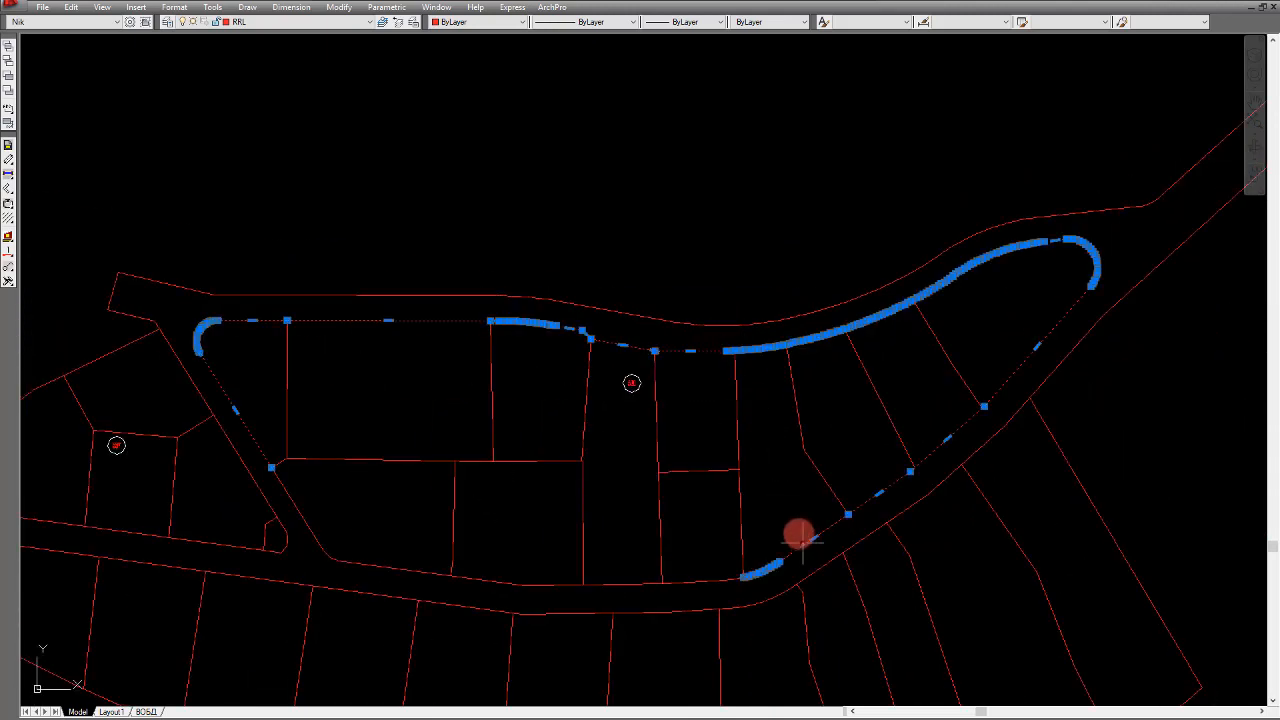
pyautogui.click(705, 560)
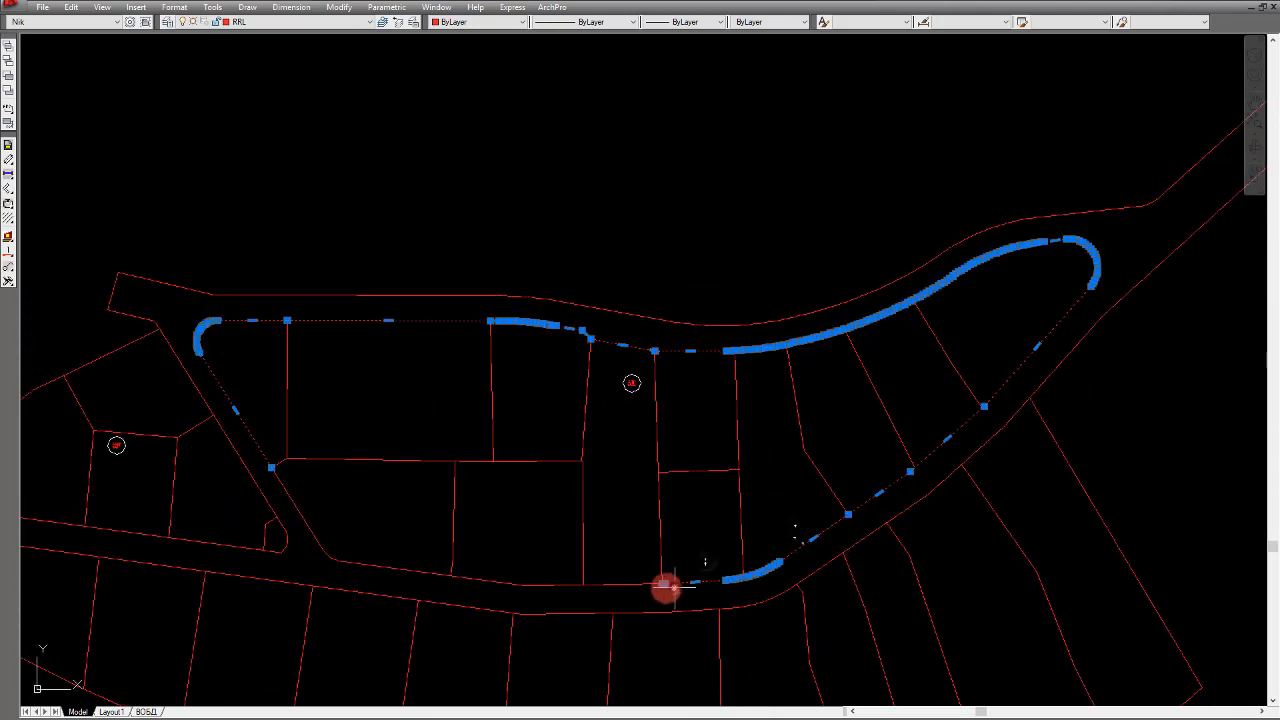
pyautogui.click(644, 586)
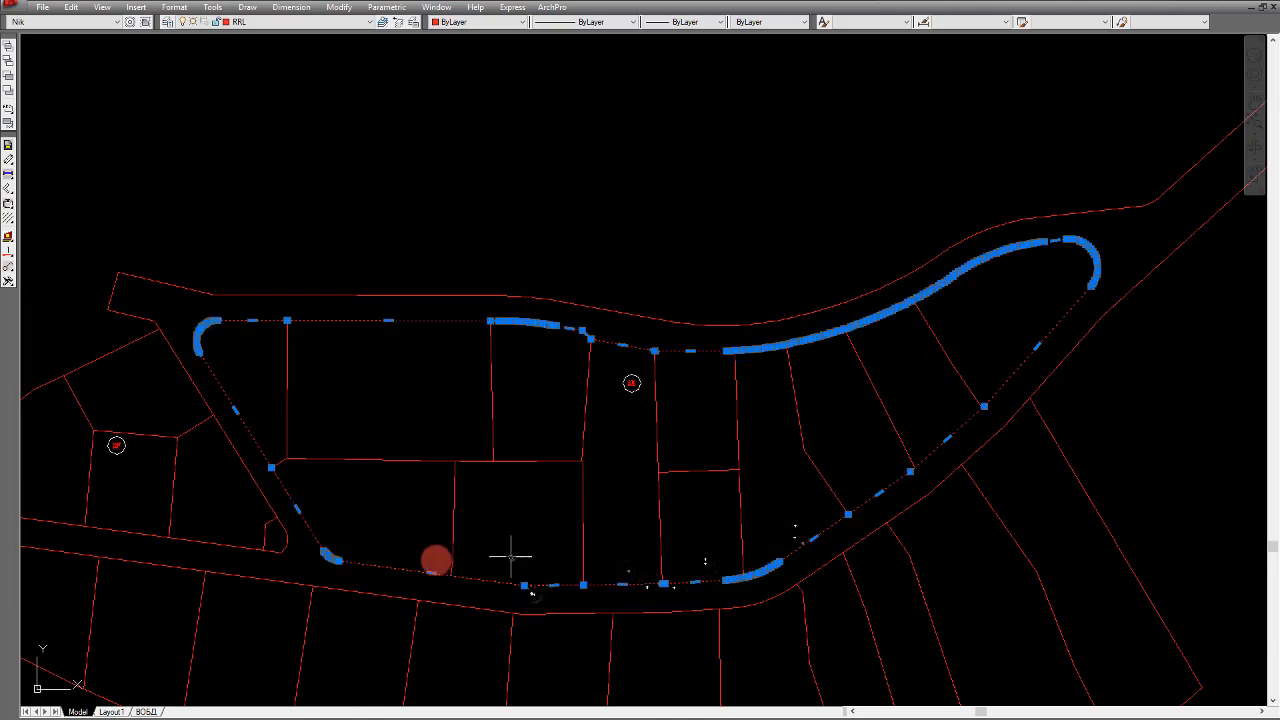
pyautogui.click(400, 566)
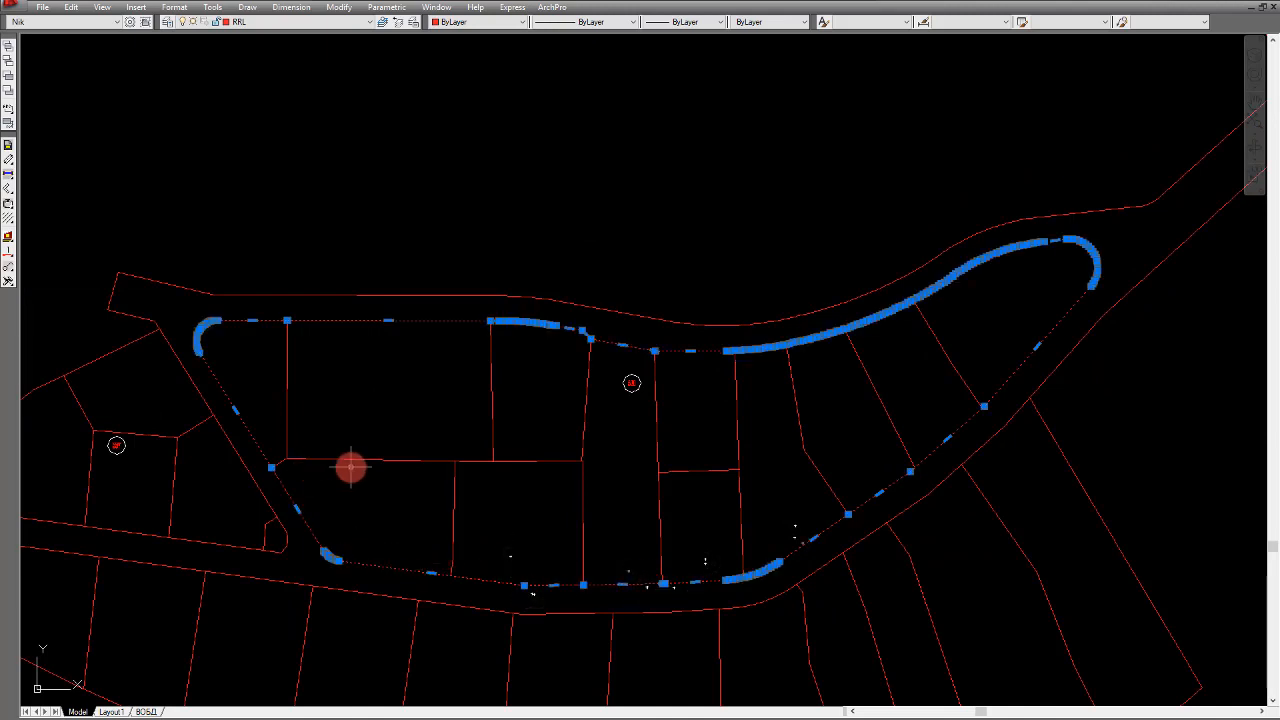
pyautogui.press('Escape')
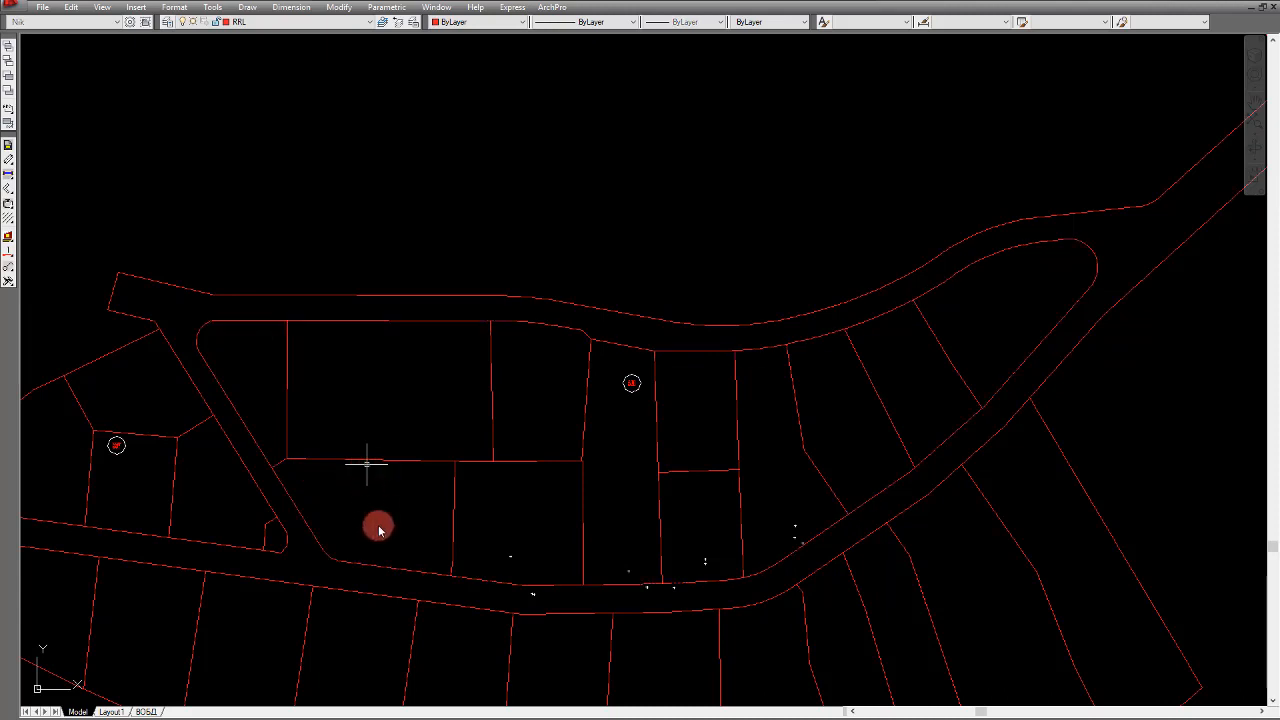
# Step: Copy the joined outline of block 538 and paste it into the empty Drawing1 at its original coordinates
pyautogui.click(375, 565)
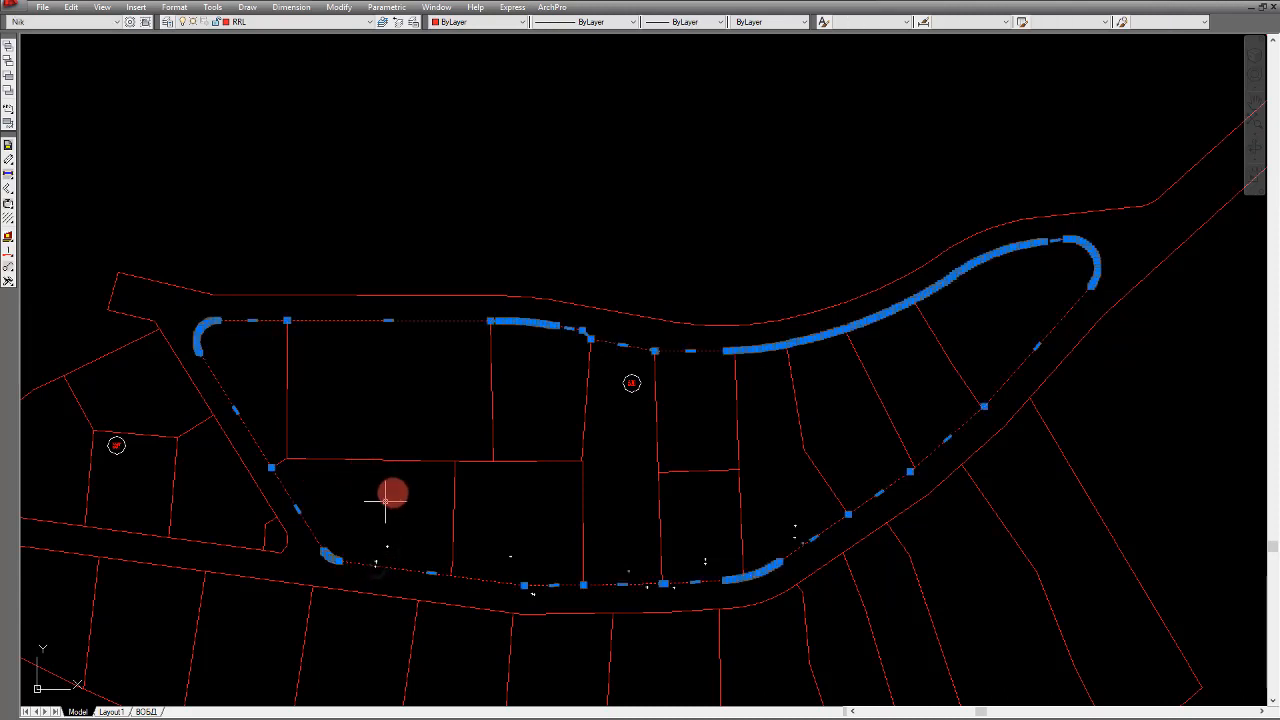
pyautogui.click(43, 8)
pyautogui.click(68, 8)
pyautogui.moveTo(479, 13)
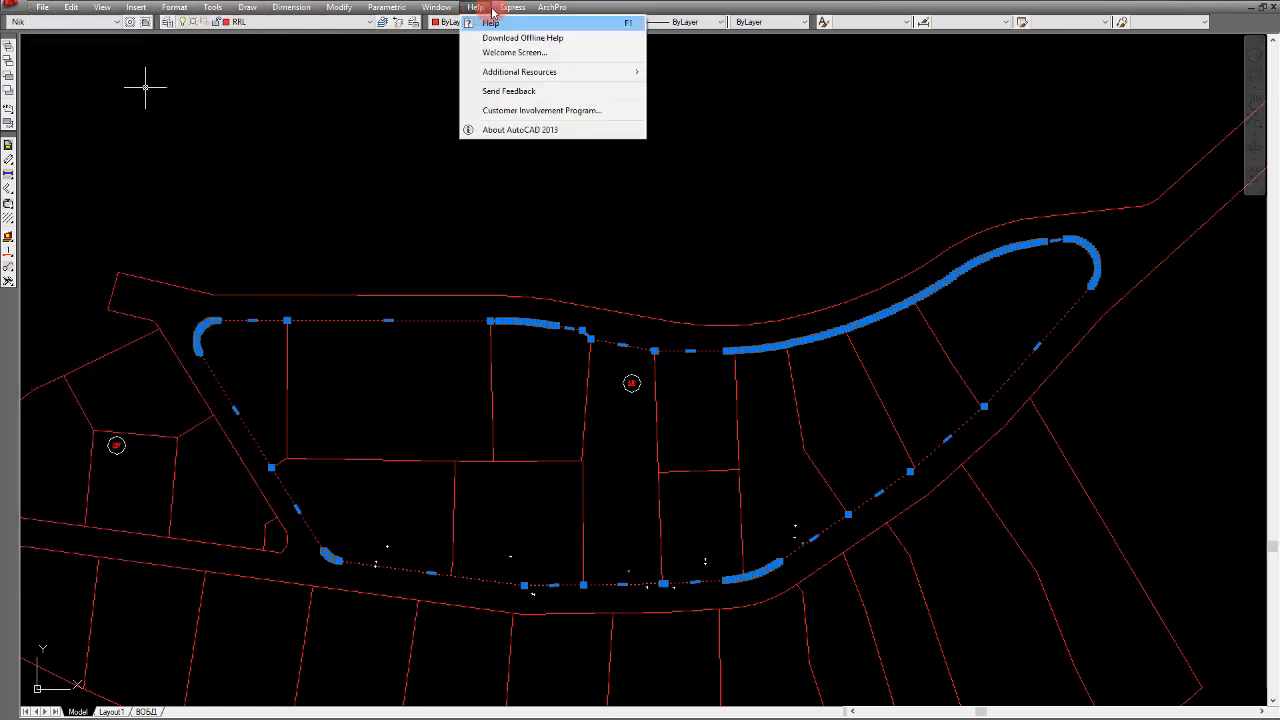
pyautogui.click(449, 134)
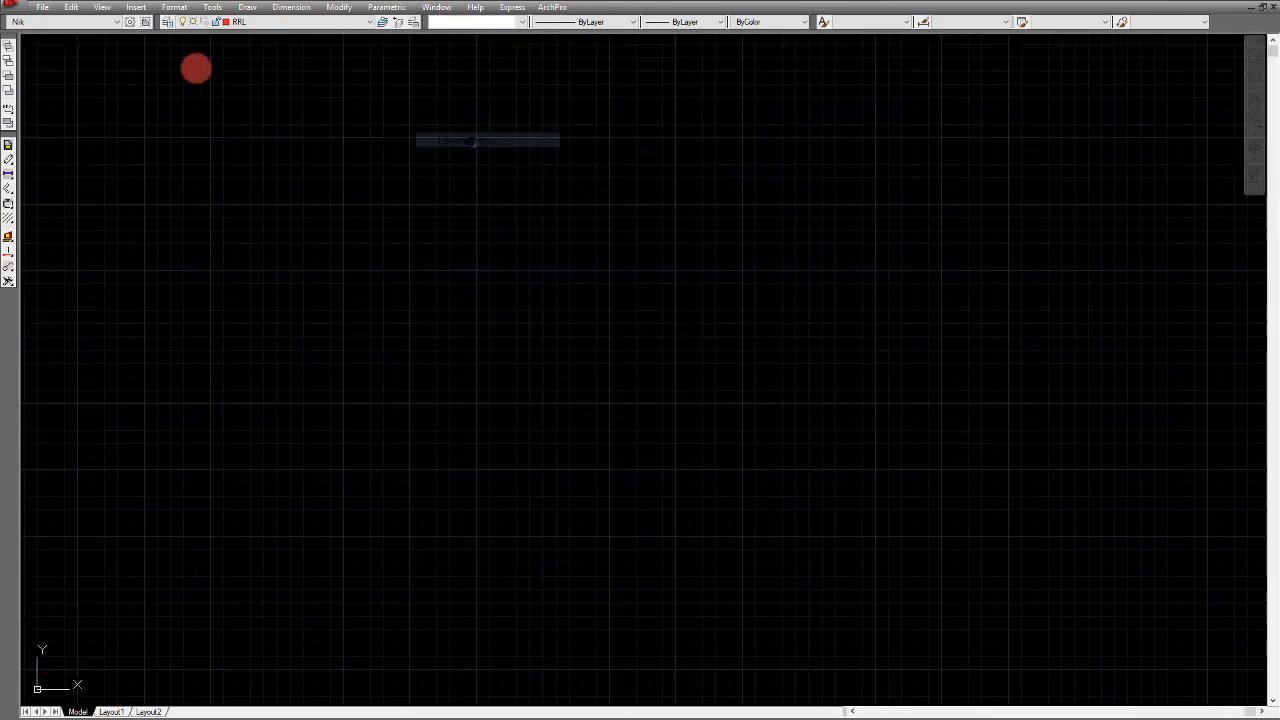
pyautogui.click(67, 9)
pyautogui.click(164, 160)
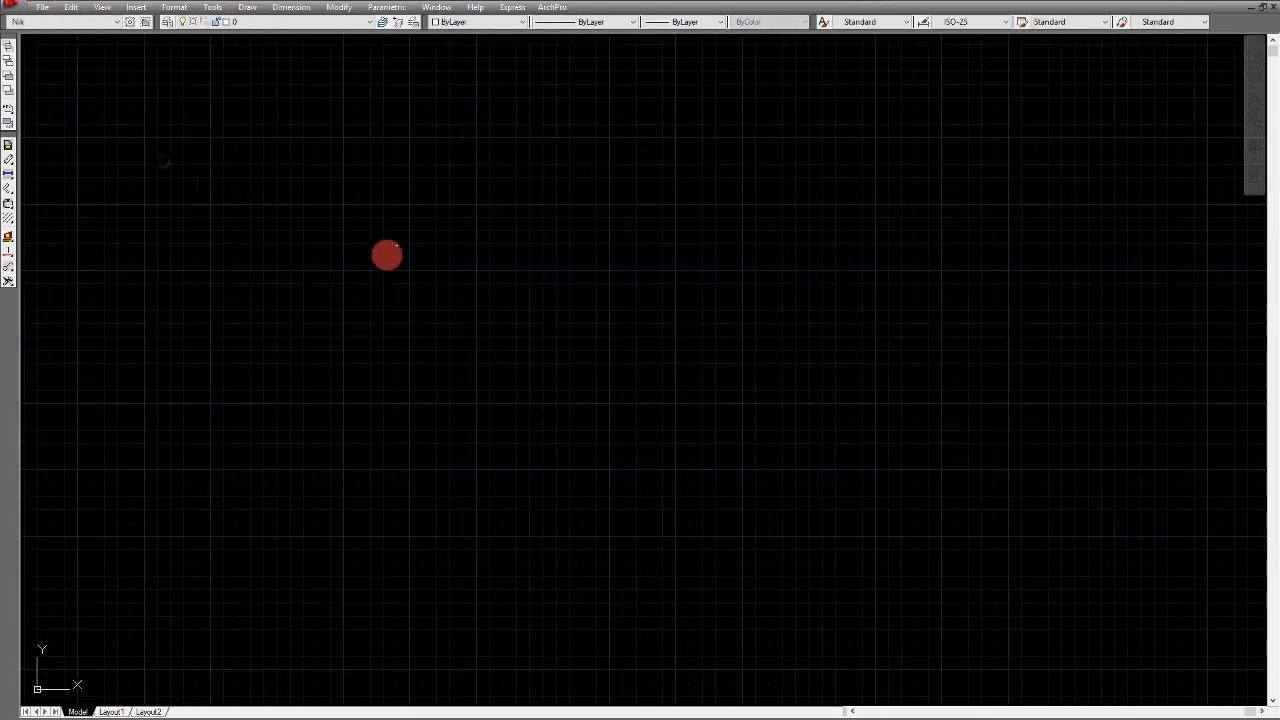
pyautogui.middleClick(326, 317)
pyautogui.middleClick(326, 317)
pyautogui.scroll(-4, 431, 297)
pyautogui.click(452, 274)
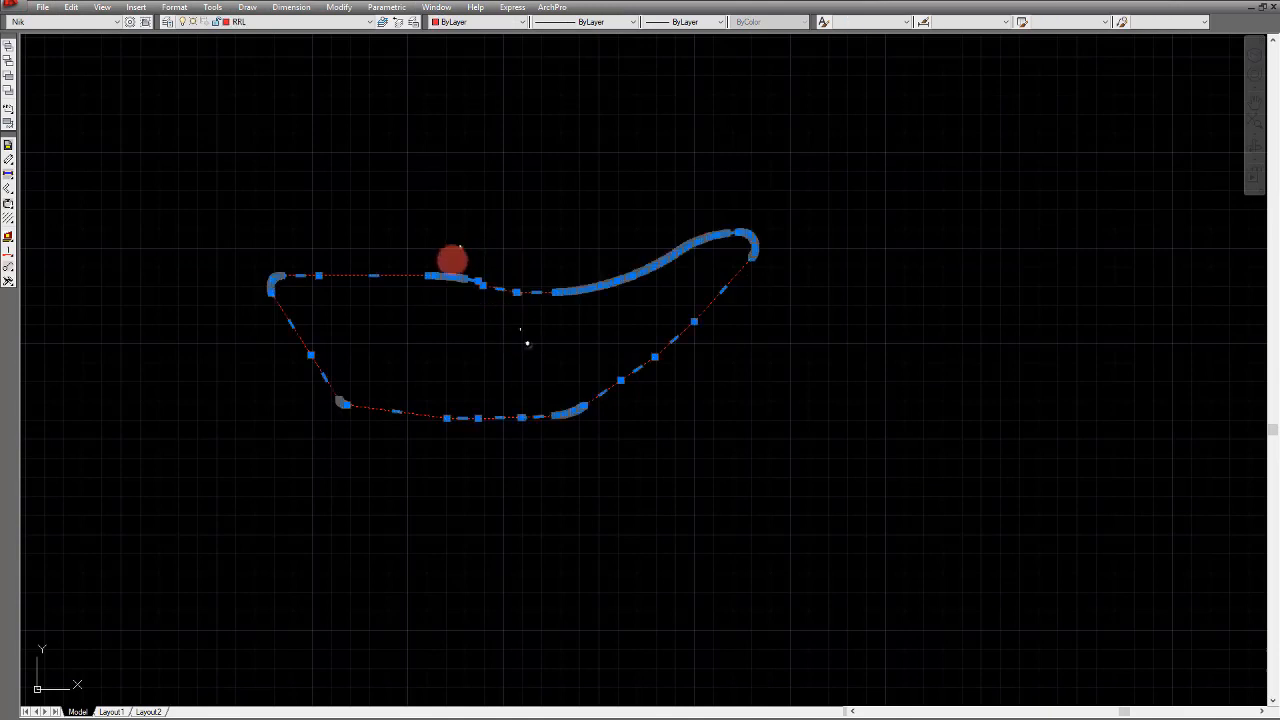
pyautogui.click(43, 7)
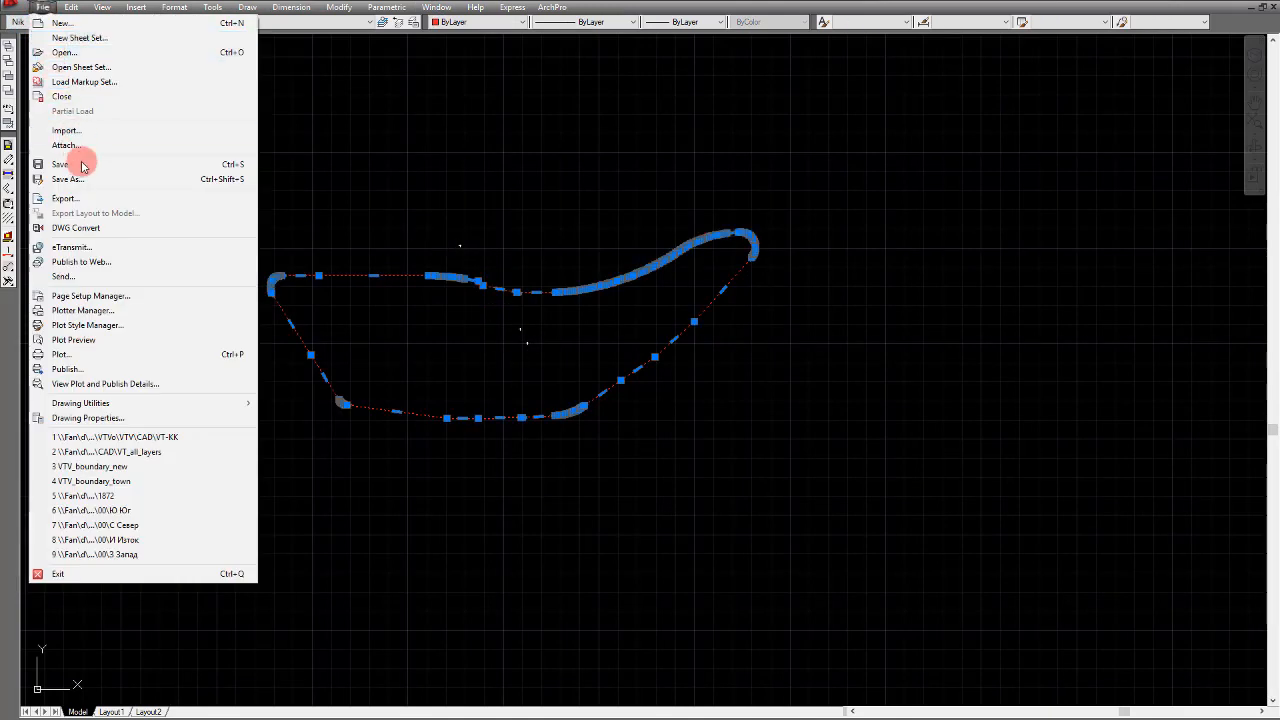
pyautogui.press('Escape')
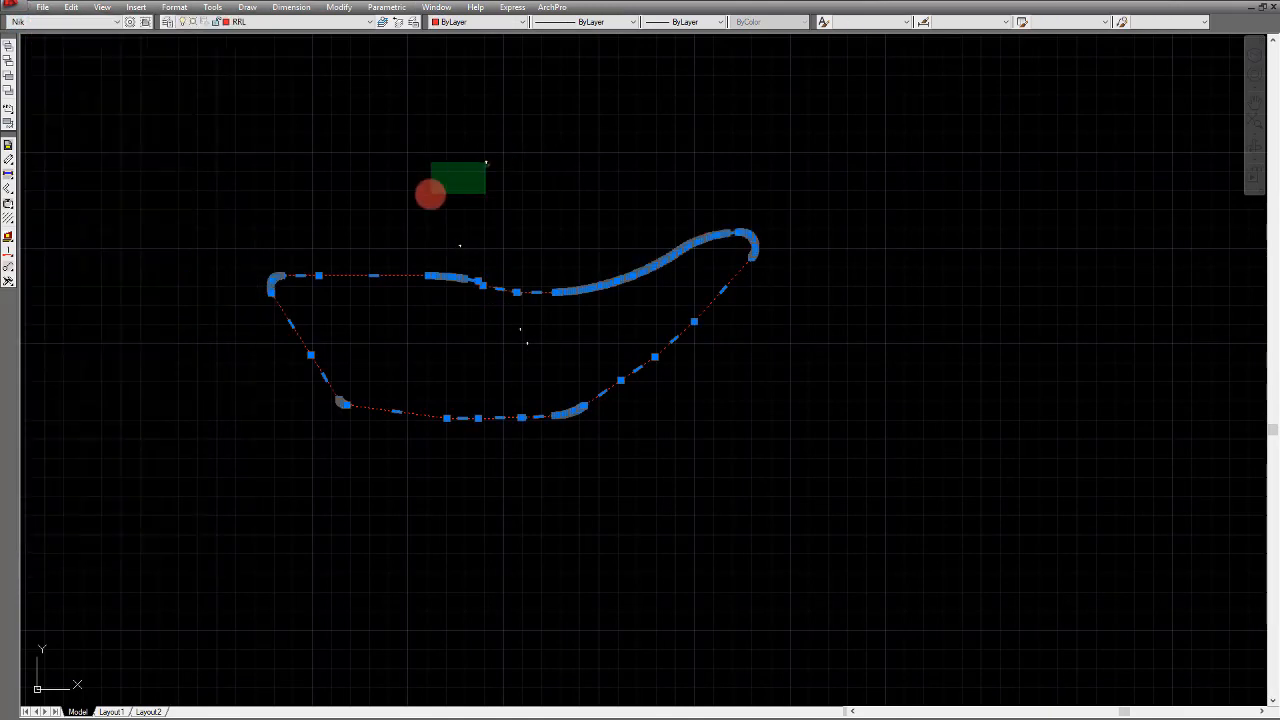
pyautogui.click(430, 193)
pyautogui.press('Escape')
# Step: Hatch the inside of the block outline with the predefined ANGLE pattern at angle 0 and scale 1, and select the hatch
pyautogui.write('h')
pyautogui.press('Return')
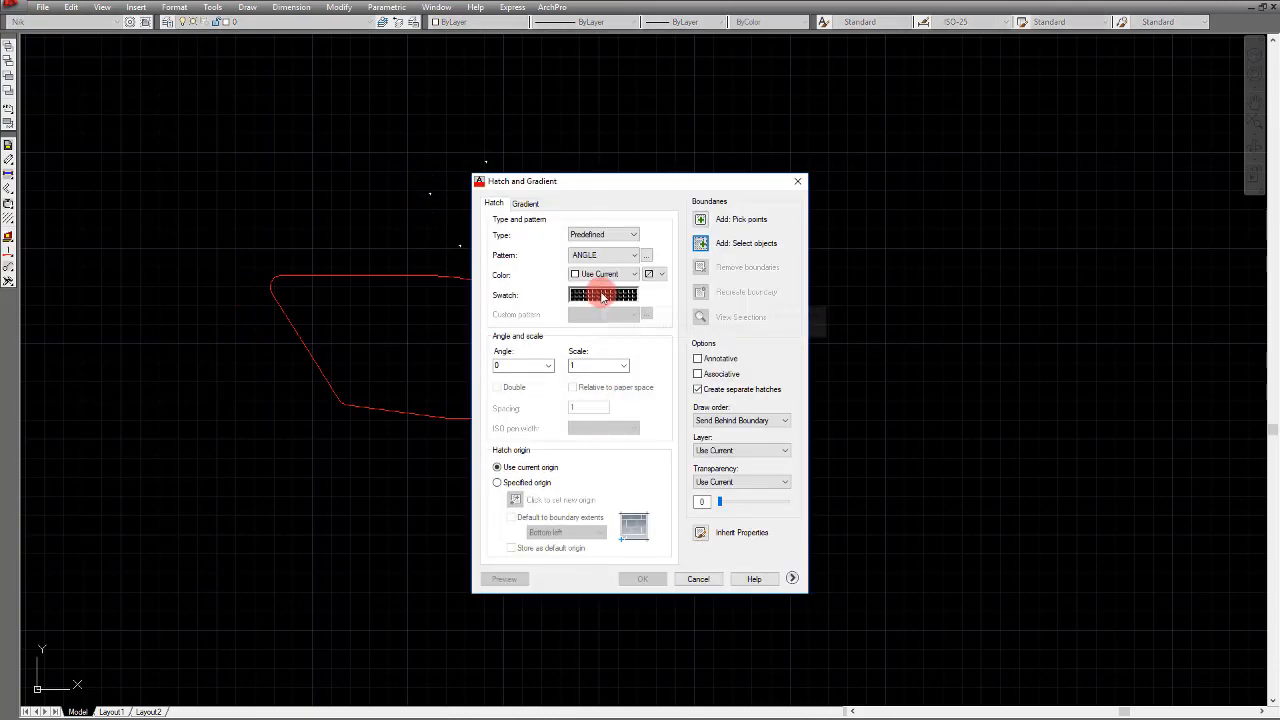
pyautogui.click(700, 219)
pyautogui.click(484, 326)
pyautogui.press('Return')
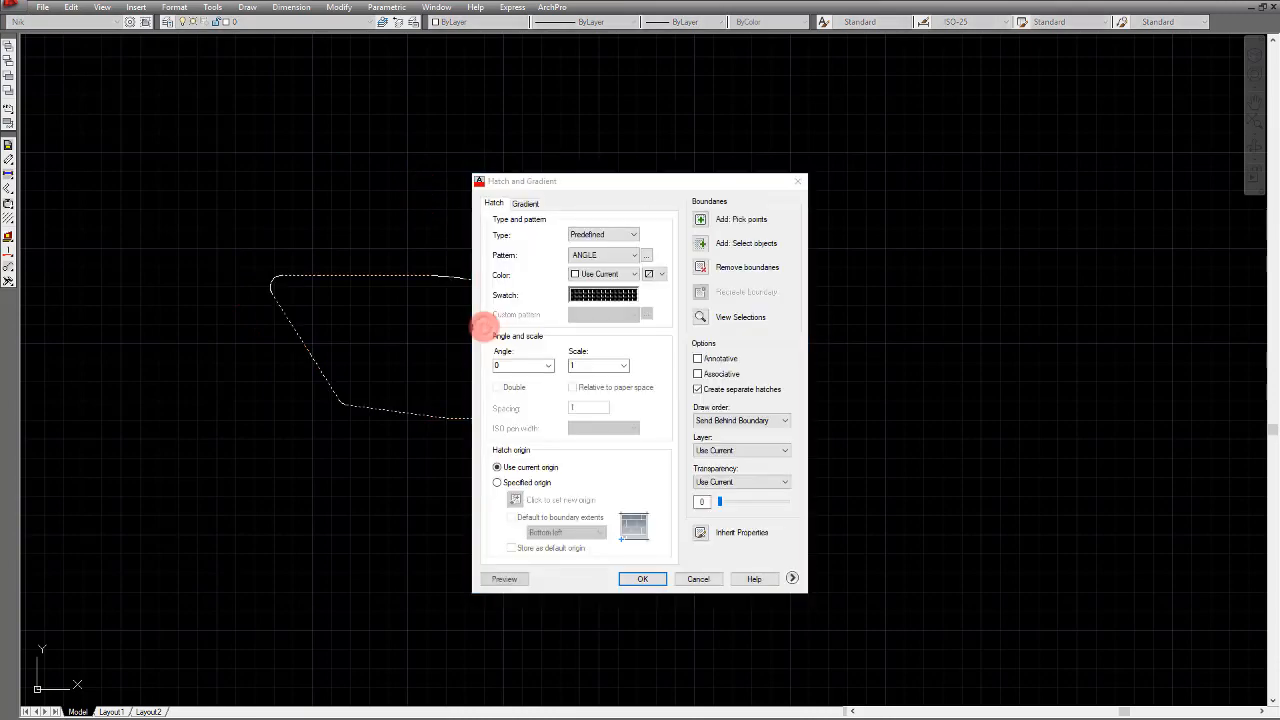
pyautogui.press('Return')
pyautogui.click(451, 343)
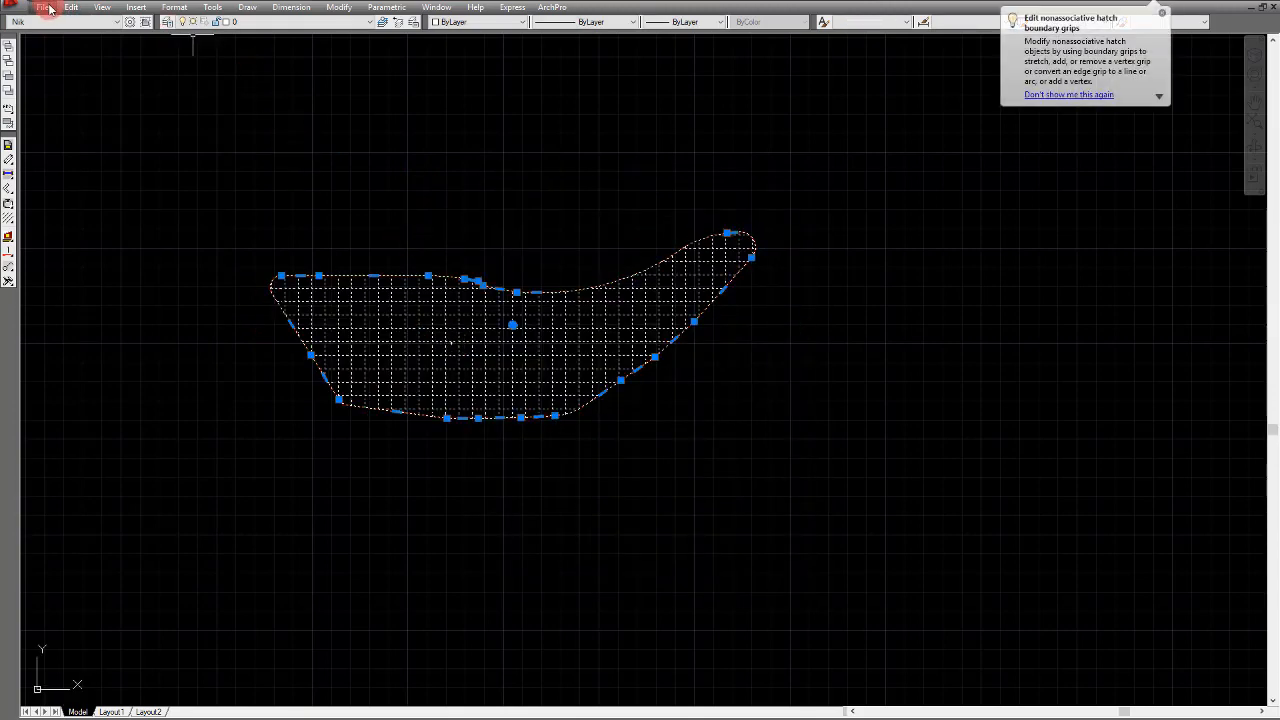
# Step: Start saving the hatched block drawing under a new name, with AutoCAD 2004/LT2004 DXF as the file type
pyautogui.click(59, 8)
pyautogui.click(114, 177)
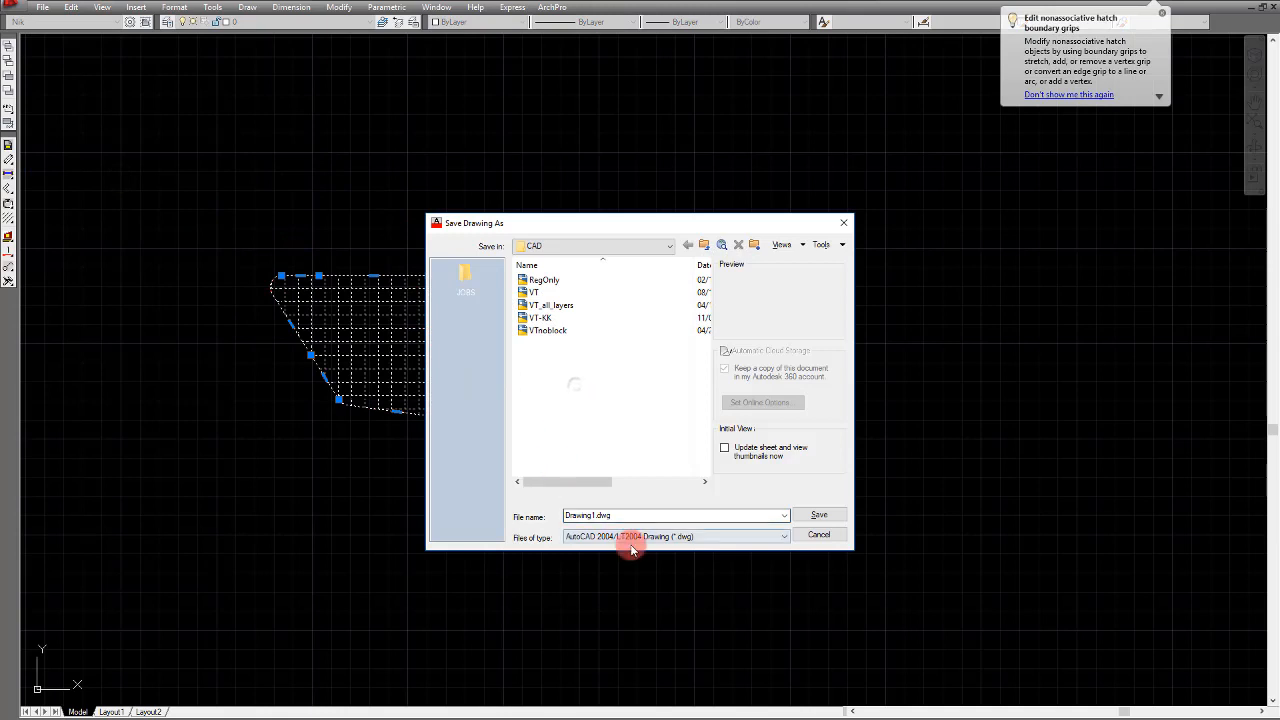
pyautogui.click(632, 537)
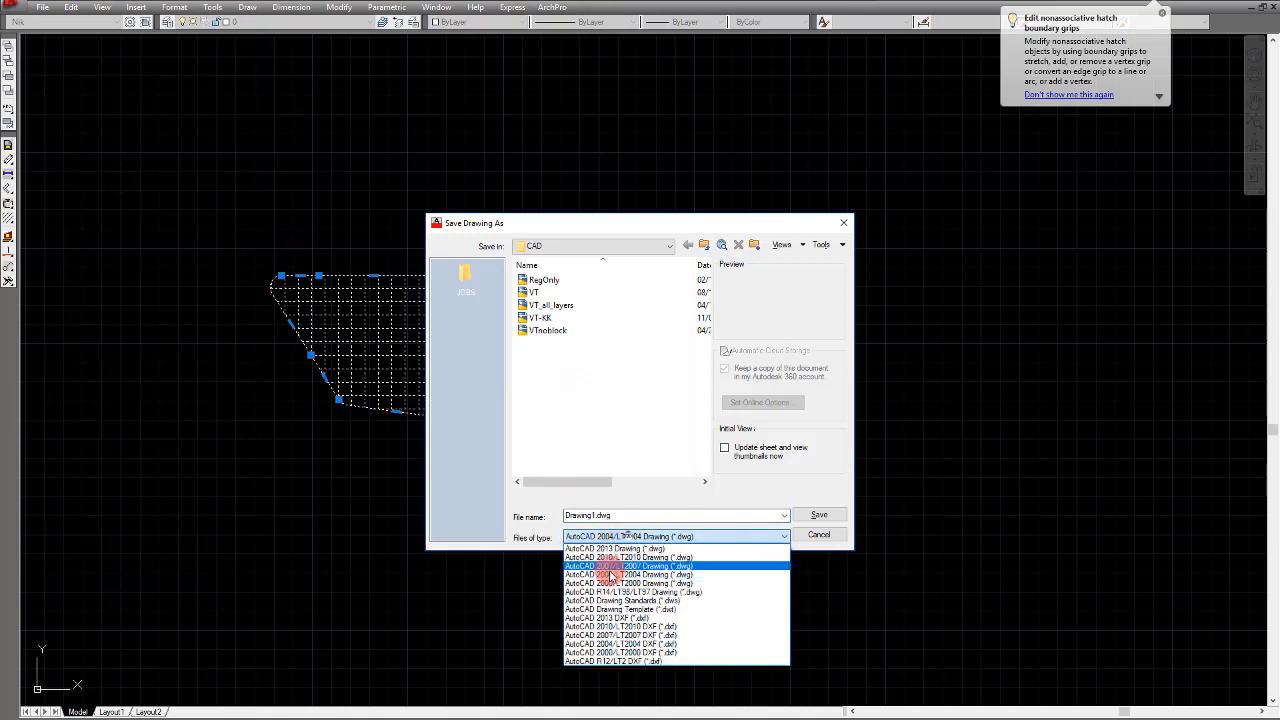
pyautogui.click(670, 644)
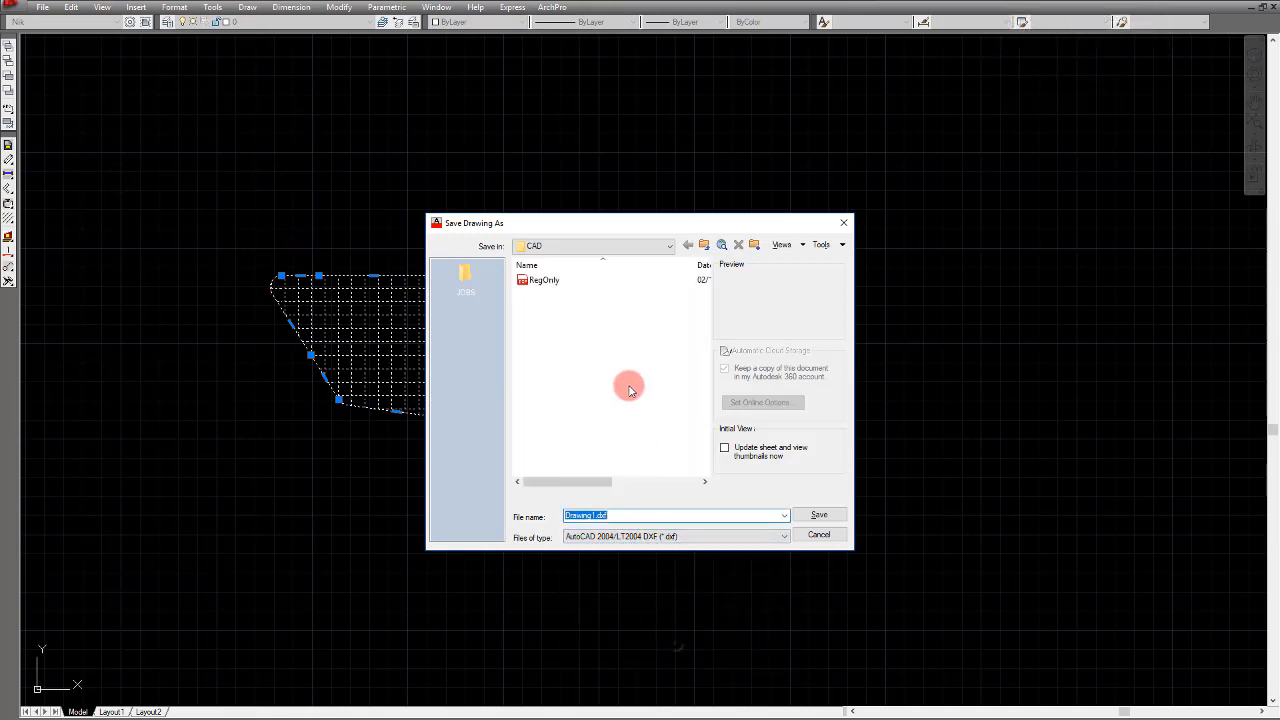
# Step: Save the drawing as VTV_lot in the project's VTV > GIS > 00 folder, keeping the AutoCAD 2004/LT2004 DXF file type
pyautogui.click(708, 245)
pyautogui.click(702, 245)
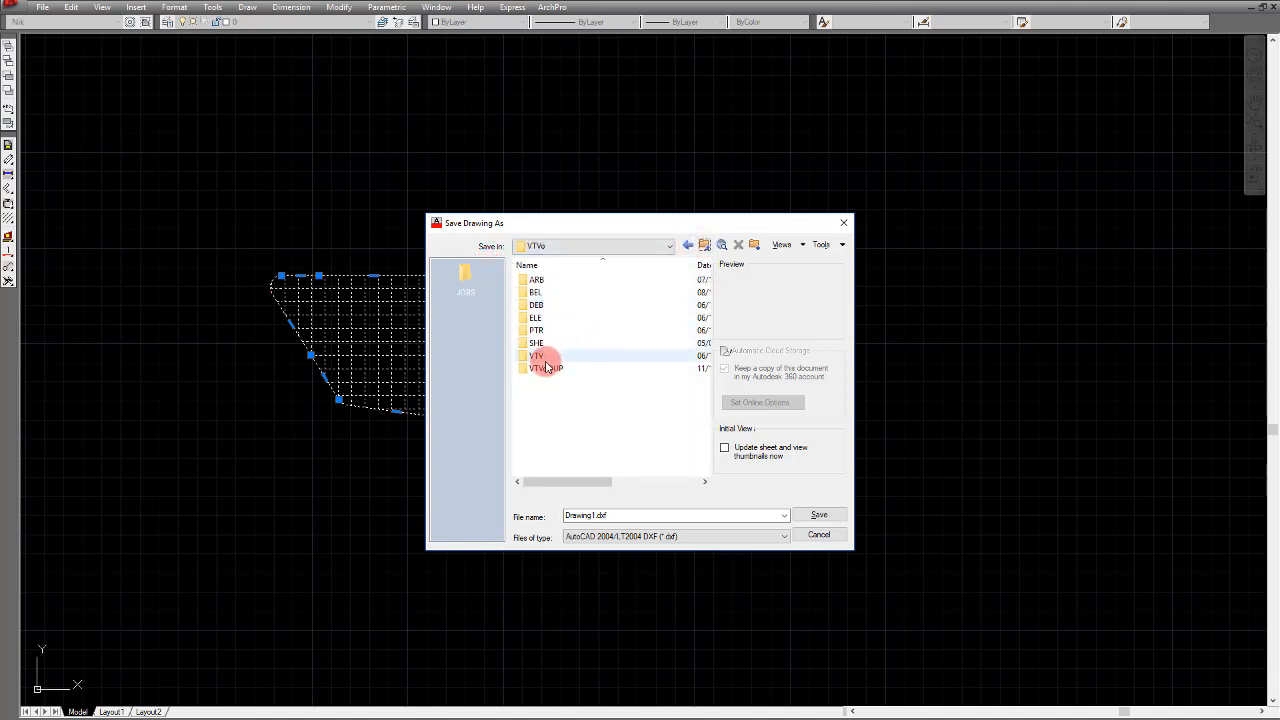
pyautogui.doubleClick(538, 357)
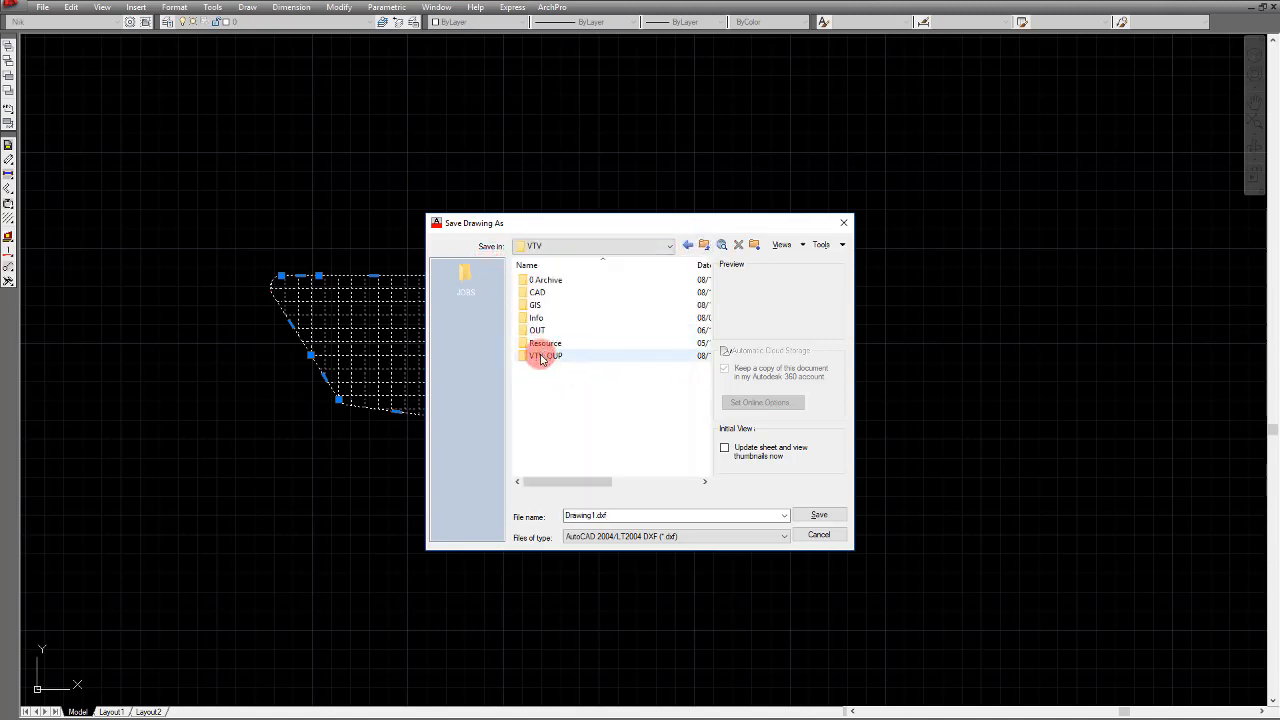
pyautogui.doubleClick(540, 305)
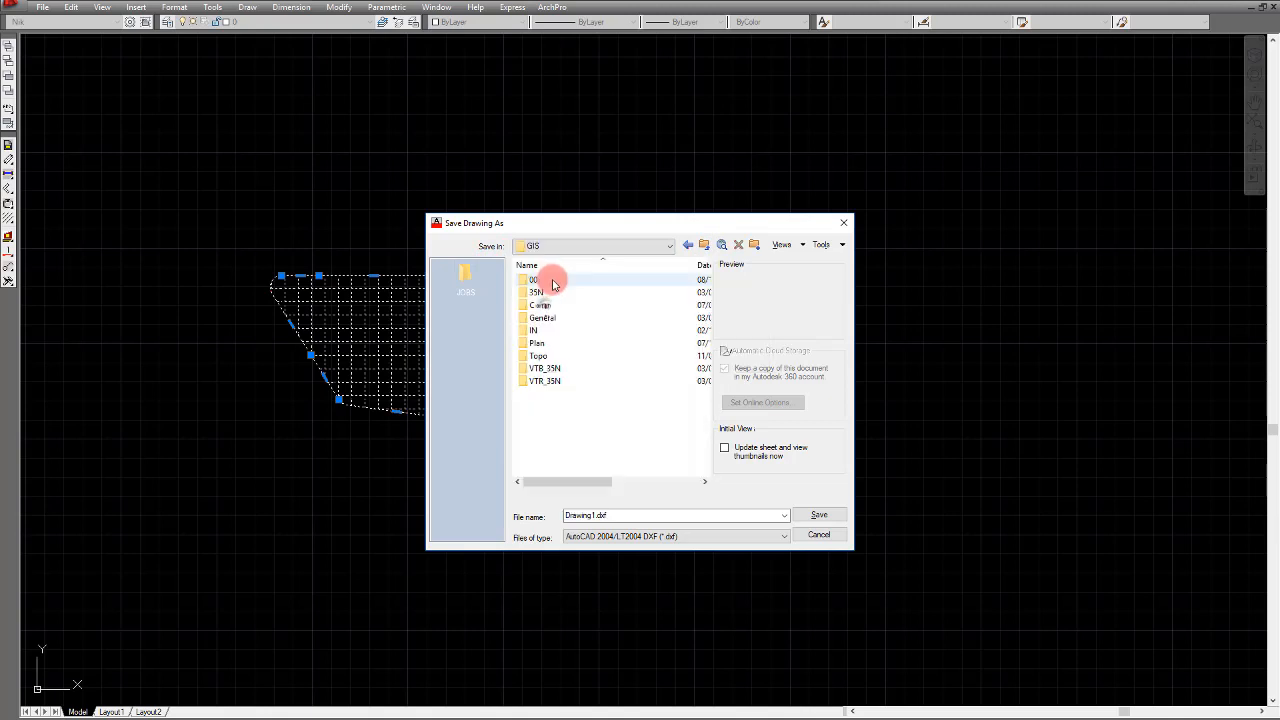
pyautogui.doubleClick(540, 280)
pyautogui.click(631, 514)
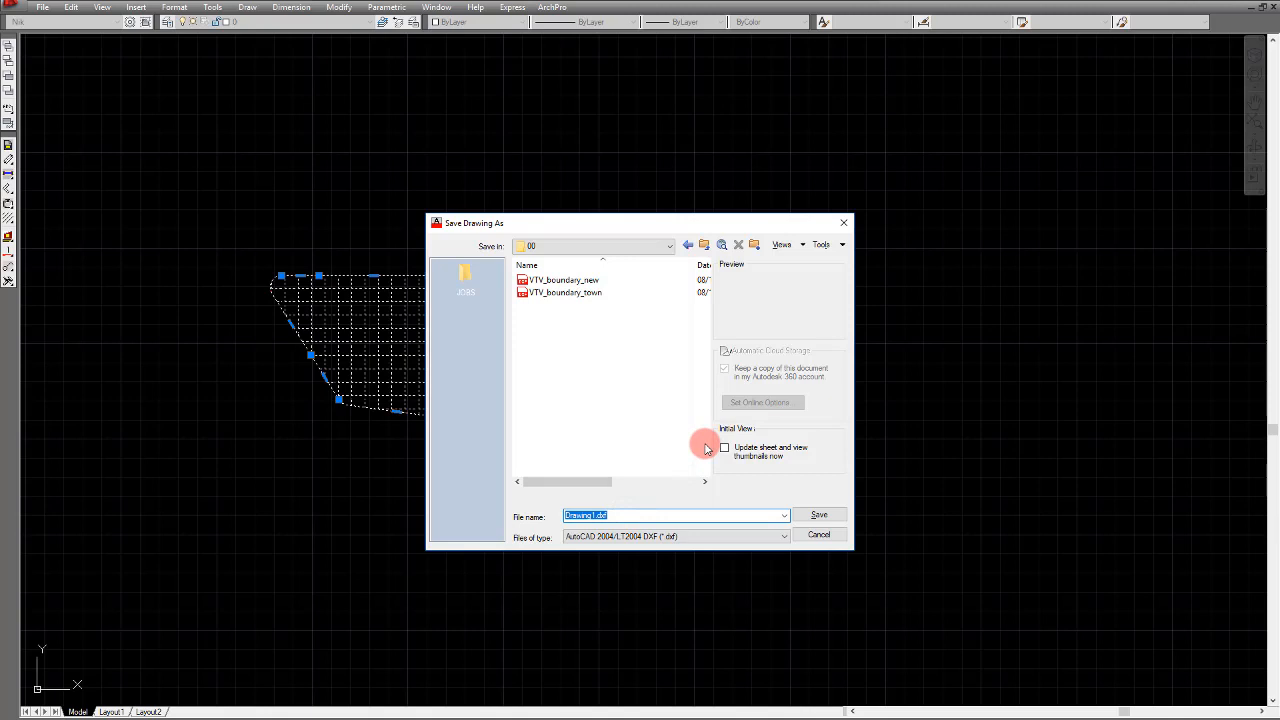
pyautogui.write('VTV_')
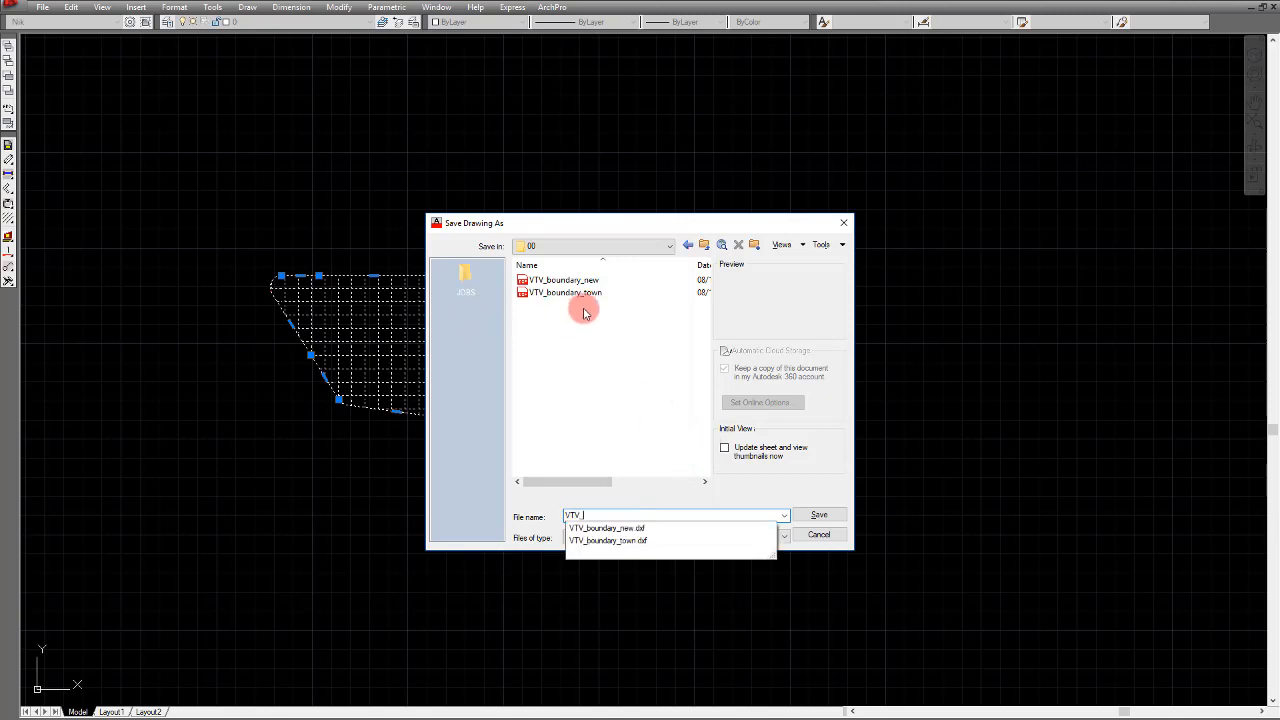
pyautogui.write('lot')
pyautogui.press('Return')
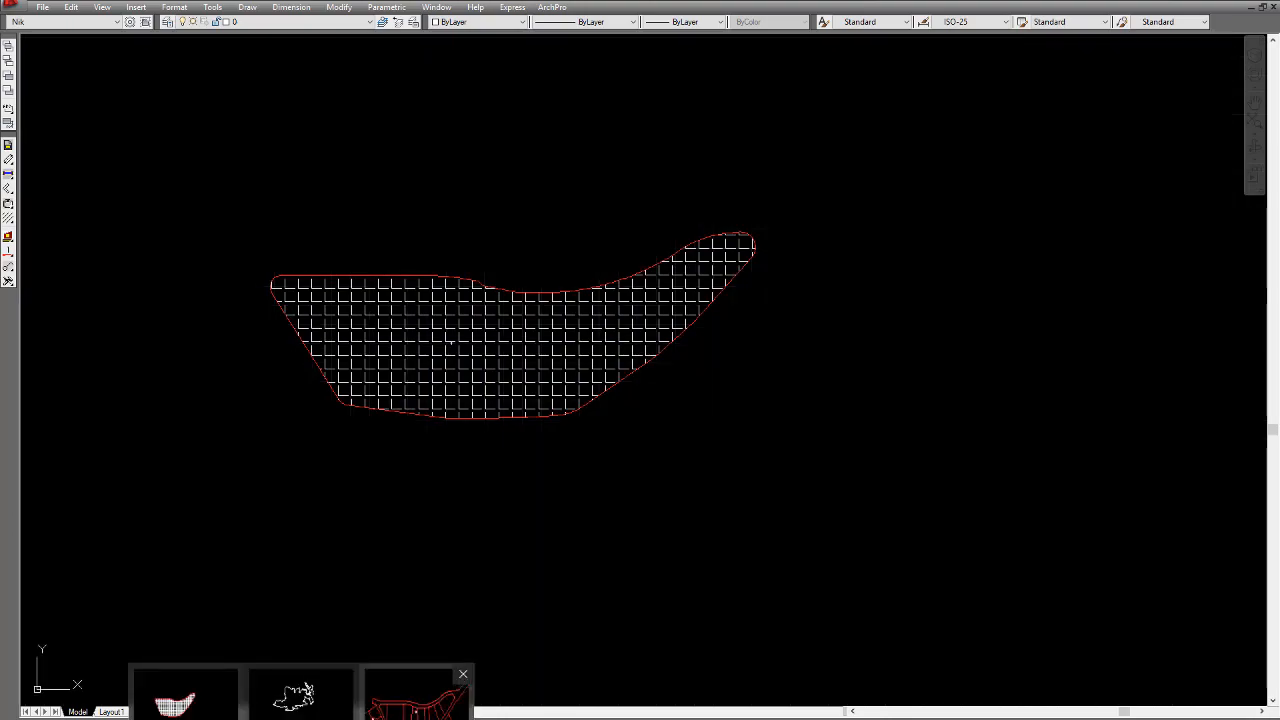
# Step: Switch to QGIS and open VTV_lot from the GIS\00 folder as a vector layer, using the AutoCAD DXF file filter
pyautogui.click(415, 690)
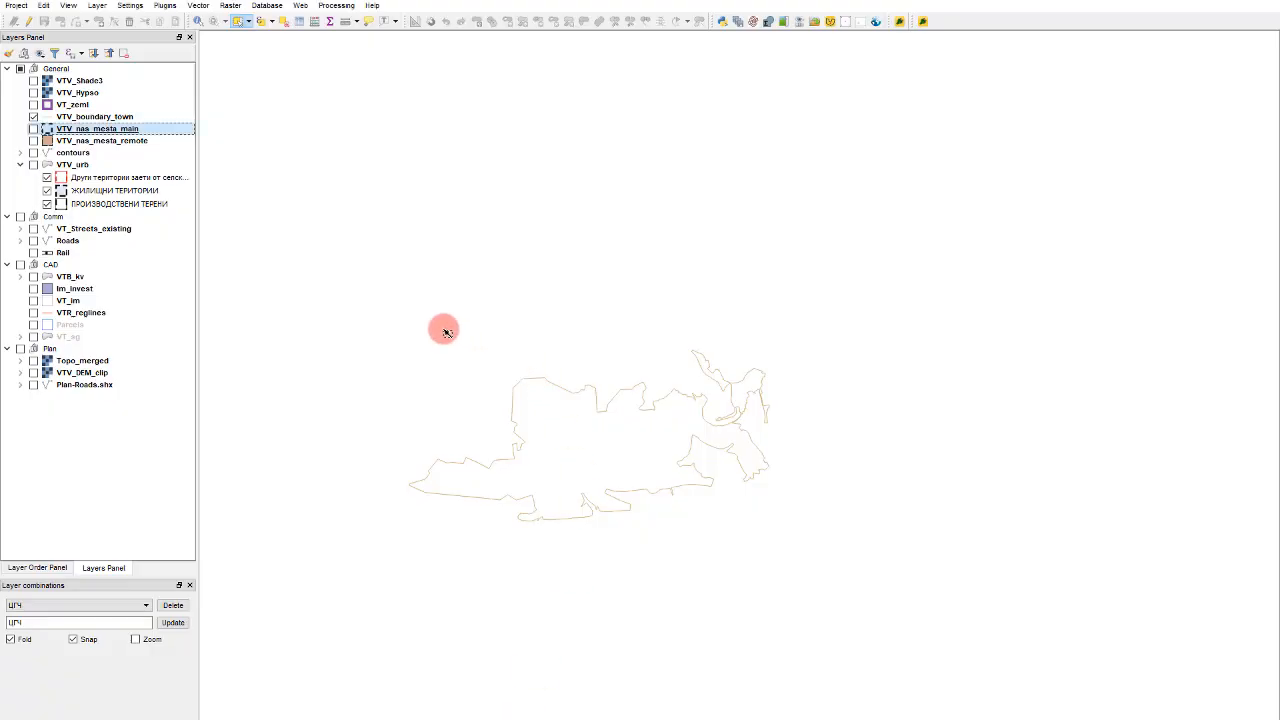
pyautogui.hotkey('ctrl', 'shift', 'v')
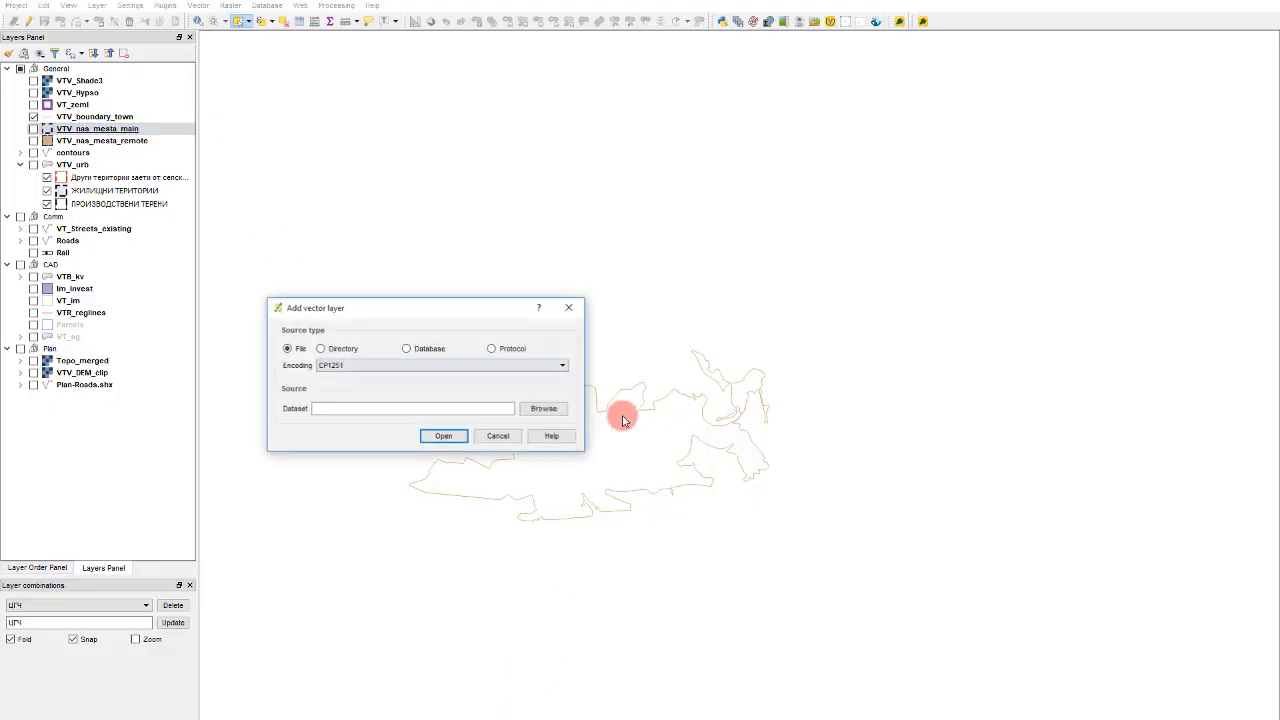
pyautogui.click(533, 409)
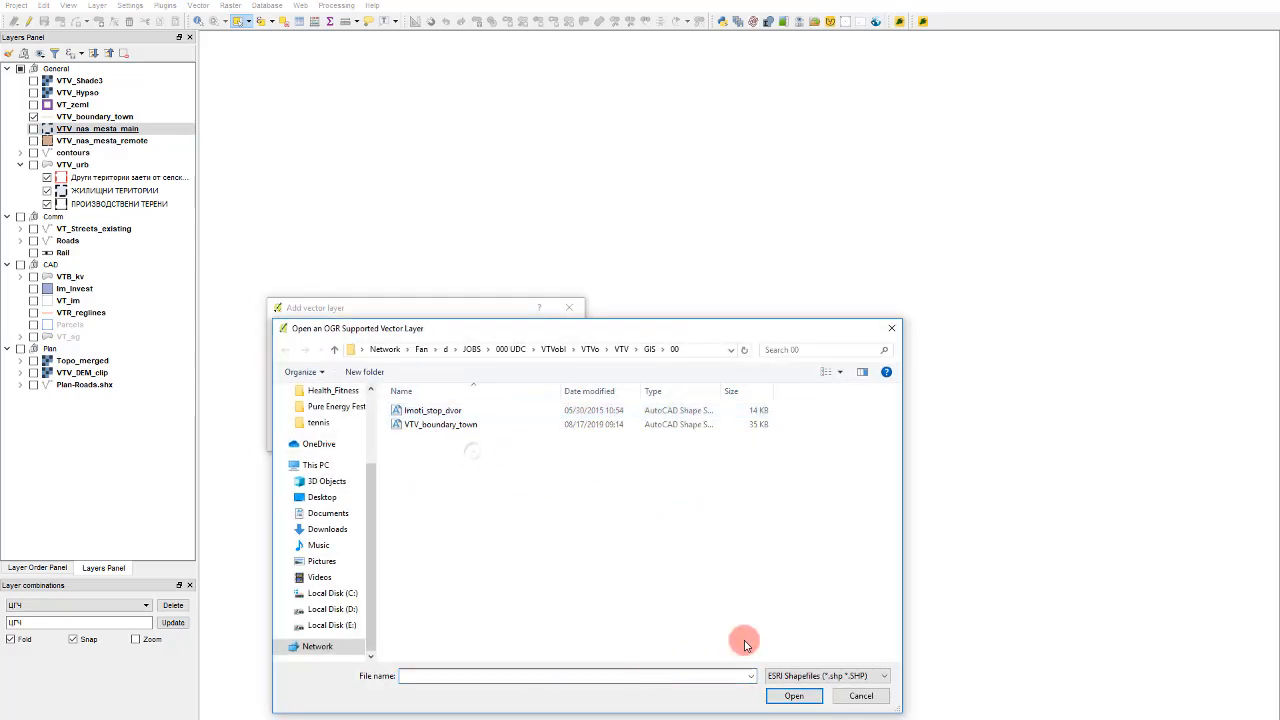
pyautogui.click(833, 676)
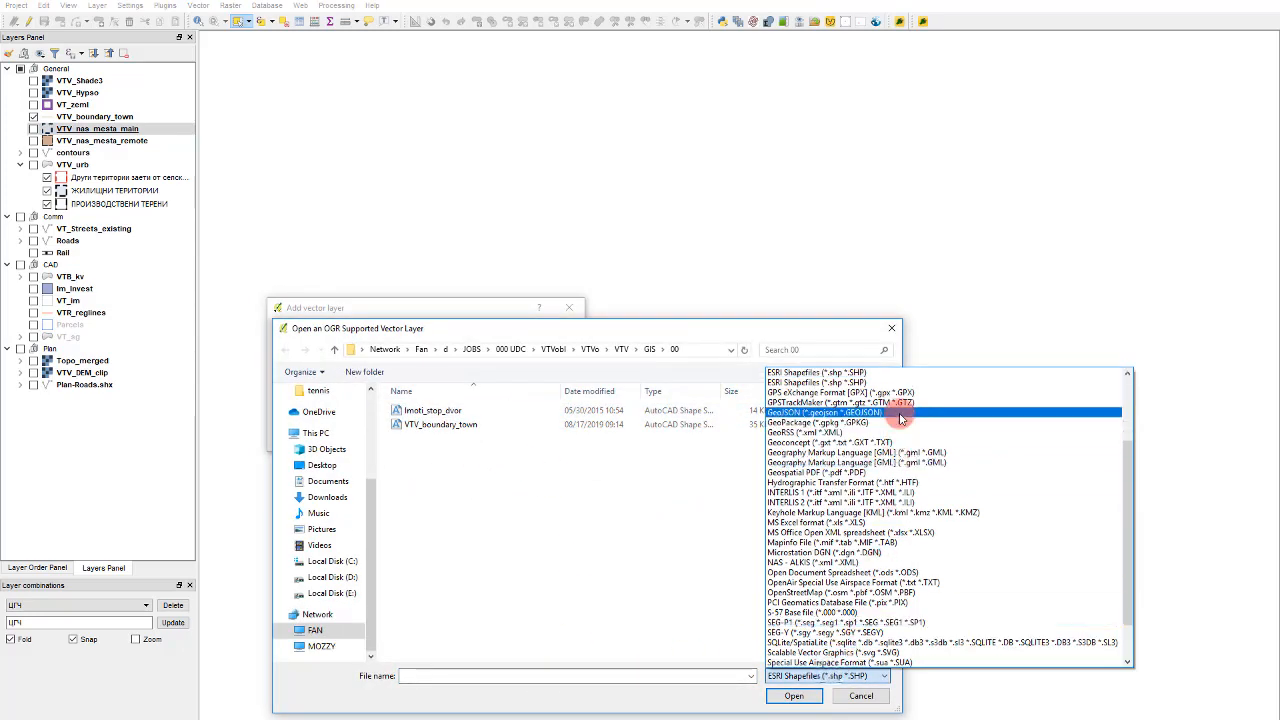
pyautogui.scroll(3, 898, 441)
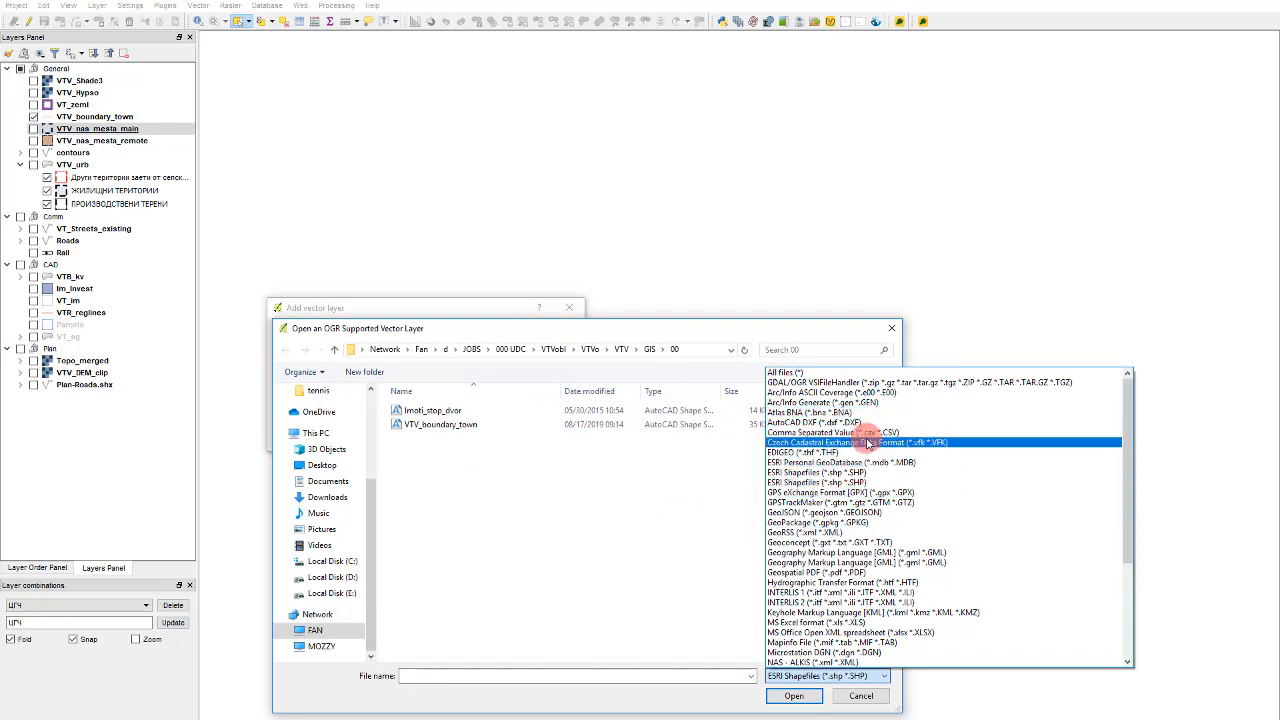
pyautogui.click(836, 422)
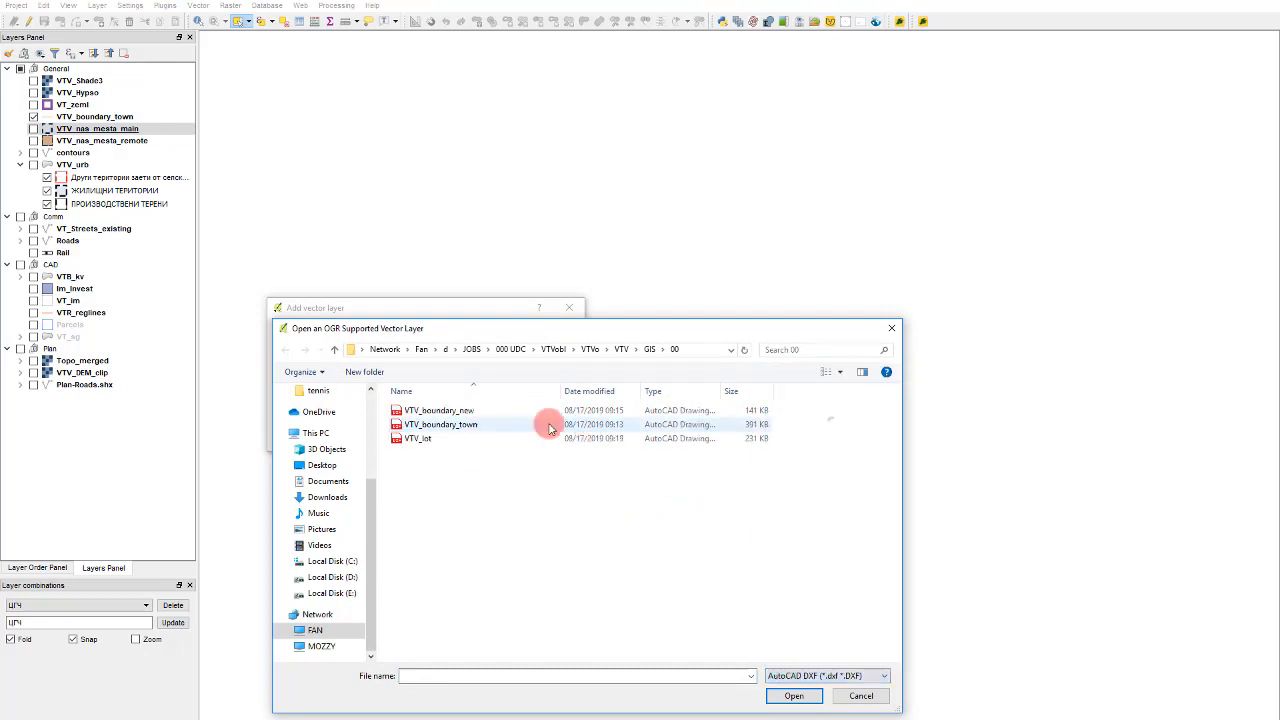
pyautogui.click(461, 439)
pyautogui.doubleClick(461, 439)
pyautogui.click(443, 438)
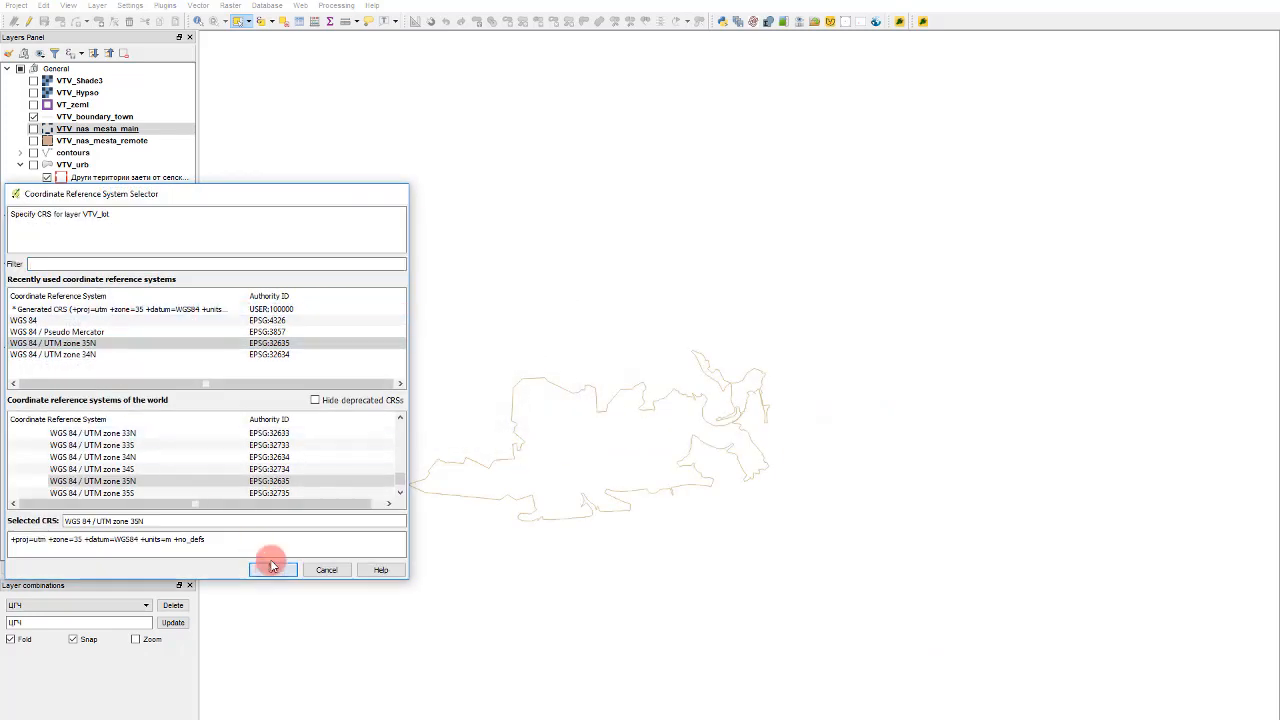
# Step: Add only the Polygon entities of VTV_lot, with WGS 84 / UTM zone 35N as the coordinate reference system
pyautogui.click(272, 569)
pyautogui.click(736, 352)
pyautogui.click(693, 459)
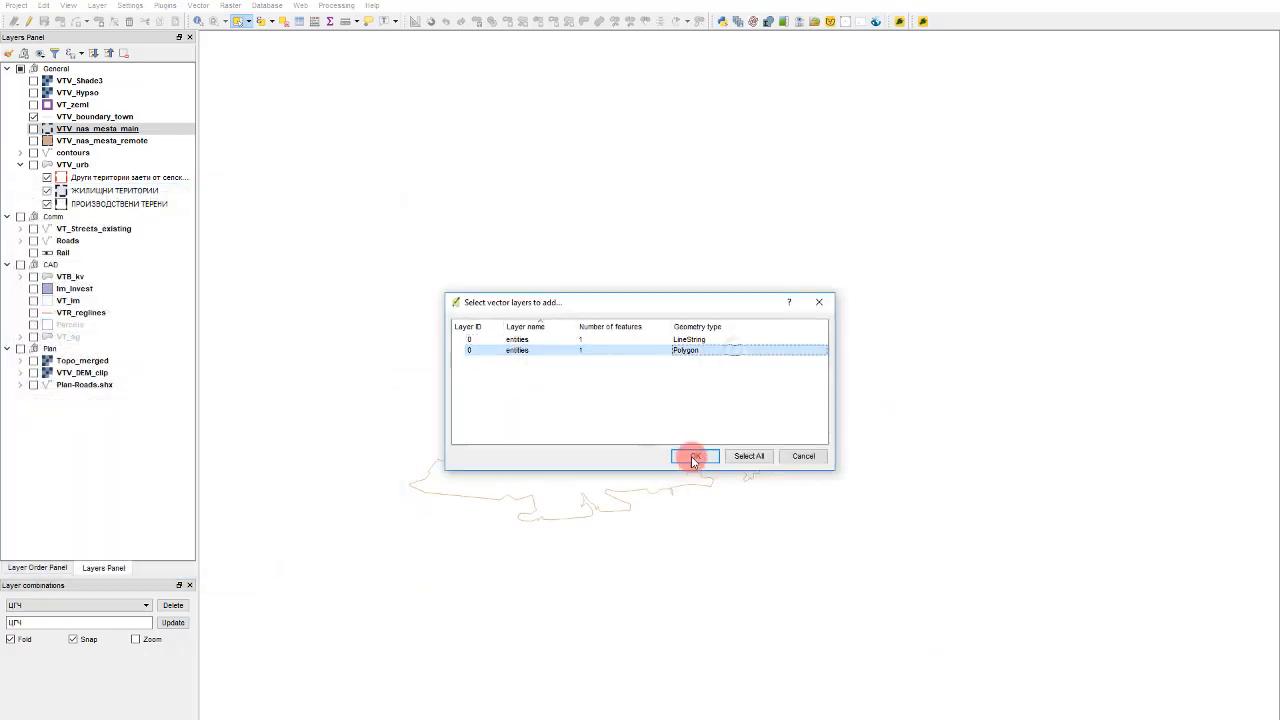
pyautogui.click(270, 570)
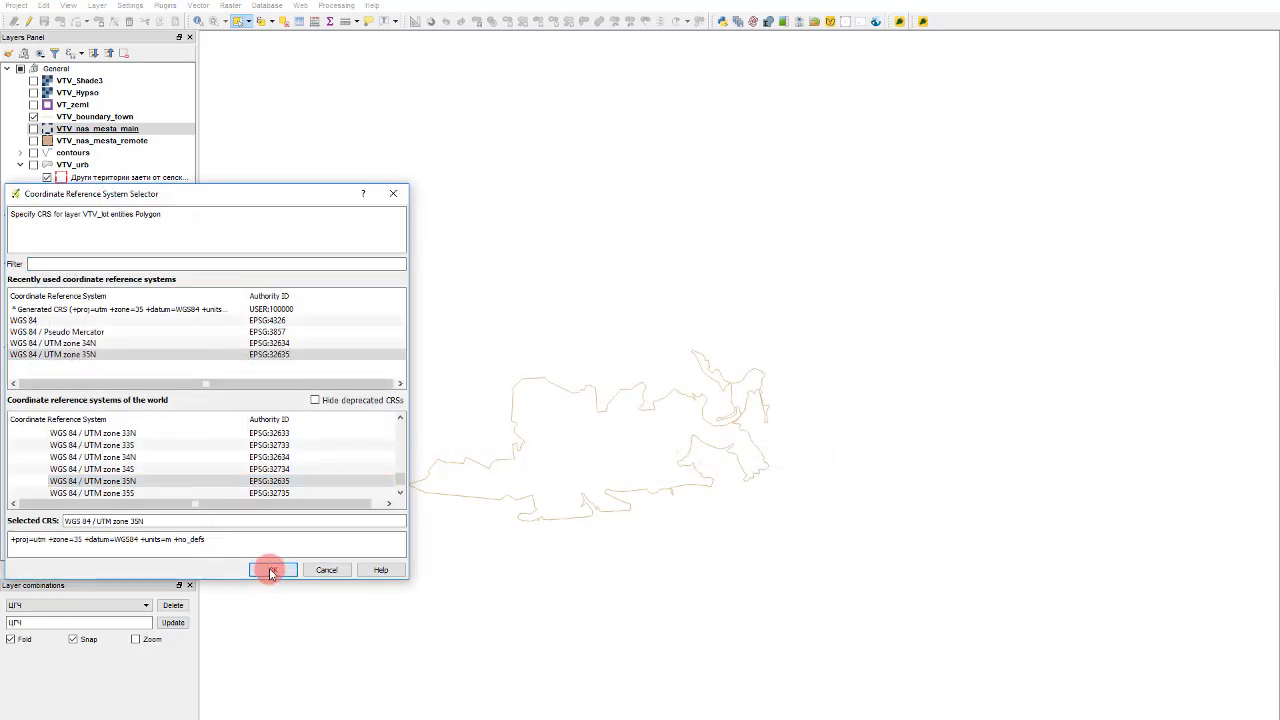
# Step: Copy the imported block polygon and paste it into the VTB_kv layer, with that layer visible and in editing mode
pyautogui.rightClick(130, 130)
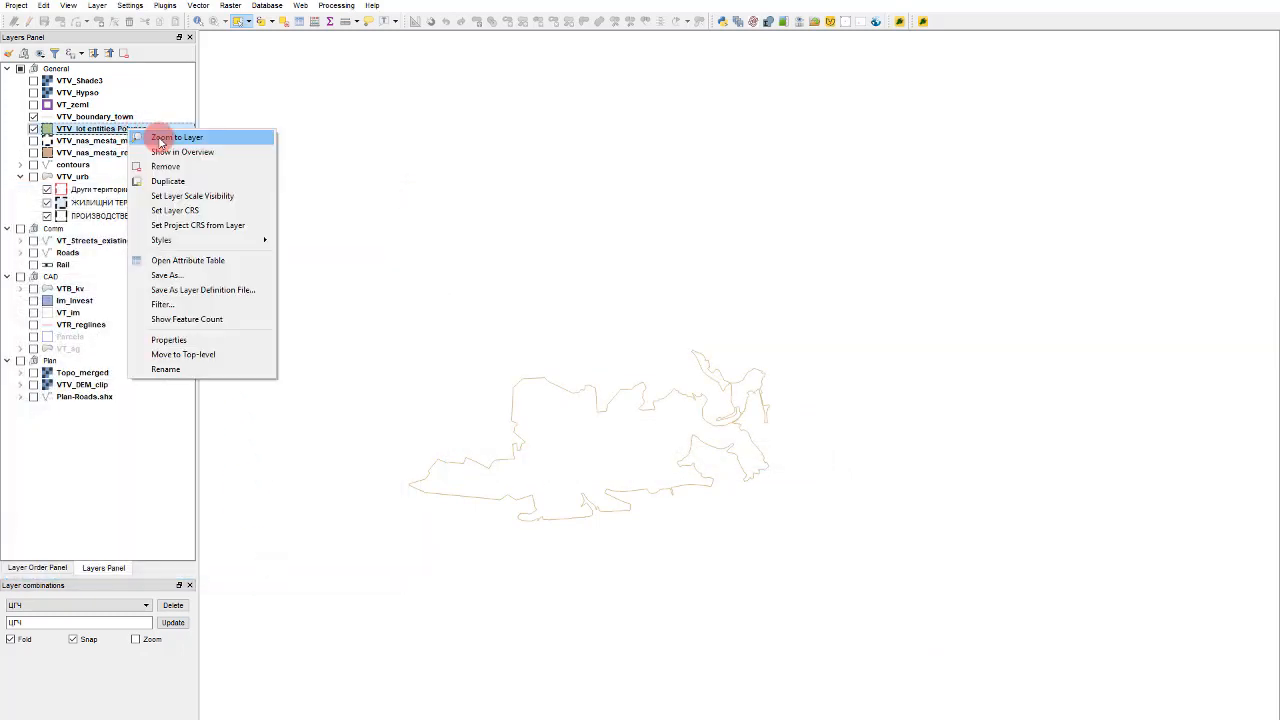
pyautogui.click(160, 141)
pyautogui.scroll(-3, 651, 374)
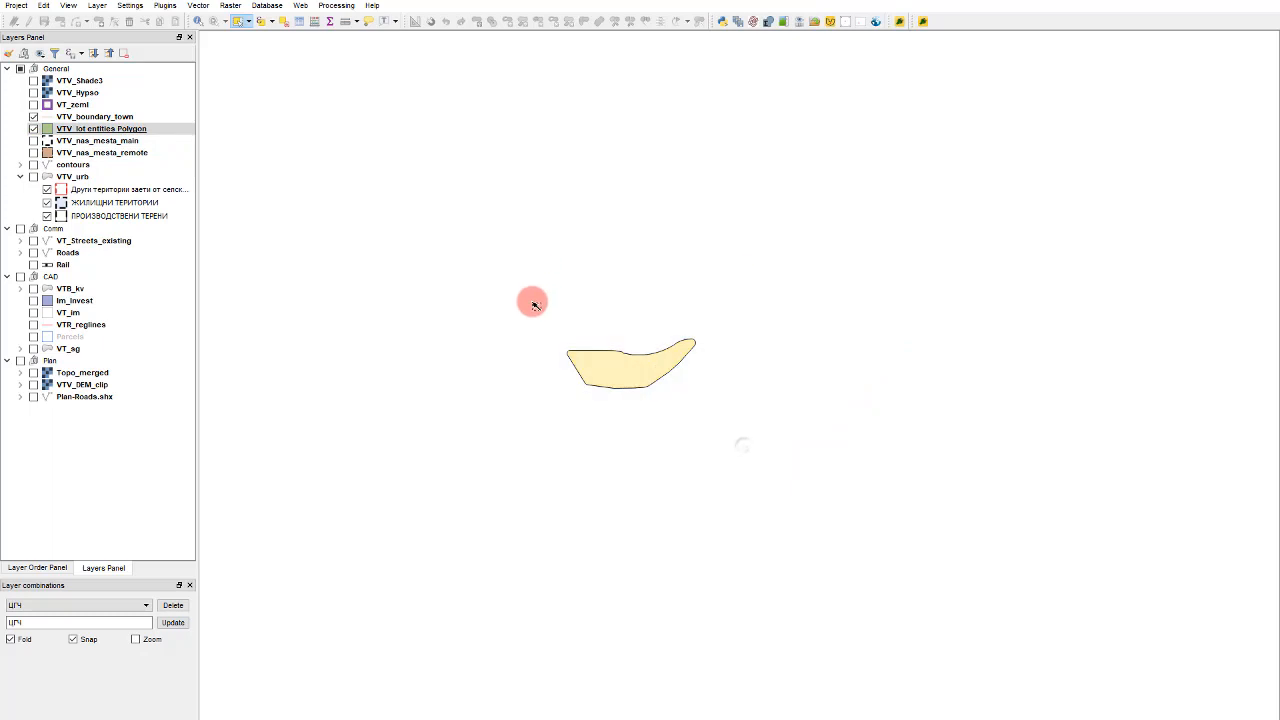
pyautogui.click(47, 290)
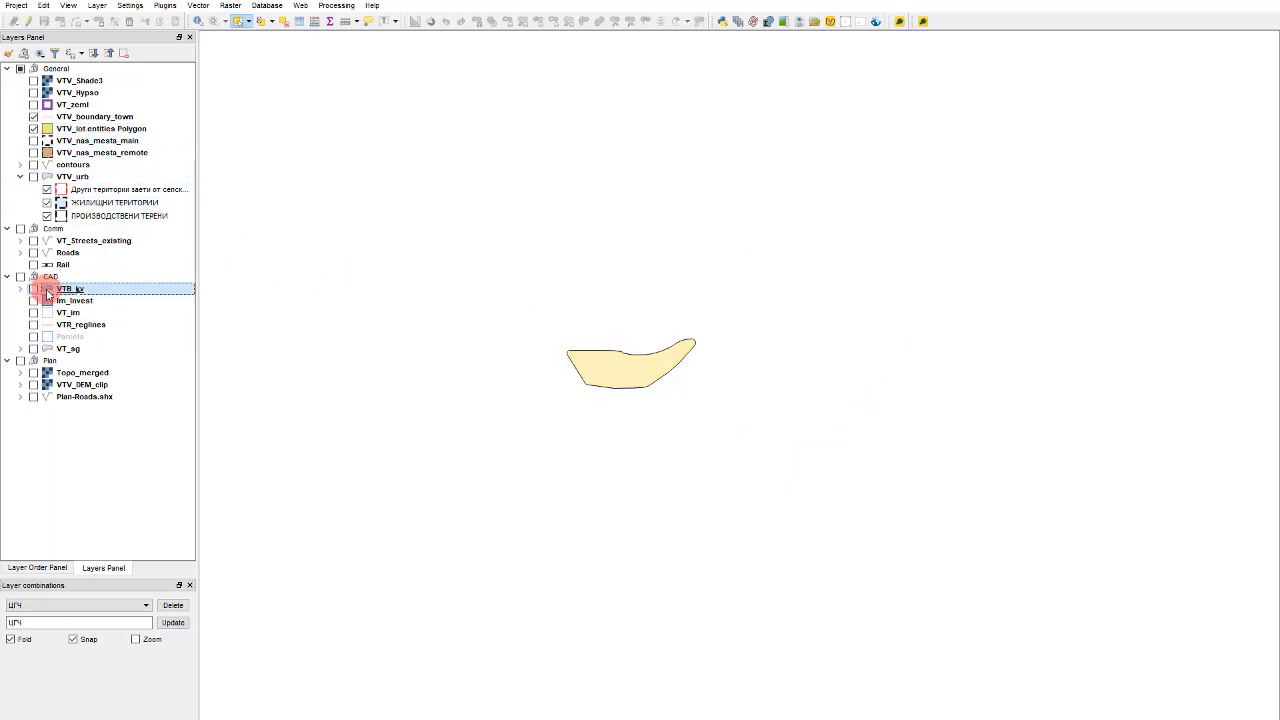
pyautogui.click(29, 21)
pyautogui.rightClick(160, 288)
pyautogui.click(168, 291)
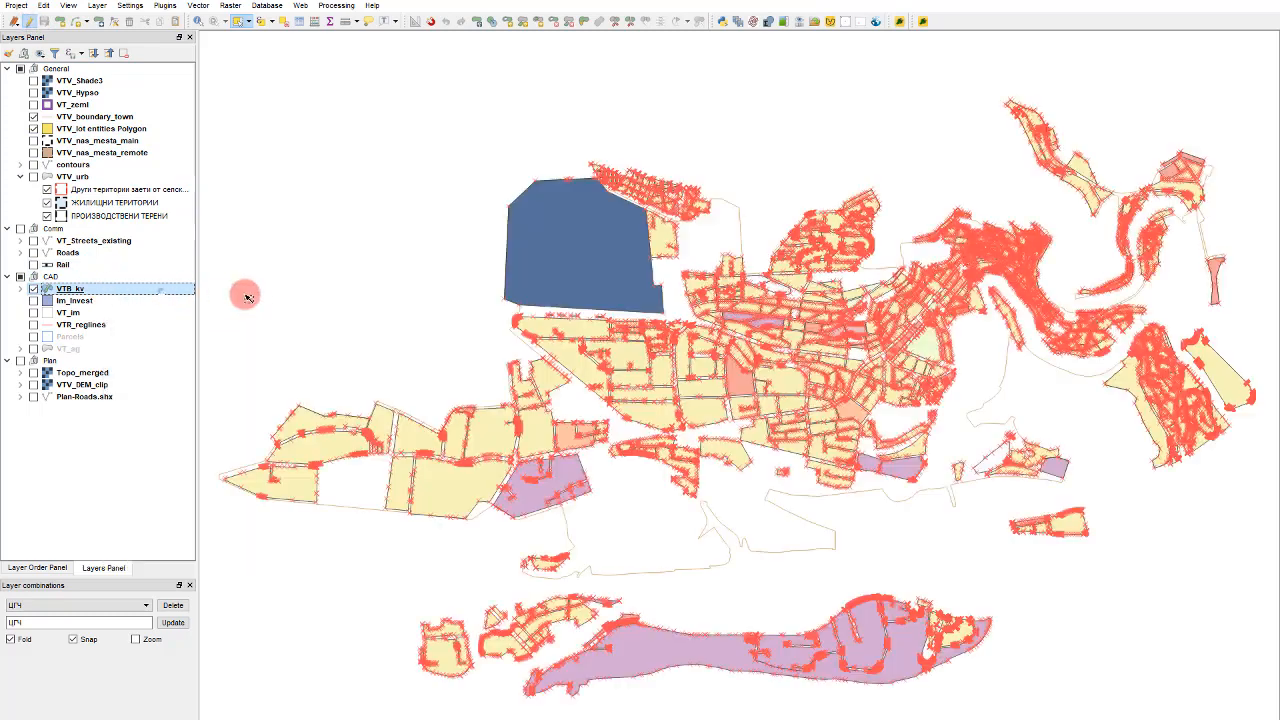
pyautogui.hotkey('ctrl', 'v')
# Step: Locate the pasted block polygon on the map and select it in the VTB_kv layer
pyautogui.scroll(-6, 320, 224)
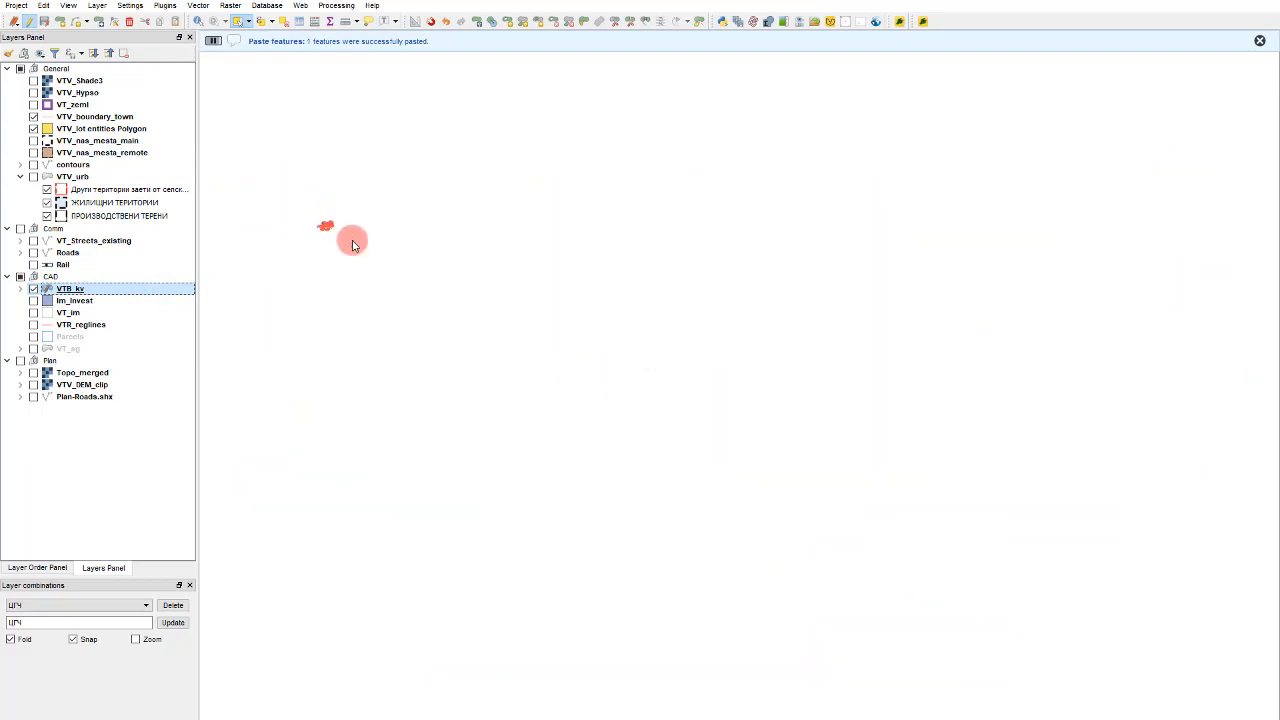
pyautogui.scroll(-10, 363, 248)
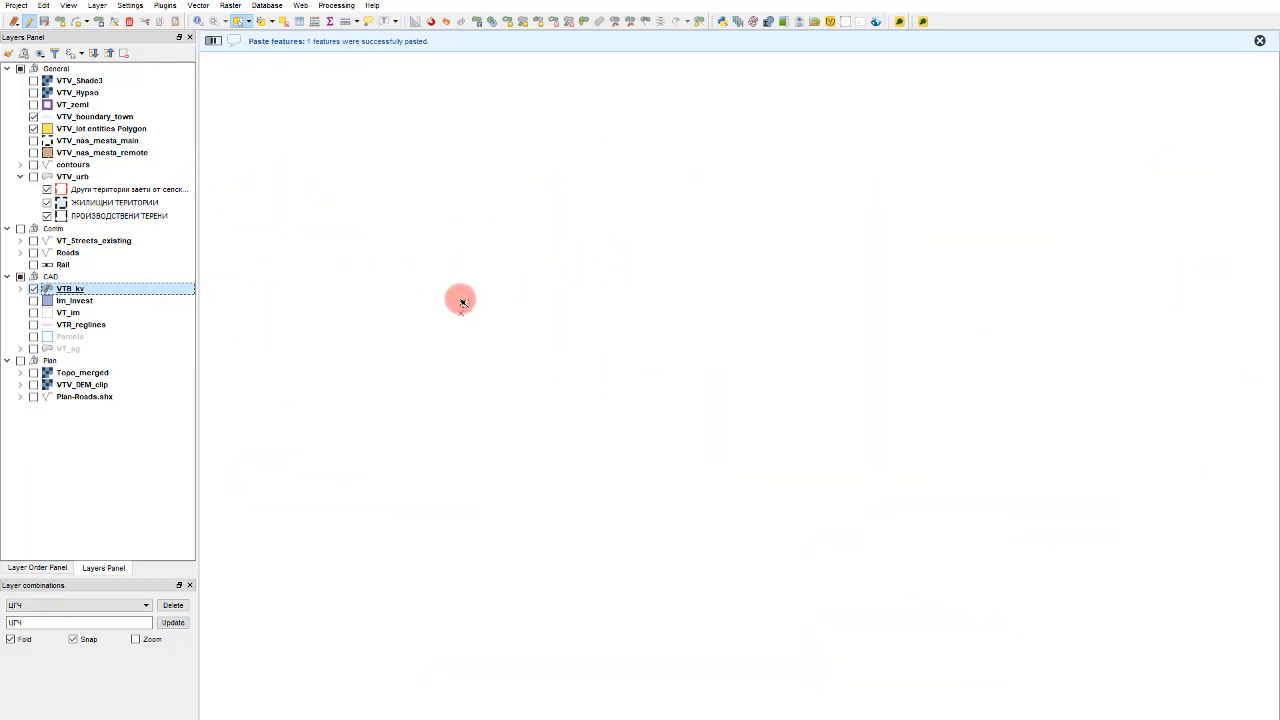
pyautogui.scroll(8, 294, 549)
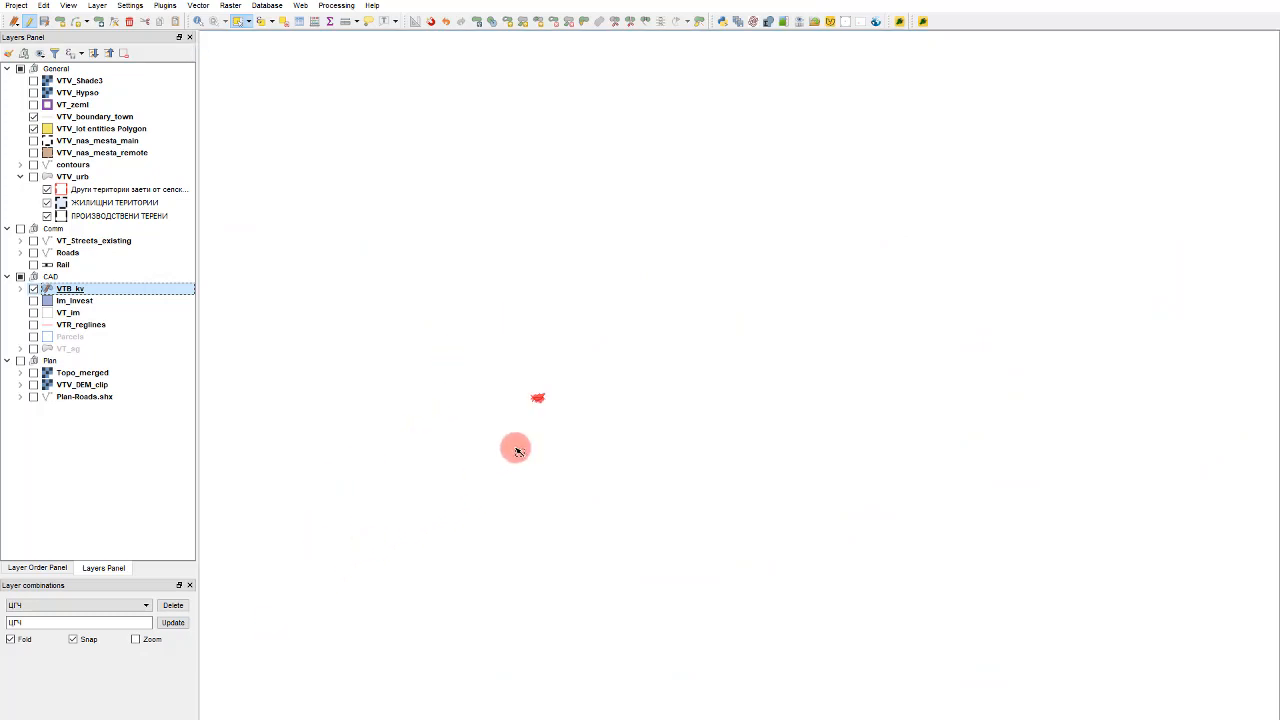
pyautogui.scroll(4, 605, 310)
pyautogui.click(502, 492)
pyautogui.scroll(-2, 560, 204)
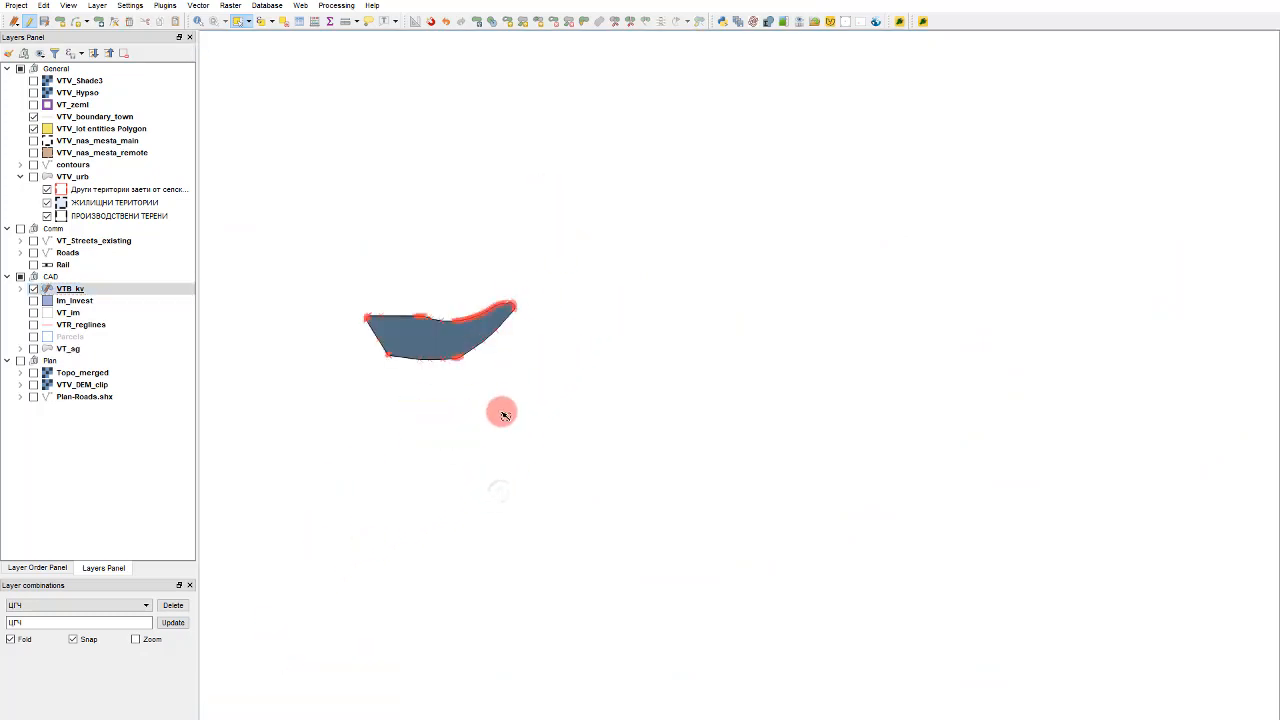
pyautogui.click(457, 346)
pyautogui.click(490, 417)
pyautogui.moveTo(446, 417); pyautogui.dragTo(378, 267)
pyautogui.click(451, 425)
pyautogui.scroll(2, 361, 323)
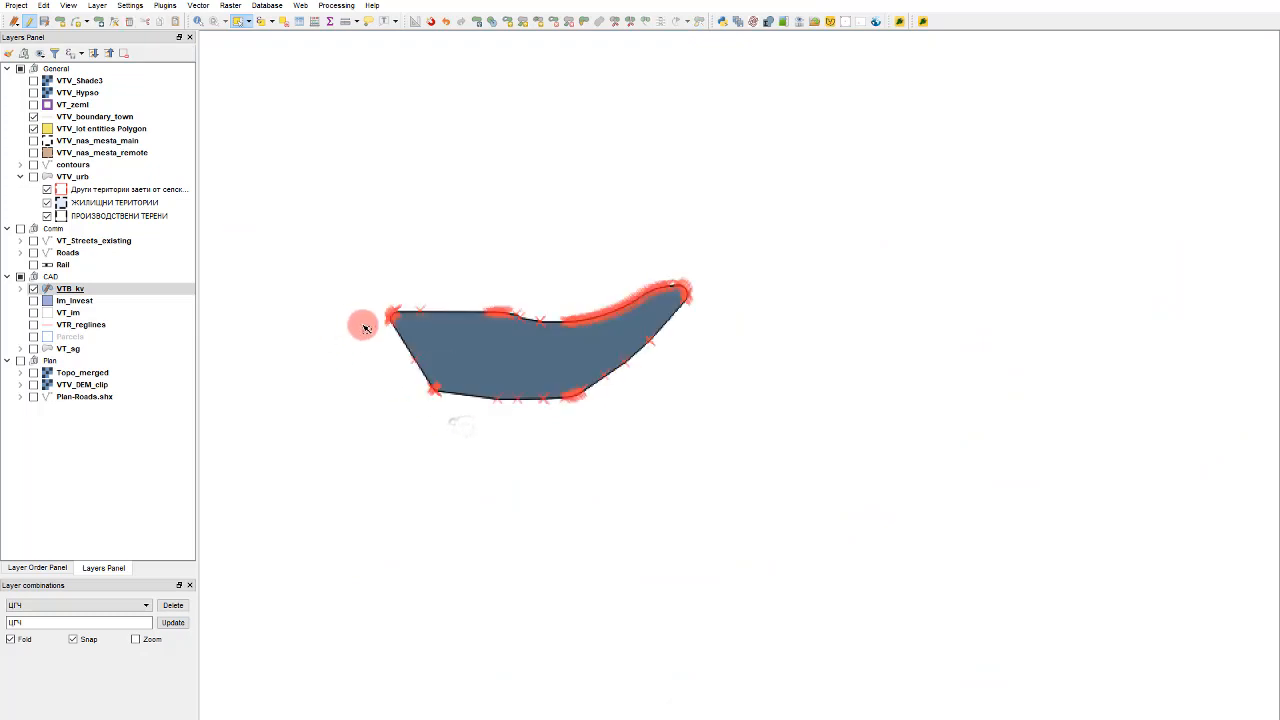
pyautogui.moveTo(660, 506); pyautogui.dragTo(573, 390)
pyautogui.click(568, 498)
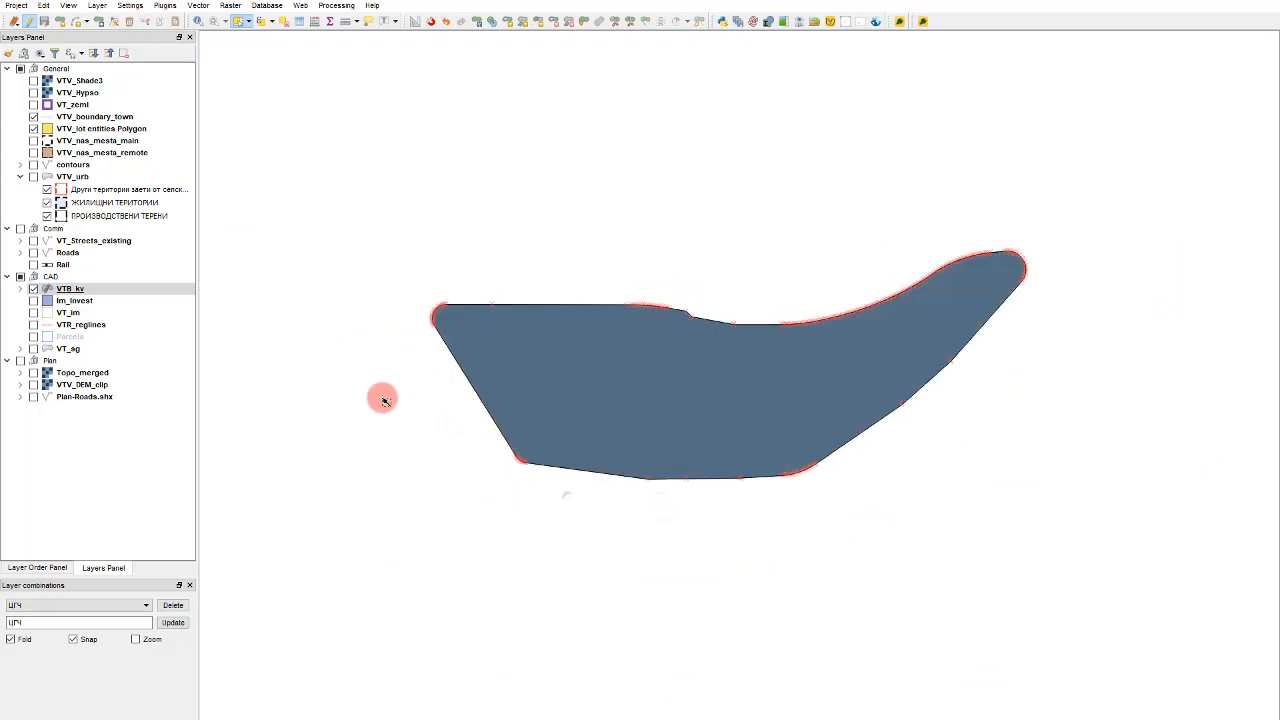
pyautogui.click(119, 291)
pyautogui.moveTo(651, 587); pyautogui.dragTo(510, 318)
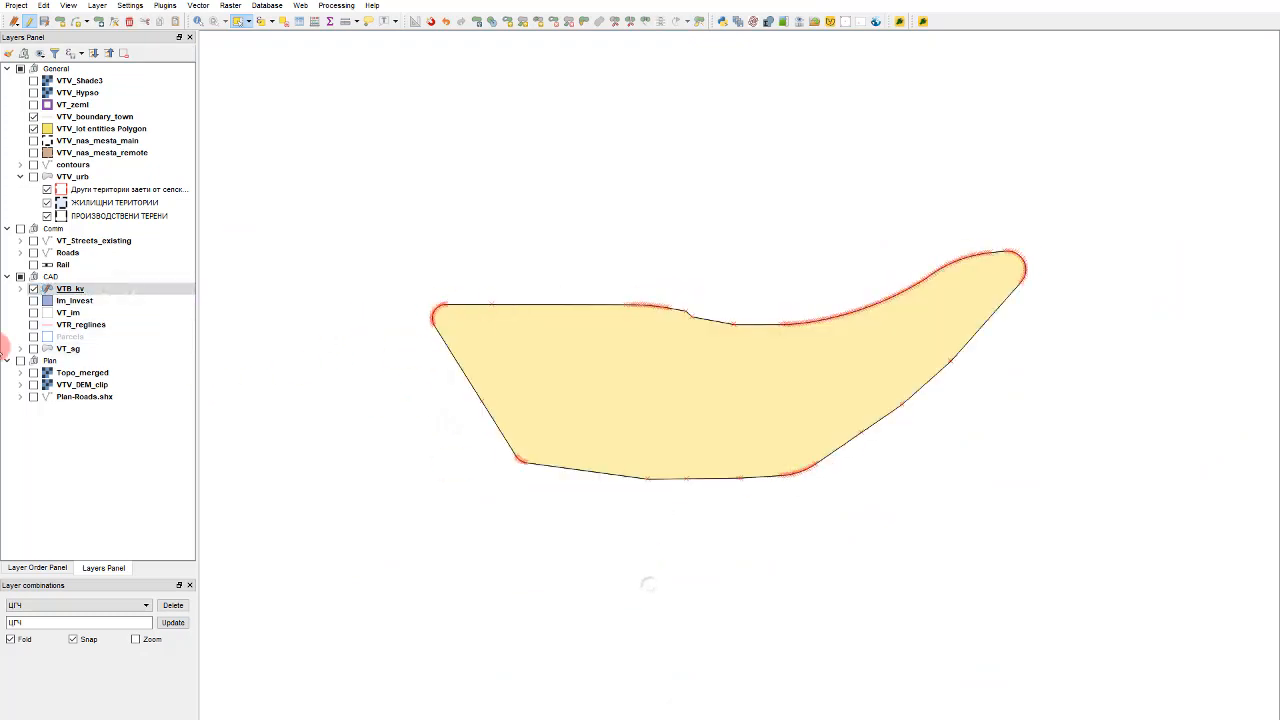
# Step: Check the categorized style settings of the VTB_kv layer without changing them
pyautogui.doubleClick(92, 291)
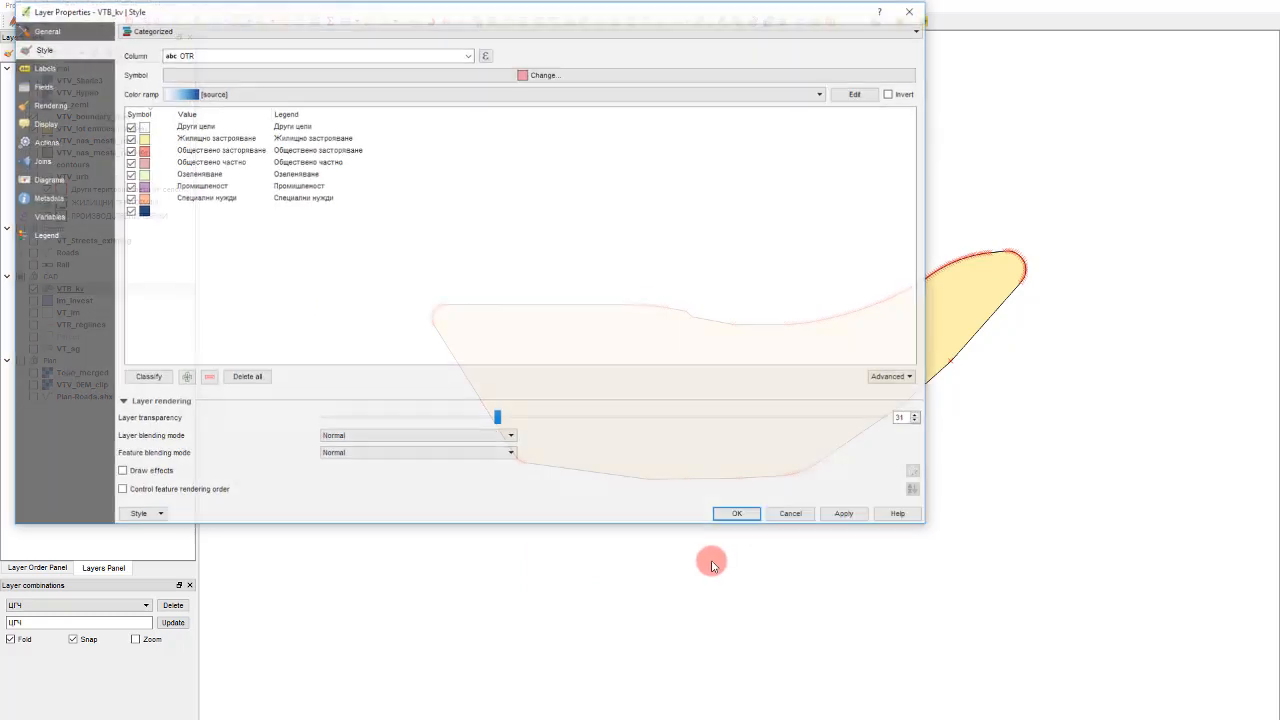
pyautogui.click(789, 514)
pyautogui.click(787, 549)
# Step: Select the pasted block polygon, set its KV attribute to 108 in the attribute table, and clear the selection
pyautogui.moveTo(787, 549); pyautogui.dragTo(658, 396)
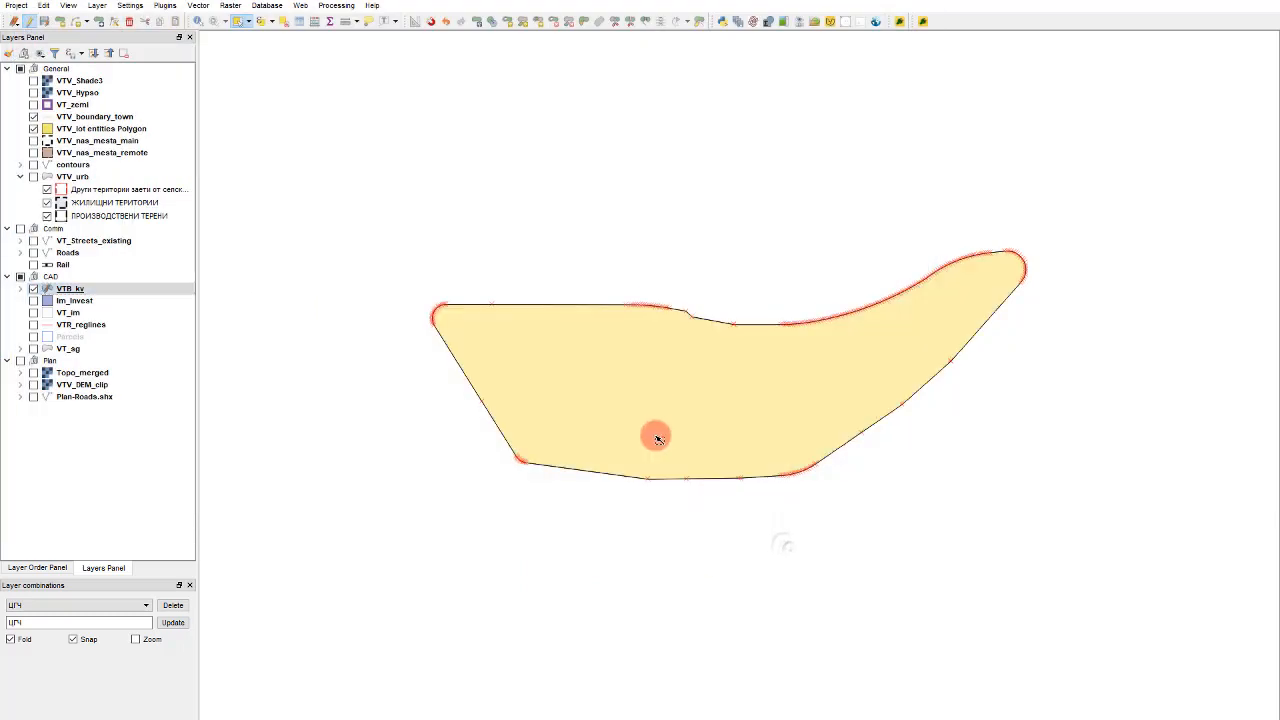
pyautogui.press('F6')
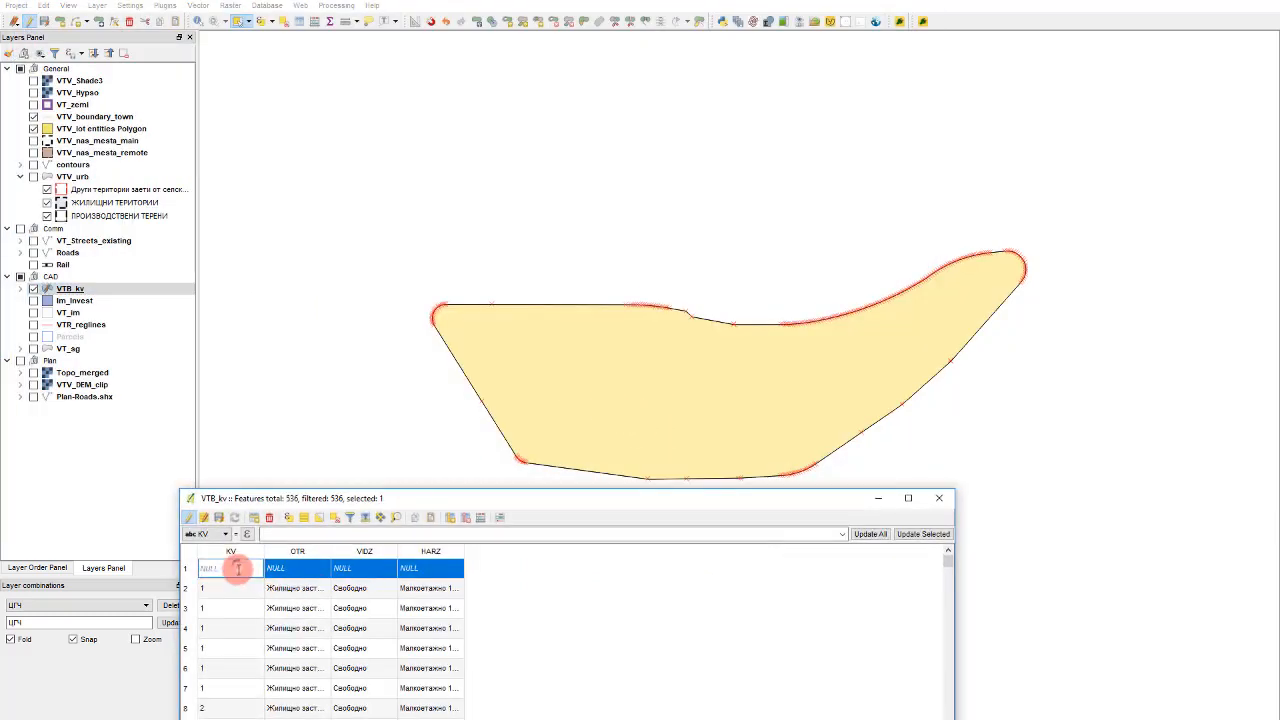
pyautogui.write('108')
pyautogui.click(382, 307)
pyautogui.scroll(3, 760, 406)
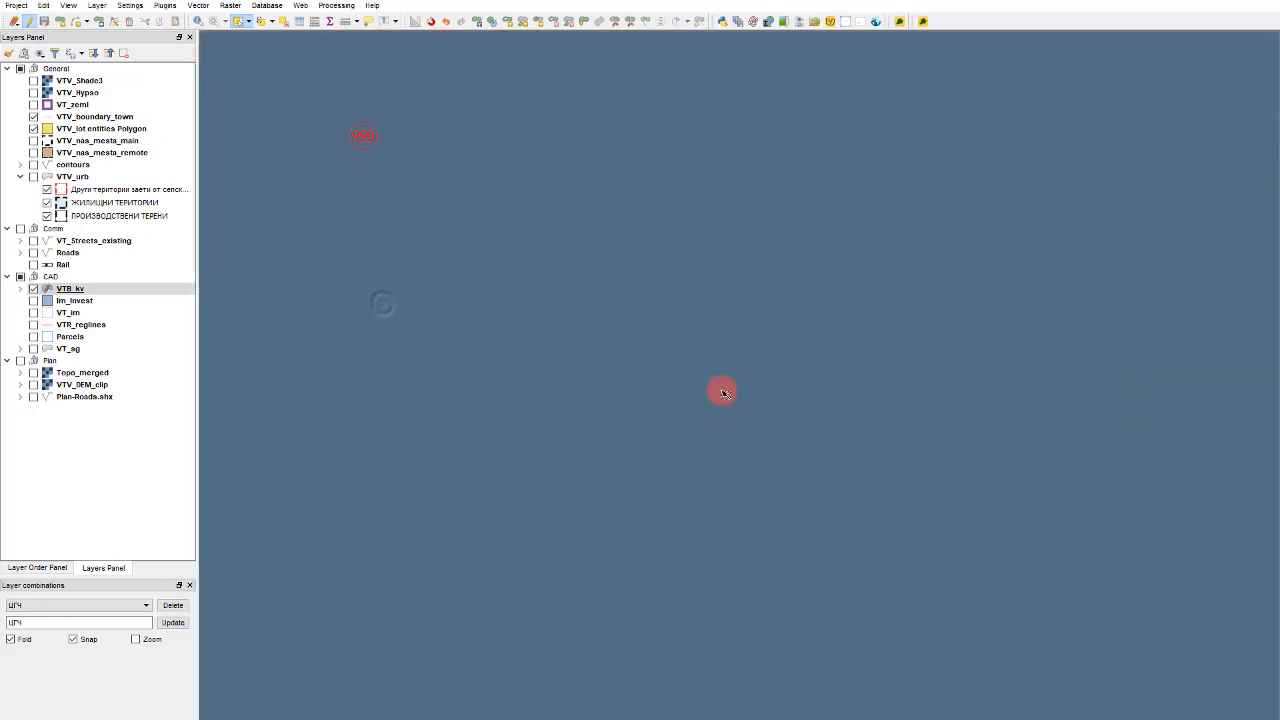
pyautogui.scroll(-4, 769, 339)
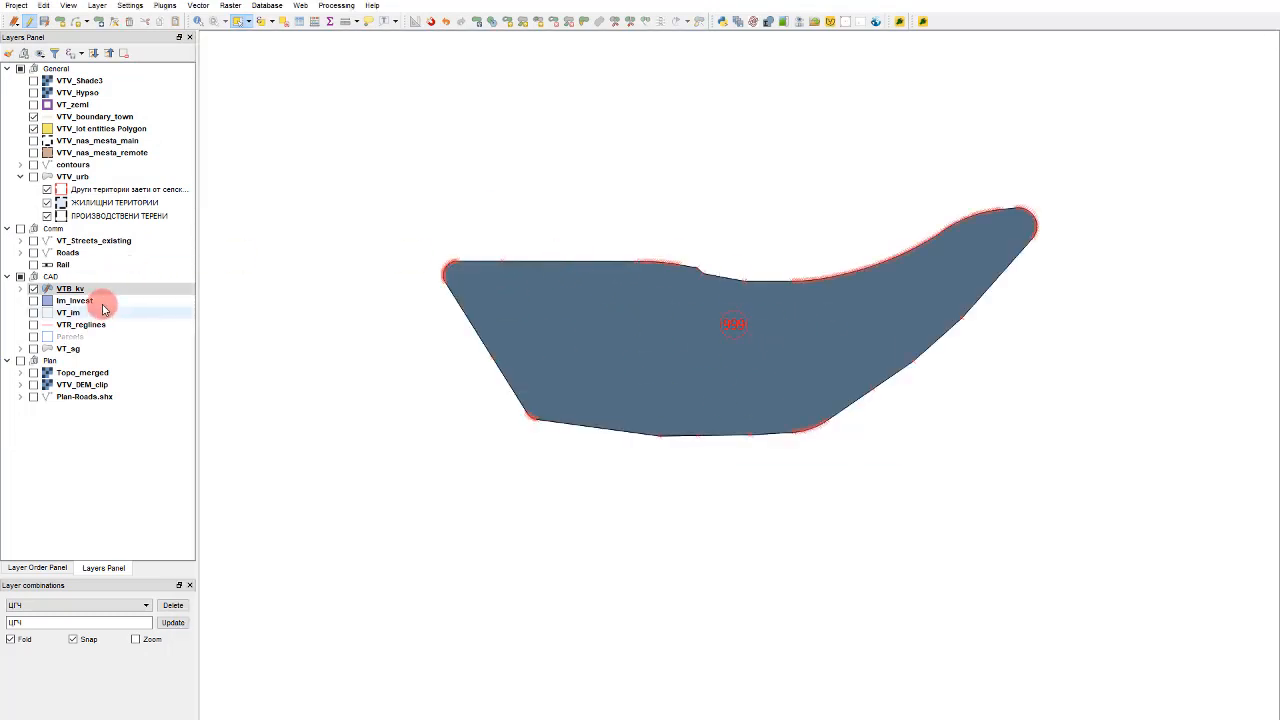